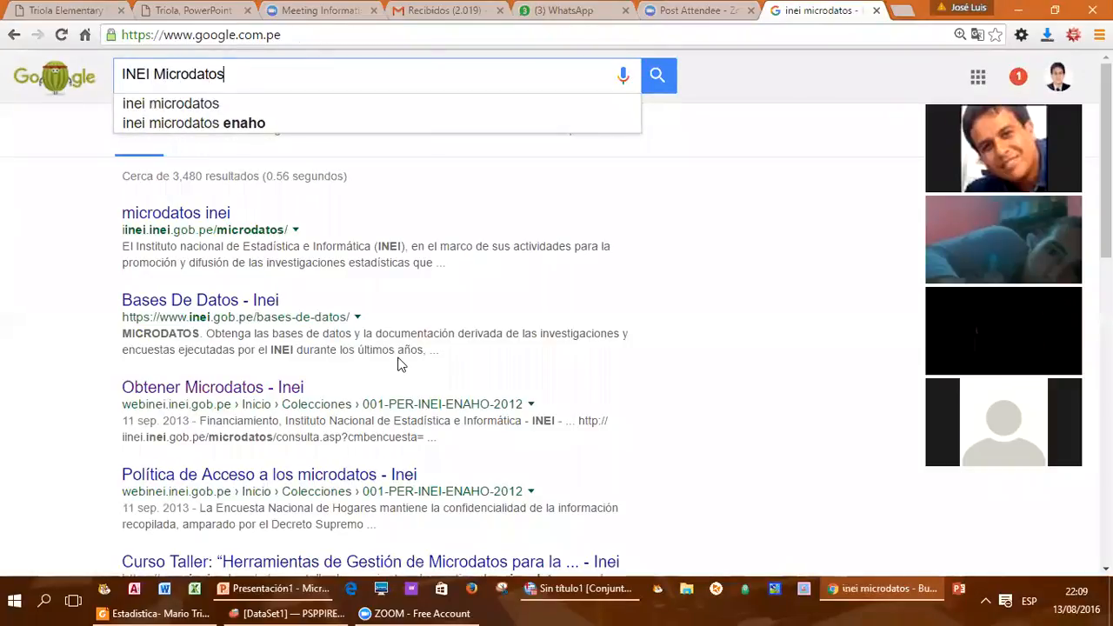
Step: Search Google for INEI Microdatos, open the INEI microdata site and go to its query-by-survey page
{"action": "key", "text": "Return"}
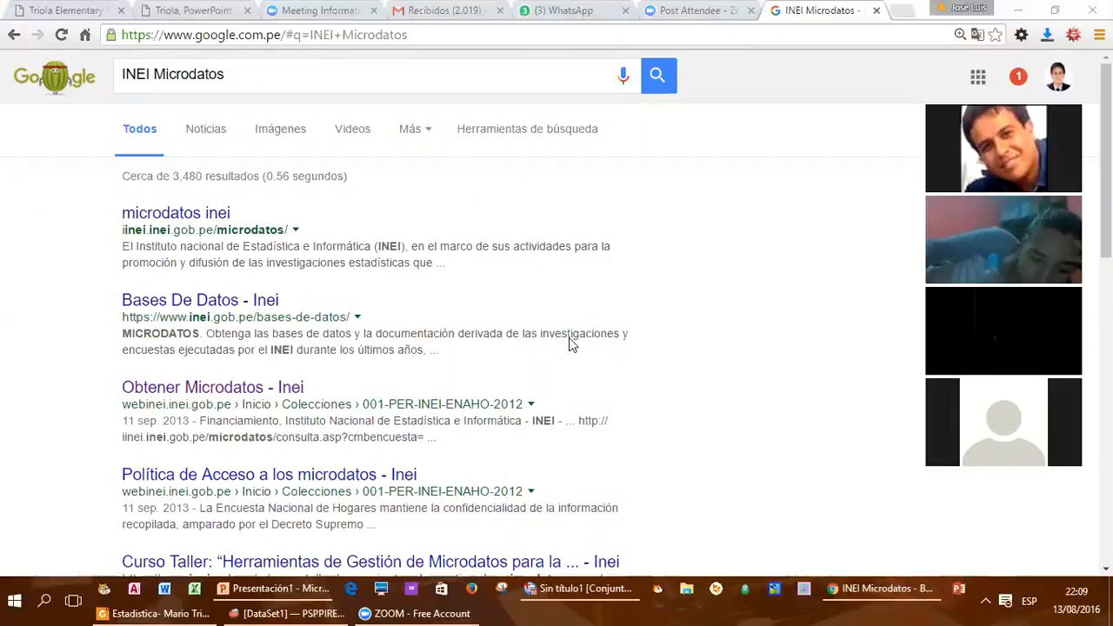
{"action": "left_click", "coordinate": [180, 224]}
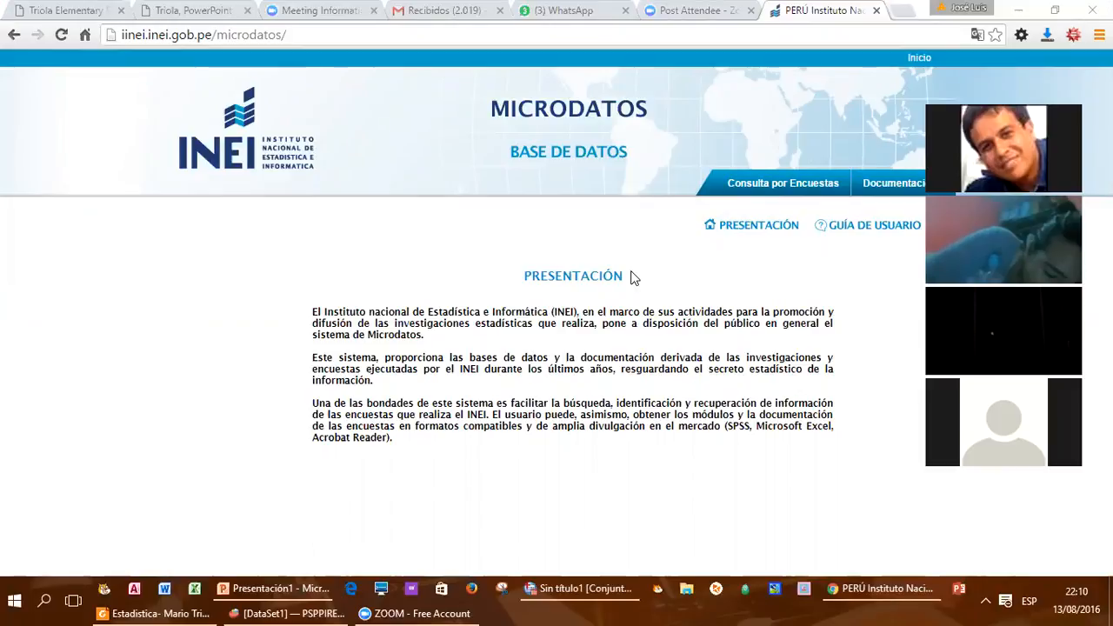
{"action": "left_click", "coordinate": [738, 188]}
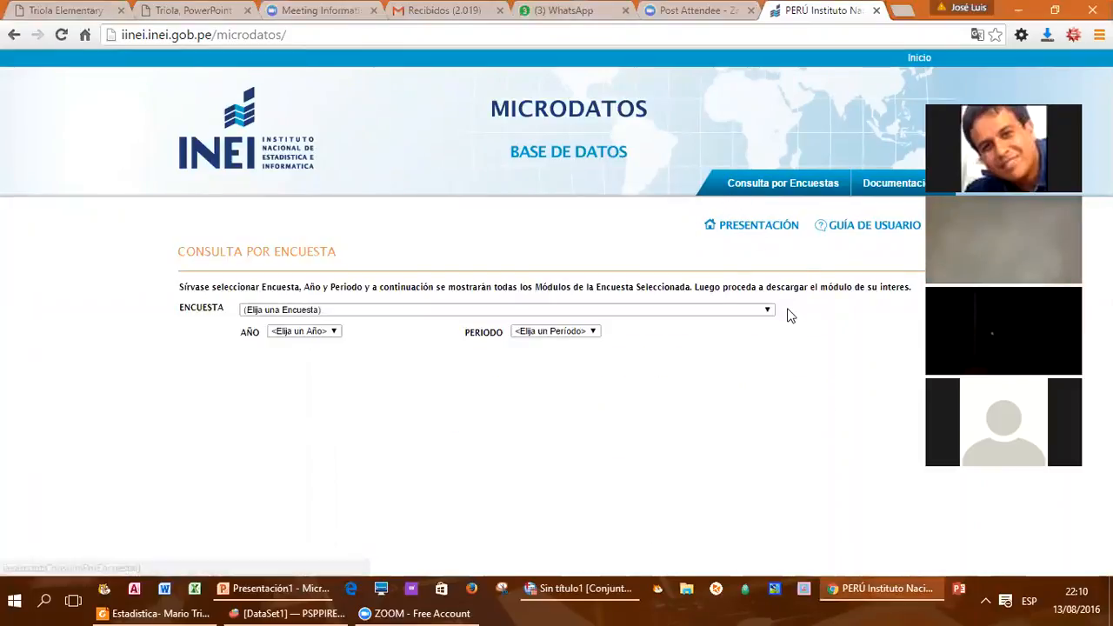
Step: Query the survey ENCUESTA PERMANENTE DE EMPLEO - EPE for year 2016 and period Trimestre Móvil -(Ene-Feb-Mar)
{"action": "left_click", "coordinate": [764, 312]}
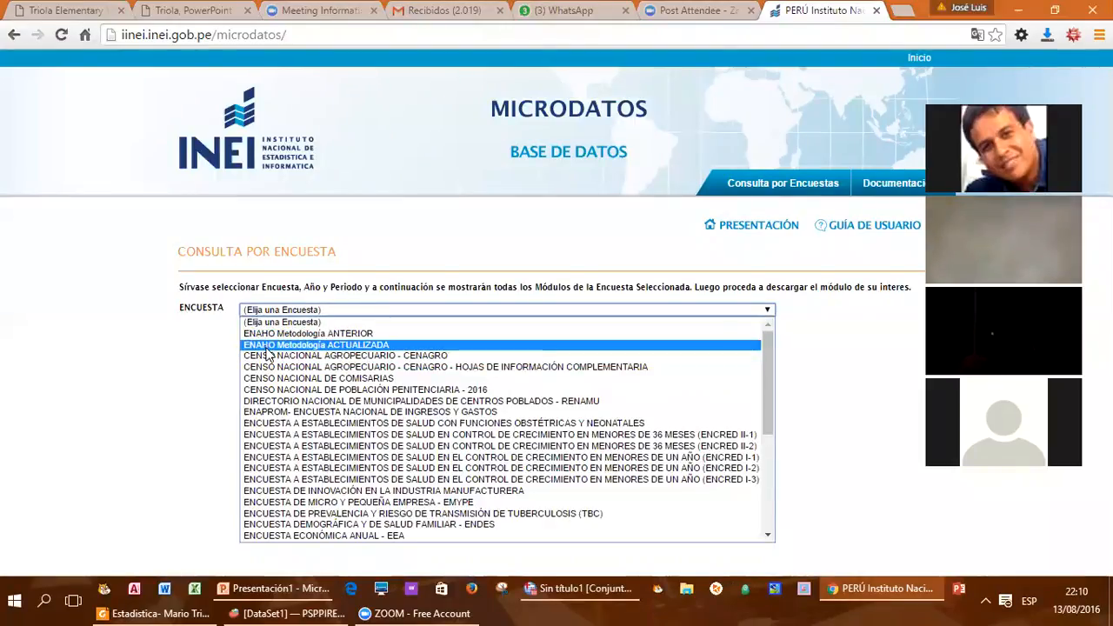
{"action": "scroll", "coordinate": [448, 408], "scroll_direction": "down", "scroll_amount": 5}
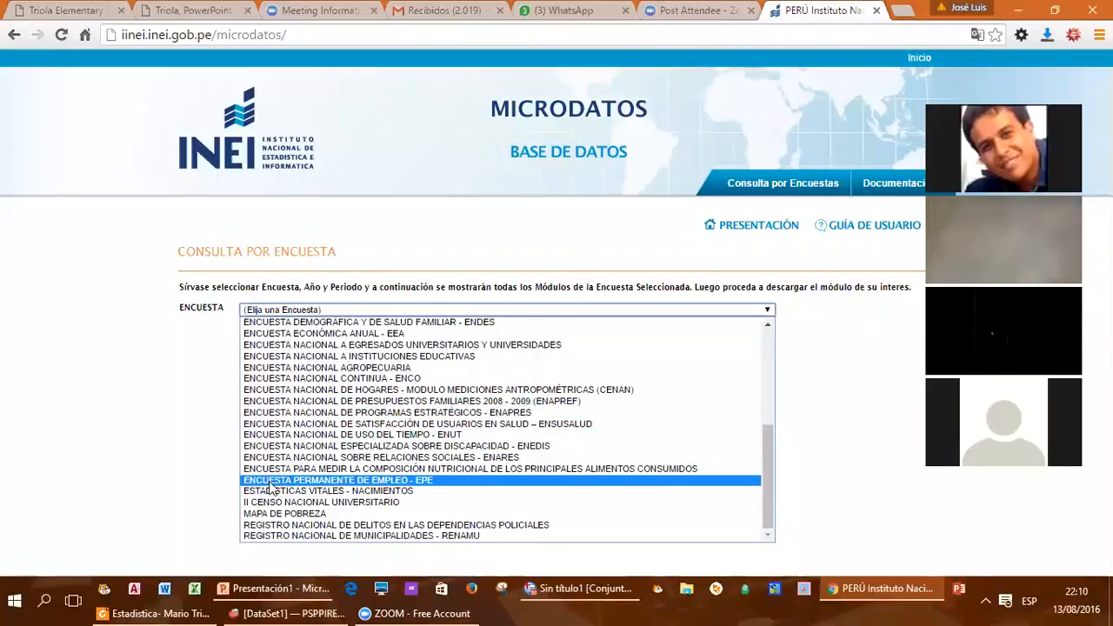
{"action": "left_click", "coordinate": [402, 482]}
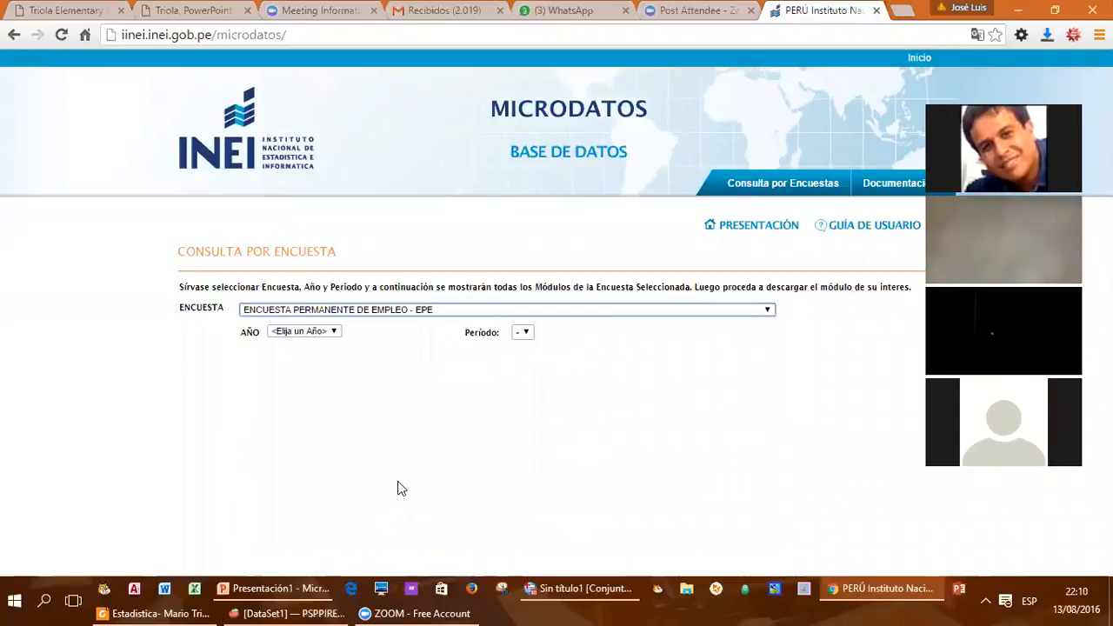
{"action": "left_click", "coordinate": [332, 331]}
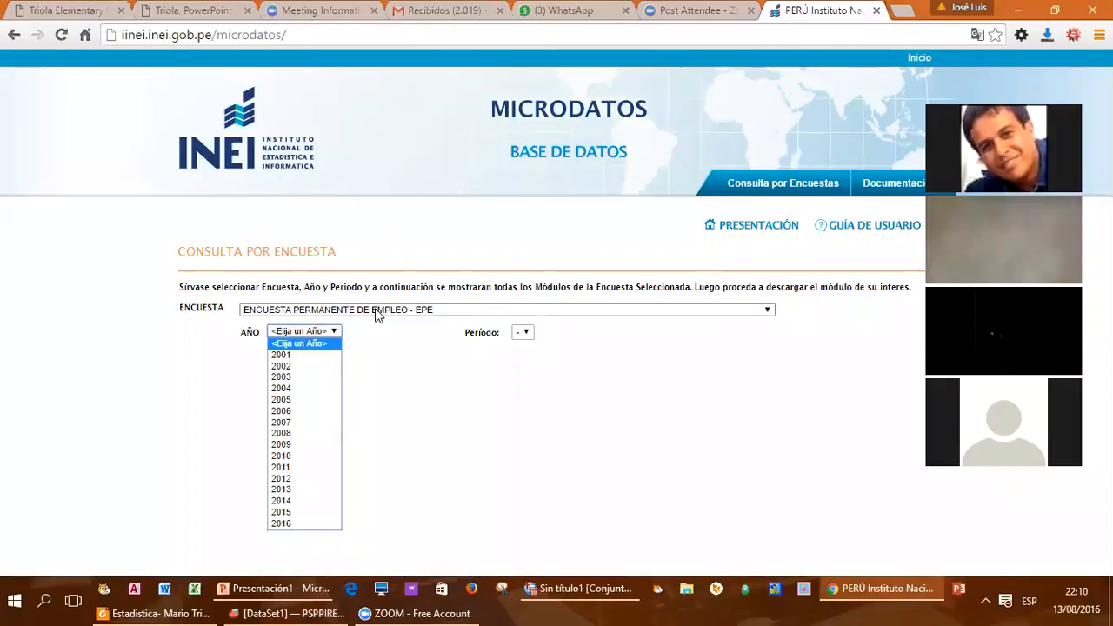
{"action": "left_click", "coordinate": [311, 525]}
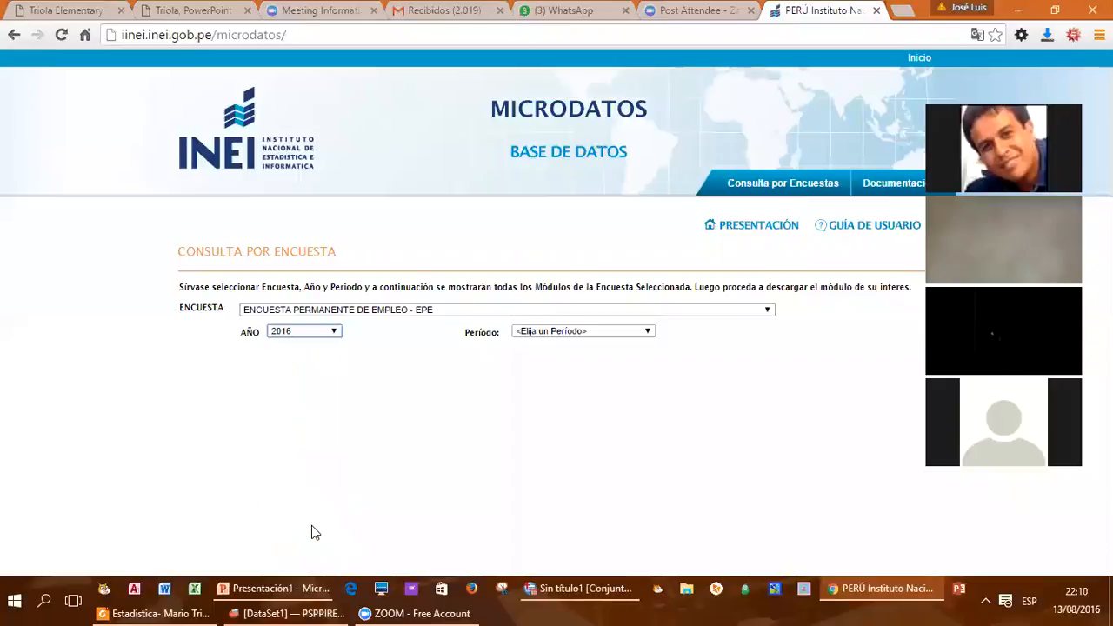
{"action": "left_click", "coordinate": [555, 336]}
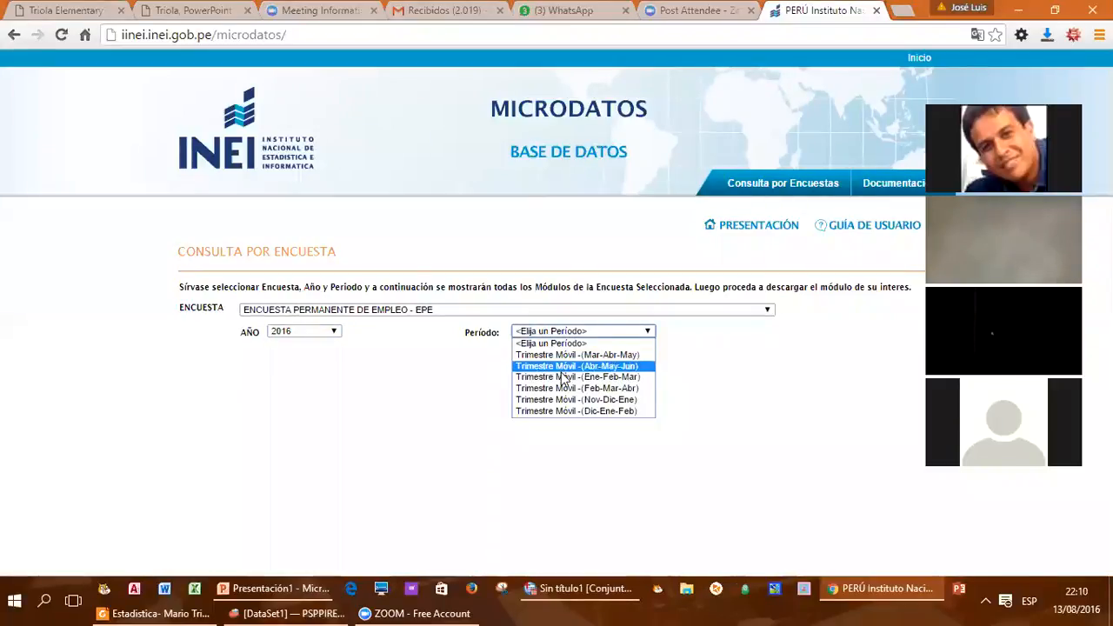
{"action": "left_click", "coordinate": [561, 377]}
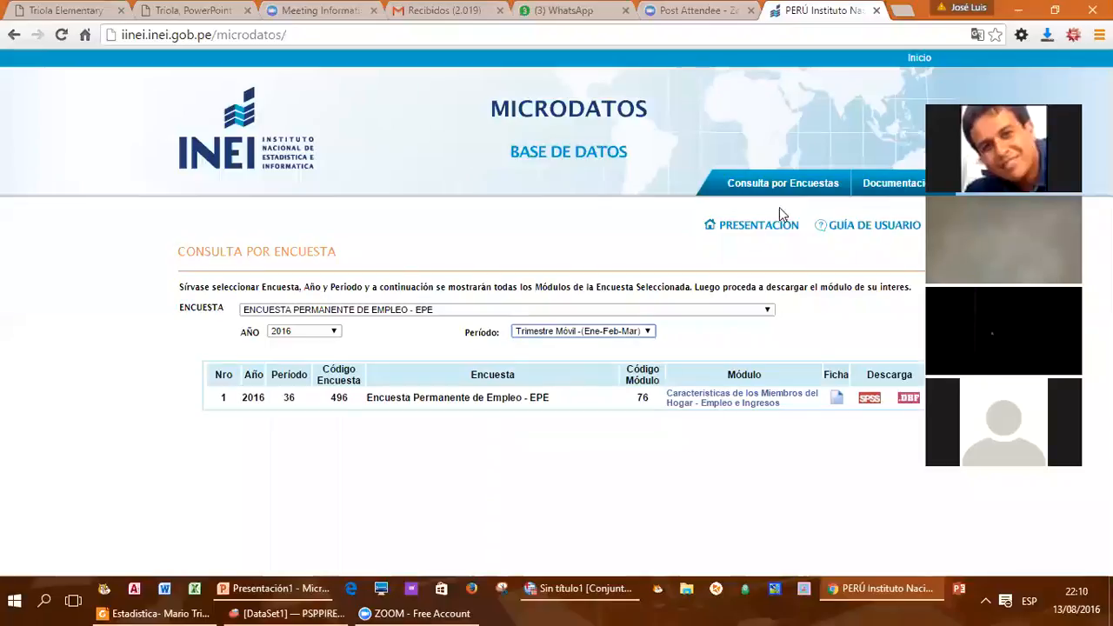
Step: Download the survey module in DBF format and copy 496-Modulo76.zip from the downloads folder
{"action": "left_click", "coordinate": [913, 124]}
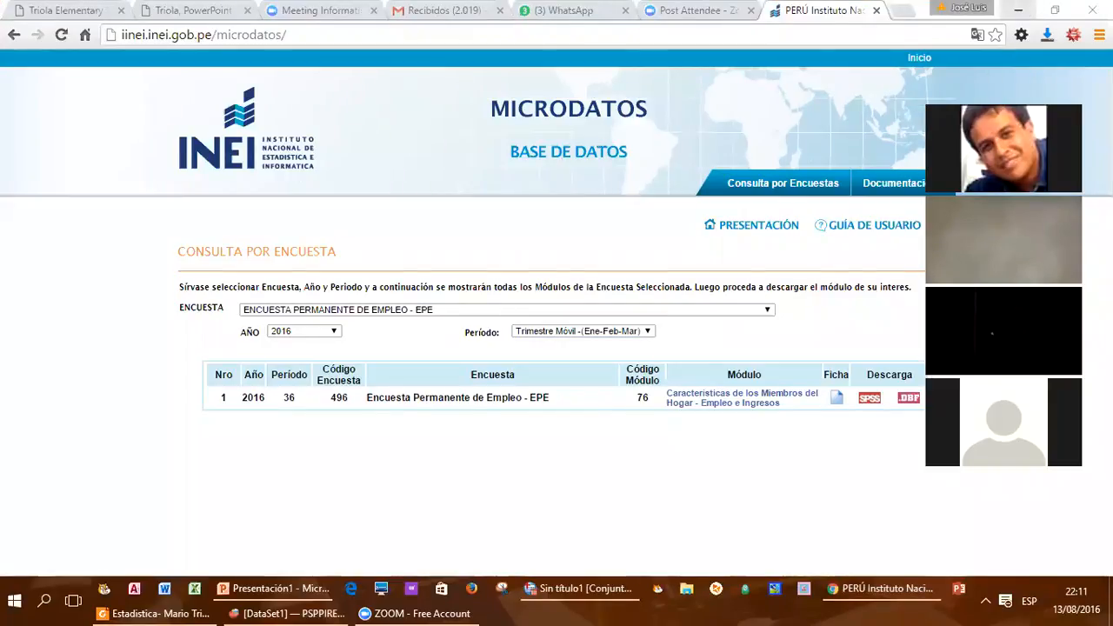
{"action": "left_click", "coordinate": [909, 405]}
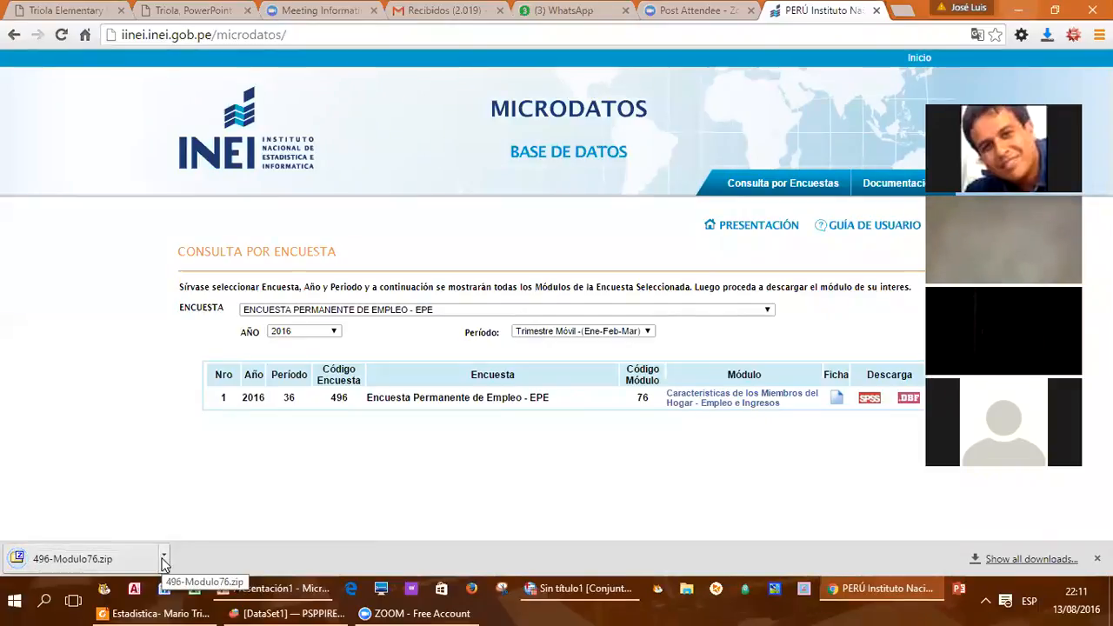
{"action": "left_click", "coordinate": [163, 558]}
{"action": "left_click", "coordinate": [199, 507]}
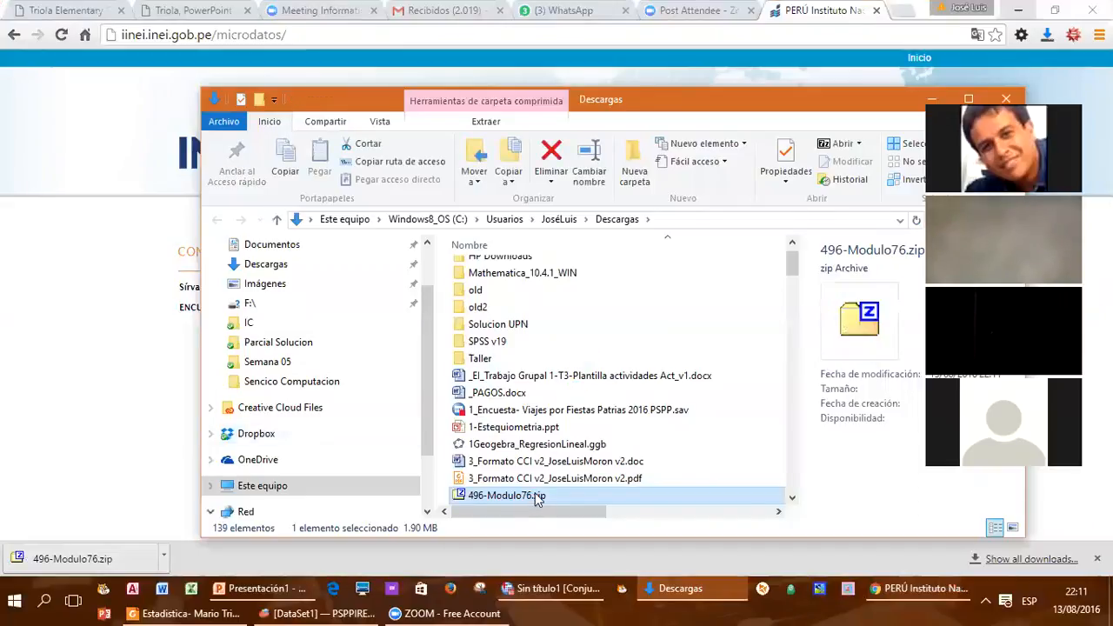
{"action": "scroll", "coordinate": [532, 501], "scroll_direction": "down", "scroll_amount": 1}
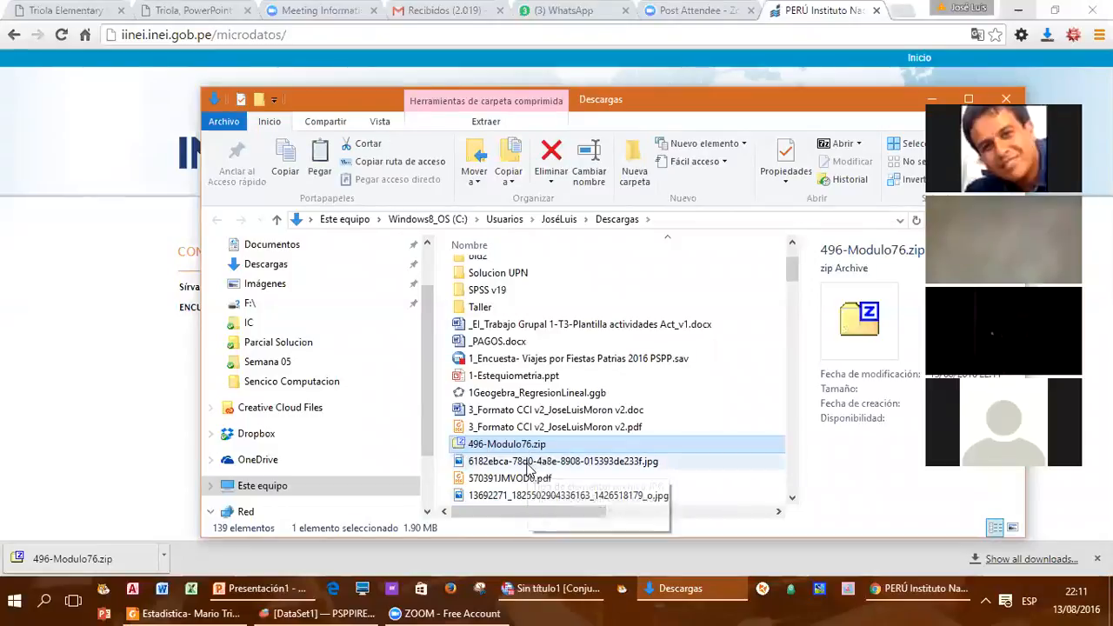
Step: Go to the folder UPN 2016-4 Modulo 02 inside the UPN folder in Dropbox
{"action": "left_click", "coordinate": [265, 435]}
{"action": "left_click_drag", "start_coordinate": [792, 313], "coordinate": [781, 429]}
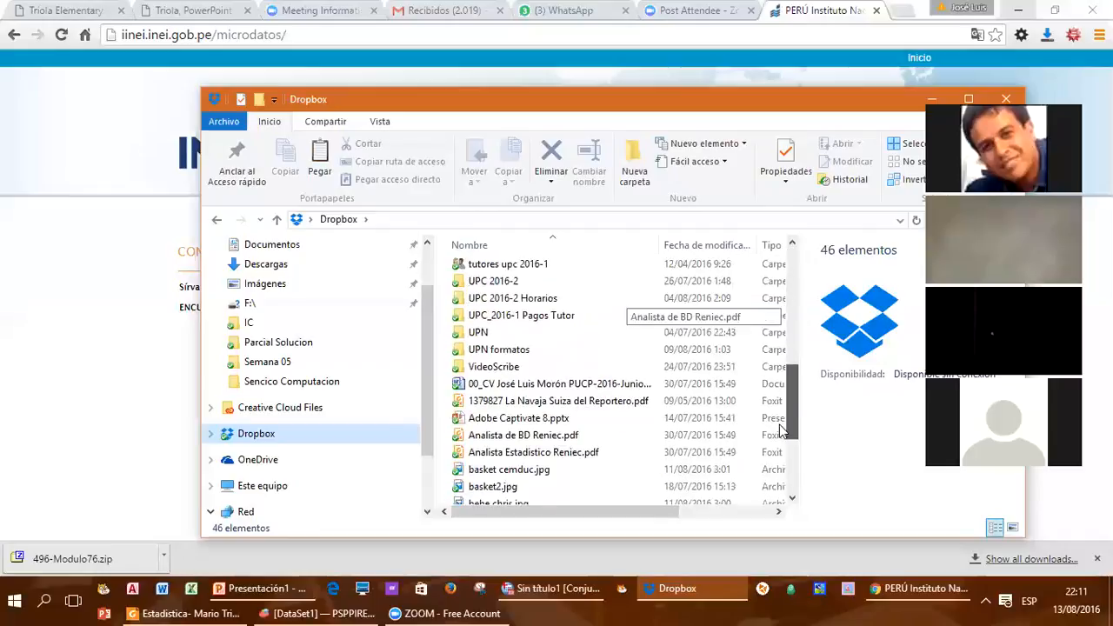
{"action": "double_click", "coordinate": [479, 332]}
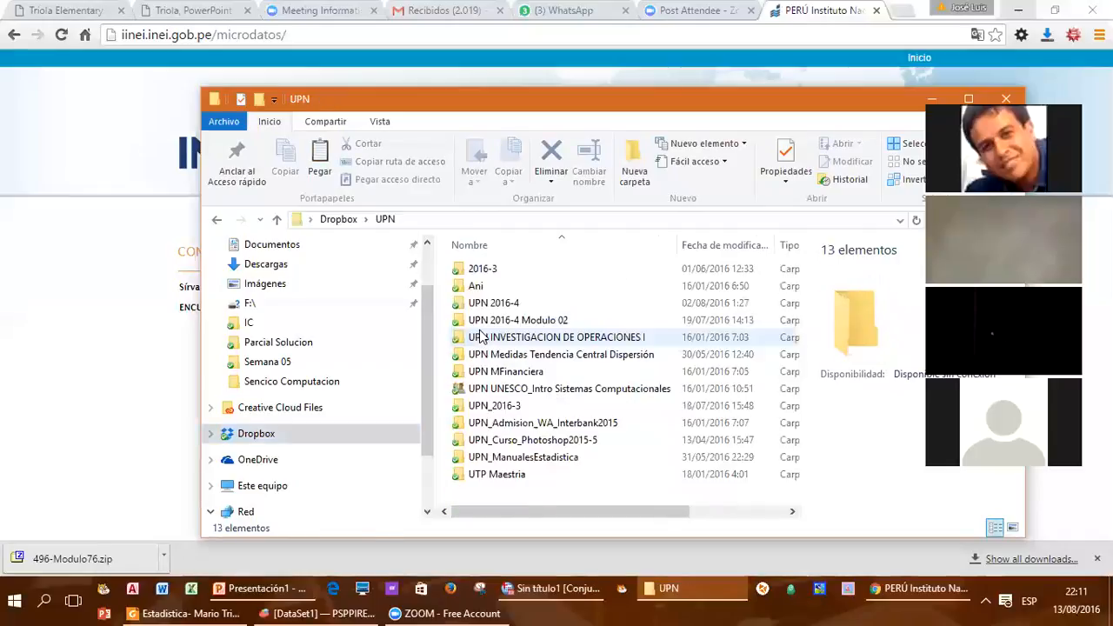
{"action": "double_click", "coordinate": [501, 321]}
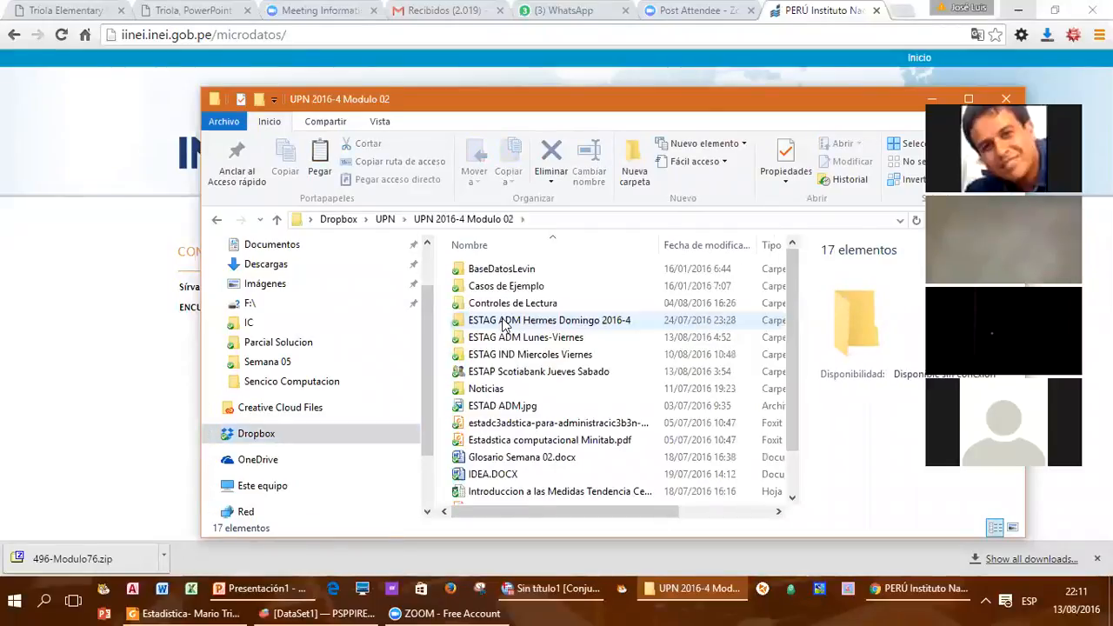
Step: Create a folder named Taller ESTAG Trabajo Final in UPN 2016-4 Modulo 02
{"action": "right_click", "coordinate": [589, 279]}
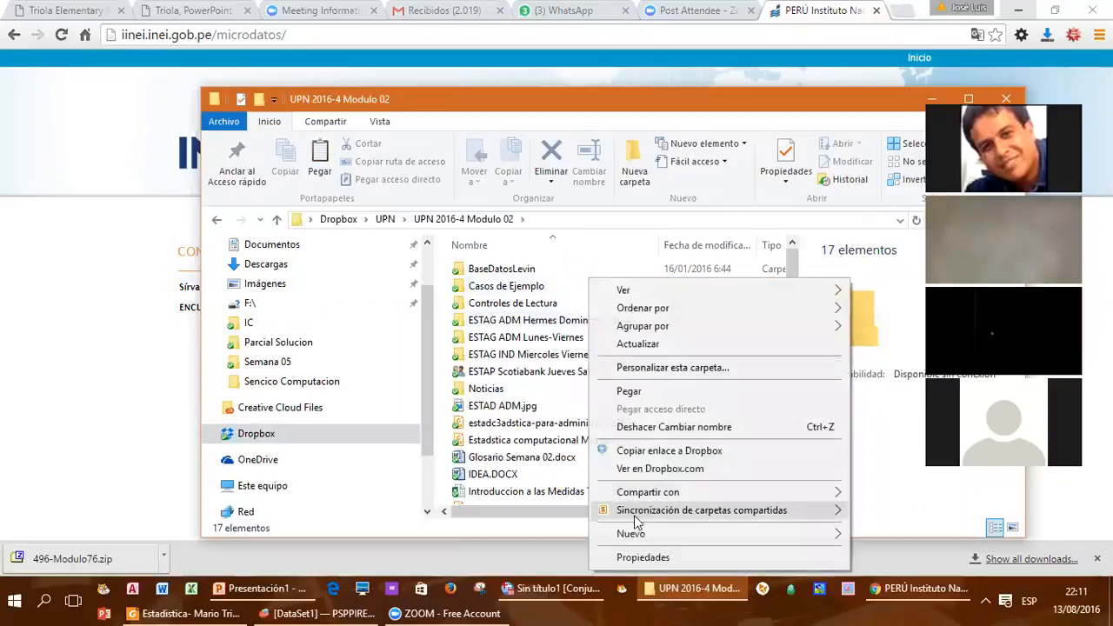
{"action": "mouse_move", "coordinate": [759, 531]}
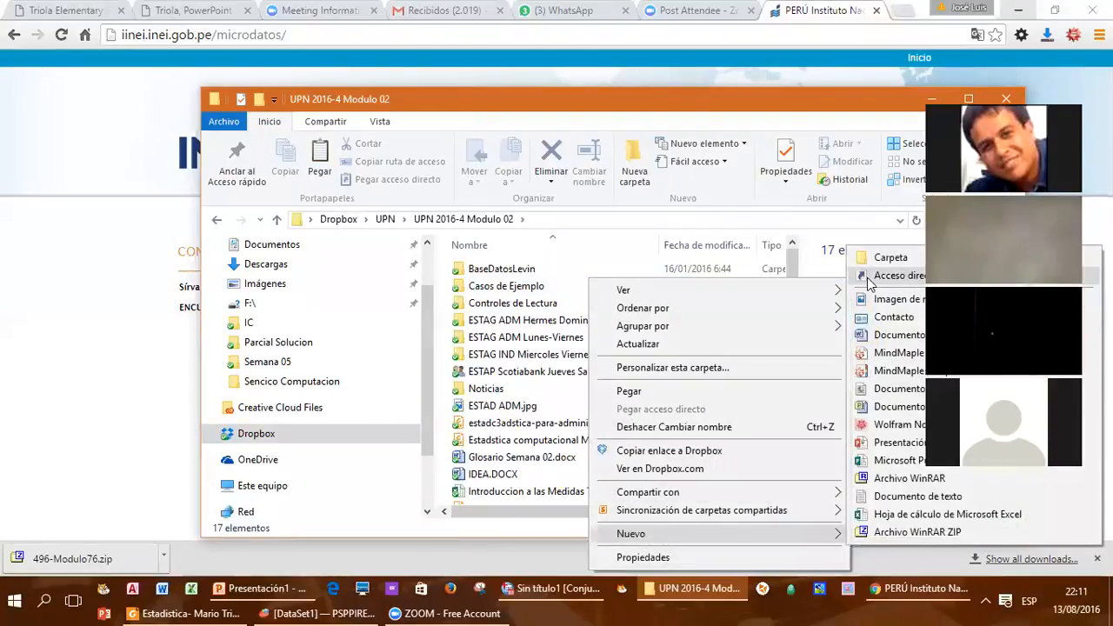
{"action": "left_click", "coordinate": [889, 257]}
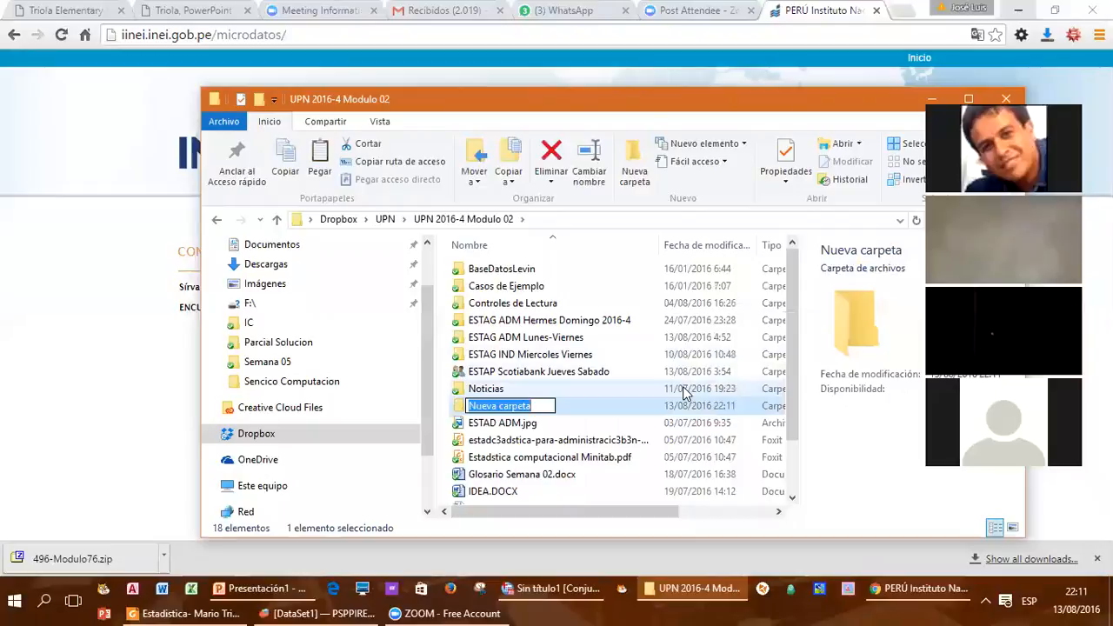
{"action": "type", "text": "Taller"}
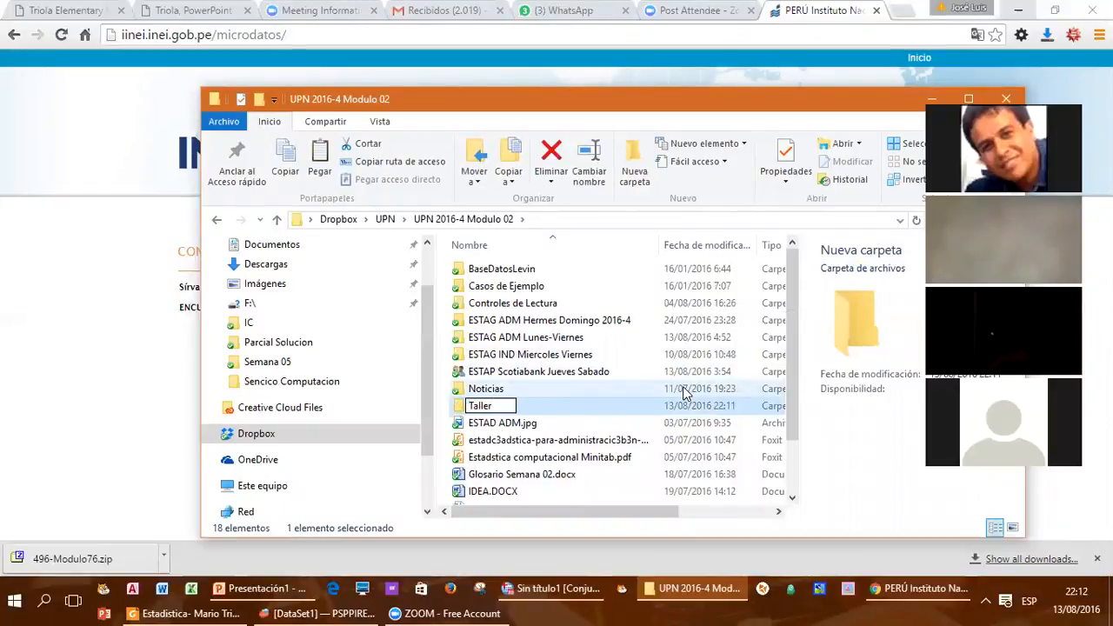
{"action": "type", "text": " ESTAG Trabajo Final"}
{"action": "key", "text": "BackSpace"}
{"action": "key", "text": "BackSpace"}
{"action": "key", "text": "BackSpace"}
{"action": "key", "text": "BackSpace"}
{"action": "type", "text": "inal"}
{"action": "key", "text": "Return"}
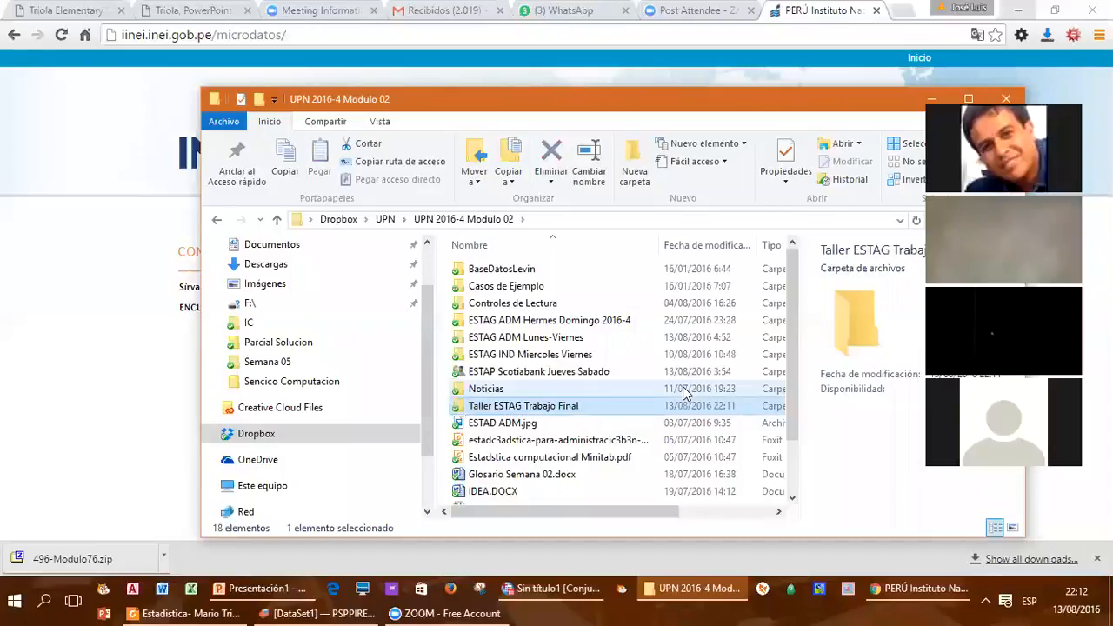
Step: Open the Taller ESTAG Trabajo Final folder and paste the copied zip archive into it
{"action": "key", "text": "Return"}
{"action": "right_click", "coordinate": [559, 356]}
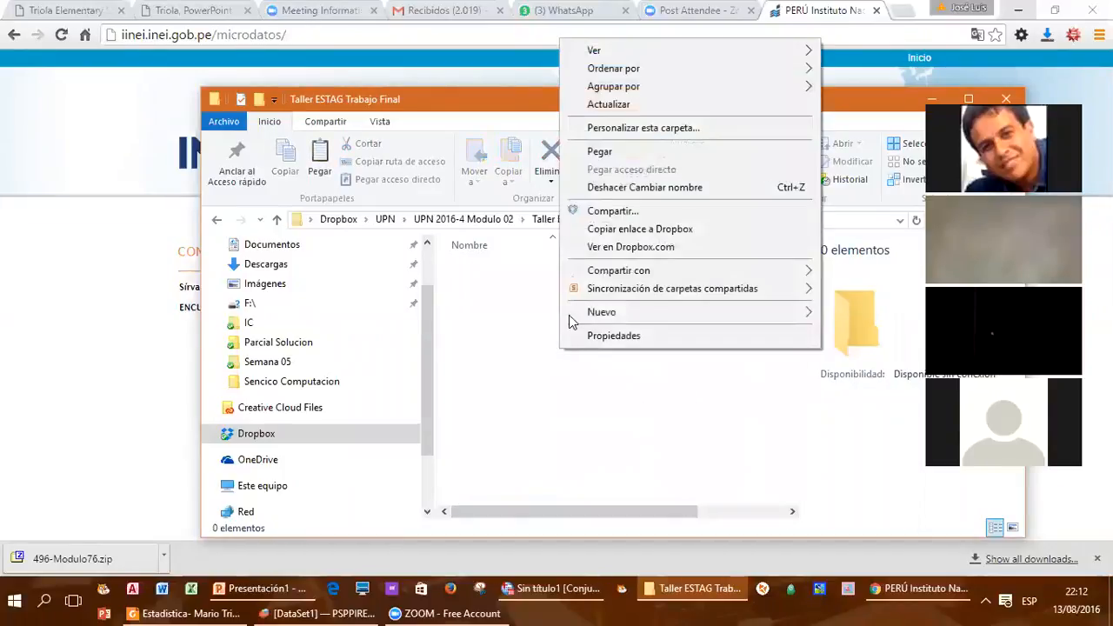
{"action": "left_click", "coordinate": [586, 153]}
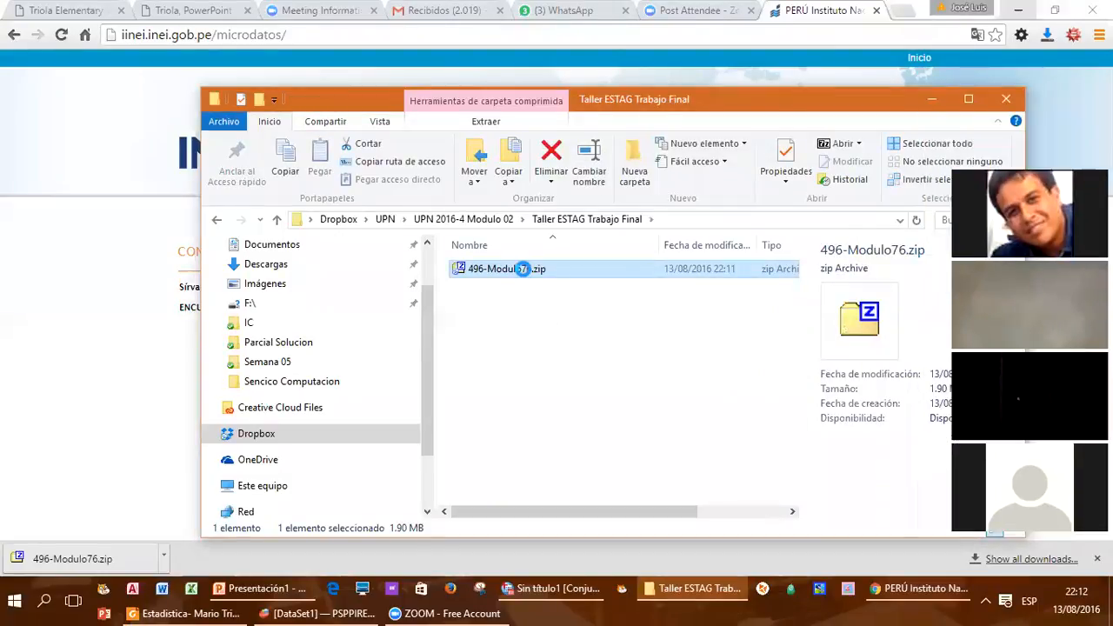
Step: Extract 496-Modulo76.zip into the current folder with 7-Zip and select Trim Ene-Feb-Mar16.dbf
{"action": "right_click", "coordinate": [522, 268]}
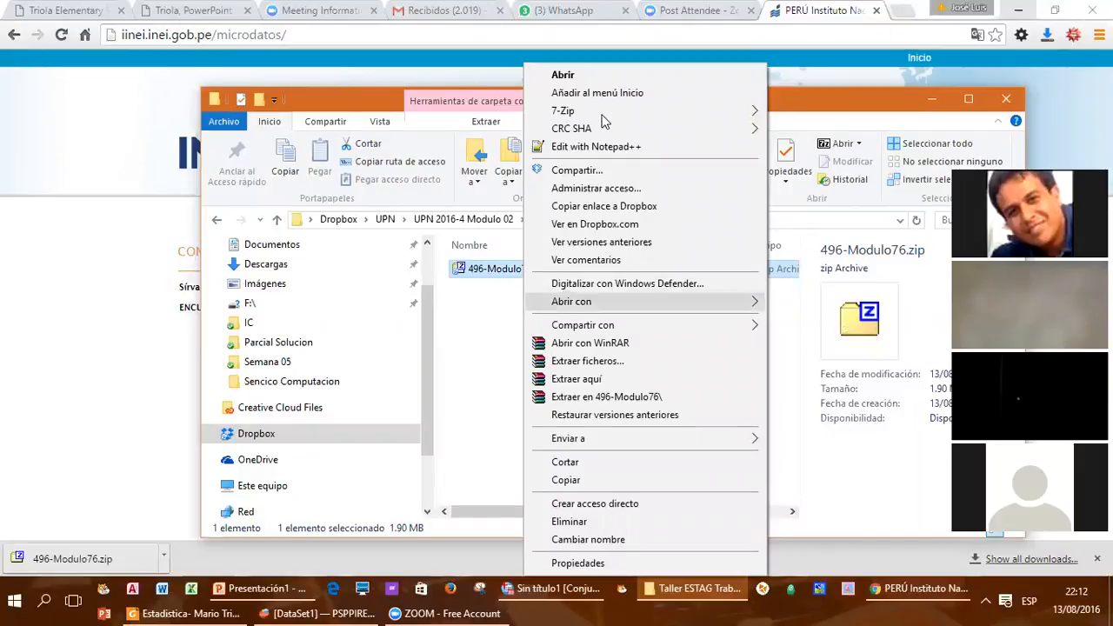
{"action": "mouse_move", "coordinate": [711, 118]}
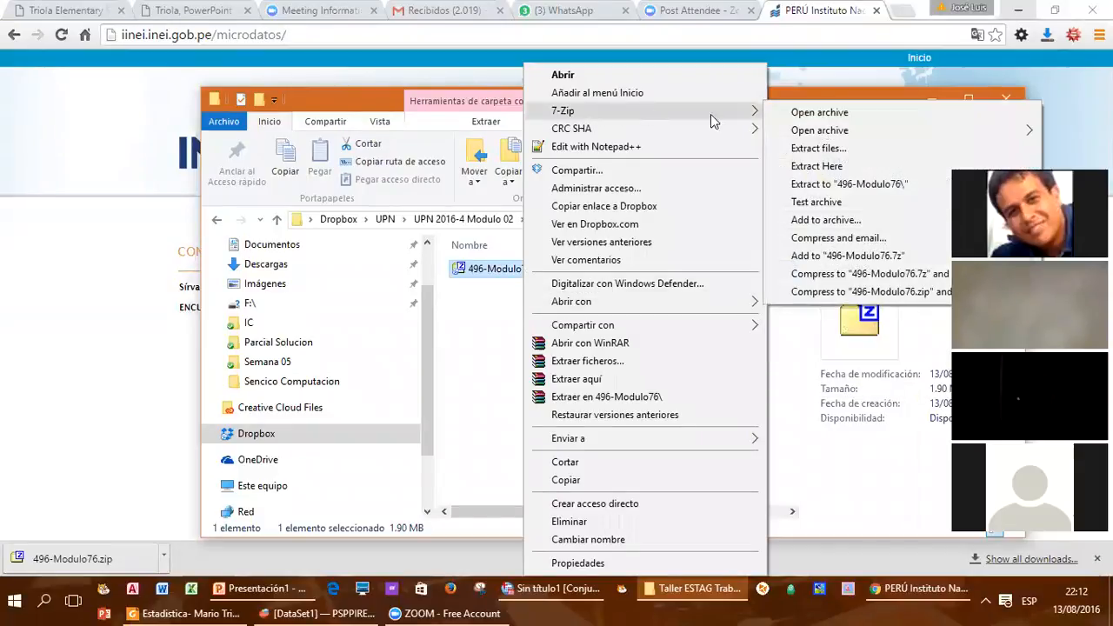
{"action": "left_click", "coordinate": [817, 166]}
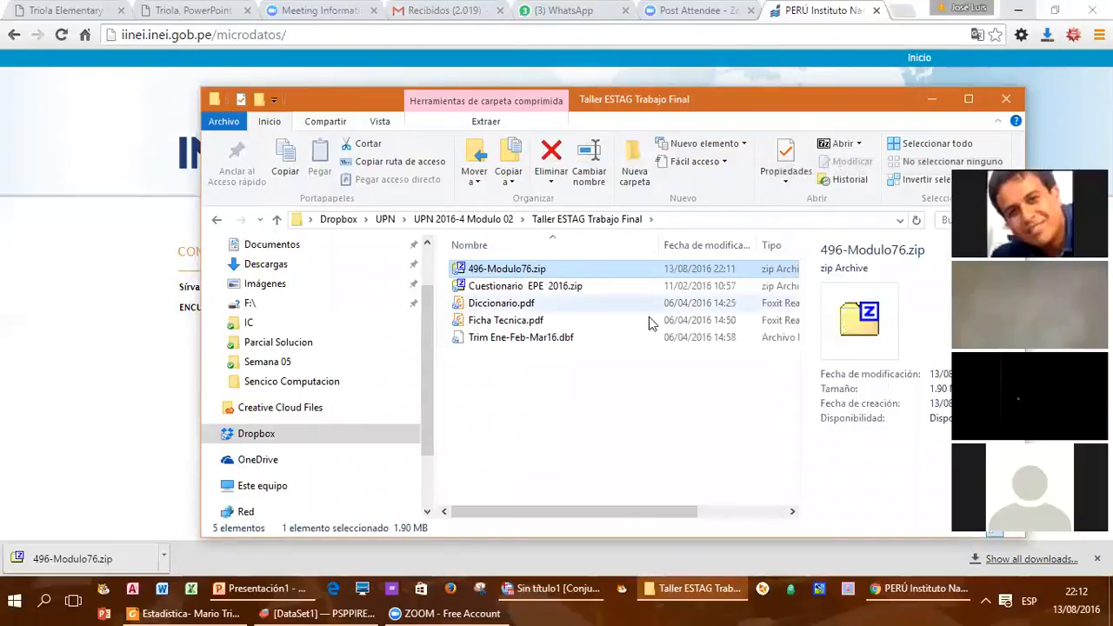
{"action": "left_click", "coordinate": [514, 339]}
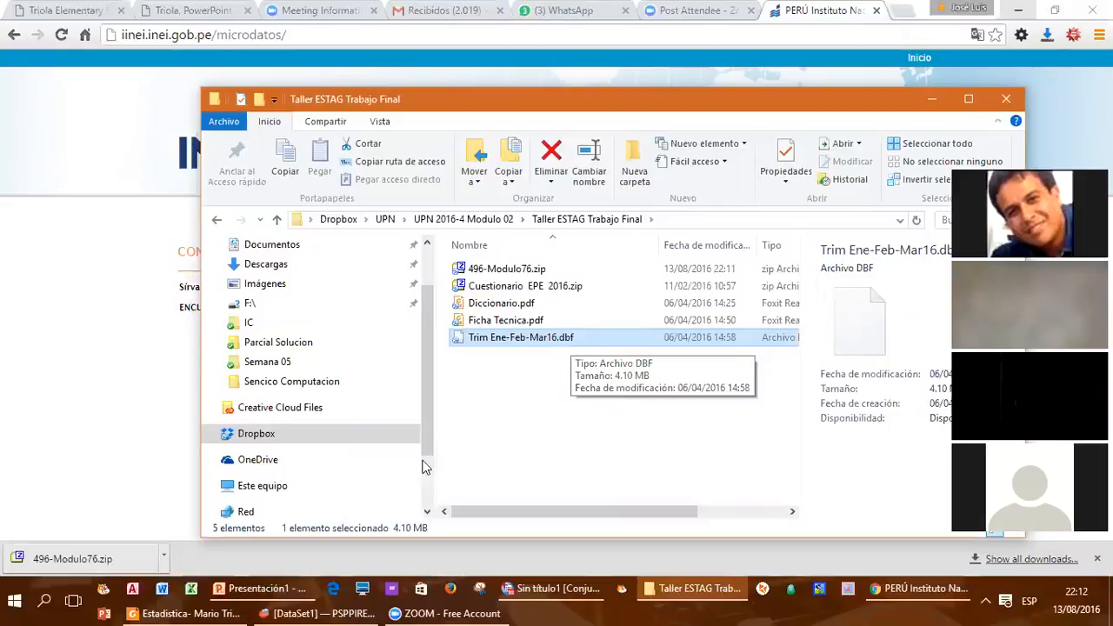
Step: Switch to Excel and bring up the dialog for opening an existing file
{"action": "left_click", "coordinate": [190, 591]}
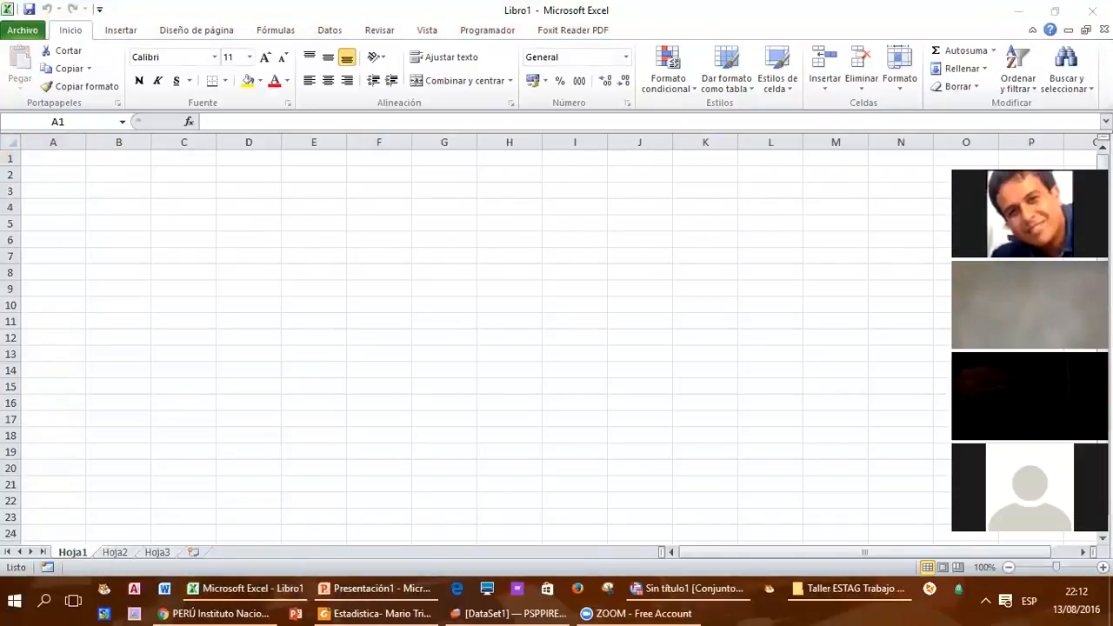
{"action": "left_click", "coordinate": [24, 33]}
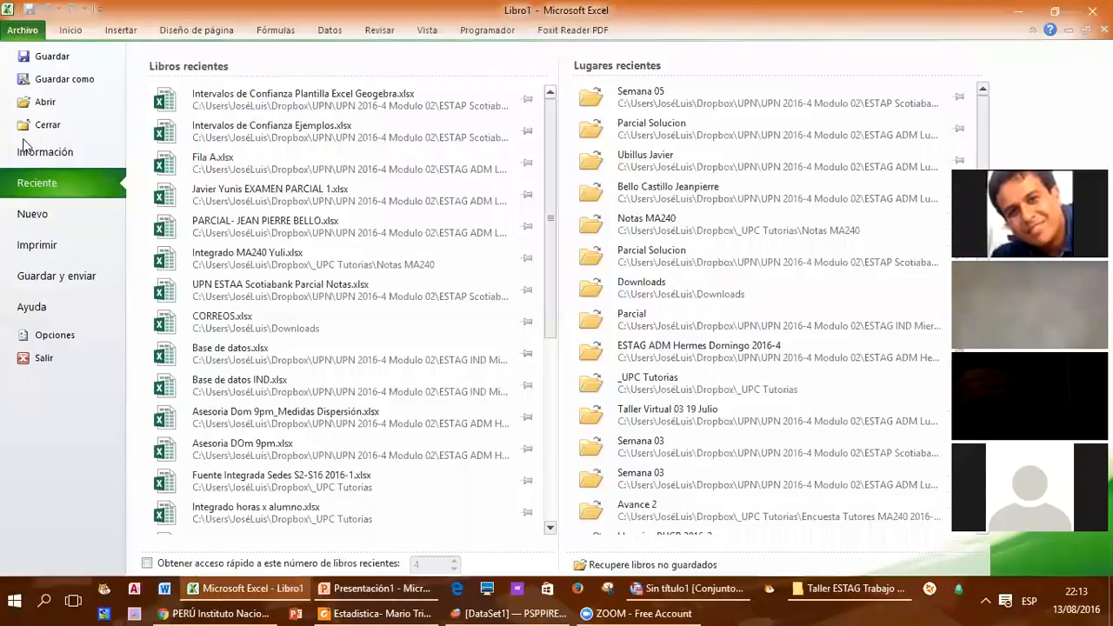
{"action": "left_click", "coordinate": [45, 106]}
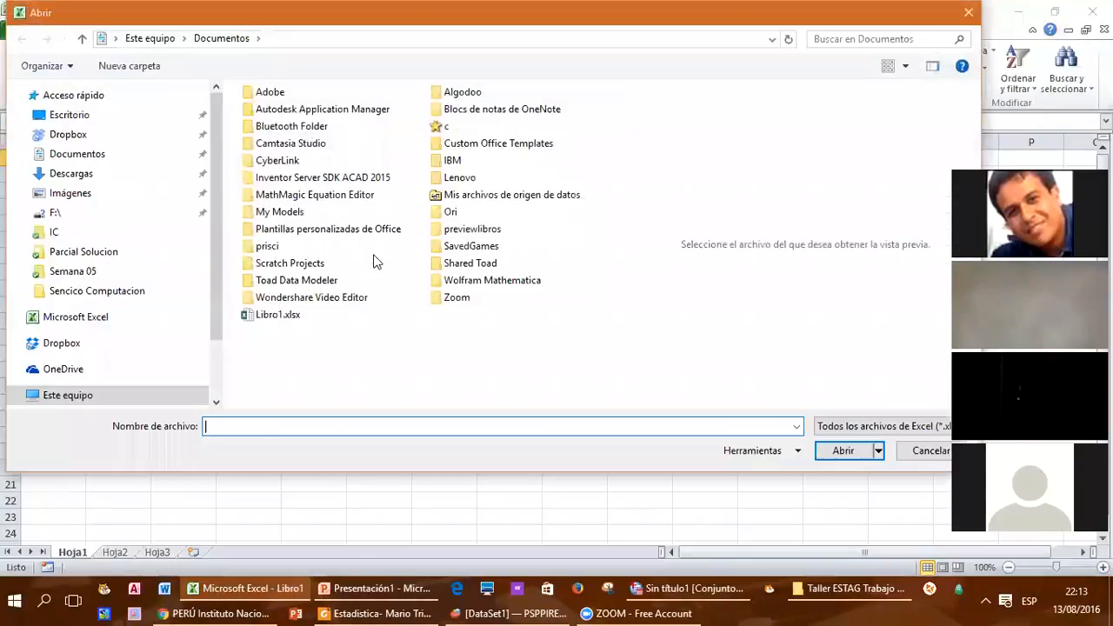
Step: Browse to the Taller ESTAG Trabajo Final folder inside UPN 2016-4 Modulo 02 in the UPN folder of Dropbox
{"action": "left_click", "coordinate": [69, 137]}
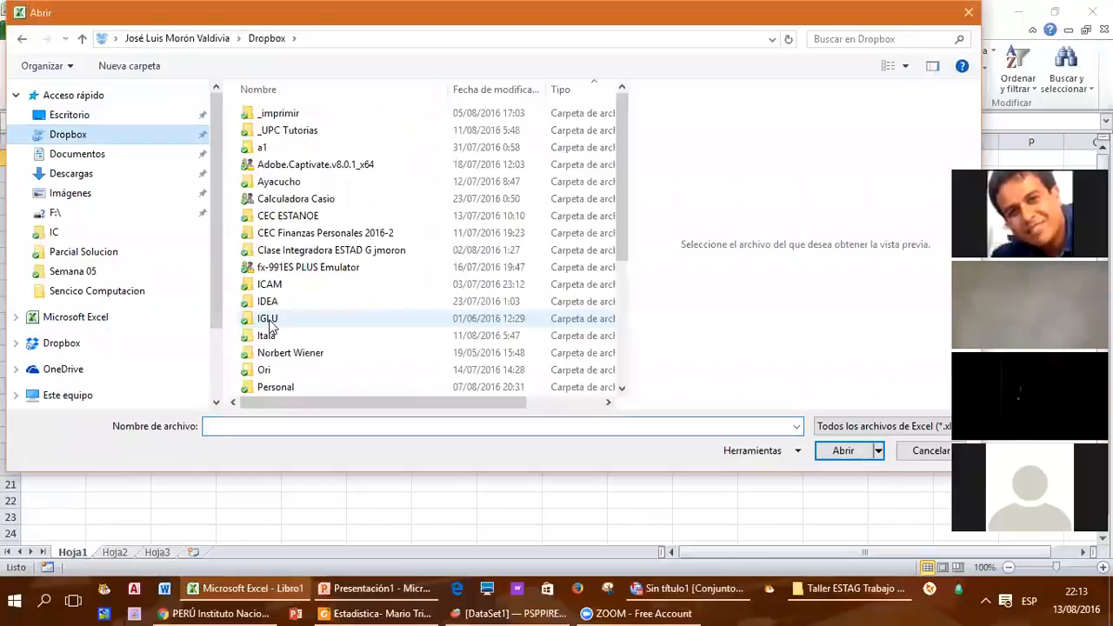
{"action": "left_click", "coordinate": [268, 323]}
{"action": "key", "text": "u"}
{"action": "key", "text": "u"}
{"action": "key", "text": "u"}
{"action": "key", "text": "u"}
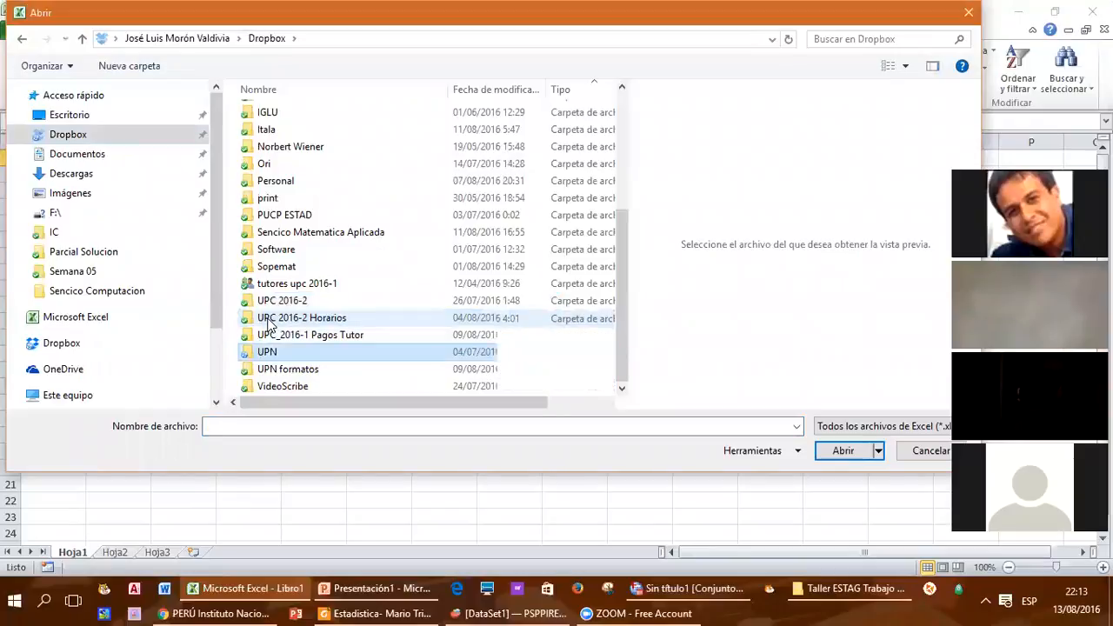
{"action": "key", "text": "Return"}
{"action": "key", "text": "Down"}
{"action": "key", "text": "Down"}
{"action": "key", "text": "Down"}
{"action": "key", "text": "Down"}
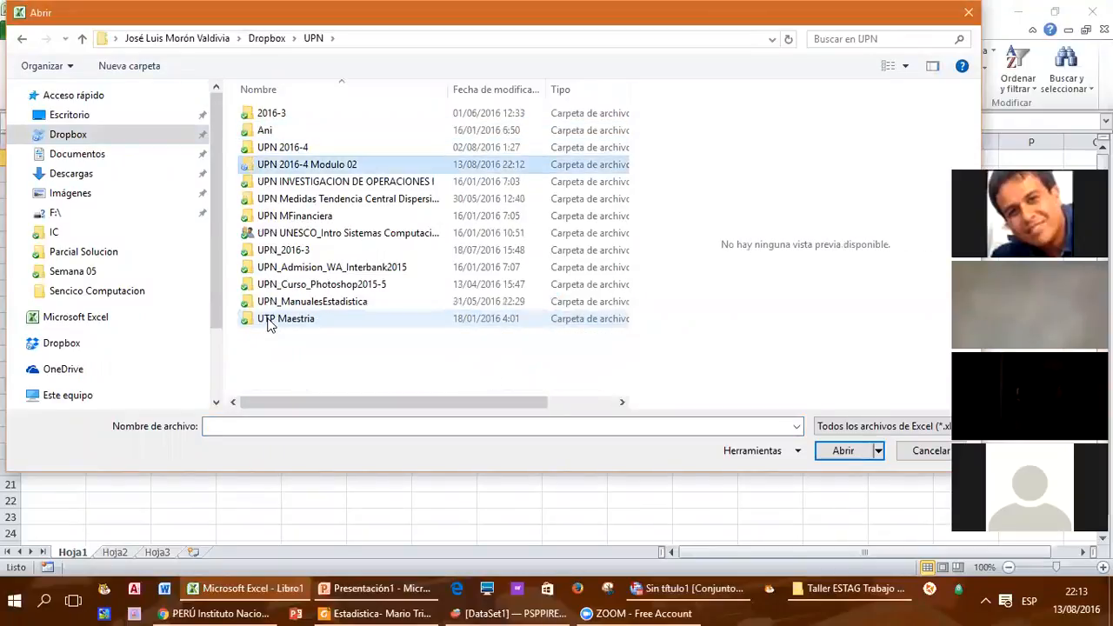
{"action": "key", "text": "Return"}
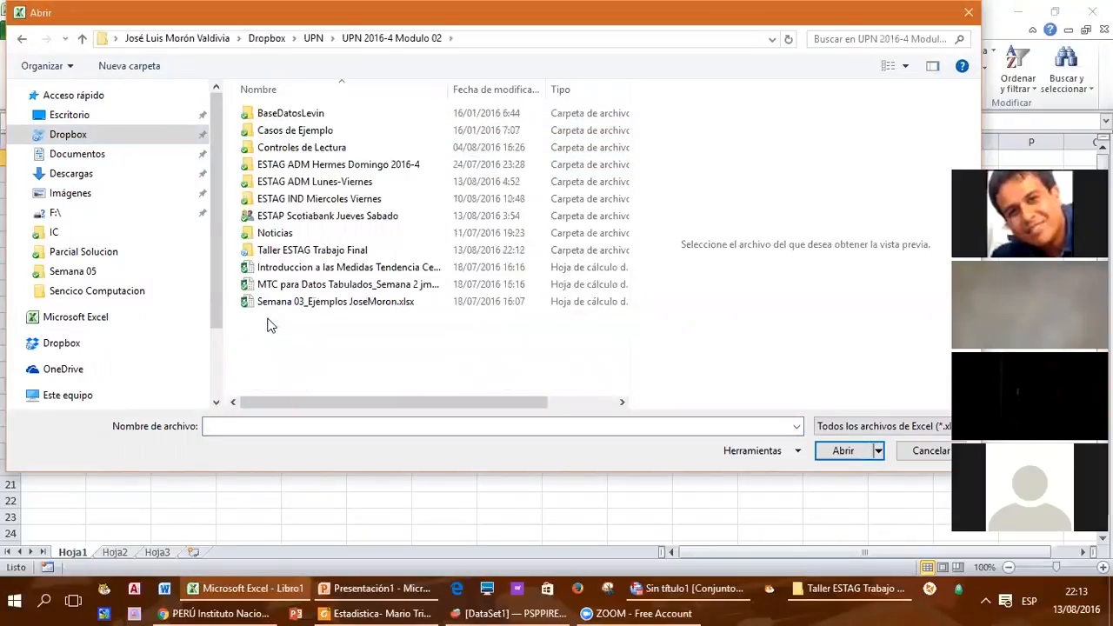
{"action": "double_click", "coordinate": [277, 250]}
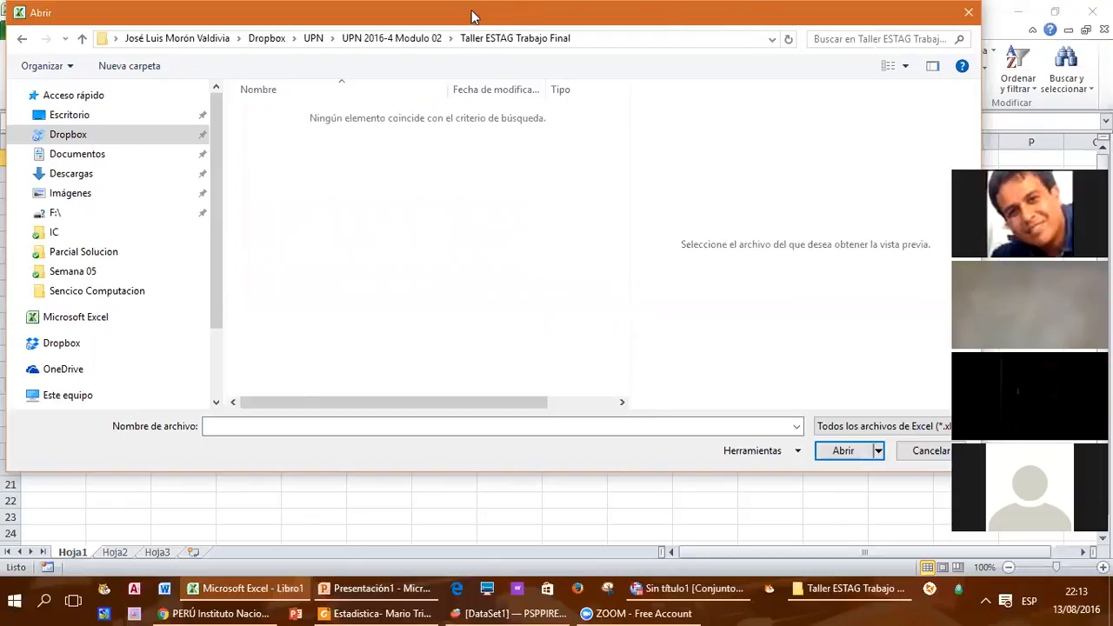
Step: Filter the file list to dBase files (*.dbf) and open Trim Ene-Feb-Mar16.dbf
{"action": "left_click", "coordinate": [810, 433]}
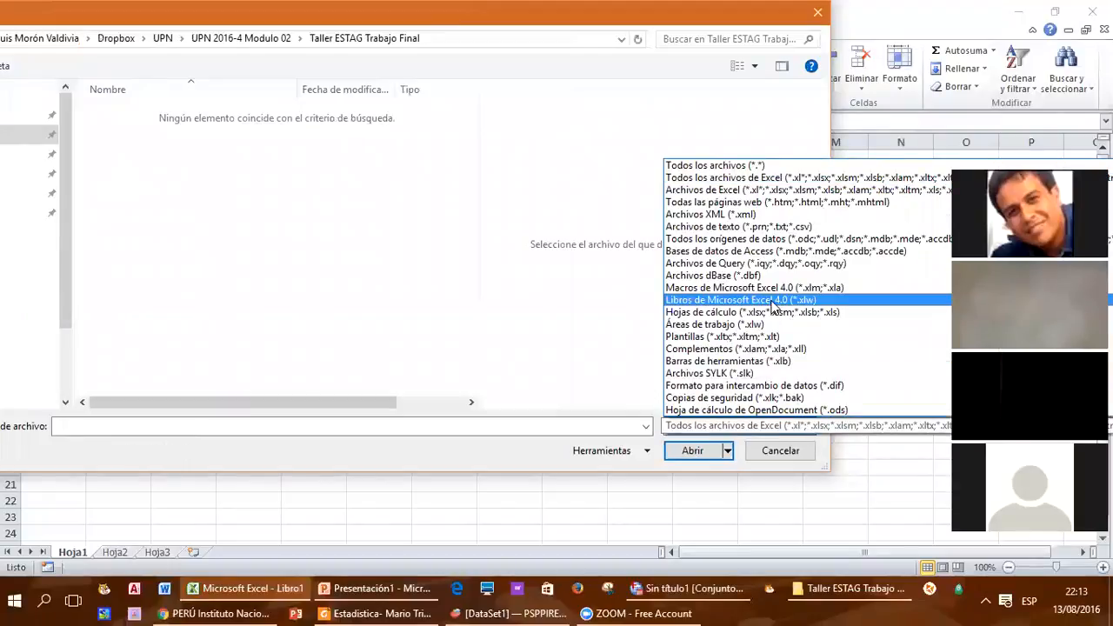
{"action": "left_click", "coordinate": [744, 169]}
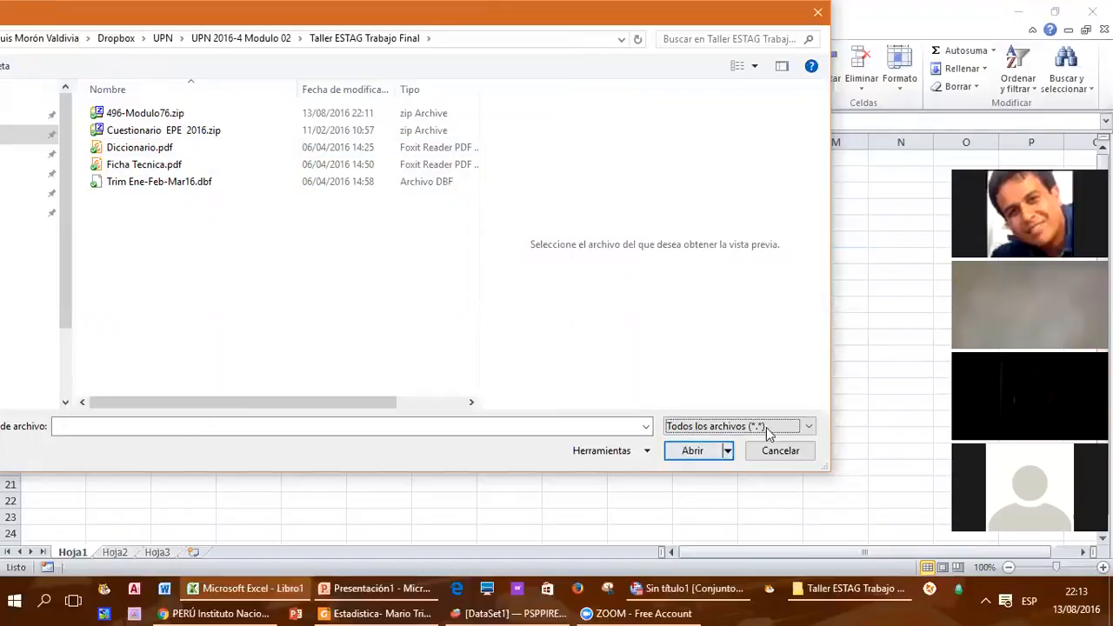
{"action": "left_click", "coordinate": [809, 426]}
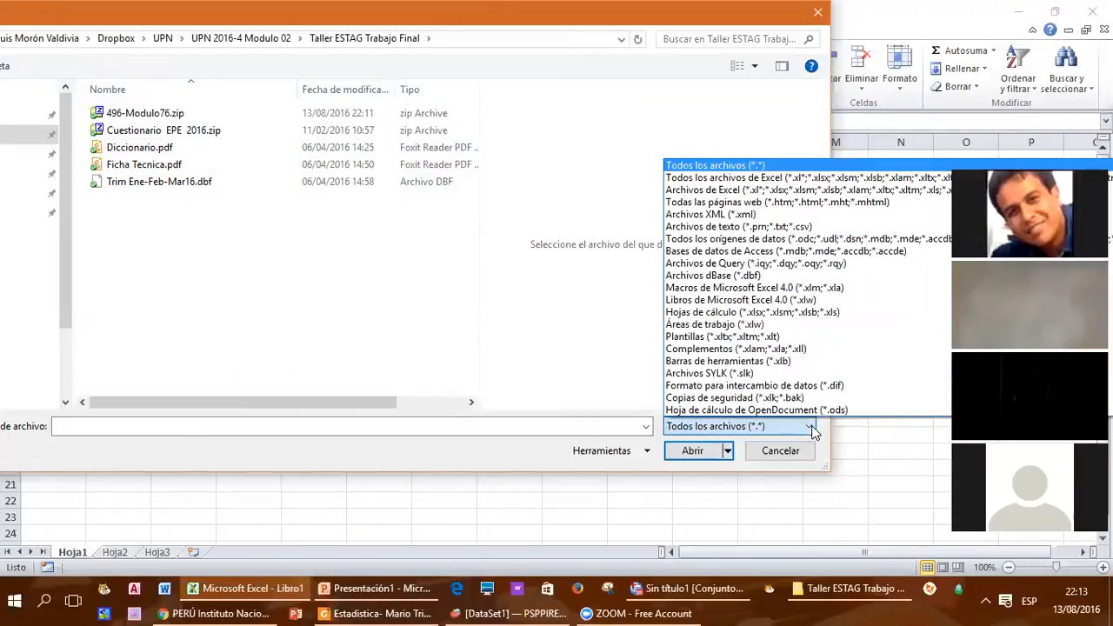
{"action": "left_click", "coordinate": [731, 277]}
{"action": "left_click", "coordinate": [205, 116]}
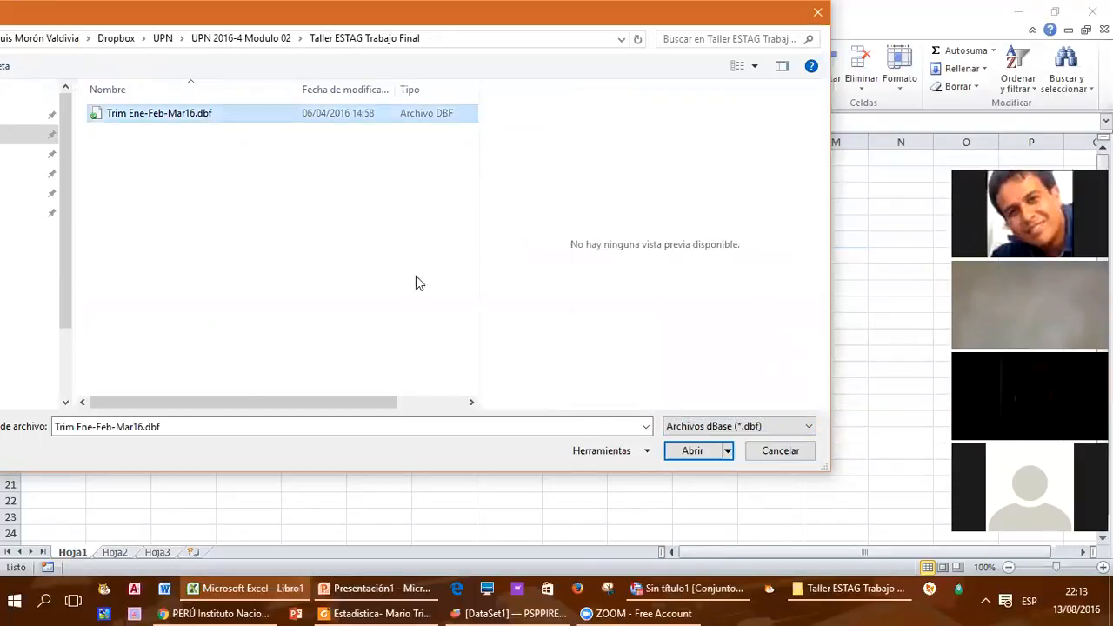
{"action": "left_click", "coordinate": [696, 452]}
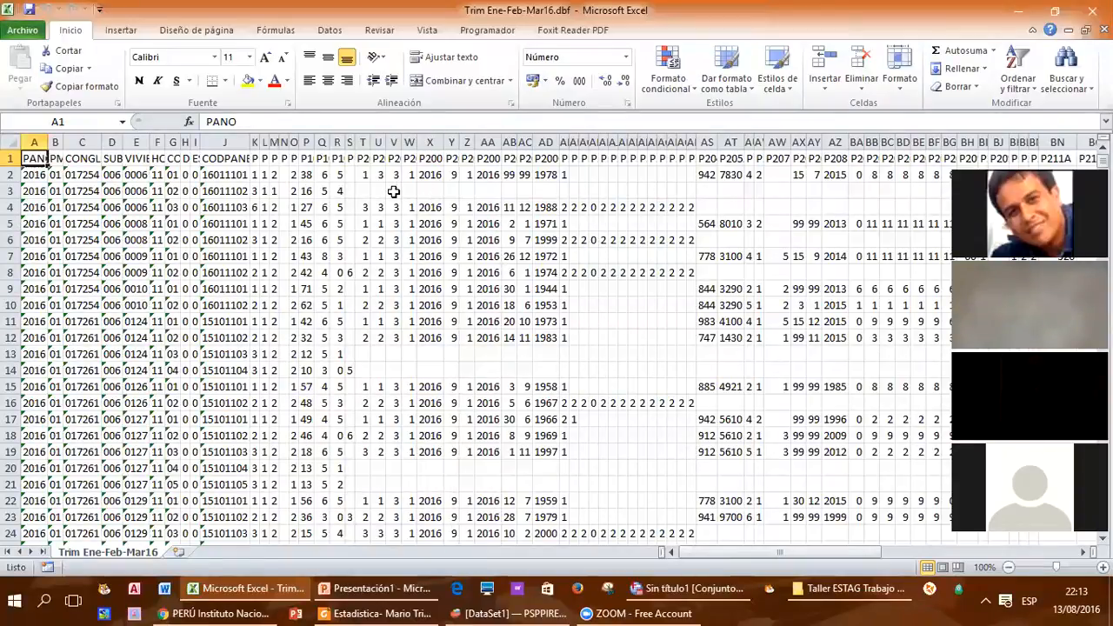
Step: Autofit the width of all columns in the Trim Ene-Feb-Mar16 sheet to their contents
{"action": "left_click", "coordinate": [429, 191]}
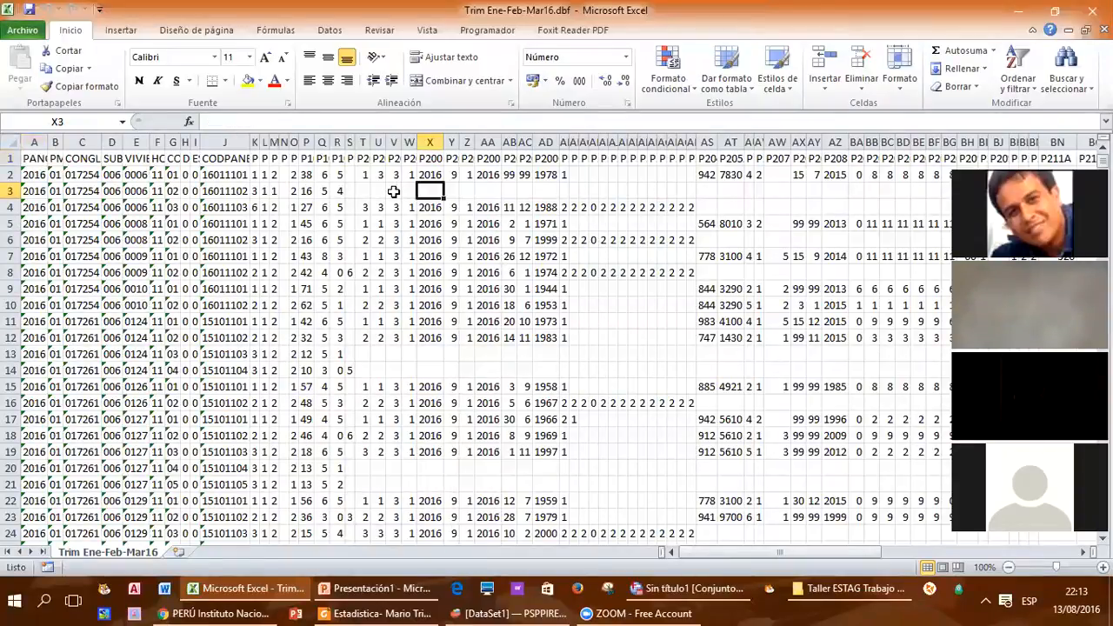
{"action": "left_click", "coordinate": [12, 142]}
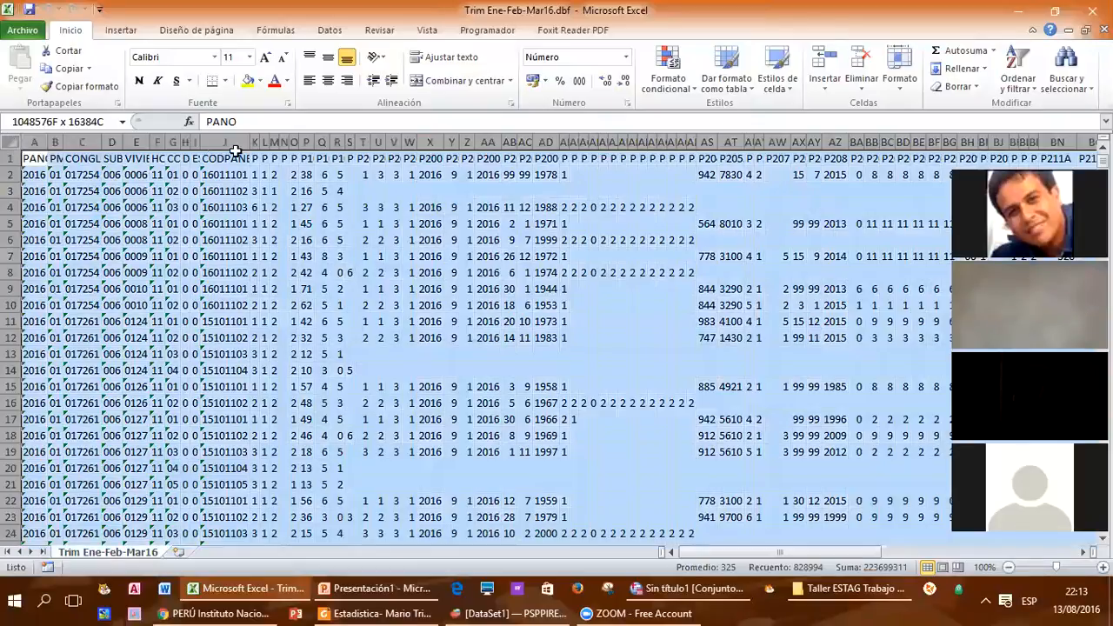
{"action": "double_click", "coordinate": [249, 141]}
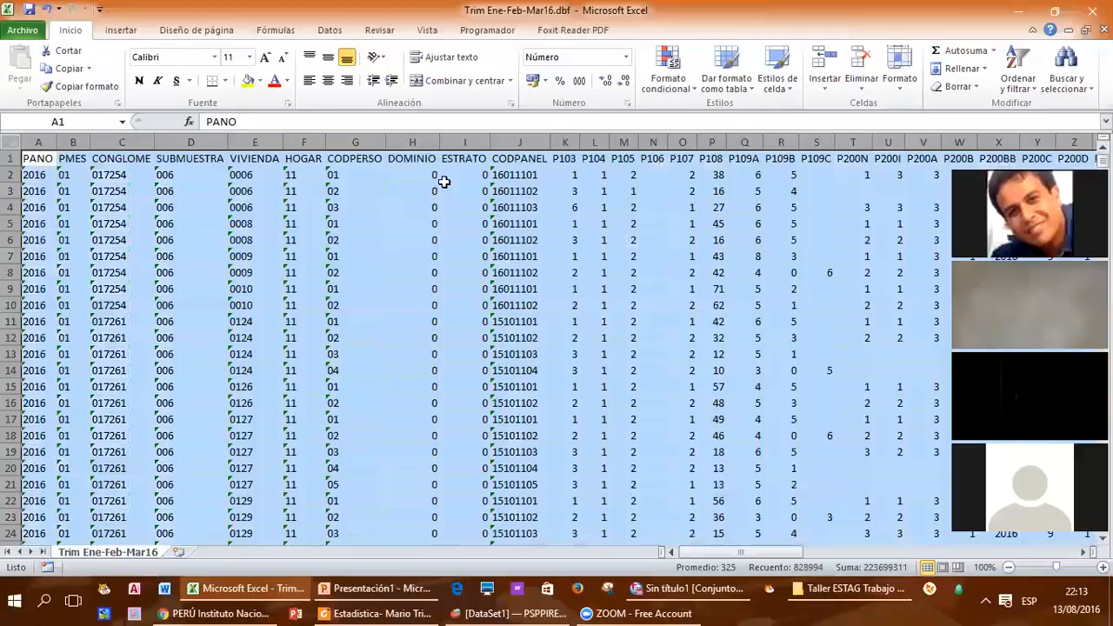
{"action": "left_click", "coordinate": [444, 185]}
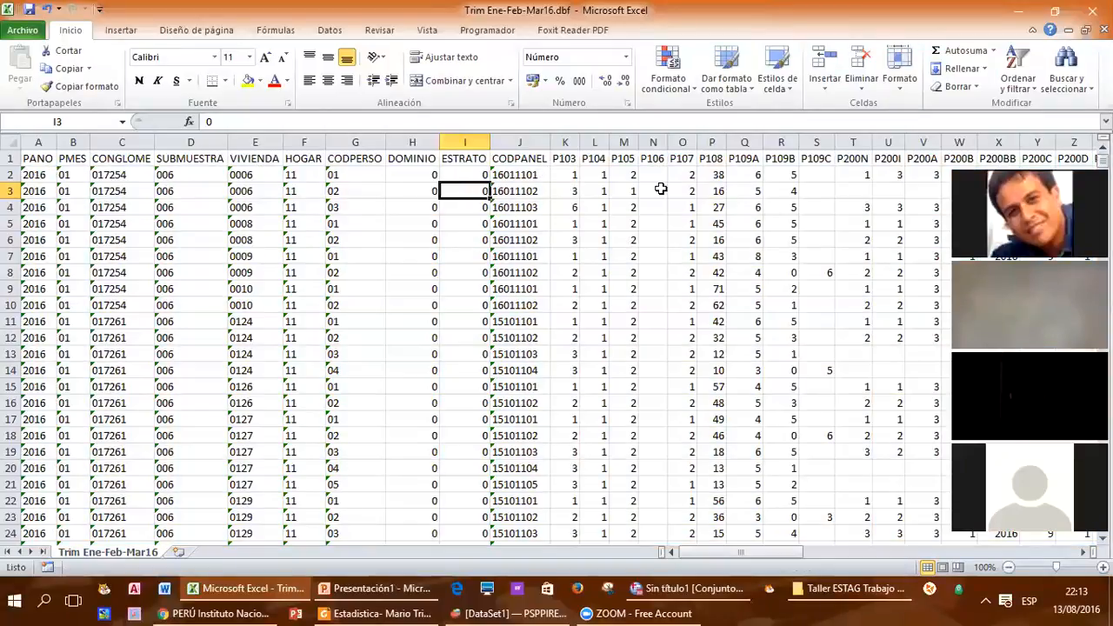
Step: Examine the coded variable headers in row 1, from ESTRATO through P109B, and the values beneath them
{"action": "key", "text": "Up"}
{"action": "key", "text": "Up"}
{"action": "key", "text": "Right"}
{"action": "key", "text": "Right"}
{"action": "key", "text": "Right"}
{"action": "key", "text": "Right"}
{"action": "key", "text": "Right"}
{"action": "key", "text": "Left"}
{"action": "key", "text": "Left"}
{"action": "key", "text": "Left"}
{"action": "key", "text": "Right"}
{"action": "key", "text": "Right"}
{"action": "key", "text": "Right"}
{"action": "key", "text": "Right"}
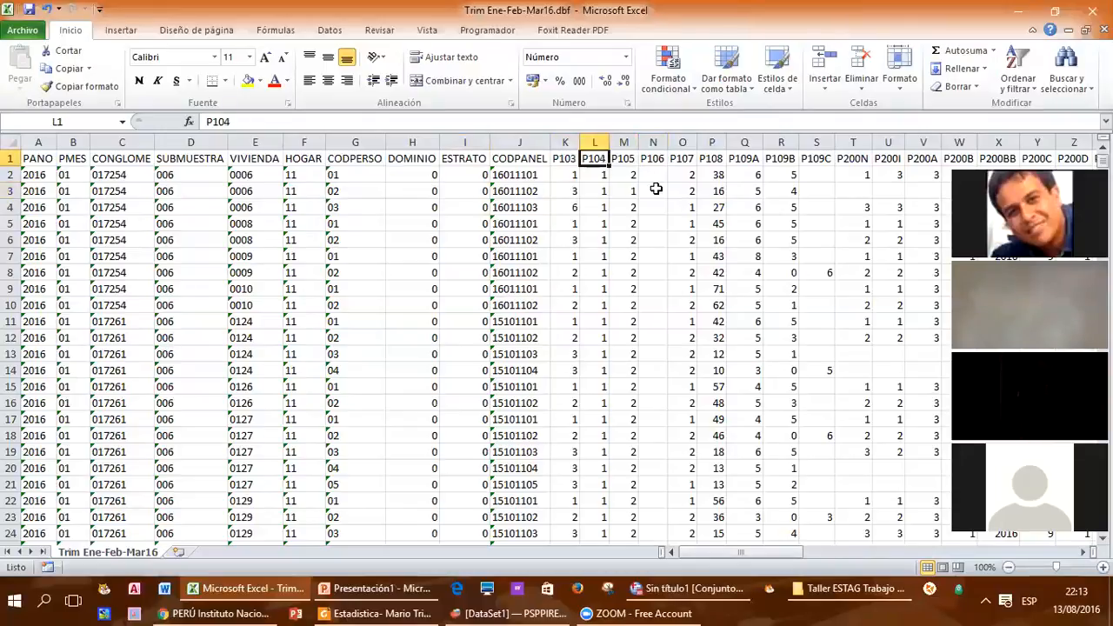
{"action": "key", "text": "Right"}
{"action": "key", "text": "Right"}
{"action": "key", "text": "Right"}
{"action": "key", "text": "Right"}
{"action": "key", "text": "Right"}
{"action": "key", "text": "Right"}
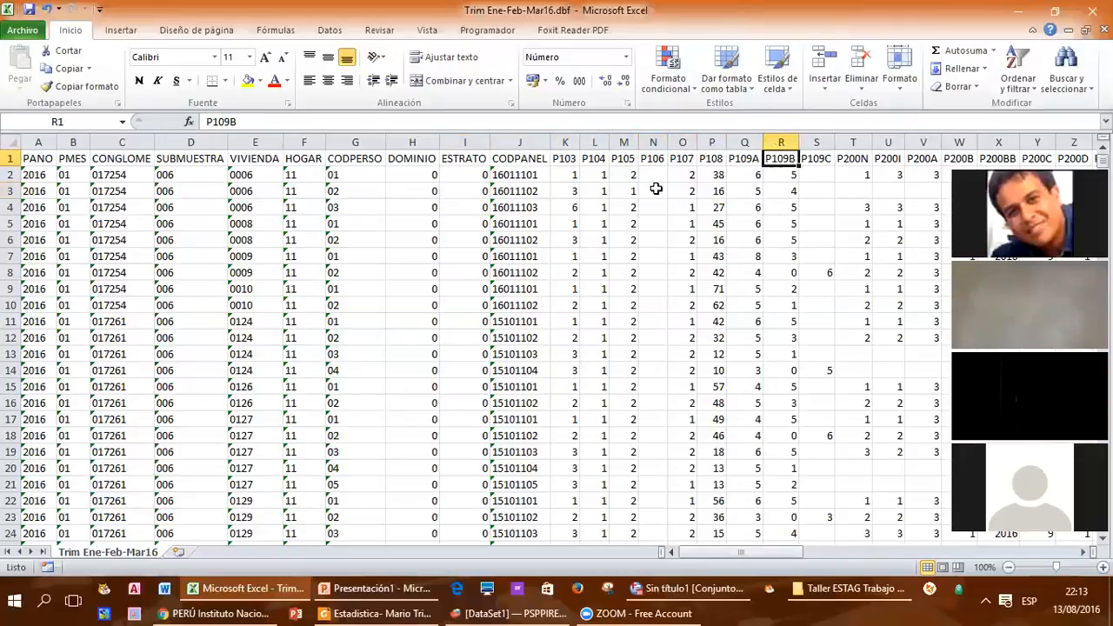
{"action": "key", "text": "Left"}
{"action": "key", "text": "Left"}
{"action": "key", "text": "Left"}
{"action": "key", "text": "Left"}
{"action": "key", "text": "Left"}
{"action": "key", "text": "Left"}
{"action": "key", "text": "Left"}
{"action": "key", "text": "Left"}
{"action": "key", "text": "Left"}
{"action": "key", "text": "Left"}
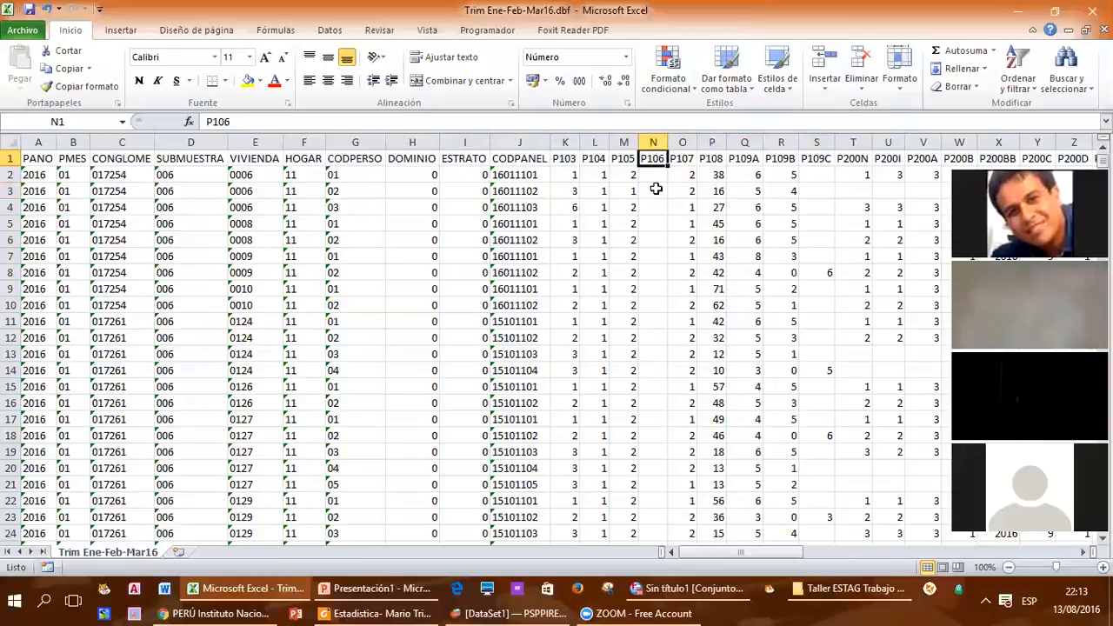
{"action": "key", "text": "Down"}
{"action": "key", "text": "Down"}
{"action": "key", "text": "Down"}
{"action": "key", "text": "Down"}
{"action": "key", "text": "Up"}
{"action": "key", "text": "Up"}
{"action": "key", "text": "Up"}
{"action": "key", "text": "Up"}
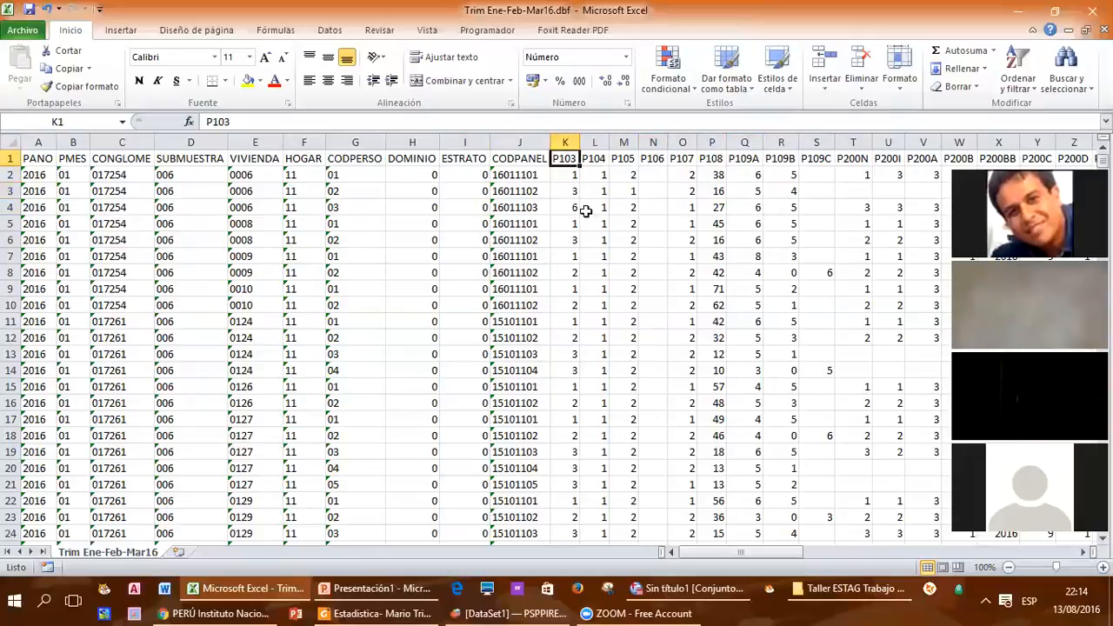
{"action": "left_click", "coordinate": [587, 273]}
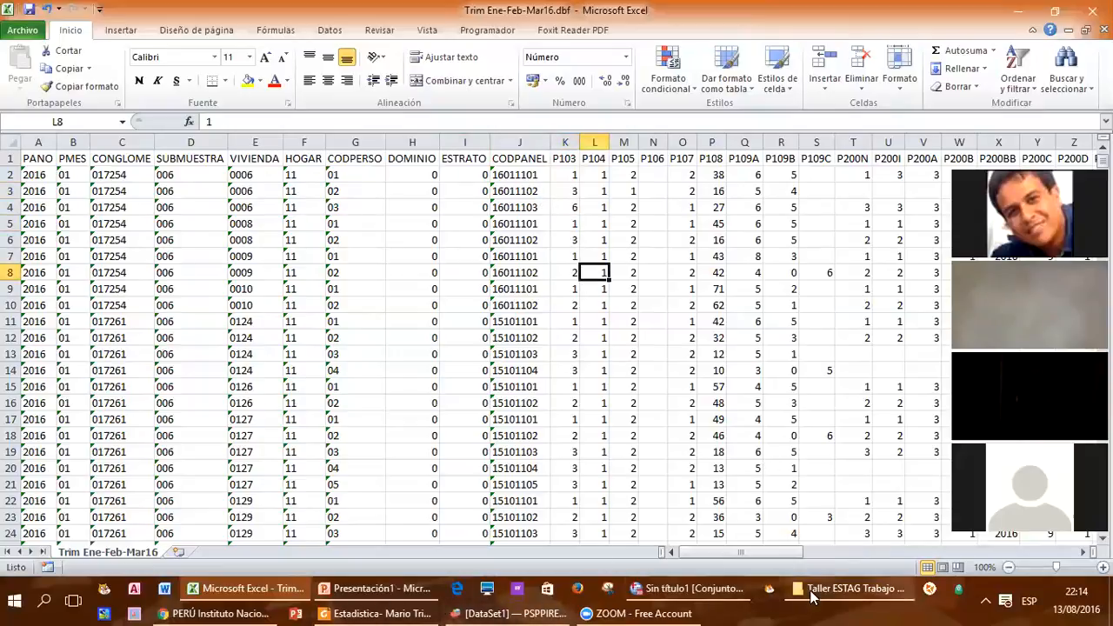
Step: Switch to the Taller ESTAG Trabajo Final folder in File Explorer and open Ficha Tecnica.pdf
{"action": "left_click", "coordinate": [840, 589]}
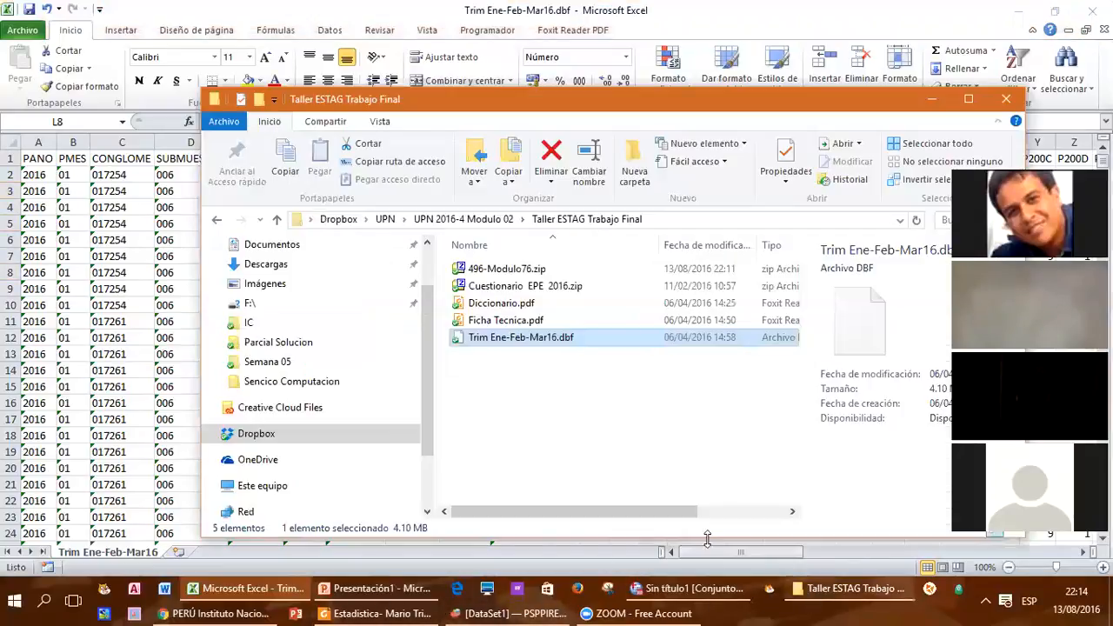
{"action": "left_click", "coordinate": [519, 323]}
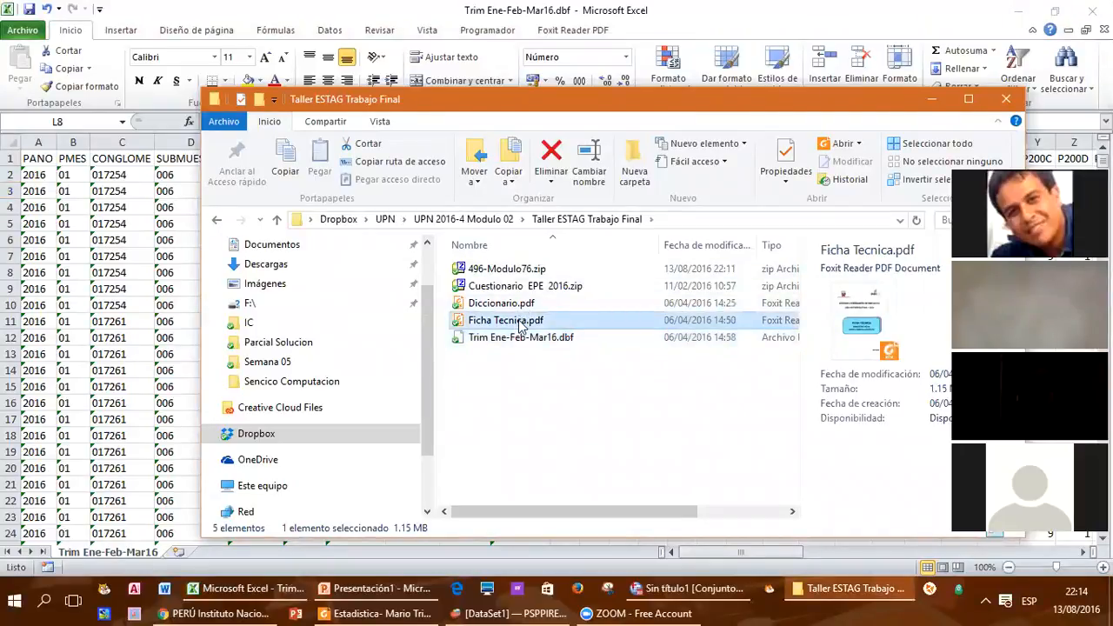
{"action": "double_click", "coordinate": [520, 322]}
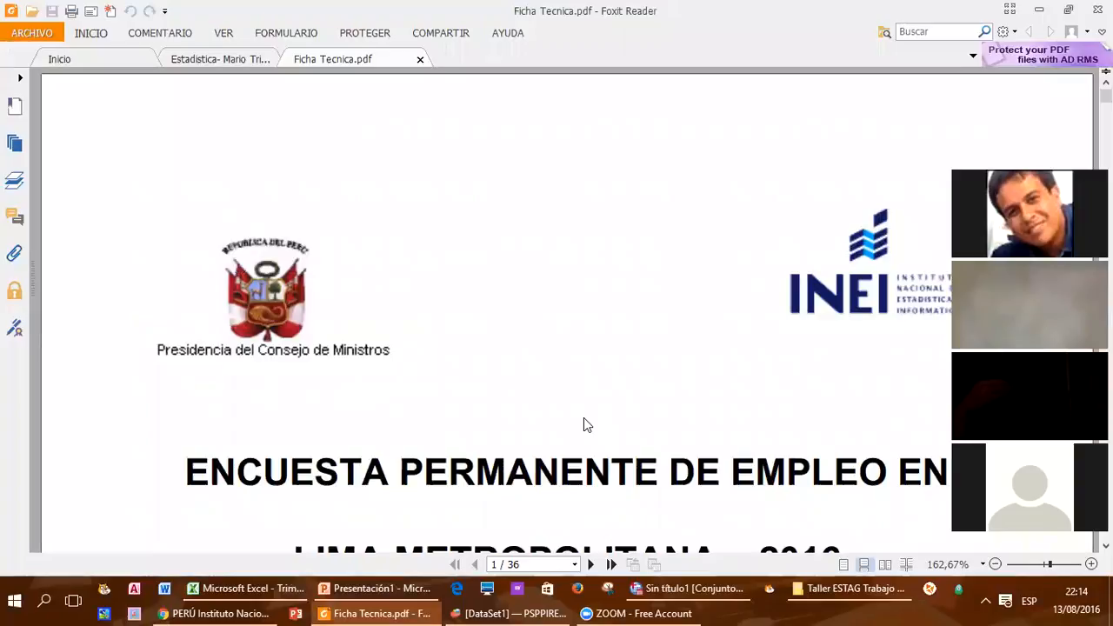
Step: Read the survey's technical sheet from the cover through section 3.5, highlighting the district coverage text in section 3.3
{"action": "scroll", "coordinate": [563, 324], "scroll_direction": "down", "scroll_amount": 5}
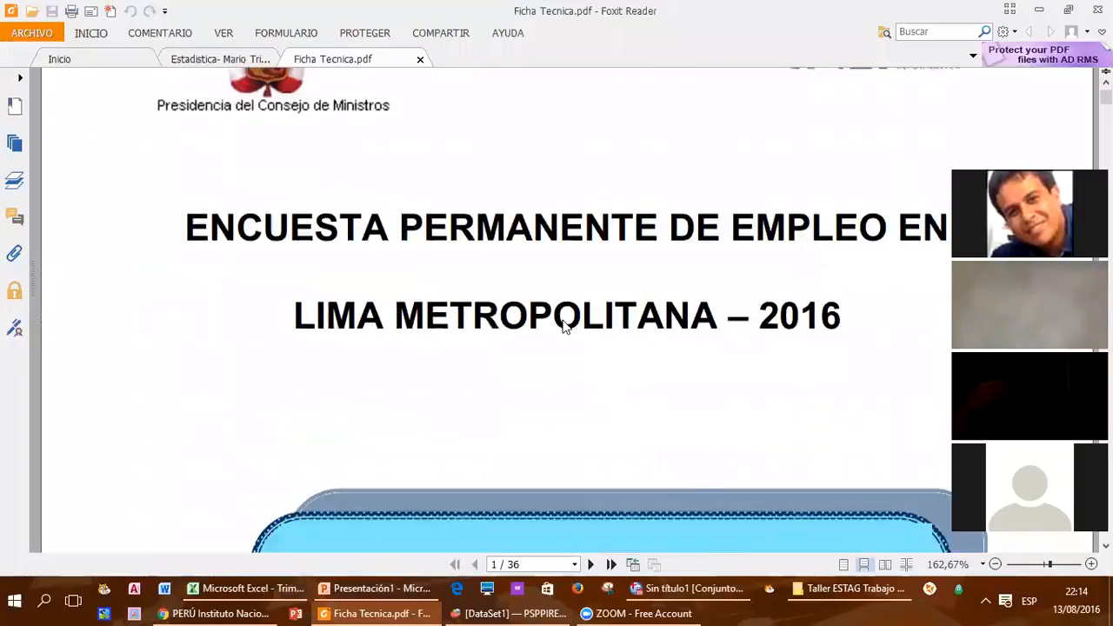
{"action": "scroll", "coordinate": [563, 323], "scroll_direction": "down", "scroll_amount": 2}
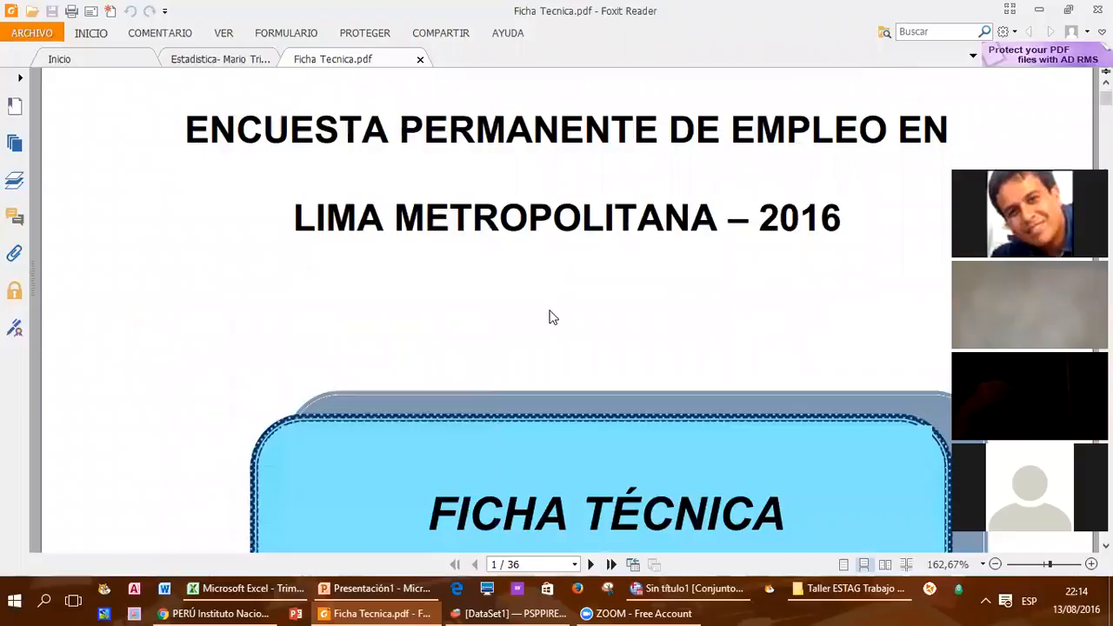
{"action": "scroll", "coordinate": [550, 317], "scroll_direction": "down", "scroll_amount": 2}
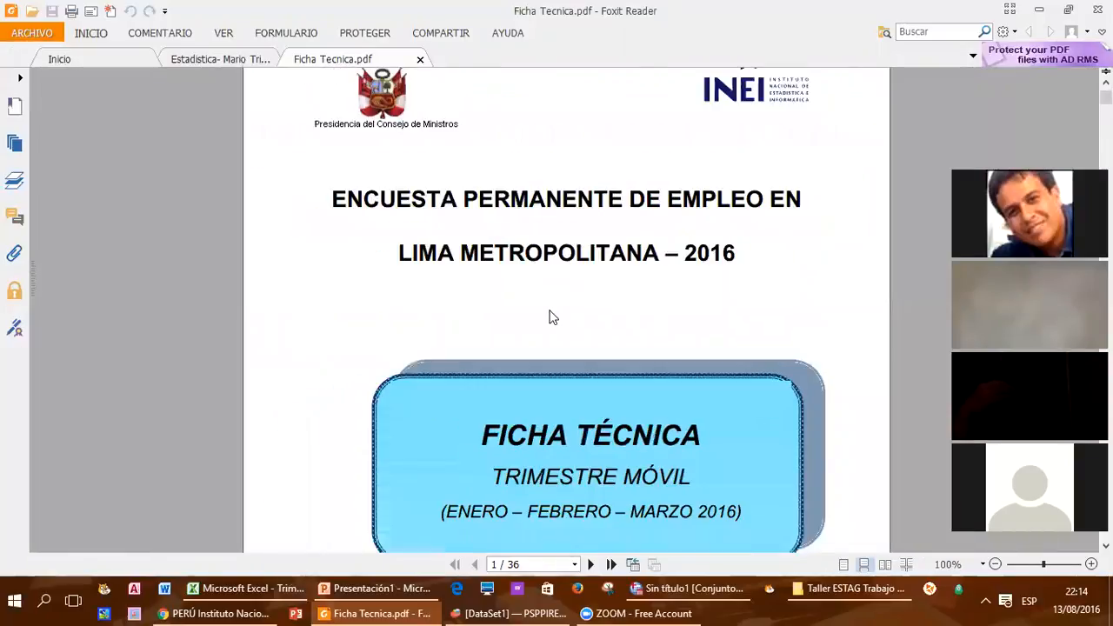
{"action": "scroll", "coordinate": [550, 316], "scroll_direction": "down", "scroll_amount": 4}
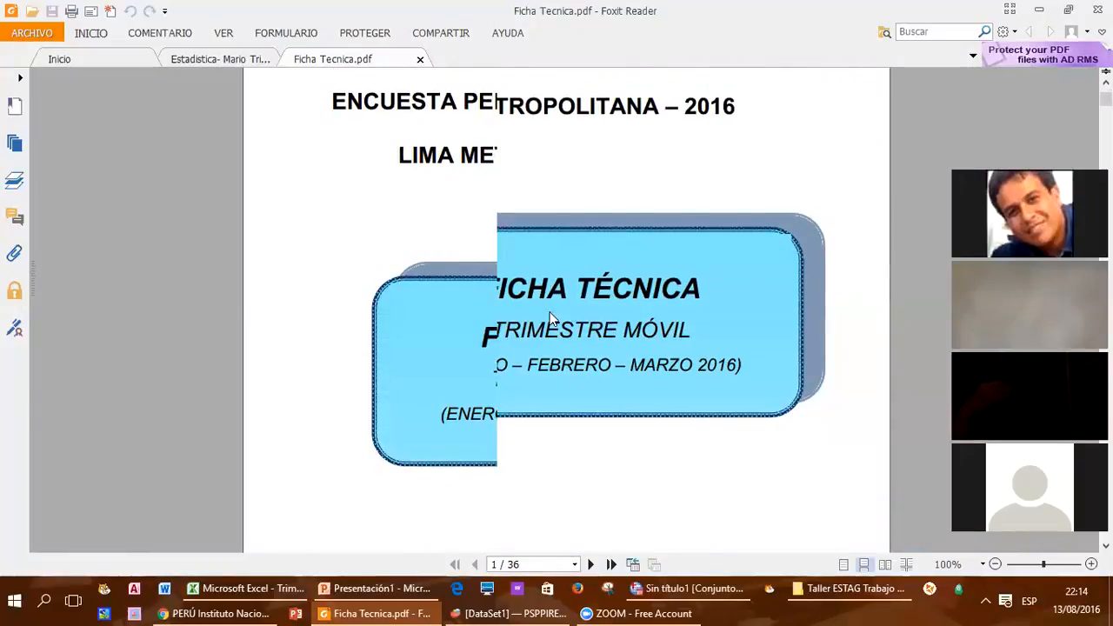
{"action": "scroll", "coordinate": [550, 316], "scroll_direction": "down", "scroll_amount": 1}
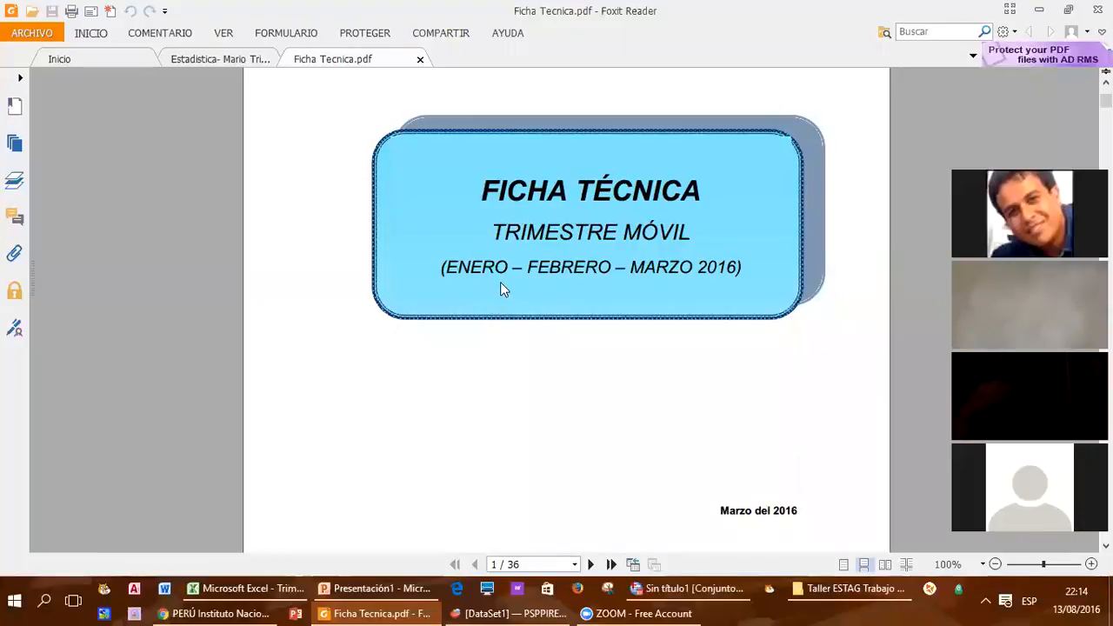
{"action": "scroll", "coordinate": [602, 324], "scroll_direction": "down", "scroll_amount": 8}
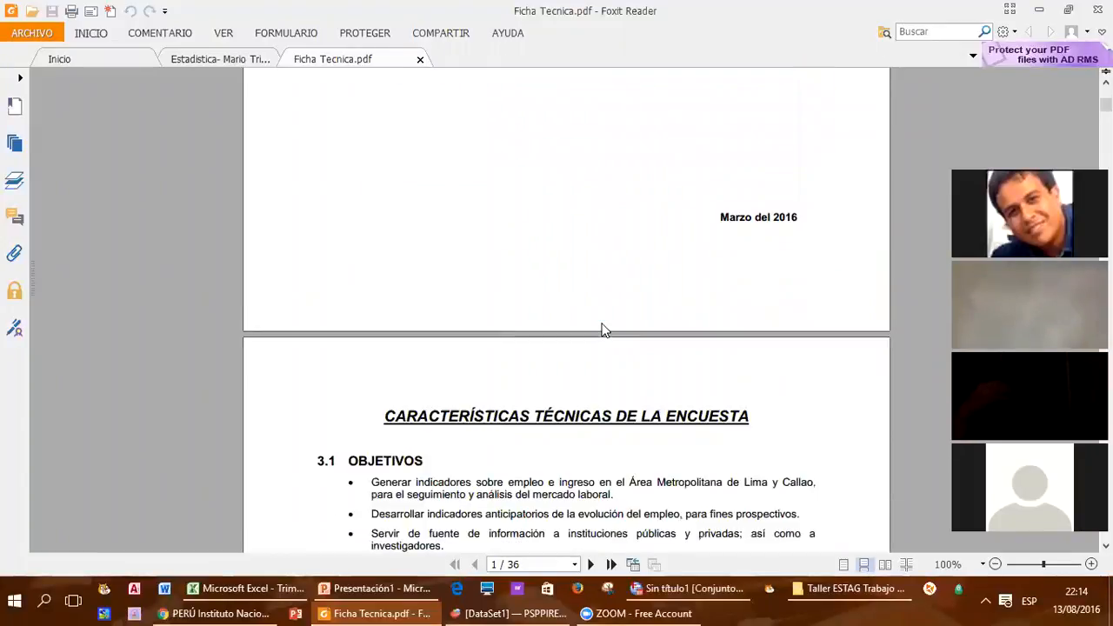
{"action": "scroll", "coordinate": [604, 324], "scroll_direction": "down", "scroll_amount": 3}
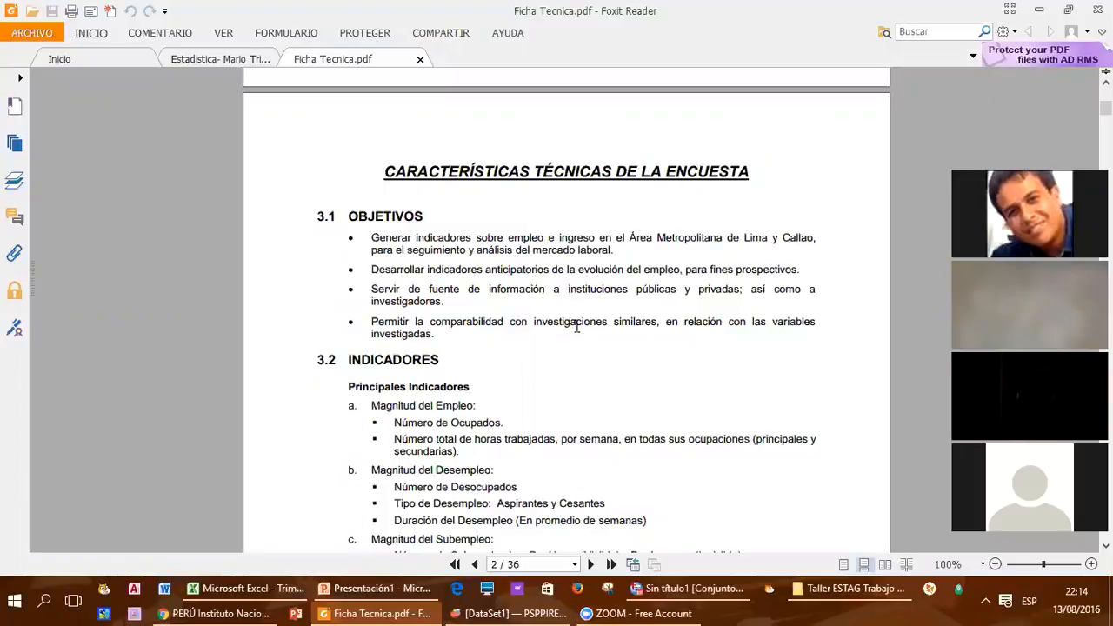
{"action": "scroll", "coordinate": [531, 399], "scroll_direction": "down", "scroll_amount": 3}
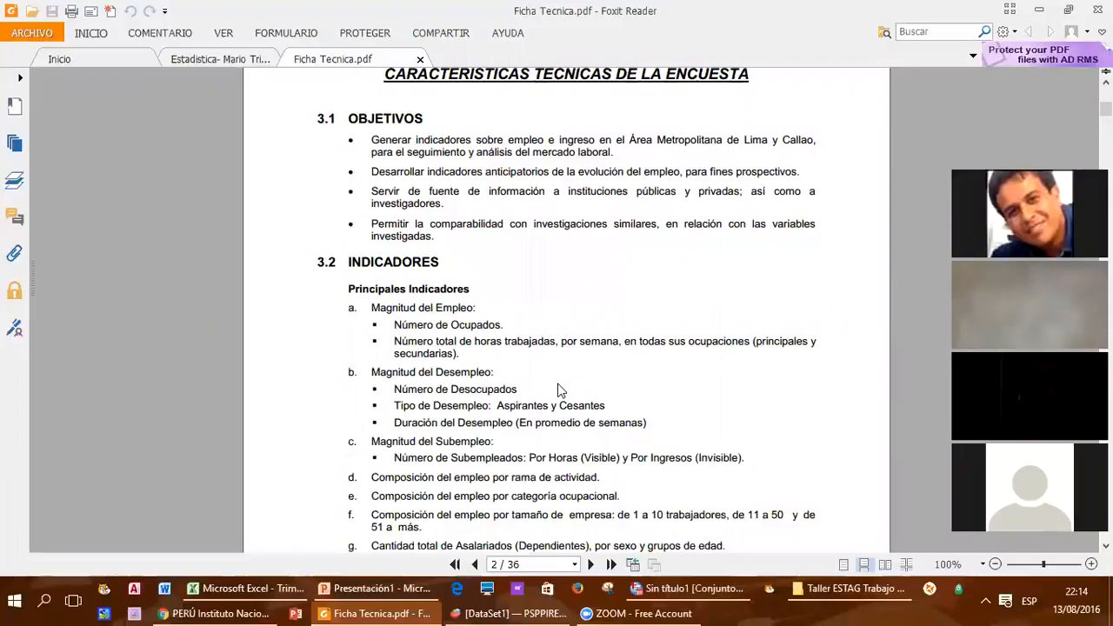
{"action": "scroll", "coordinate": [558, 391], "scroll_direction": "down", "scroll_amount": 10}
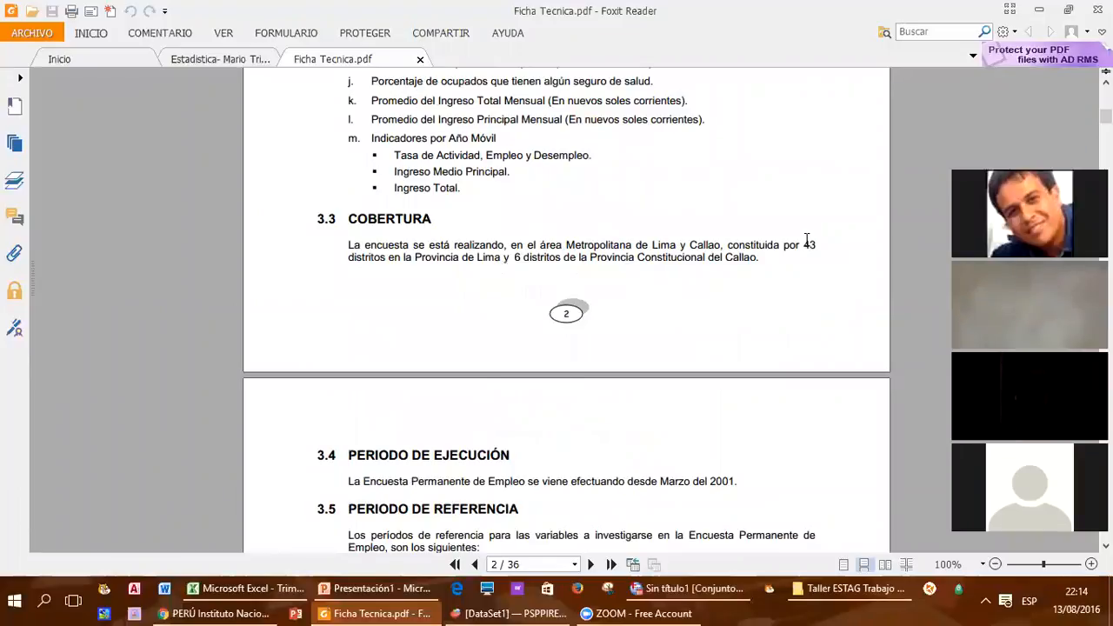
{"action": "left_click_drag", "start_coordinate": [808, 246], "coordinate": [769, 257]}
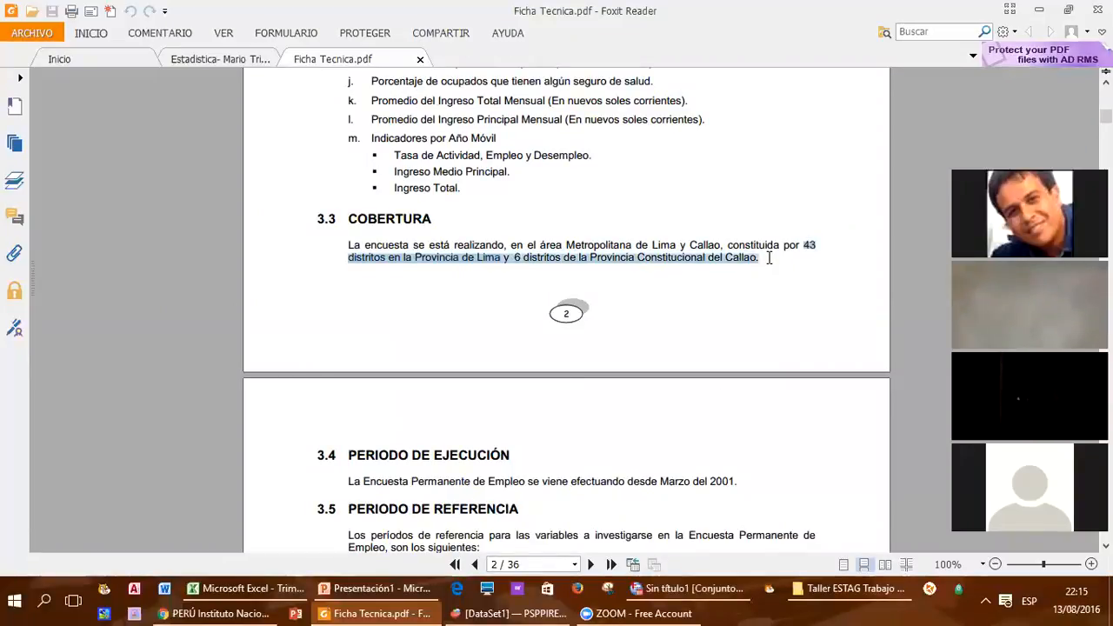
{"action": "scroll", "coordinate": [709, 388], "scroll_direction": "down", "scroll_amount": 3}
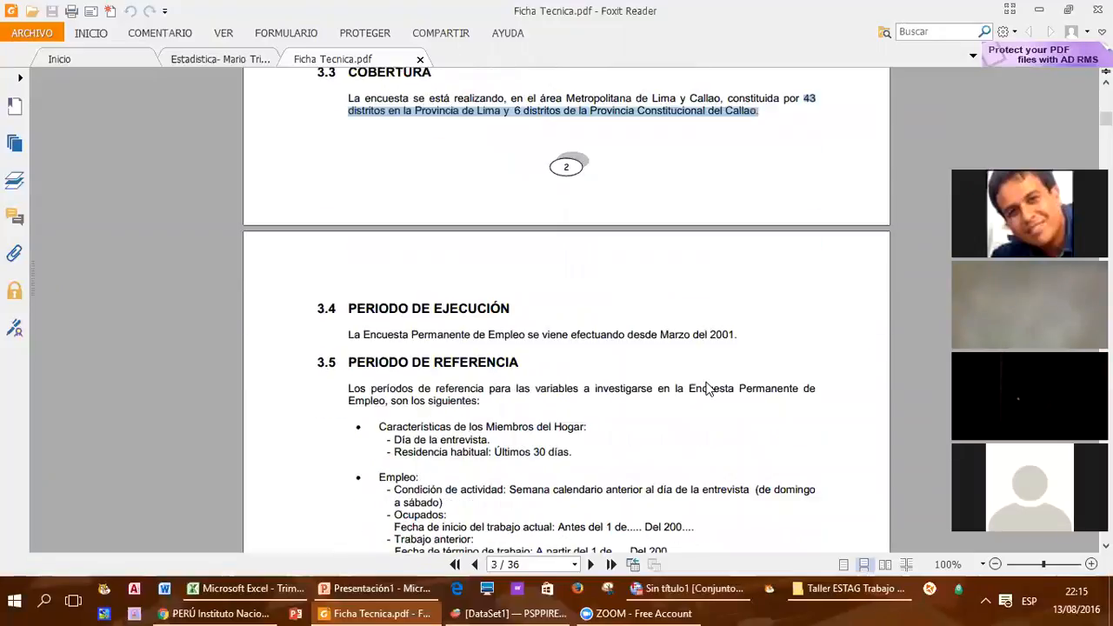
{"action": "scroll", "coordinate": [709, 388], "scroll_direction": "down", "scroll_amount": 2}
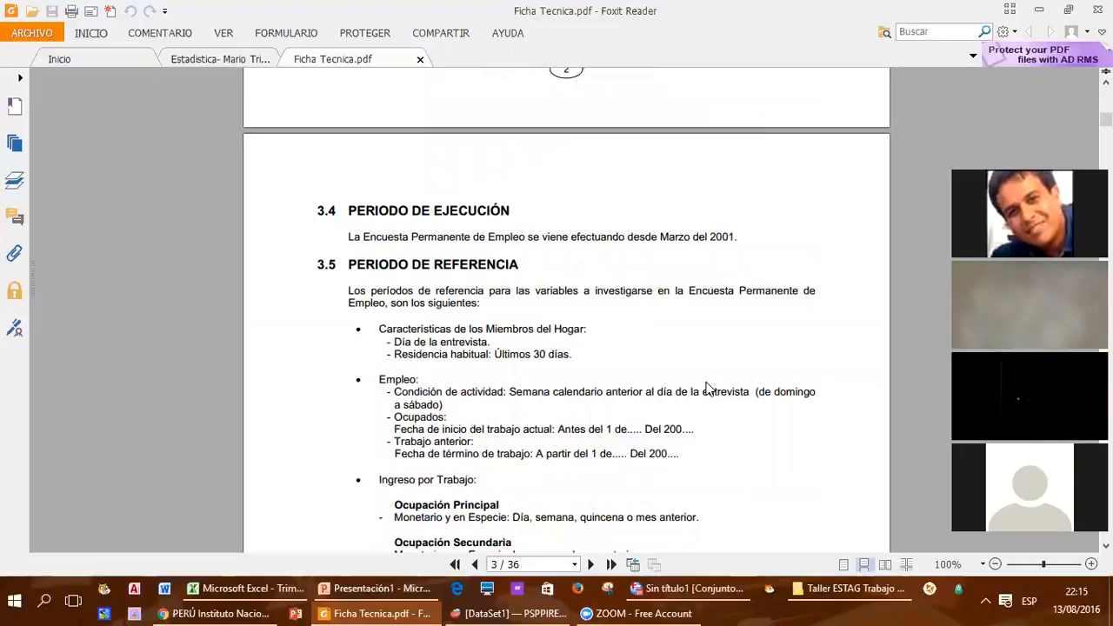
{"action": "scroll", "coordinate": [708, 389], "scroll_direction": "down", "scroll_amount": 2}
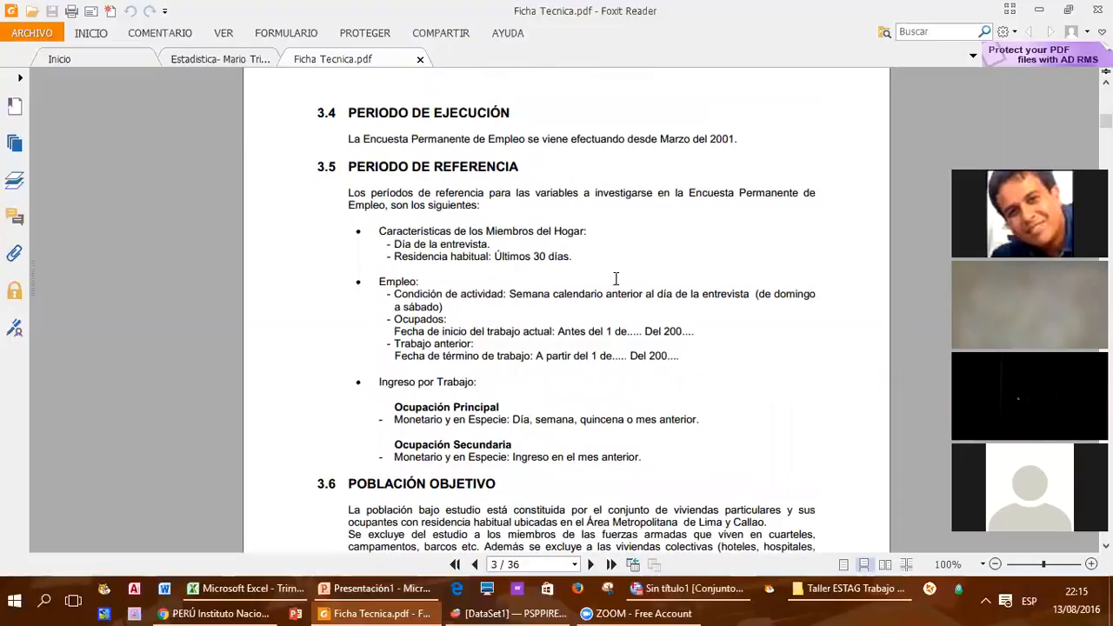
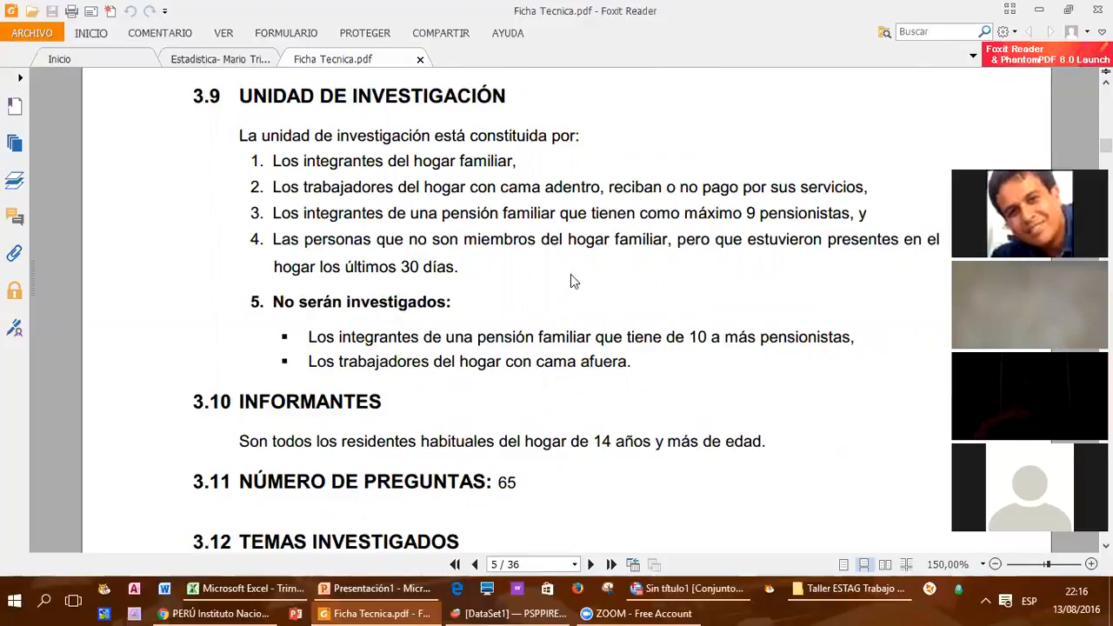
Step: Read sections 3.9 to 3.11 of the technical sheet, highlighting the number of questions and the informants' age range
{"action": "scroll", "coordinate": [572, 278], "scroll_direction": "down", "scroll_amount": 3}
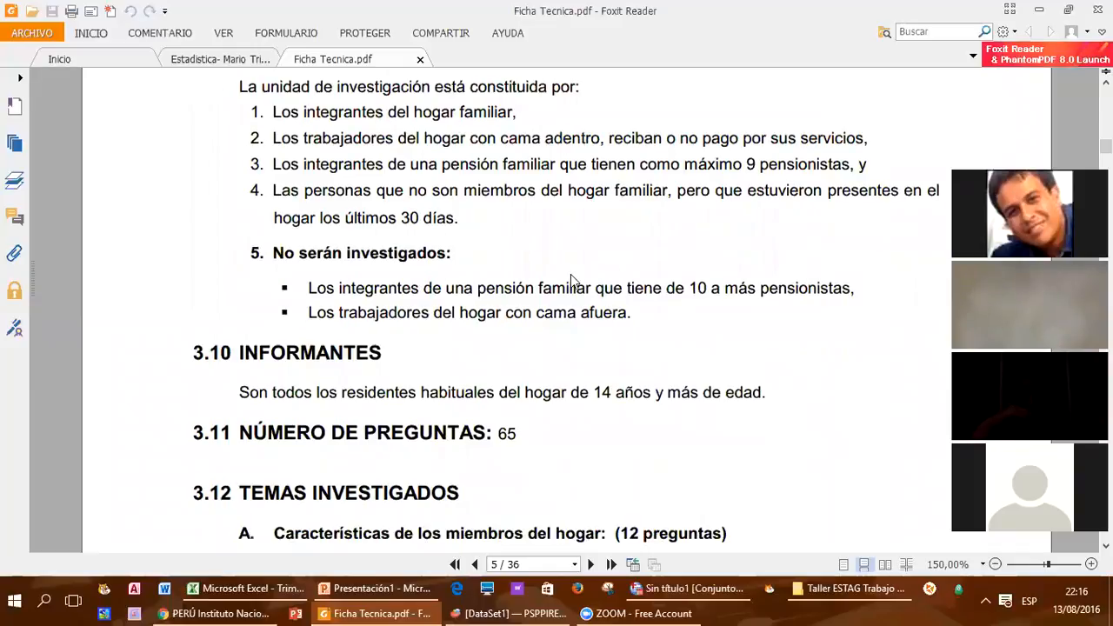
{"action": "scroll", "coordinate": [570, 275], "scroll_direction": "down", "scroll_amount": 3}
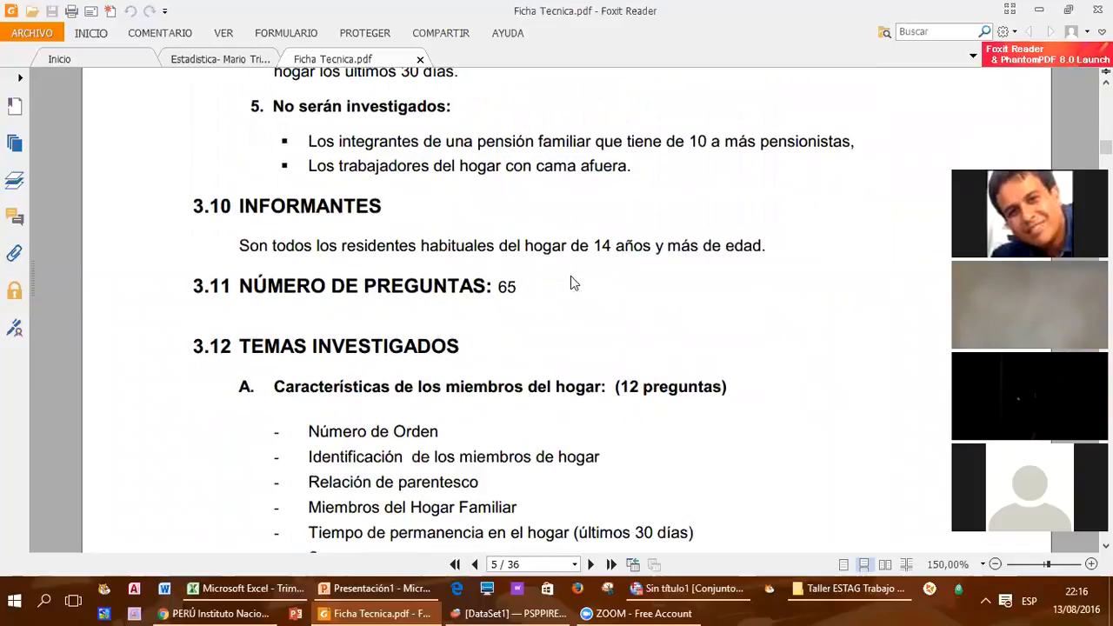
{"action": "scroll", "coordinate": [570, 276], "scroll_direction": "down", "scroll_amount": 1}
{"action": "left_click_drag", "start_coordinate": [500, 238], "coordinate": [539, 236]}
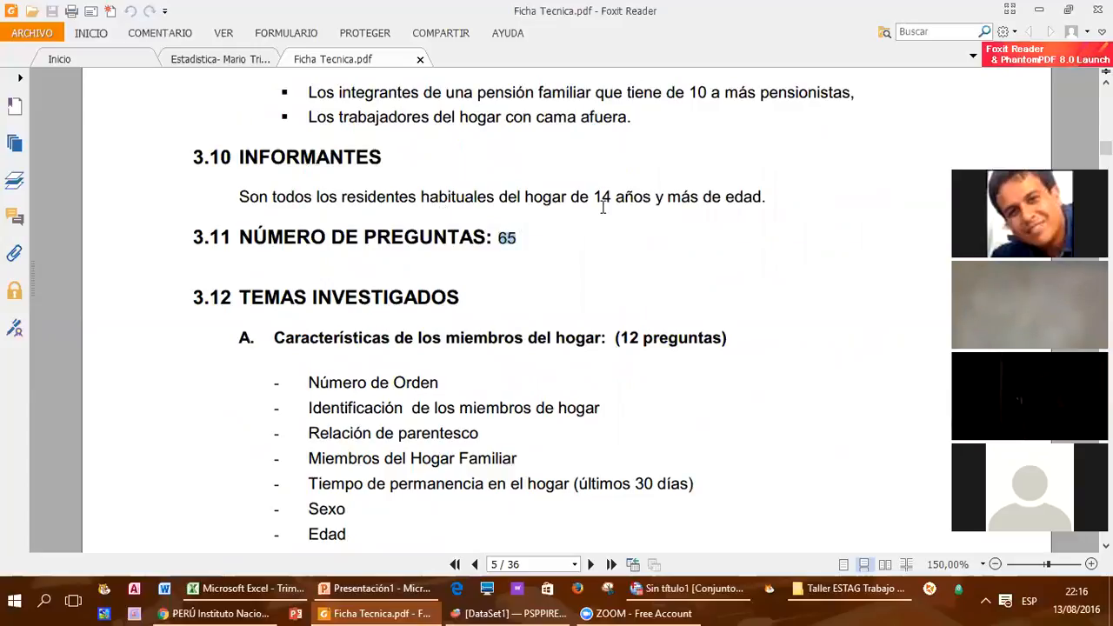
{"action": "left_click_drag", "start_coordinate": [591, 193], "coordinate": [699, 197]}
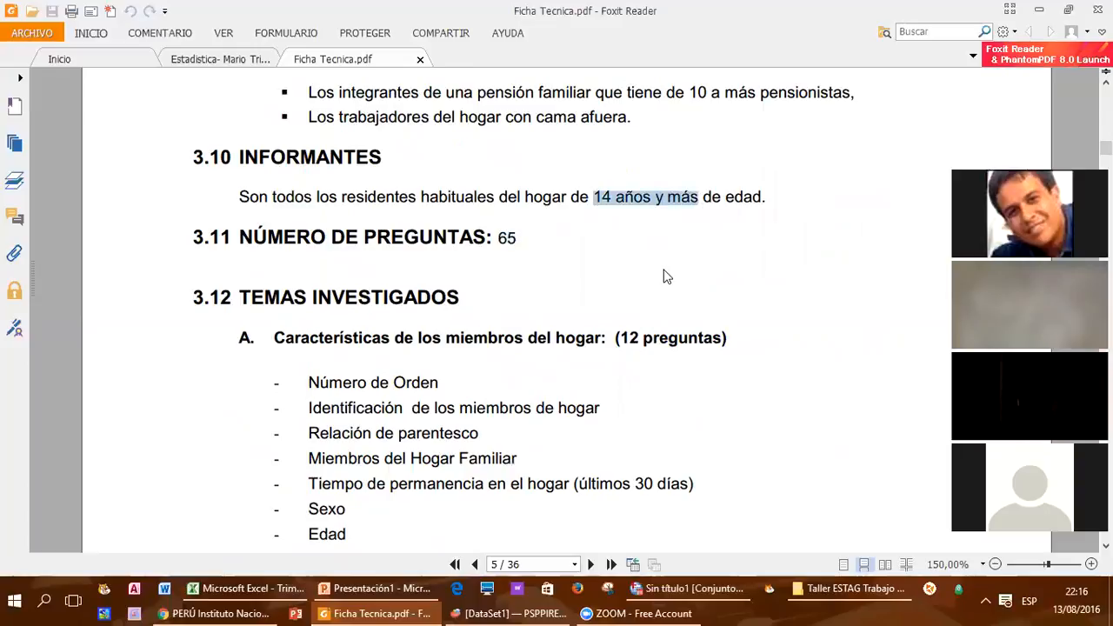
{"action": "scroll", "coordinate": [663, 276], "scroll_direction": "down", "scroll_amount": 2}
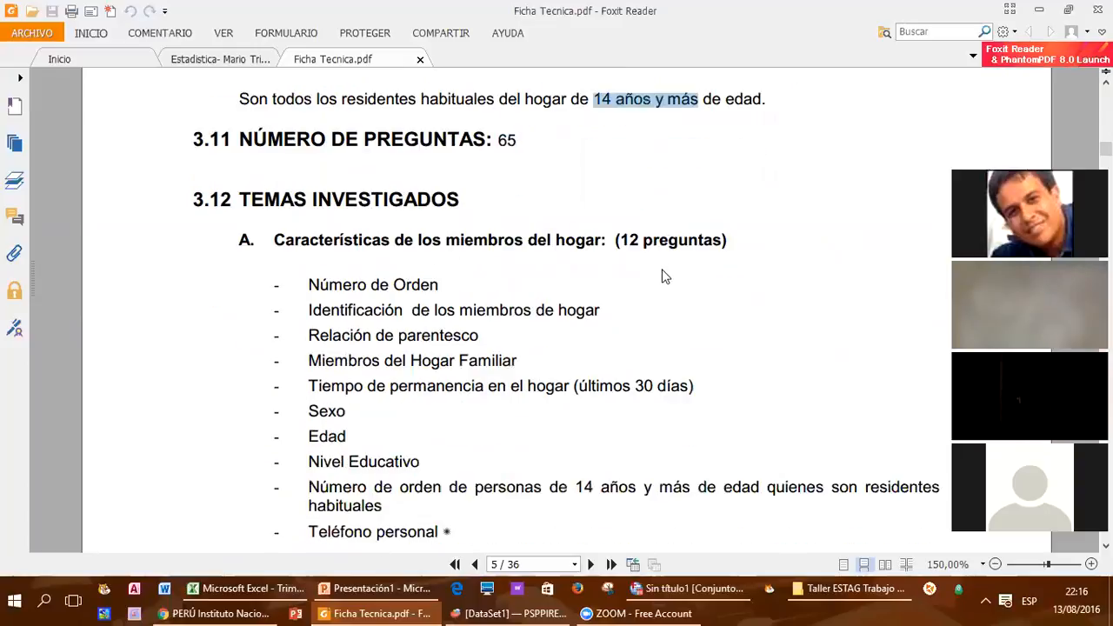
Step: Review topics A and B under section 3.12, highlighting the section title, the household members heading and topic B's question count
{"action": "left_click_drag", "start_coordinate": [257, 196], "coordinate": [468, 200]}
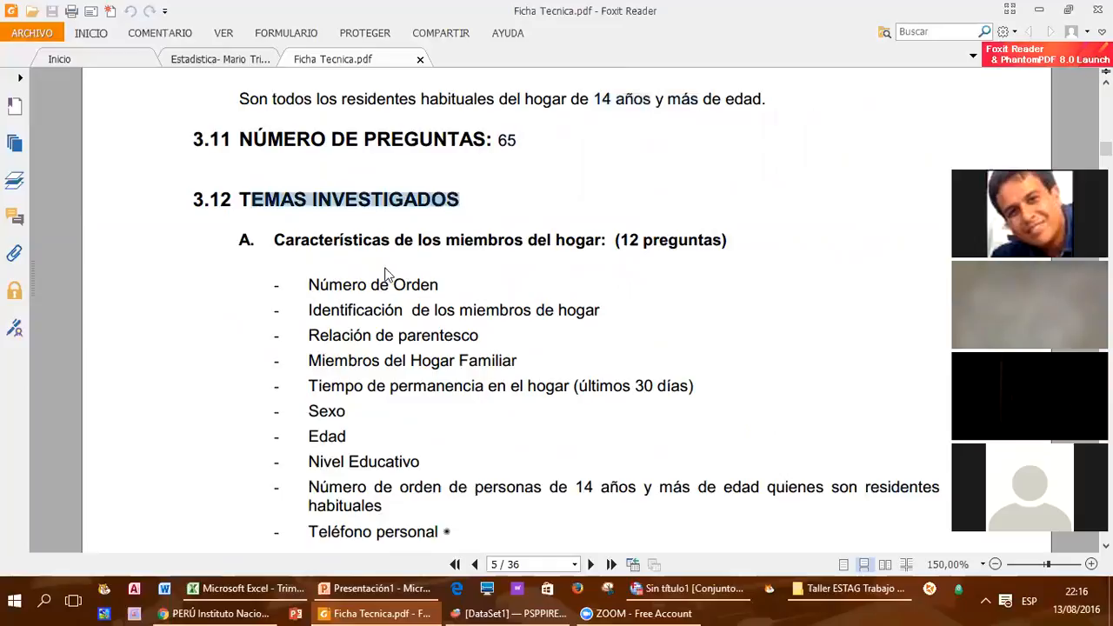
{"action": "left_click_drag", "start_coordinate": [274, 242], "coordinate": [576, 247]}
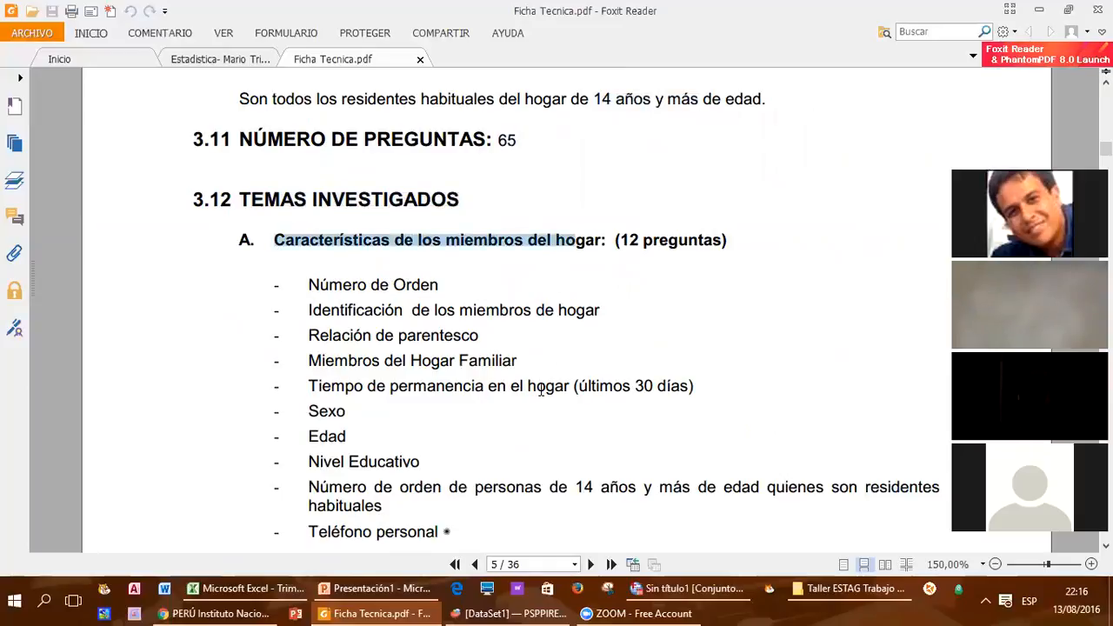
{"action": "scroll", "coordinate": [540, 390], "scroll_direction": "down", "scroll_amount": 1}
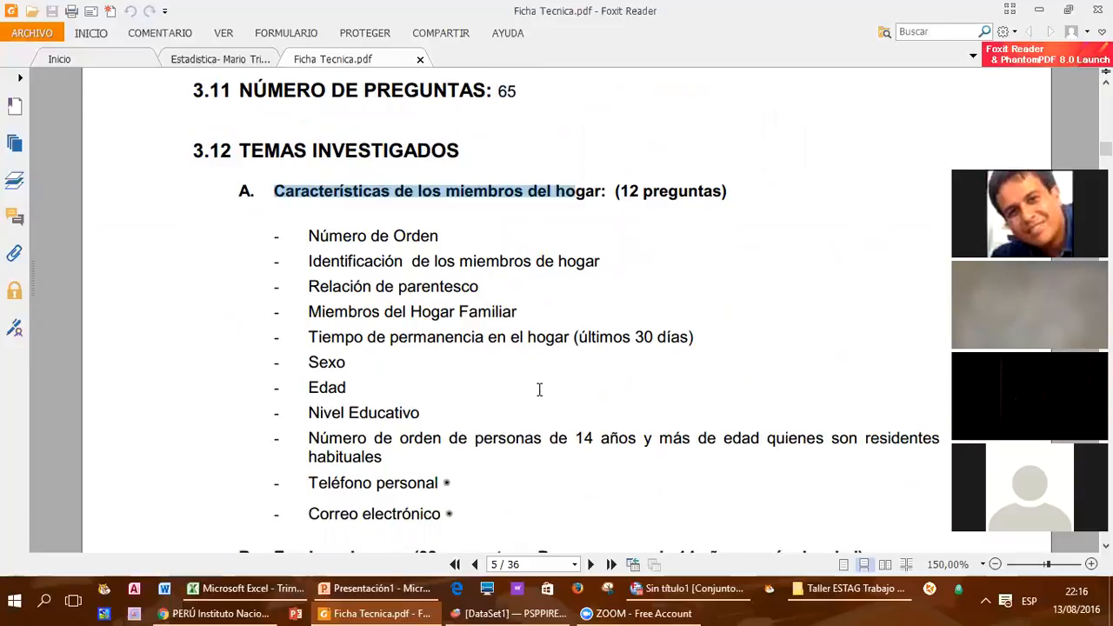
{"action": "scroll", "coordinate": [539, 389], "scroll_direction": "down", "scroll_amount": 2}
{"action": "scroll", "coordinate": [539, 390], "scroll_direction": "down", "scroll_amount": 4}
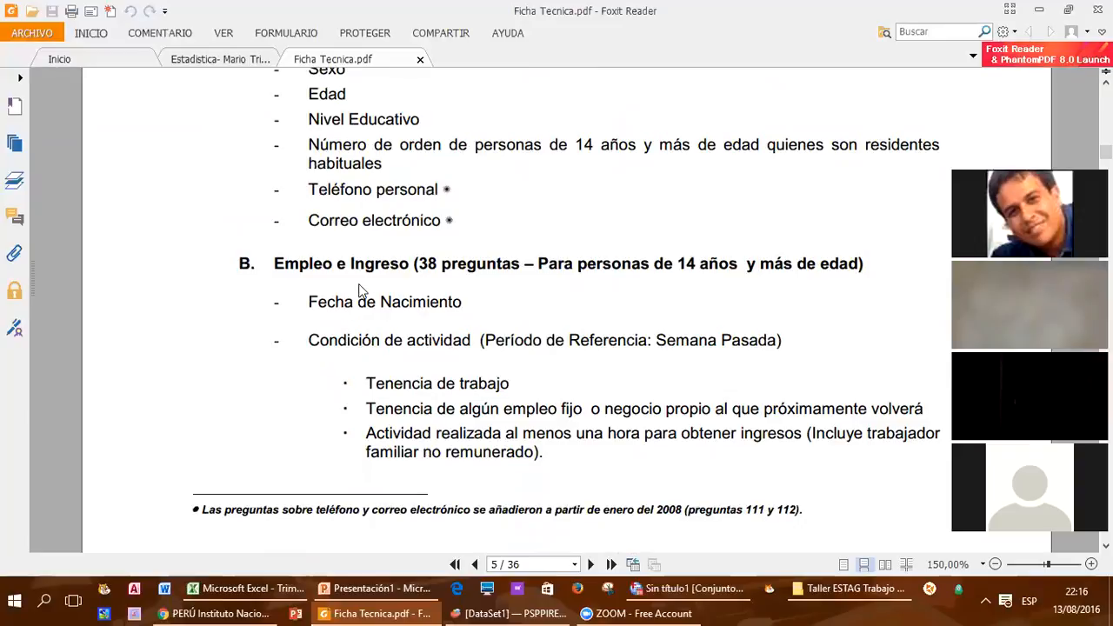
{"action": "left_click_drag", "start_coordinate": [415, 263], "coordinate": [520, 262]}
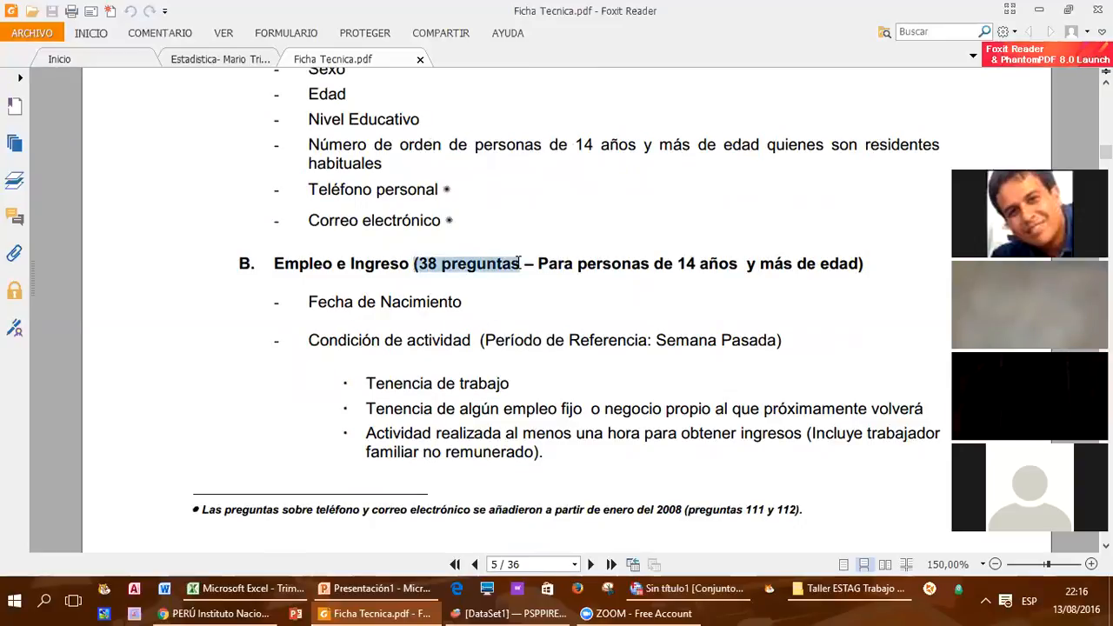
Step: Read the remaining investigated topics, from the employed and unemployed questions through income, health insurance and language, up to section 3.13
{"action": "scroll", "coordinate": [513, 294], "scroll_direction": "down", "scroll_amount": 2}
{"action": "scroll", "coordinate": [510, 288], "scroll_direction": "down", "scroll_amount": 12}
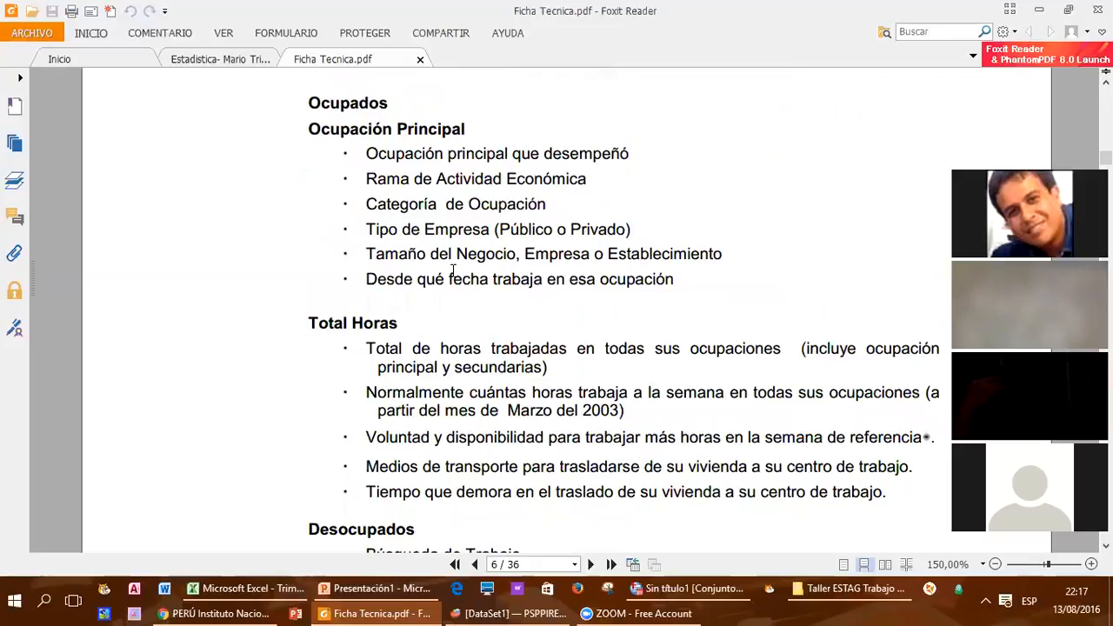
{"action": "scroll", "coordinate": [461, 478], "scroll_direction": "down", "scroll_amount": 4}
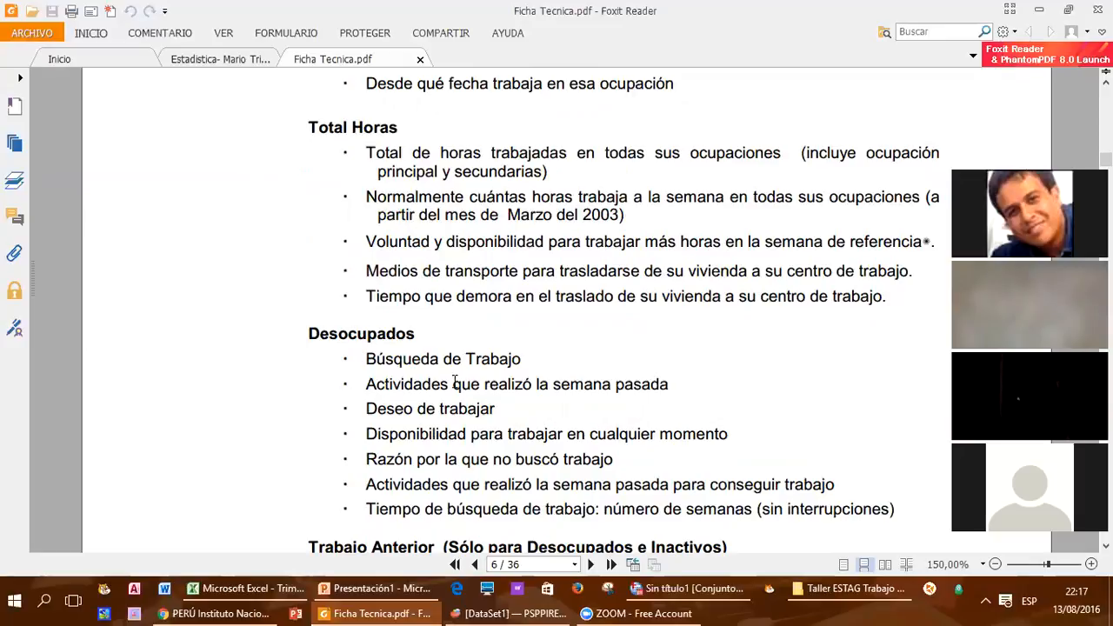
{"action": "scroll", "coordinate": [453, 384], "scroll_direction": "down", "scroll_amount": 4}
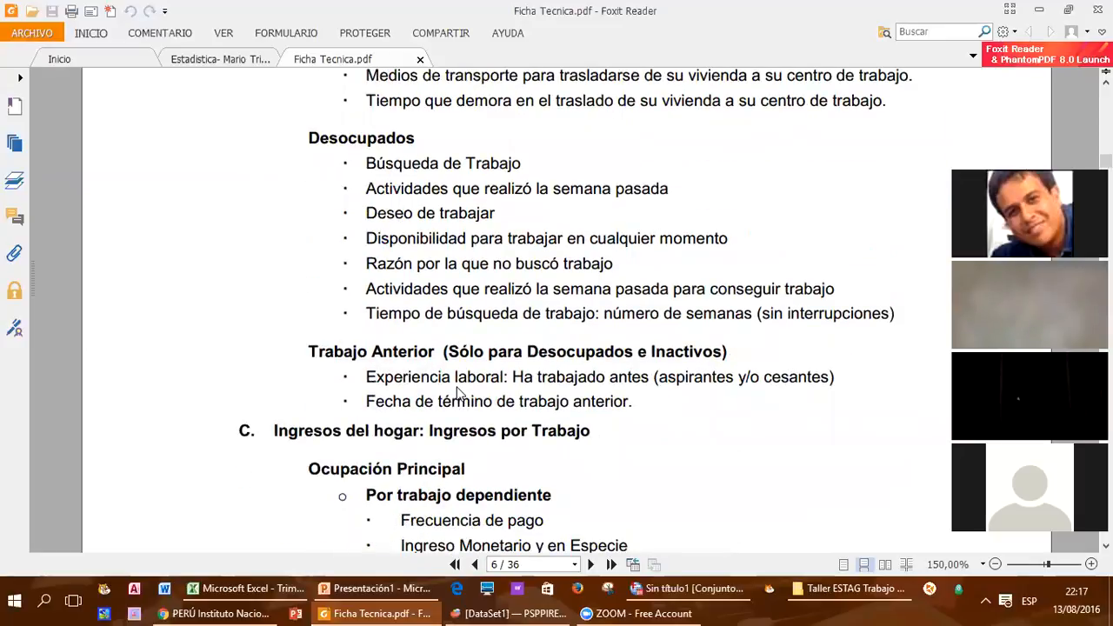
{"action": "scroll", "coordinate": [459, 393], "scroll_direction": "down", "scroll_amount": 4}
{"action": "scroll", "coordinate": [460, 391], "scroll_direction": "down", "scroll_amount": 1}
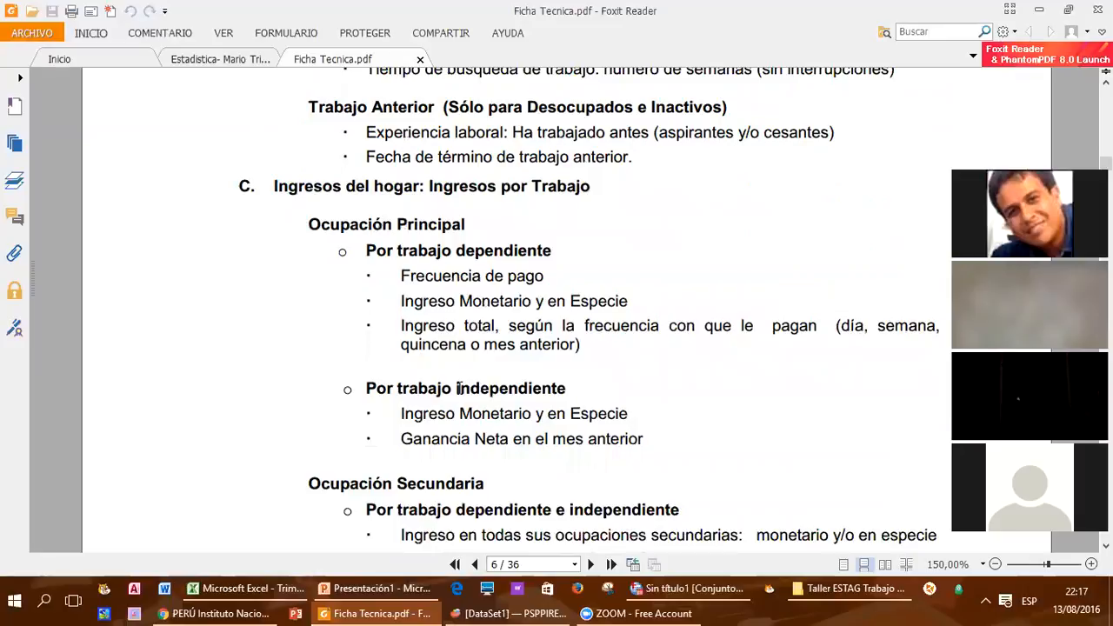
{"action": "scroll", "coordinate": [459, 389], "scroll_direction": "down", "scroll_amount": 10}
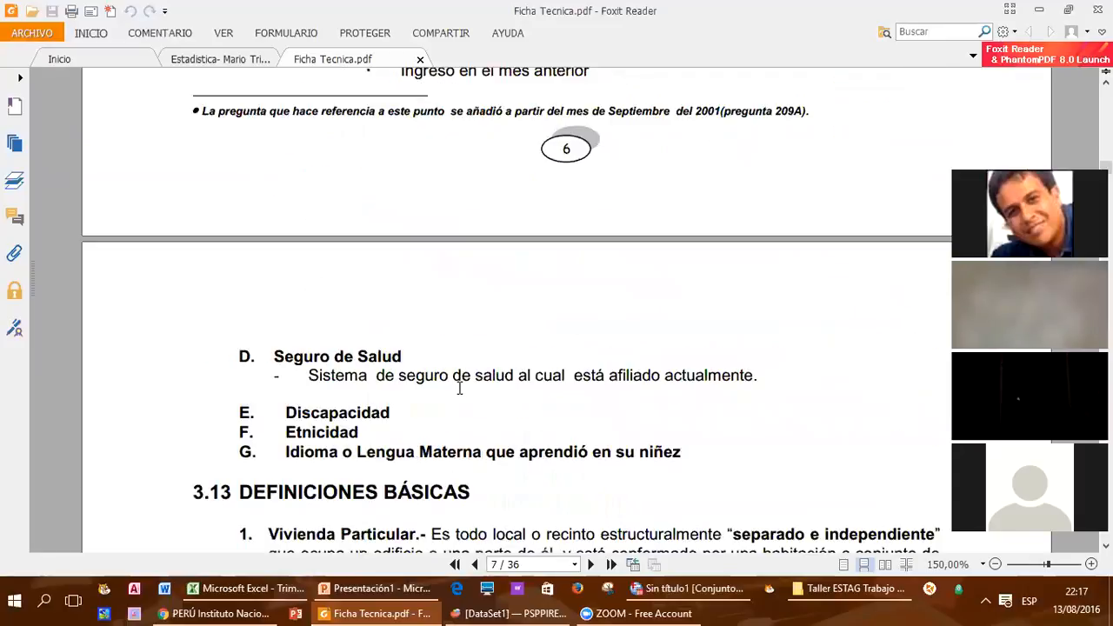
{"action": "scroll", "coordinate": [460, 388], "scroll_direction": "down", "scroll_amount": 5}
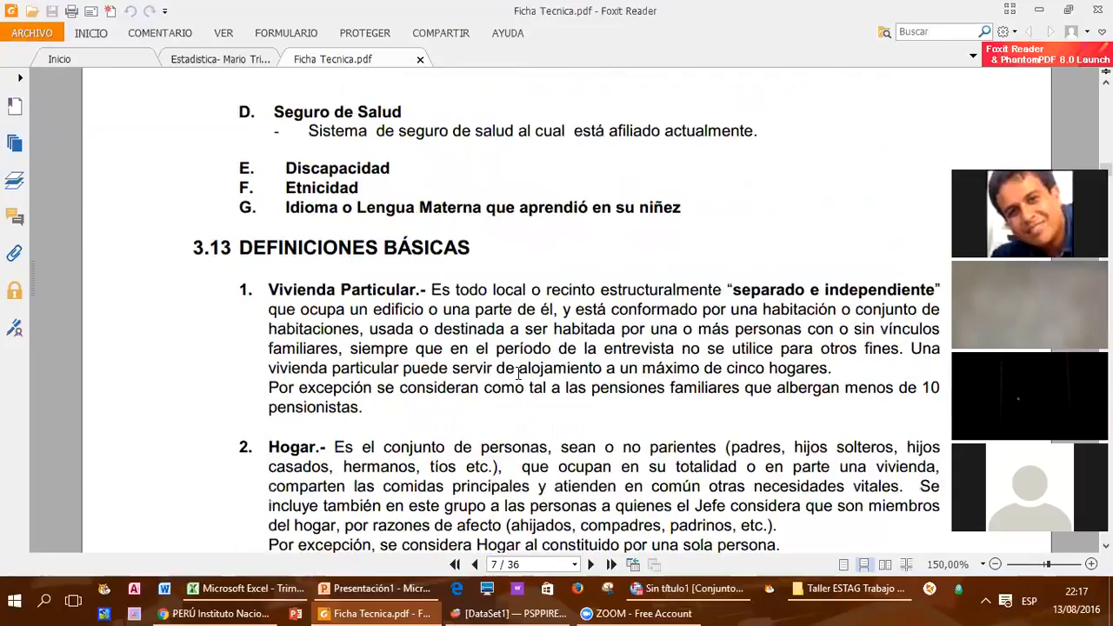
{"action": "scroll", "coordinate": [519, 373], "scroll_direction": "up", "scroll_amount": 2}
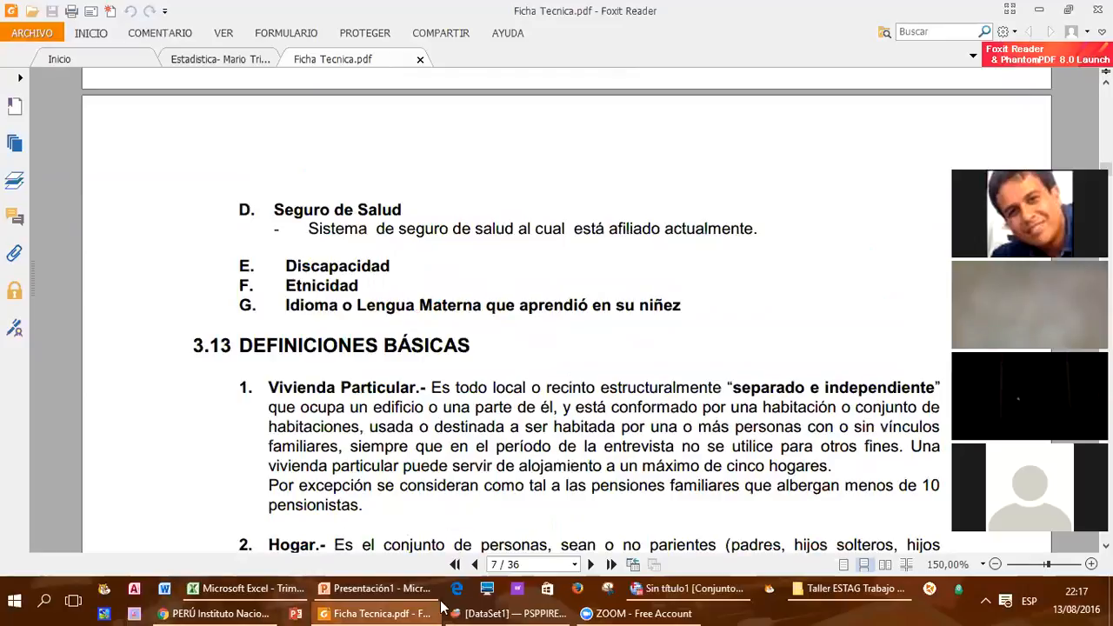
Step: Switch to the Taller ESTAG Trabajo Final folder in File Explorer and open Diccionario.pdf
{"action": "left_click", "coordinate": [823, 597]}
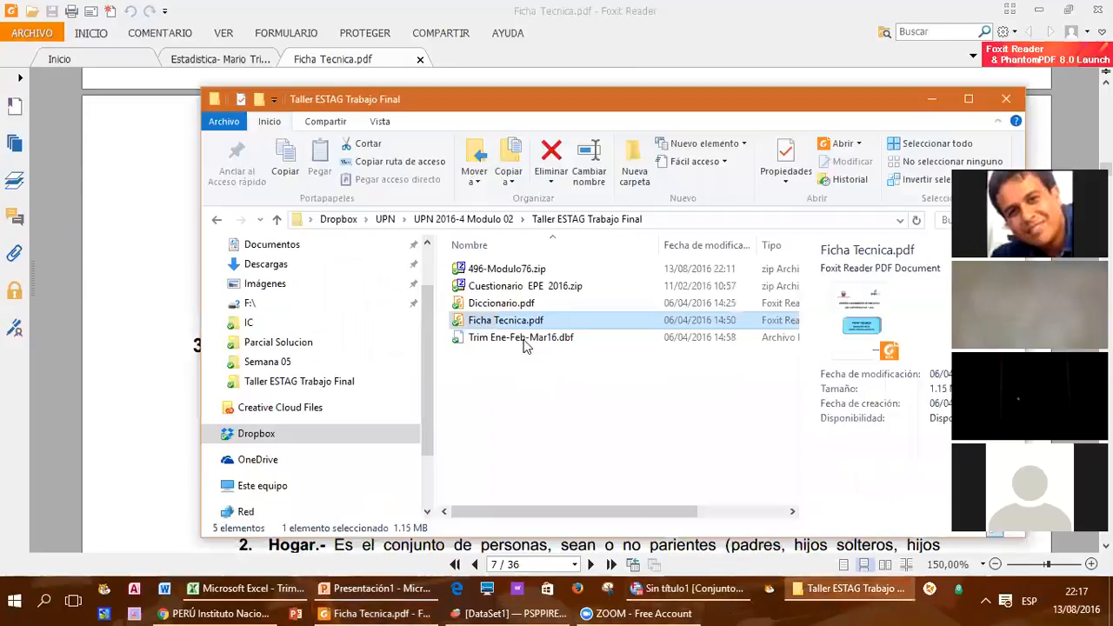
{"action": "left_click", "coordinate": [513, 305]}
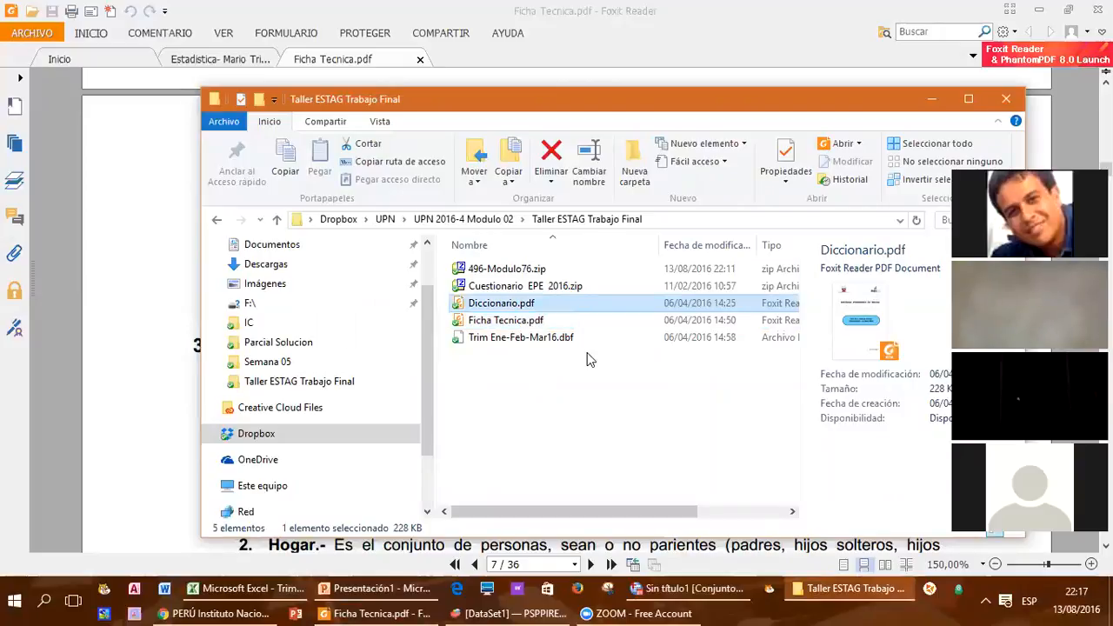
{"action": "key", "text": "Return"}
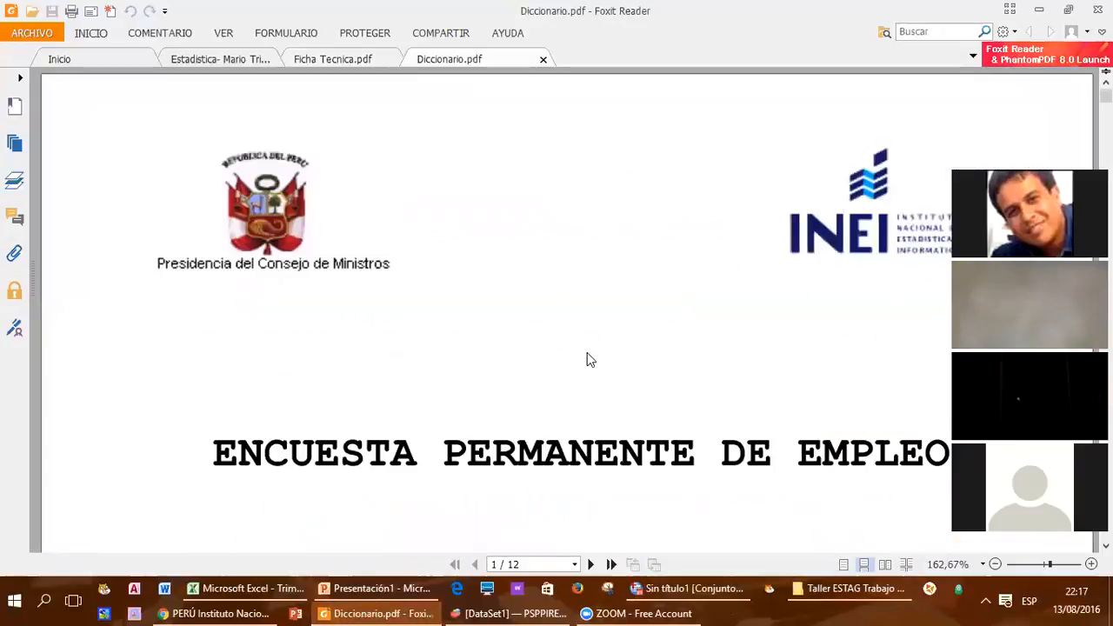
Step: Find variable P103 in the data dictionary and highlight its code, then its label with category codes 1 to 9
{"action": "scroll", "coordinate": [589, 359], "scroll_direction": "down", "scroll_amount": 15}
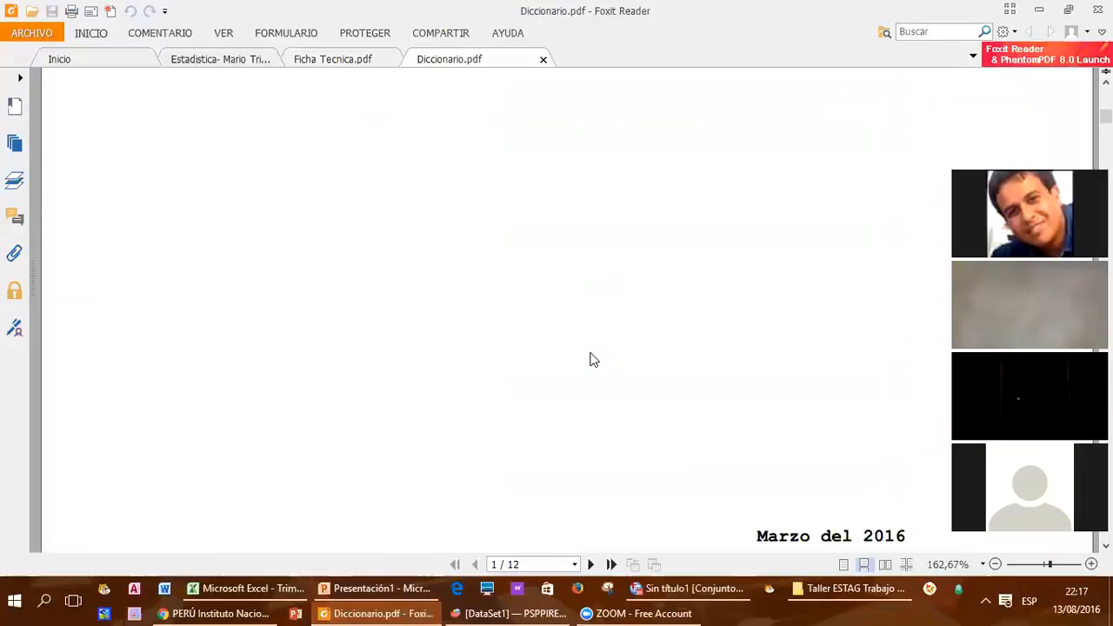
{"action": "scroll", "coordinate": [589, 359], "scroll_direction": "down", "scroll_amount": 15}
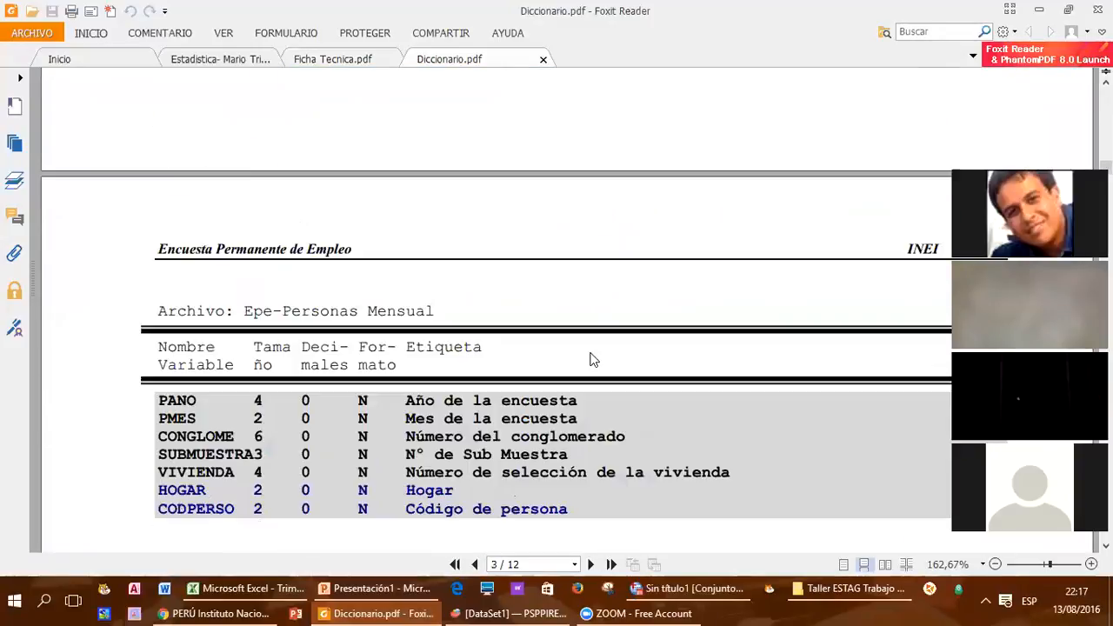
{"action": "scroll", "coordinate": [588, 359], "scroll_direction": "down", "scroll_amount": 5}
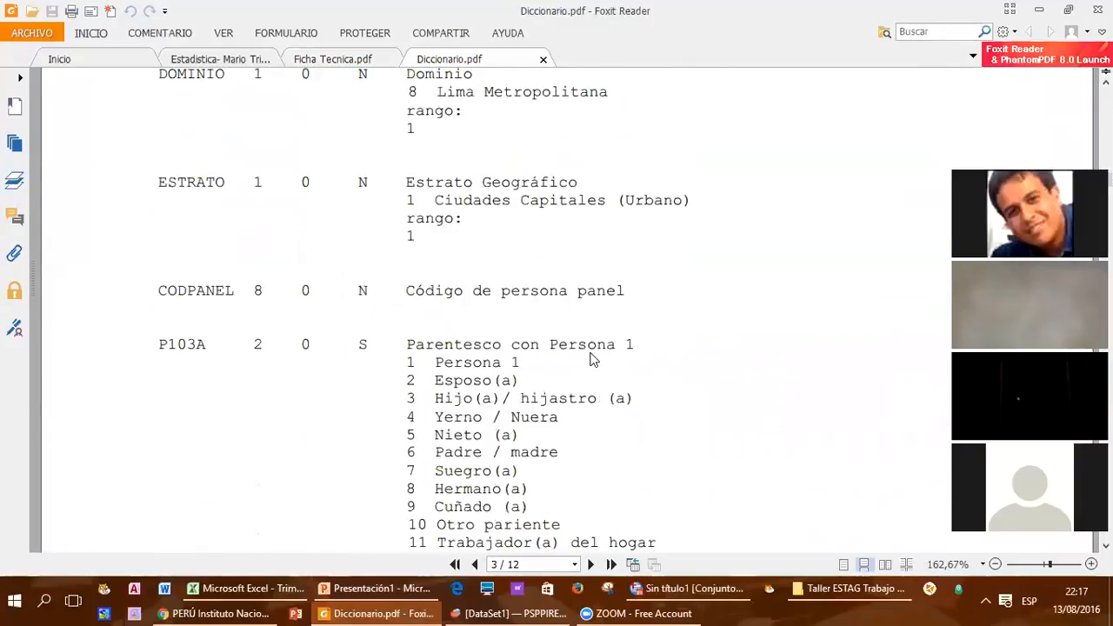
{"action": "scroll", "coordinate": [591, 359], "scroll_direction": "down", "scroll_amount": 3}
{"action": "scroll", "coordinate": [235, 283], "scroll_direction": "down", "scroll_amount": 6}
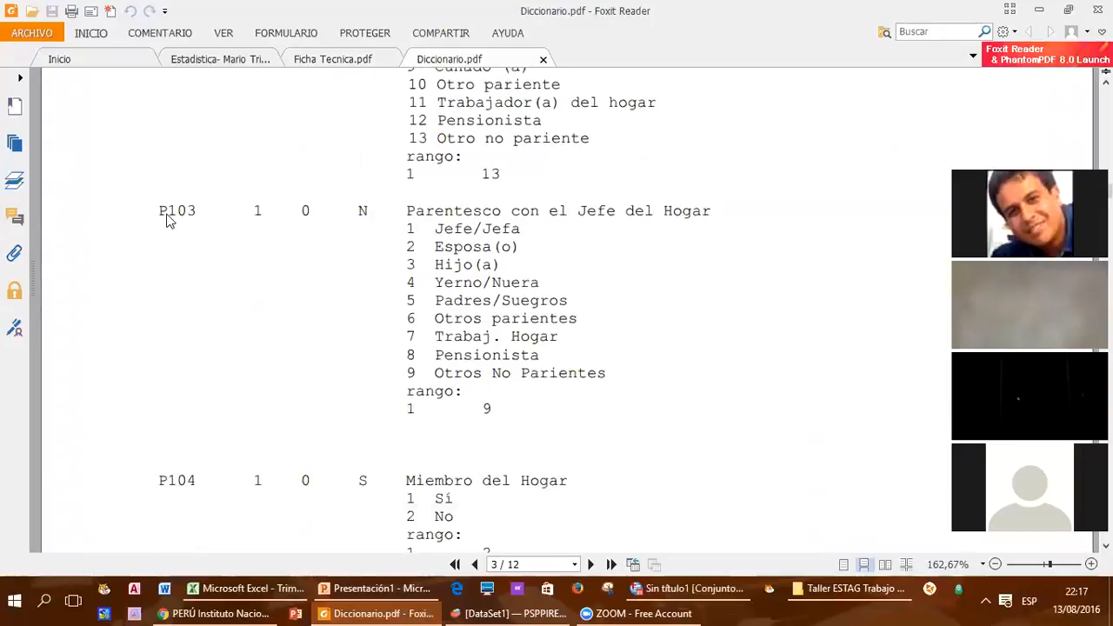
{"action": "left_click_drag", "start_coordinate": [157, 211], "coordinate": [193, 207]}
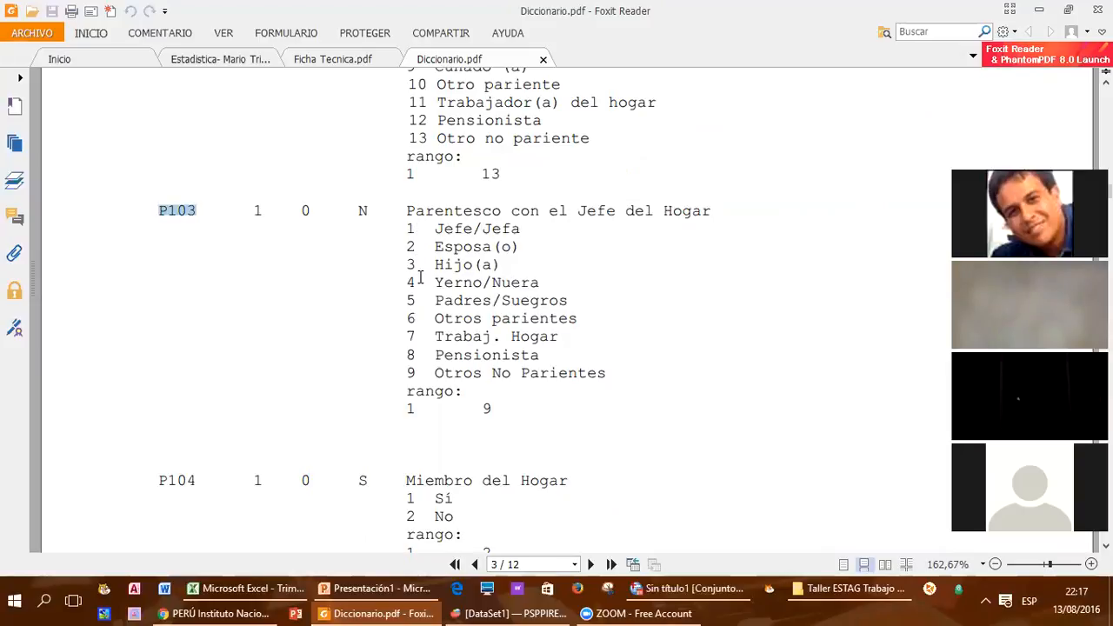
{"action": "left_click_drag", "start_coordinate": [403, 216], "coordinate": [625, 368]}
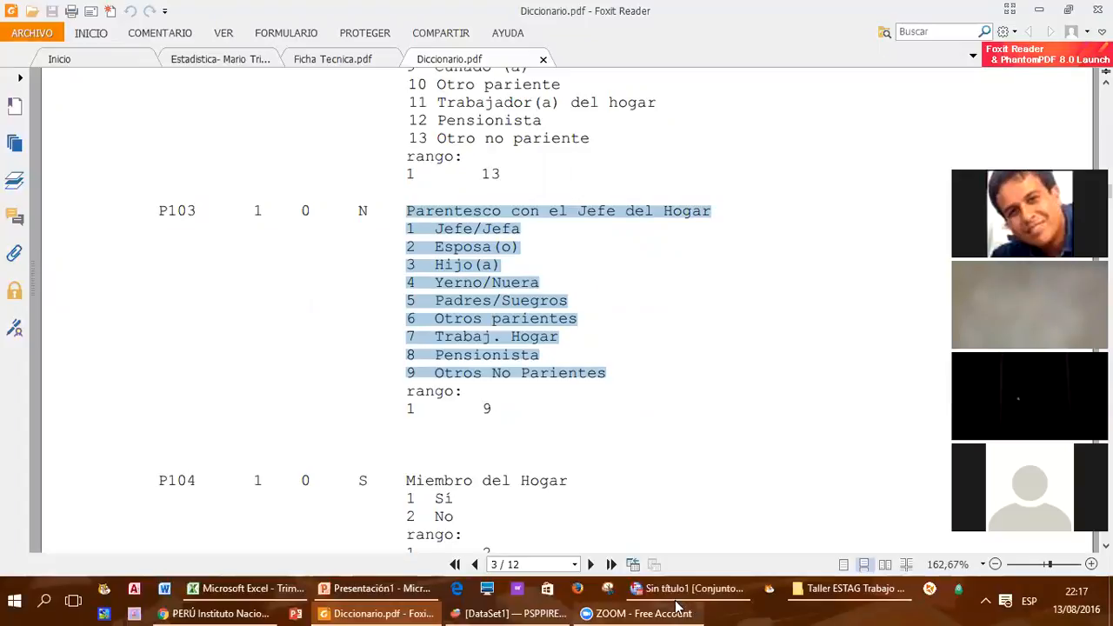
Step: Switch to the Trim Ene-Feb-Mar16 workbook in Excel and inspect the P103 header in K1 and its first values in K2:K4
{"action": "mouse_move", "coordinate": [668, 606]}
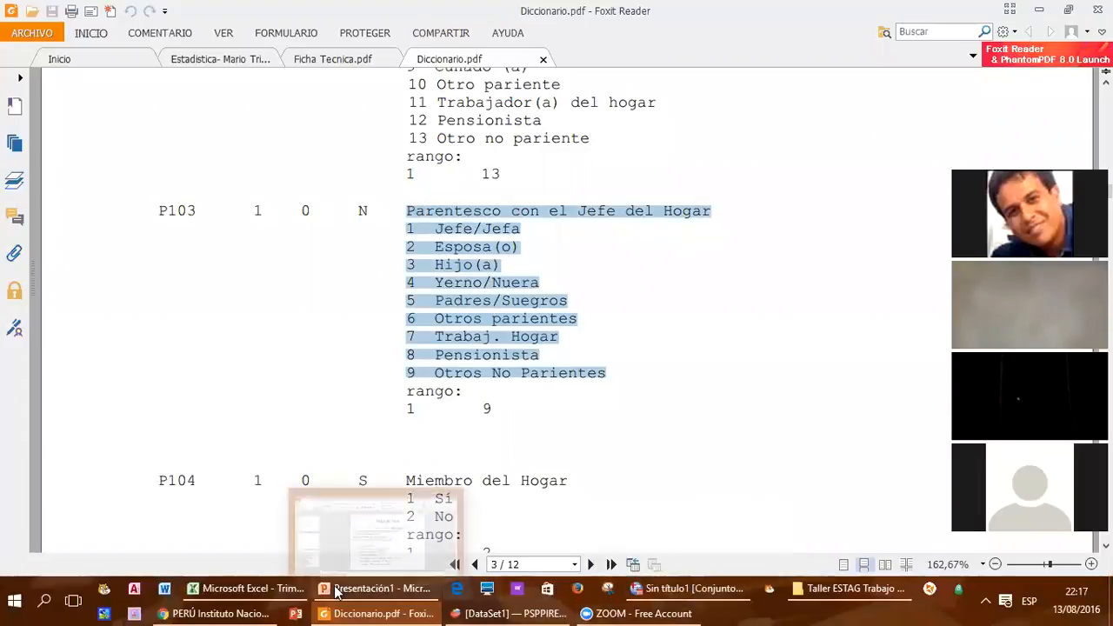
{"action": "left_click", "coordinate": [248, 589]}
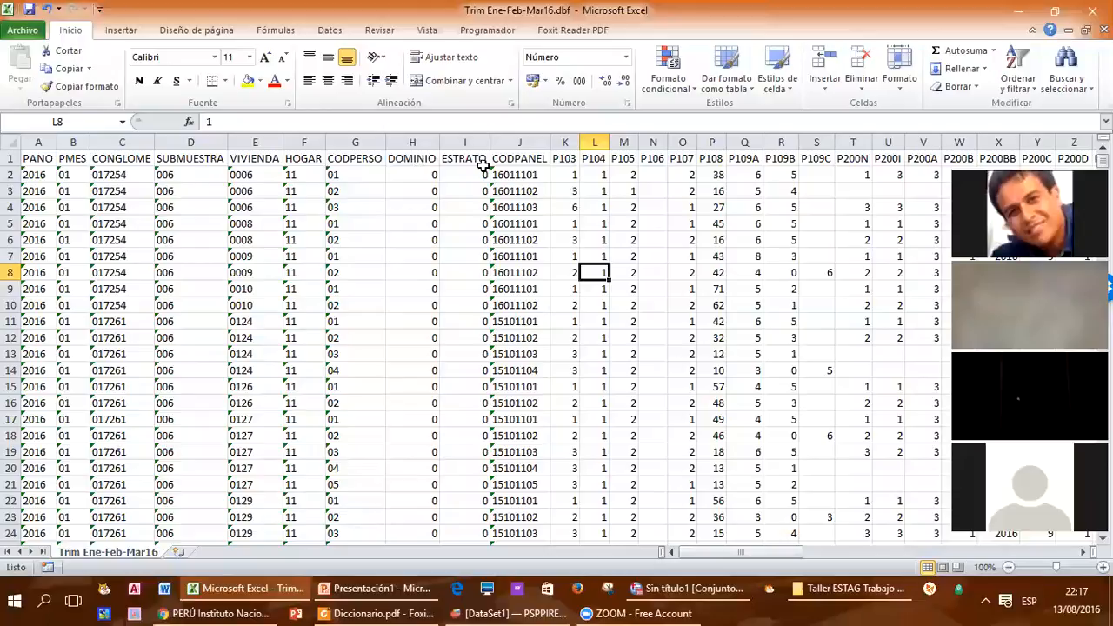
{"action": "key", "text": "ctrl+Up"}
{"action": "key", "text": "Left"}
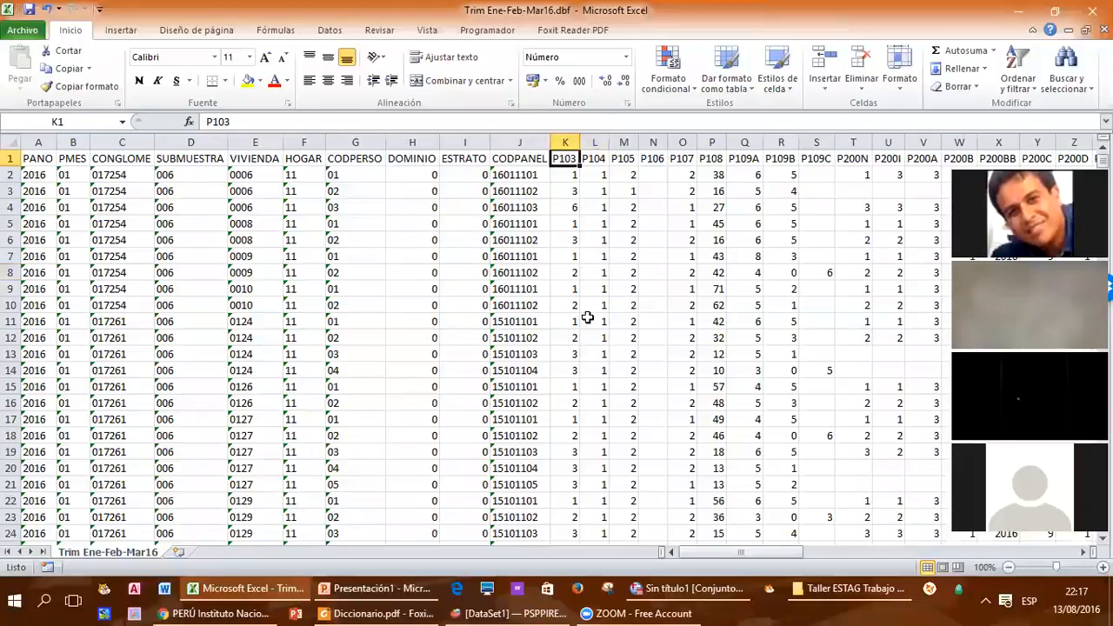
{"action": "scroll", "coordinate": [586, 313], "scroll_direction": "up", "scroll_amount": 2, "text": "ctrl"}
{"action": "scroll", "coordinate": [475, 224], "scroll_direction": "up", "scroll_amount": 3, "text": "ctrl"}
{"action": "left_click_drag", "start_coordinate": [467, 207], "coordinate": [462, 251]}
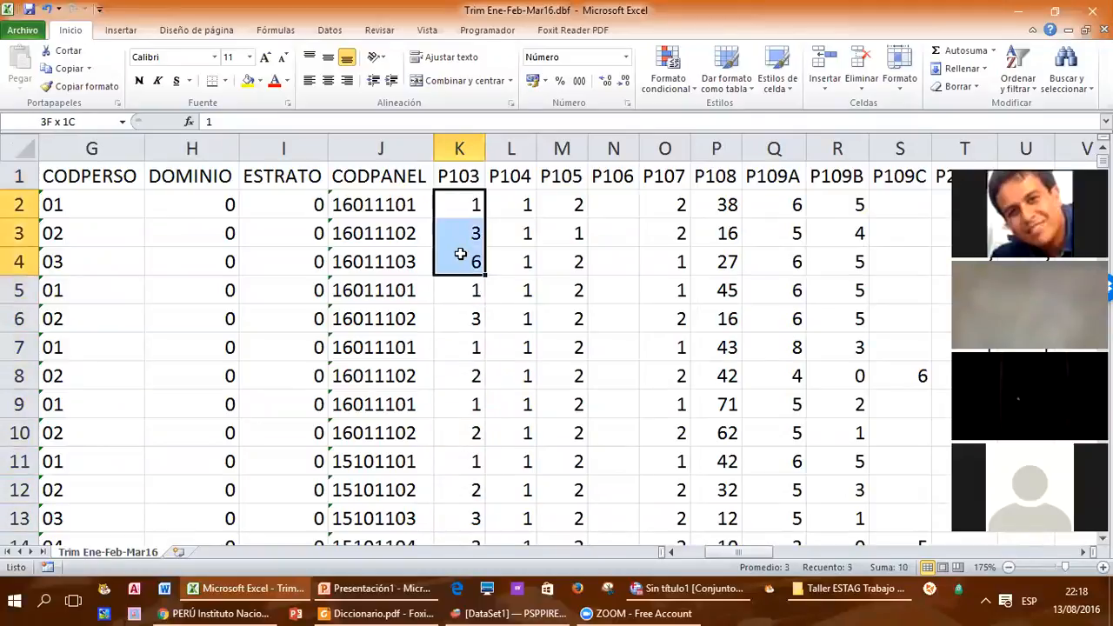
Step: Format cell K2, the first P103 value, with red font and yellow fill
{"action": "left_click", "coordinate": [461, 211]}
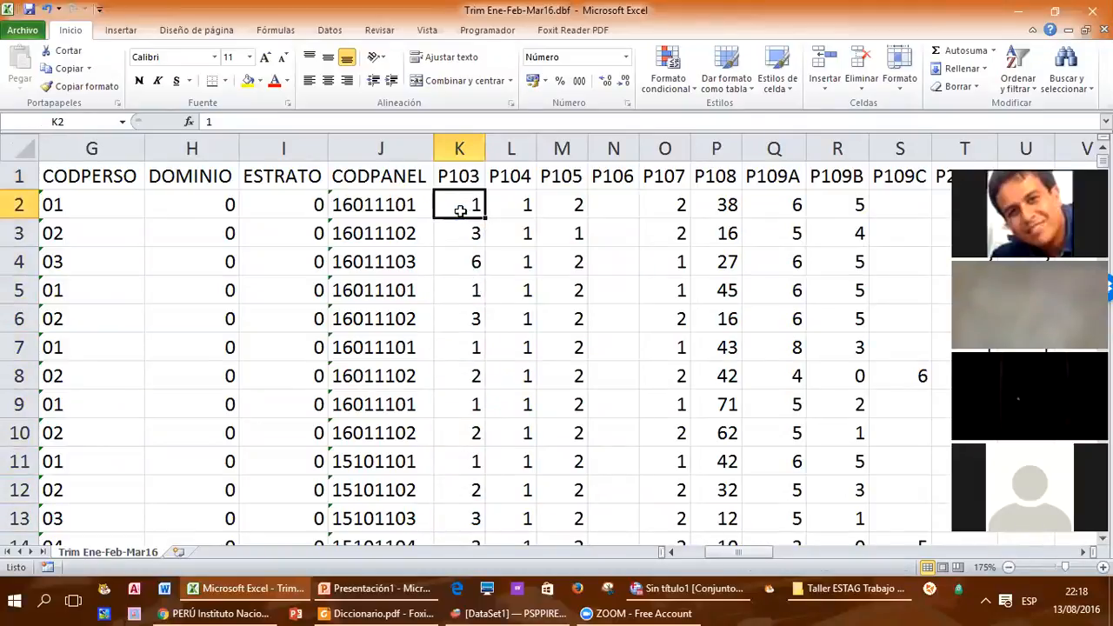
{"action": "left_click", "coordinate": [274, 80]}
{"action": "left_click", "coordinate": [249, 80]}
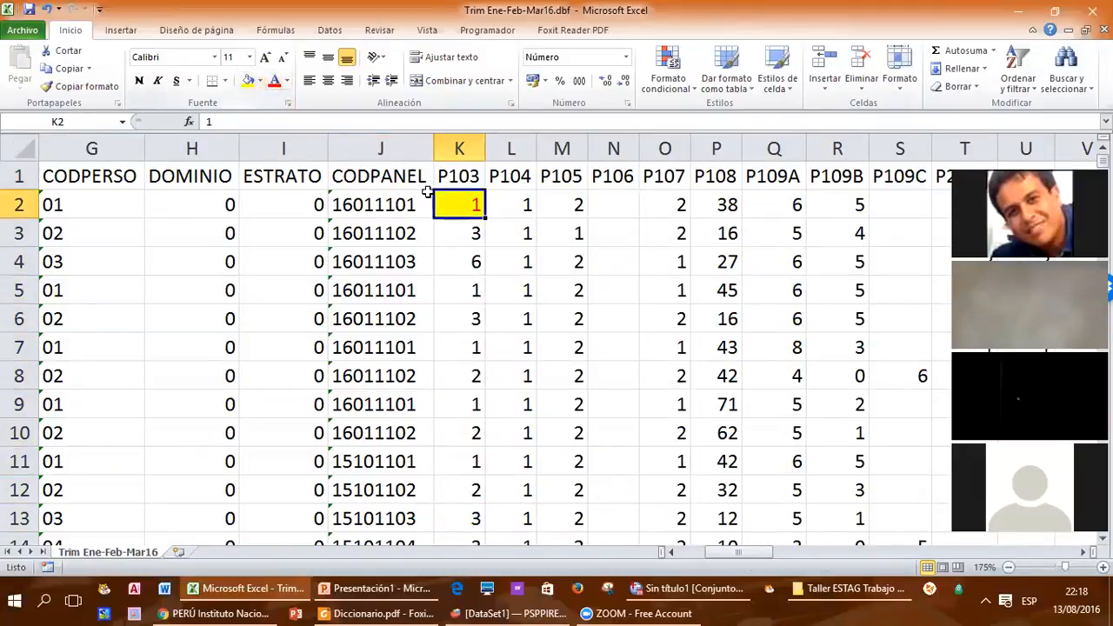
Step: Turn on filtering for the data table's header row, starting from the P103 header in K1
{"action": "left_click", "coordinate": [455, 181]}
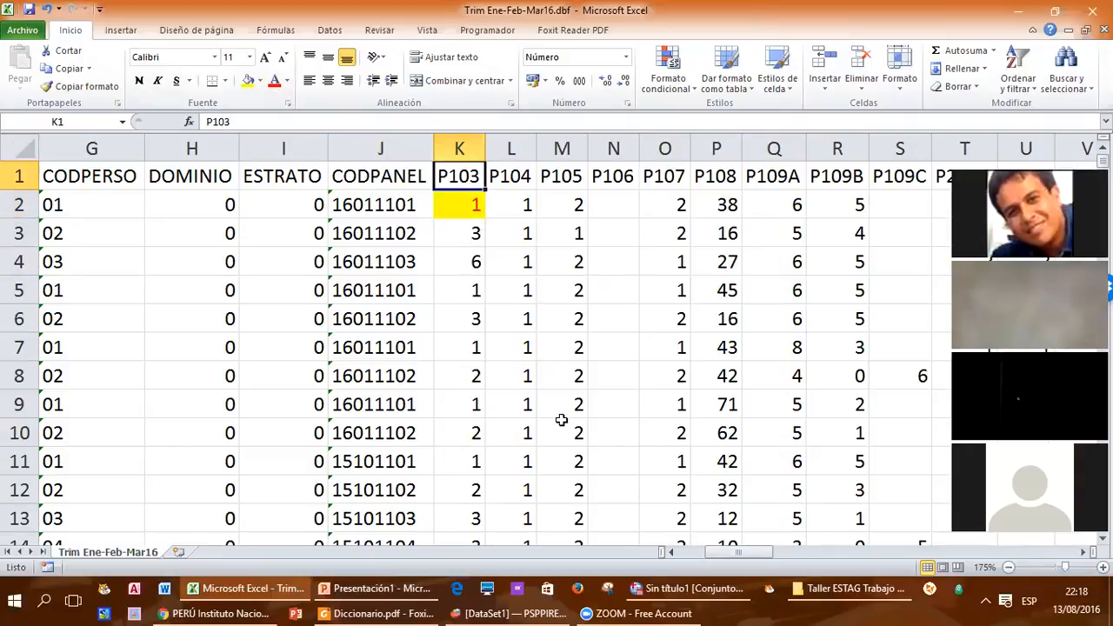
{"action": "left_click", "coordinate": [329, 31]}
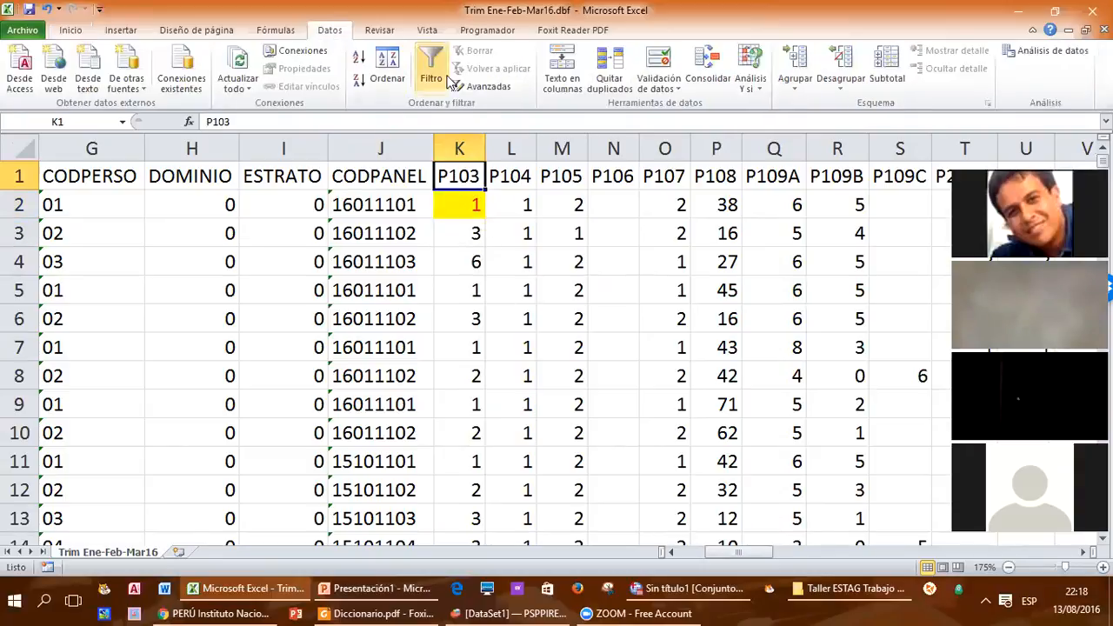
{"action": "left_click", "coordinate": [450, 80]}
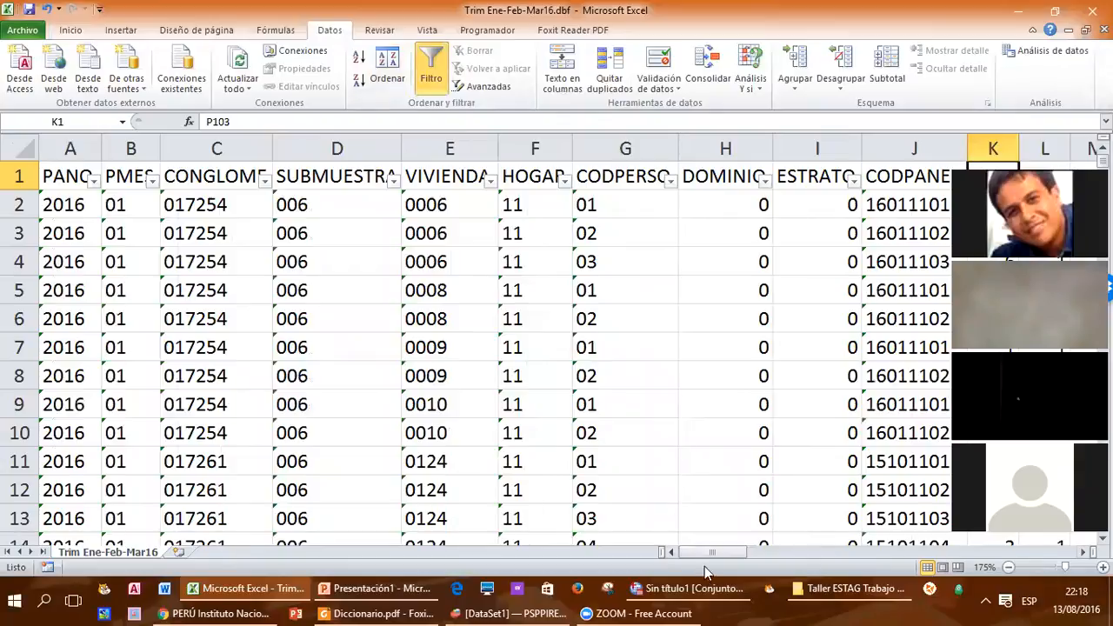
Step: Widen column K and filter its P103 variable to only the records with value 1
{"action": "mouse_move", "coordinate": [712, 554]}
{"action": "left_mouse_down"}
{"action": "mouse_move", "coordinate": [751, 552]}
{"action": "mouse_move", "coordinate": [720, 551]}
{"action": "left_mouse_up"}
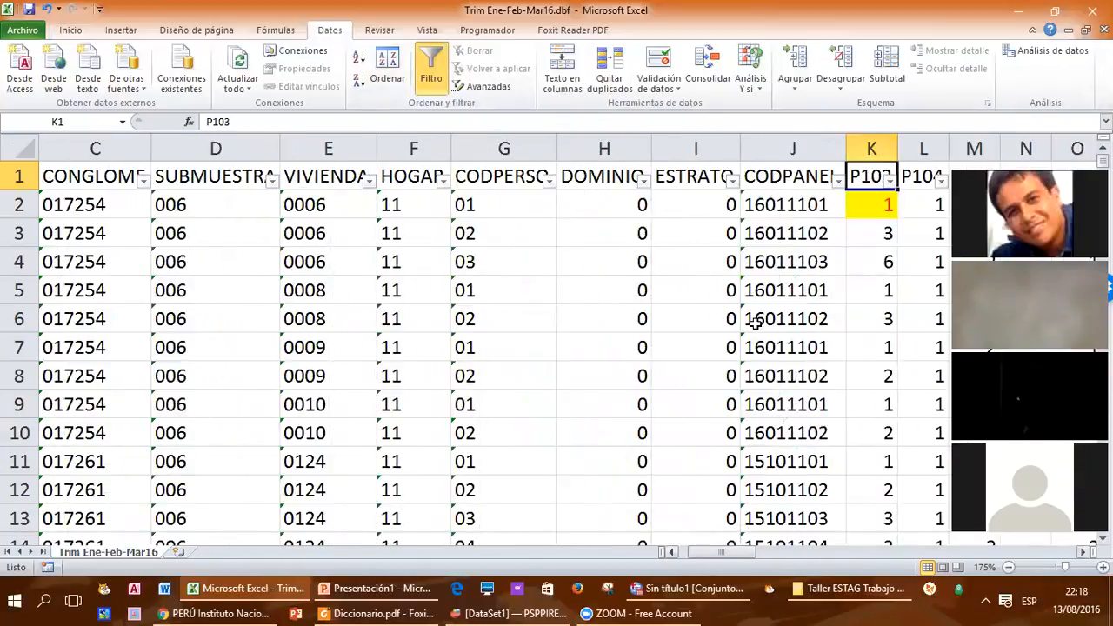
{"action": "left_click_drag", "start_coordinate": [897, 148], "coordinate": [922, 149]}
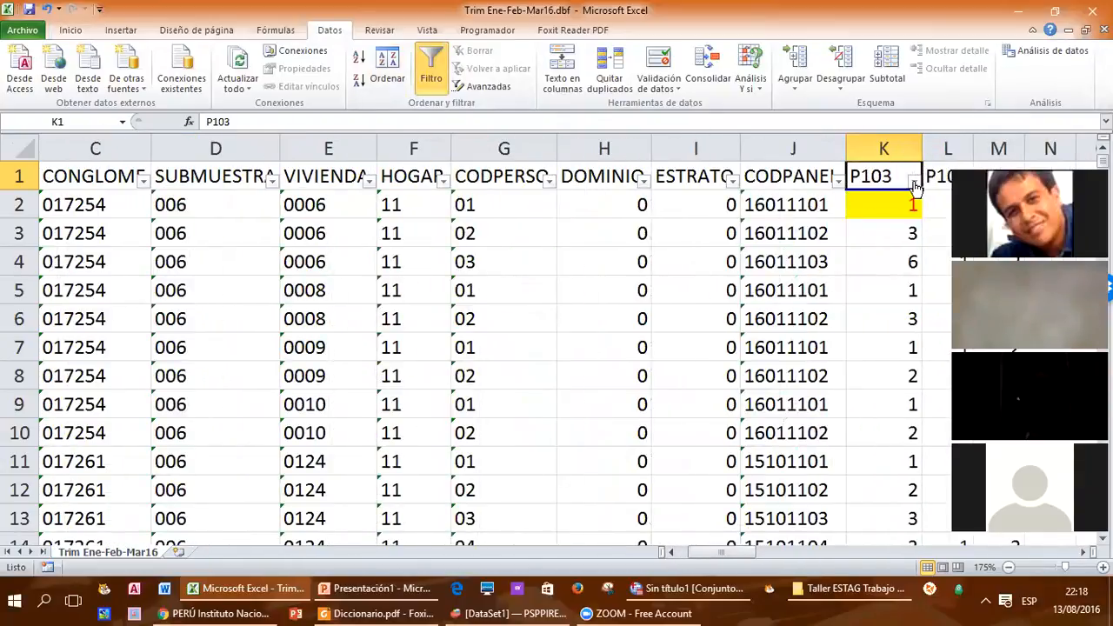
{"action": "left_click", "coordinate": [914, 181]}
{"action": "left_click", "coordinate": [777, 333]}
{"action": "left_click", "coordinate": [753, 345]}
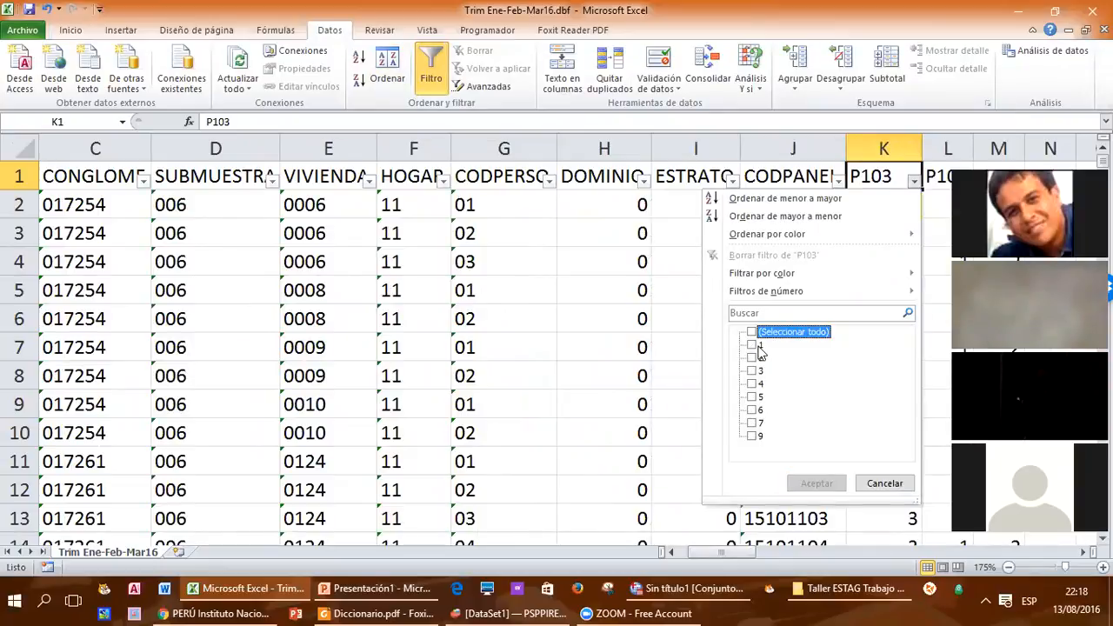
{"action": "left_click", "coordinate": [814, 483]}
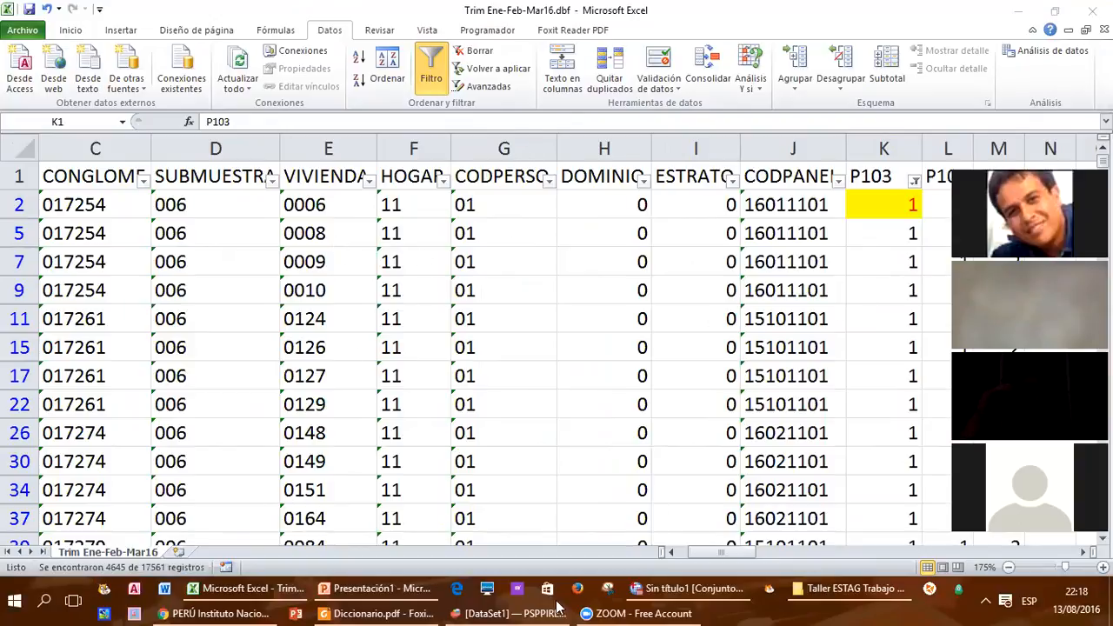
{"action": "left_click", "coordinate": [228, 589]}
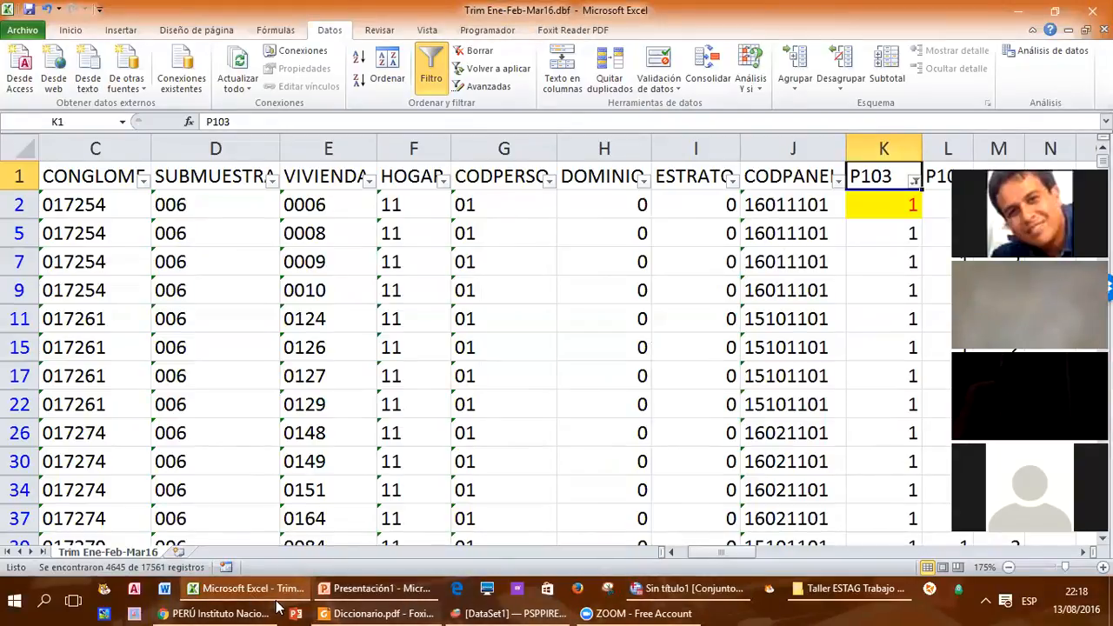
Step: Switch to Diccionario.pdf in Foxit Reader, find variable P107, and highlight its code and its Sexo label with categories Hombre and Mujer
{"action": "mouse_move", "coordinate": [371, 607]}
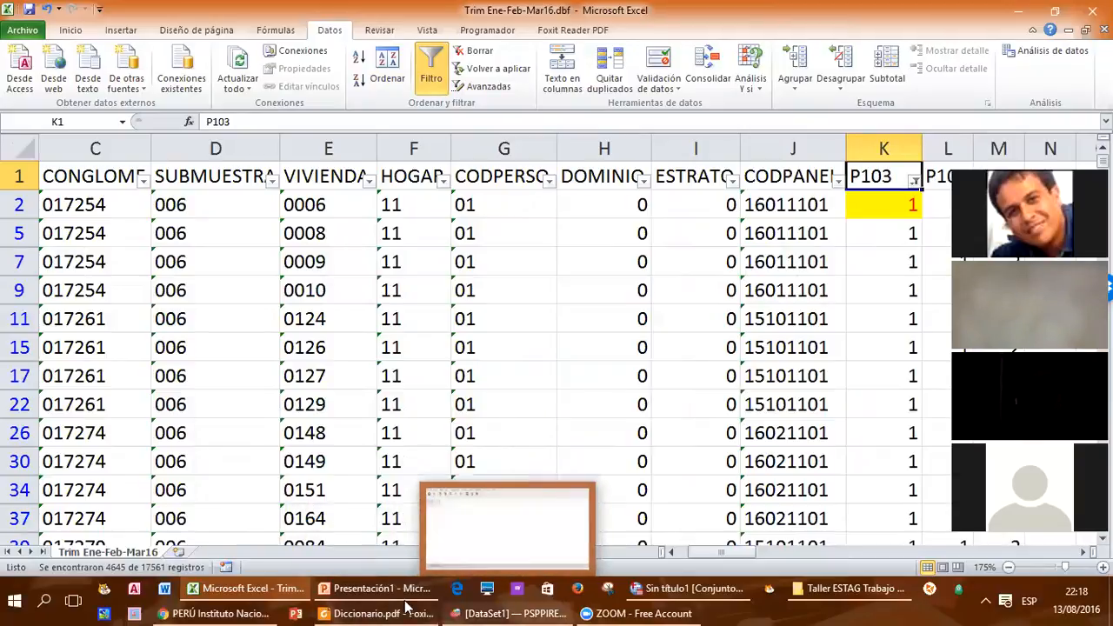
{"action": "left_click", "coordinate": [371, 607]}
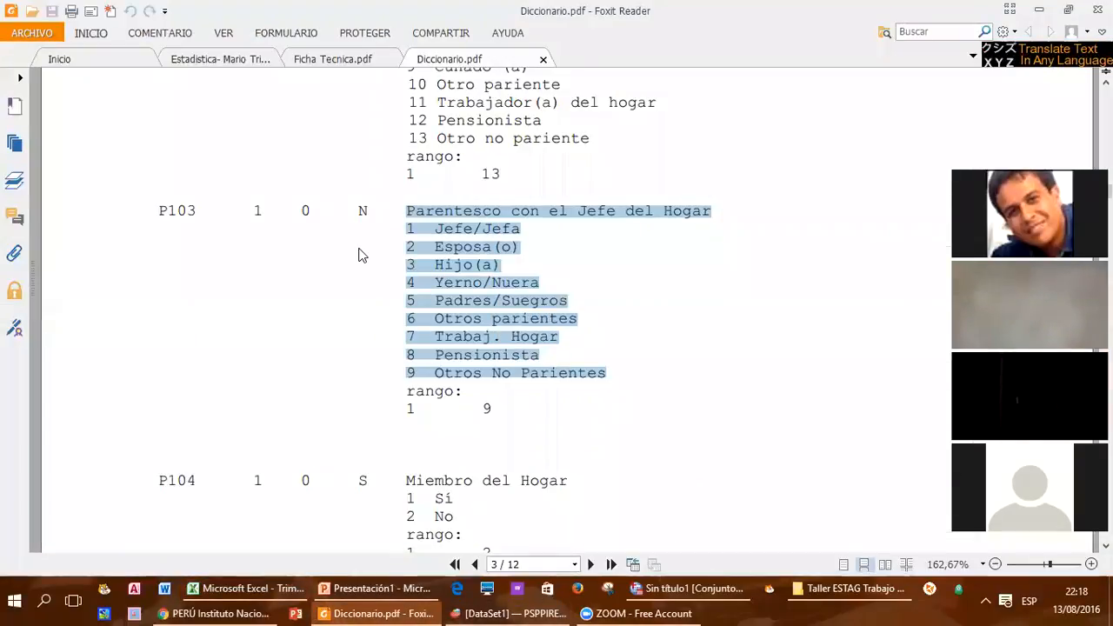
{"action": "scroll", "coordinate": [530, 455], "scroll_direction": "down", "scroll_amount": 5}
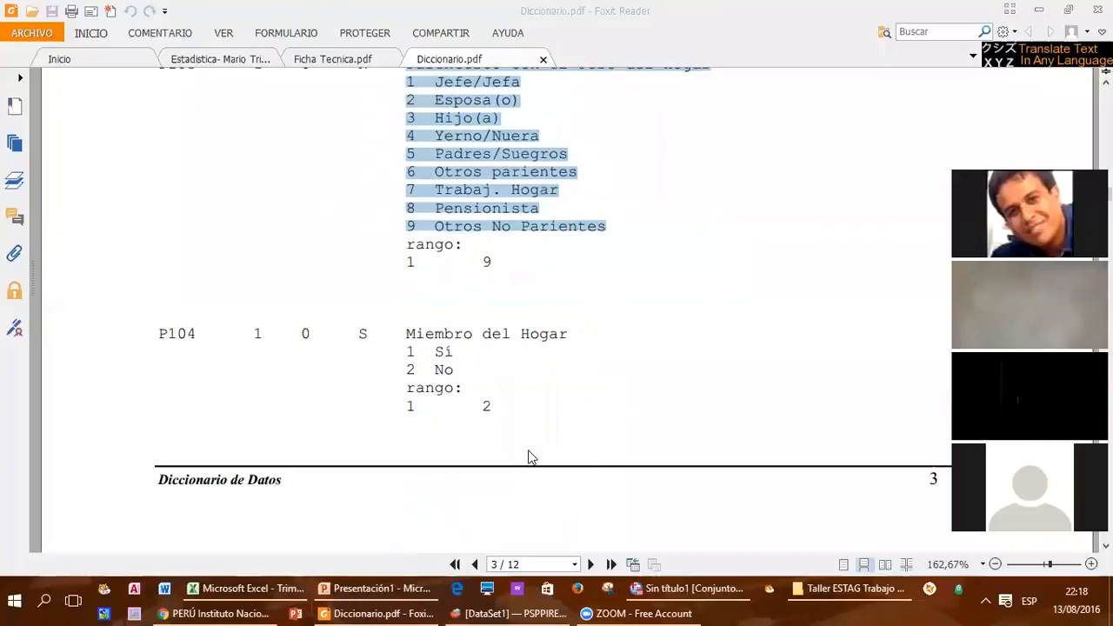
{"action": "scroll", "coordinate": [495, 392], "scroll_direction": "down", "scroll_amount": 5}
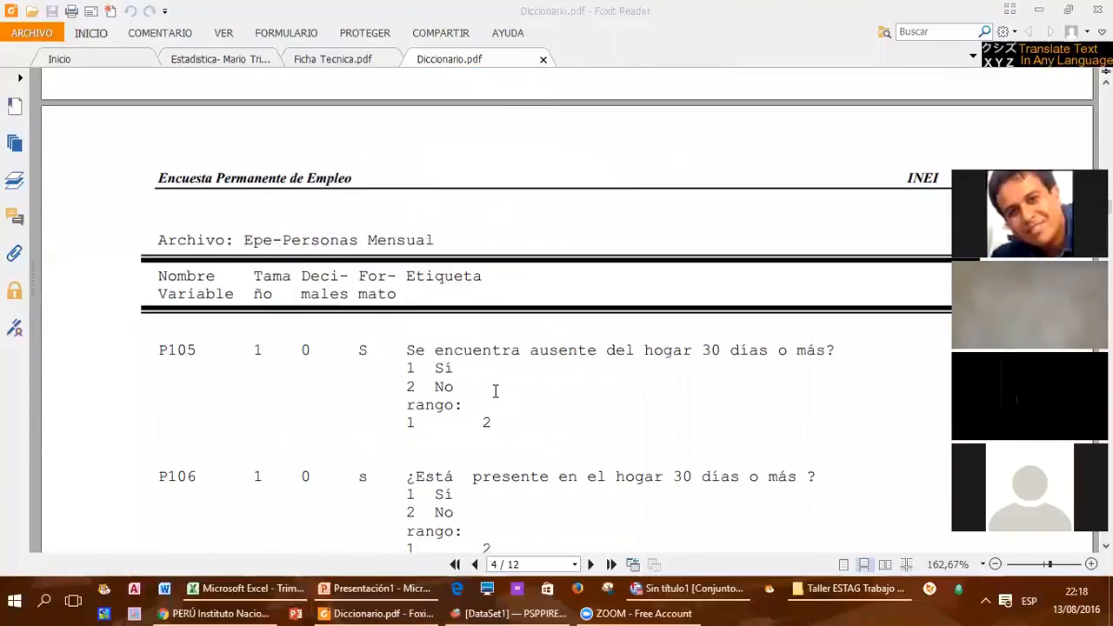
{"action": "scroll", "coordinate": [494, 399], "scroll_direction": "down", "scroll_amount": 4}
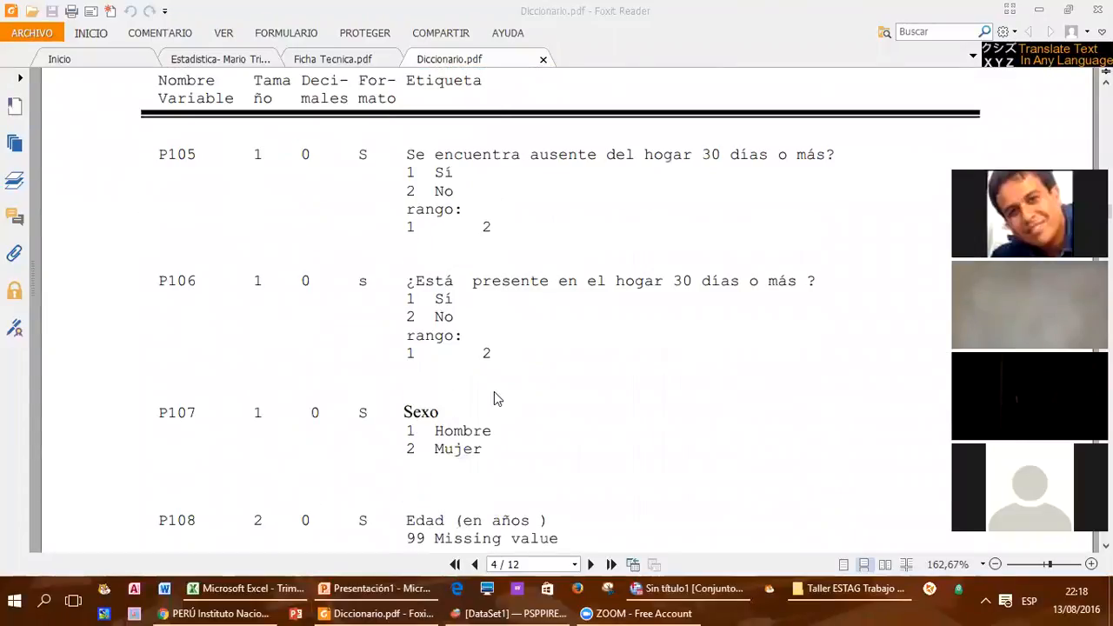
{"action": "left_click_drag", "start_coordinate": [159, 373], "coordinate": [199, 370]}
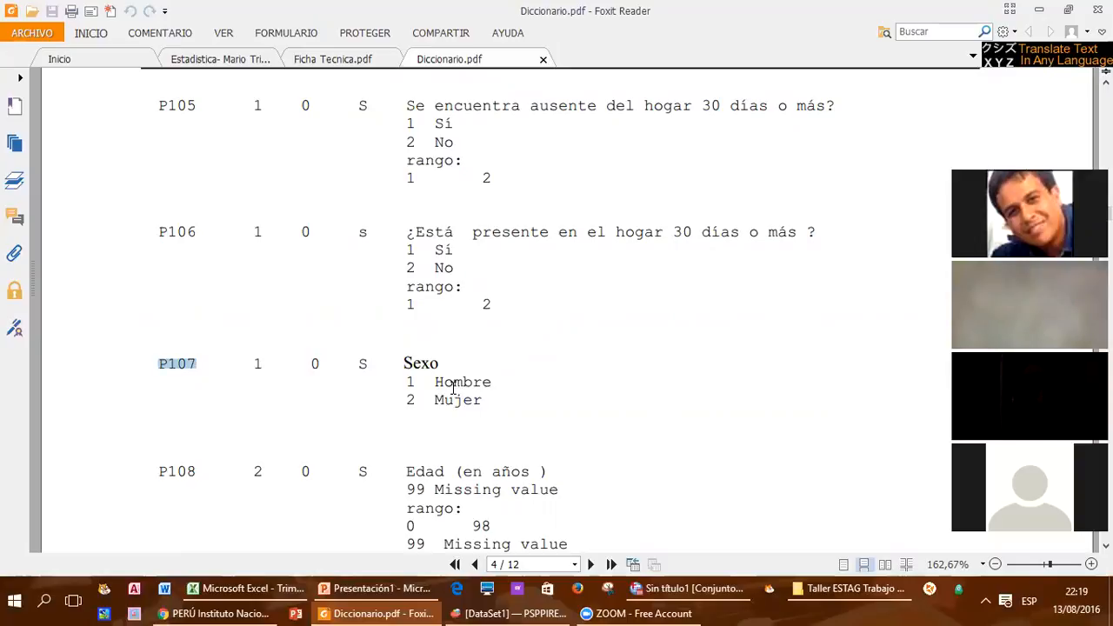
{"action": "left_click_drag", "start_coordinate": [404, 364], "coordinate": [485, 398]}
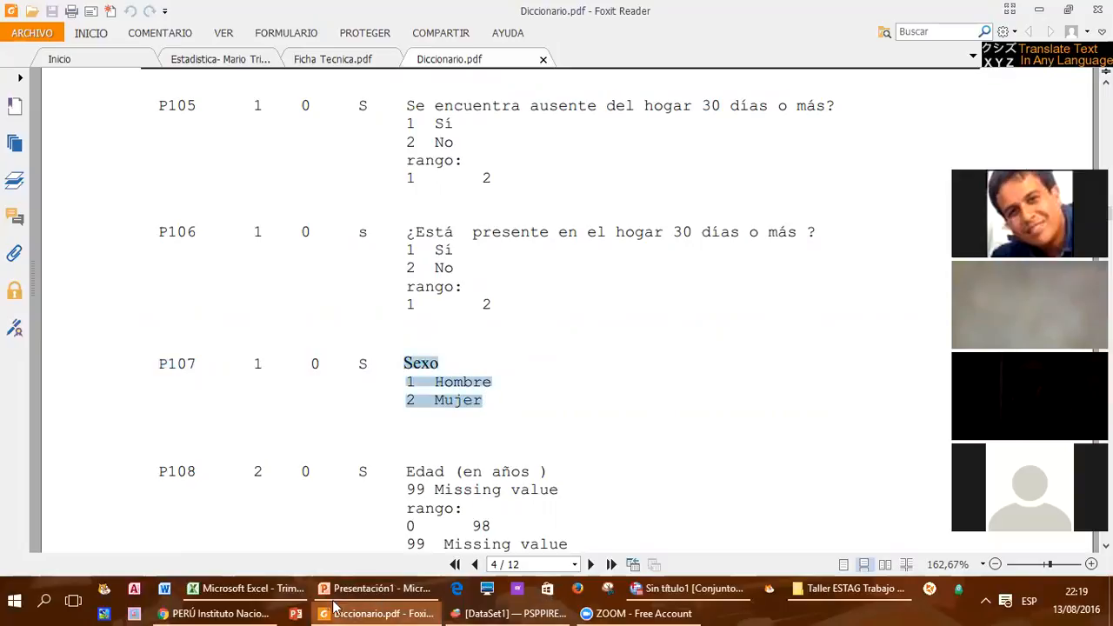
Step: Switch back to Excel, turn off the data table's filtering, and create a pivot table from the full data range on a new worksheet
{"action": "left_click", "coordinate": [252, 589]}
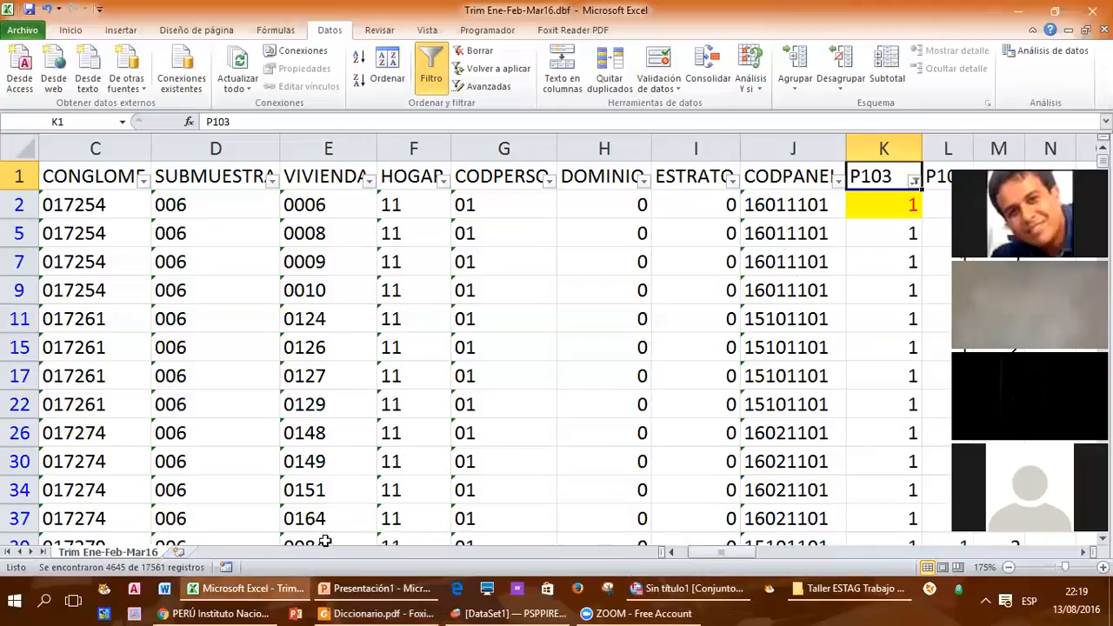
{"action": "left_click", "coordinate": [432, 68]}
{"action": "left_click", "coordinate": [414, 204]}
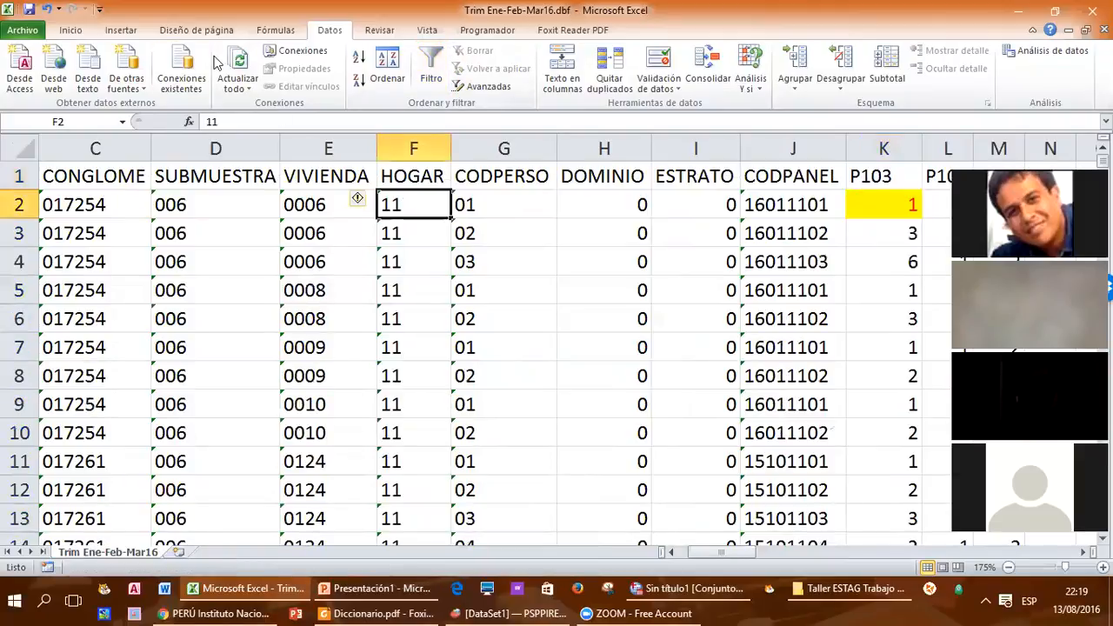
{"action": "left_click", "coordinate": [121, 30]}
{"action": "left_click", "coordinate": [26, 82]}
{"action": "left_click", "coordinate": [37, 107]}
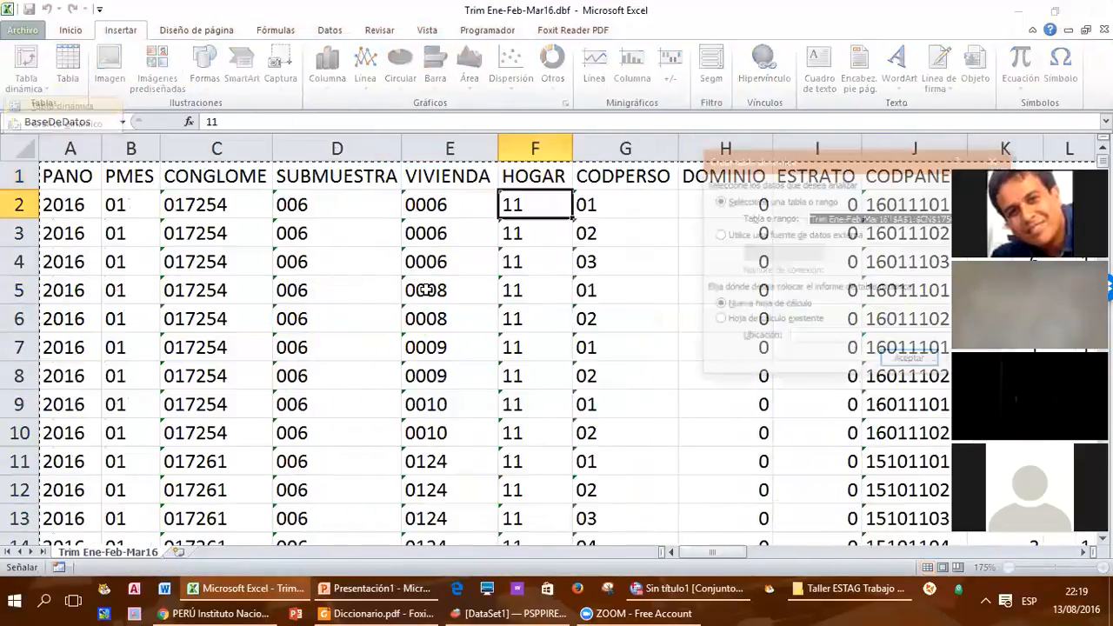
{"action": "left_click_drag", "start_coordinate": [802, 165], "coordinate": [220, 105]}
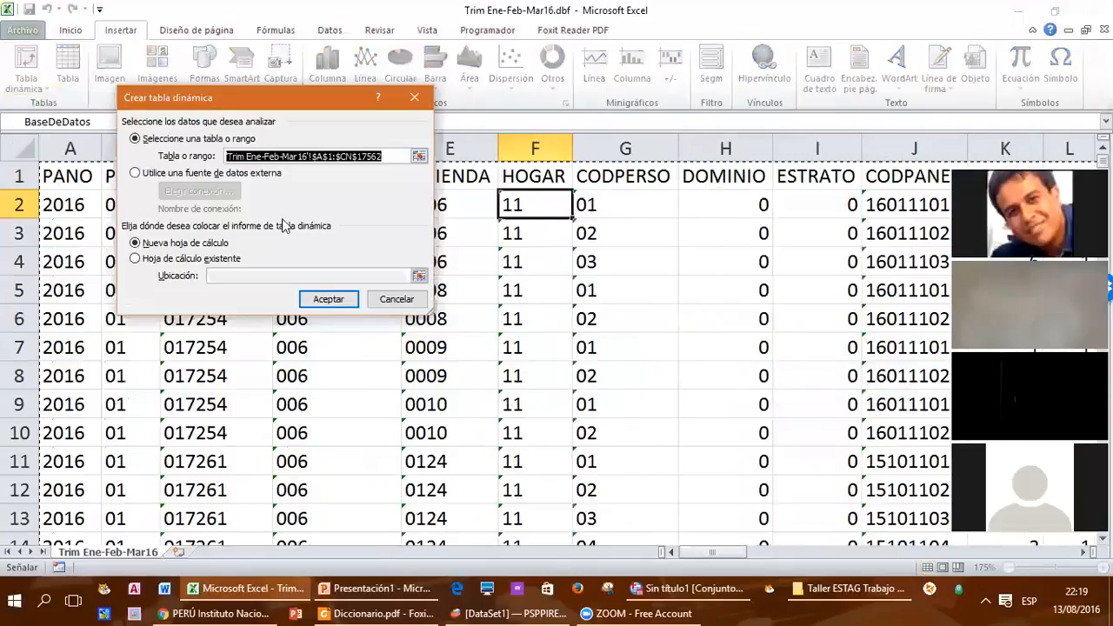
{"action": "left_click", "coordinate": [328, 298]}
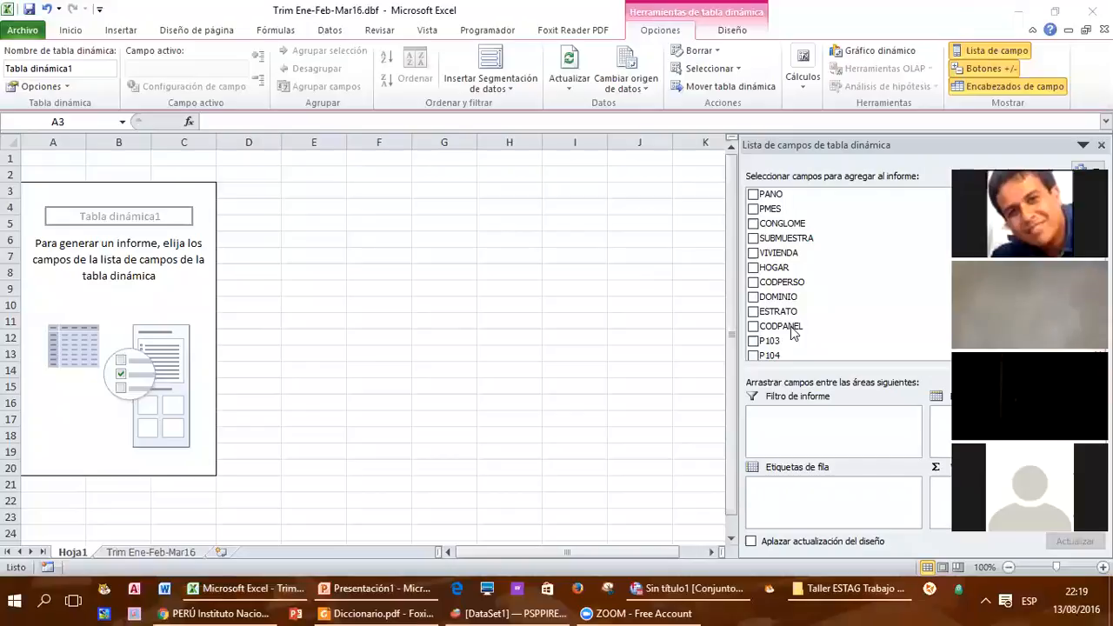
Step: Add P107 to the pivot table as both the row labels and the values field
{"action": "scroll", "coordinate": [787, 318], "scroll_direction": "down", "scroll_amount": 3}
{"action": "left_click_drag", "start_coordinate": [800, 283], "coordinate": [826, 496]}
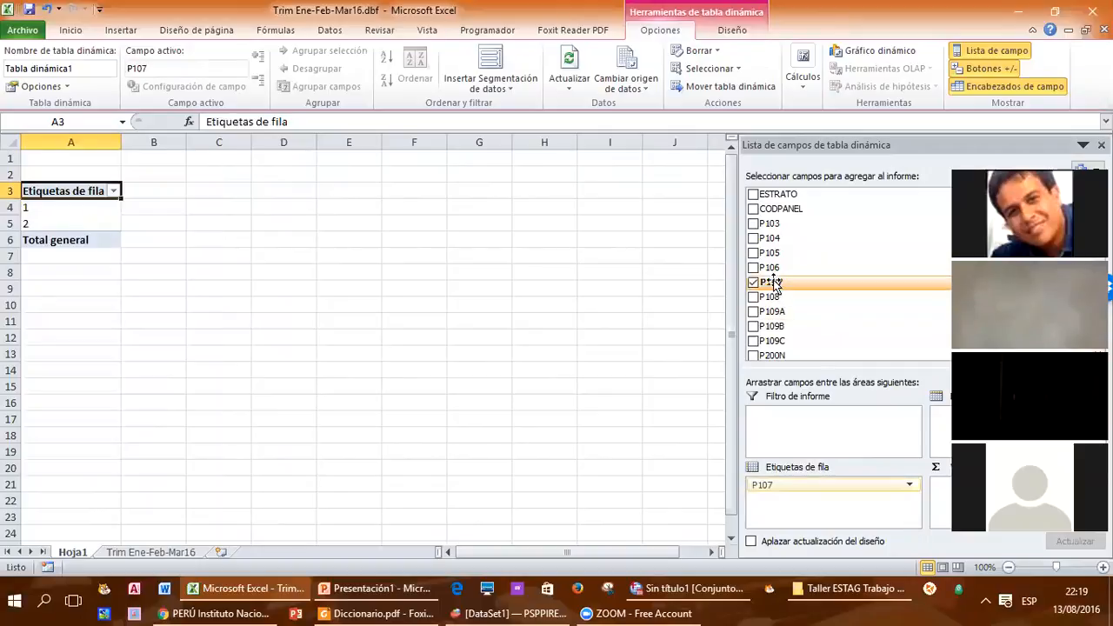
{"action": "left_click_drag", "start_coordinate": [737, 380], "coordinate": [644, 380]}
{"action": "left_click_drag", "start_coordinate": [788, 282], "coordinate": [922, 500]}
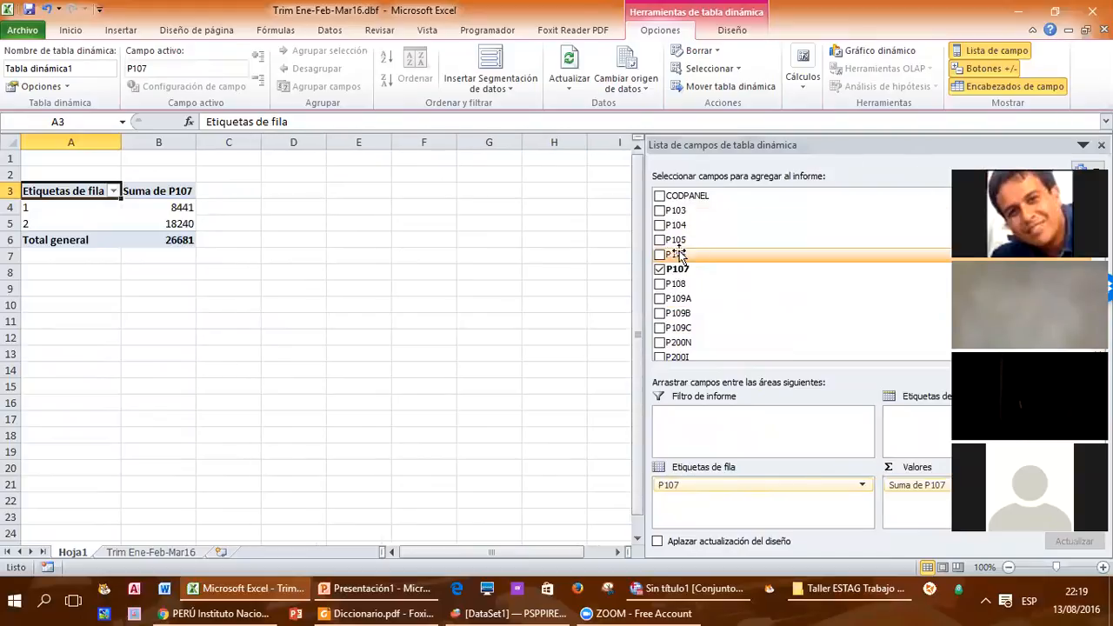
Step: Summarize the pivot table's P107 values by Cuenta and select the value for category 1 in B4
{"action": "left_click_drag", "start_coordinate": [644, 261], "coordinate": [524, 261]}
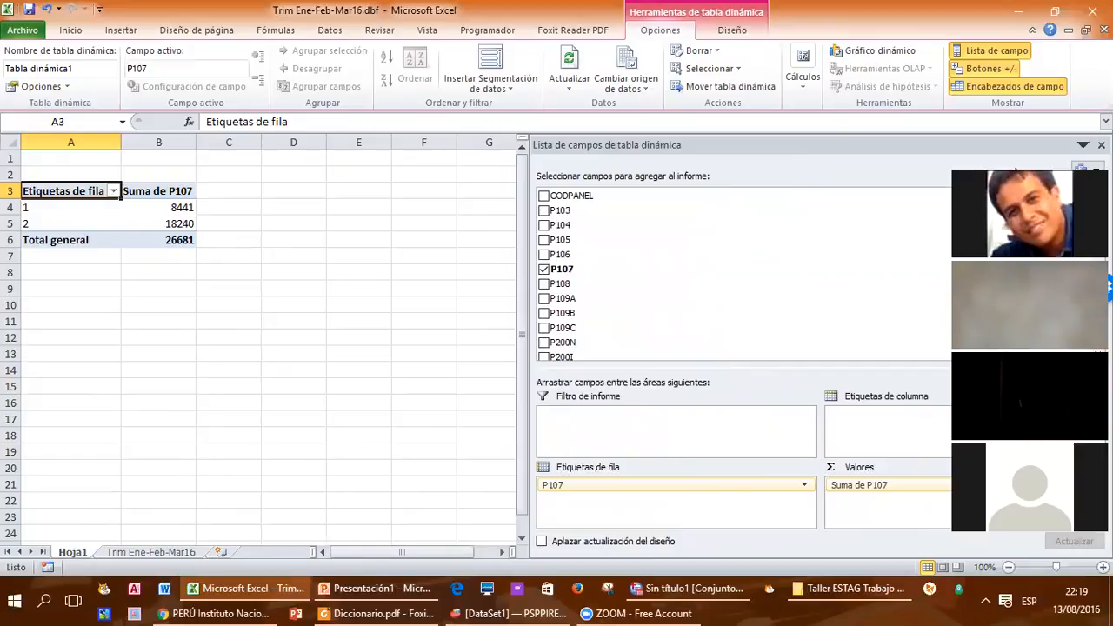
{"action": "left_click", "coordinate": [1016, 485]}
{"action": "left_click", "coordinate": [1016, 462]}
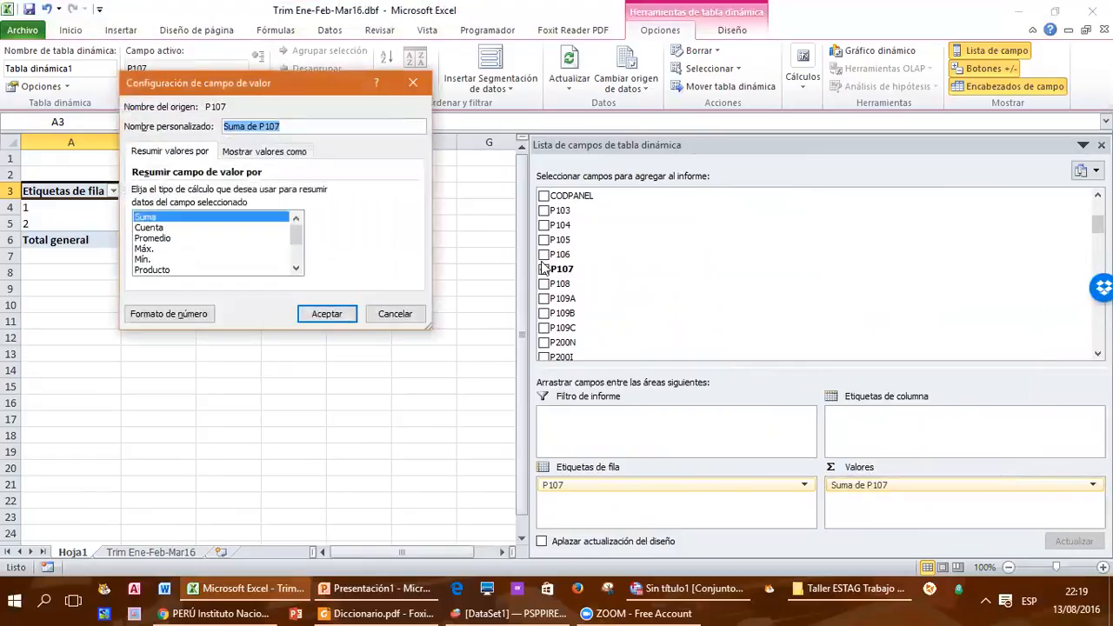
{"action": "left_click", "coordinate": [149, 228]}
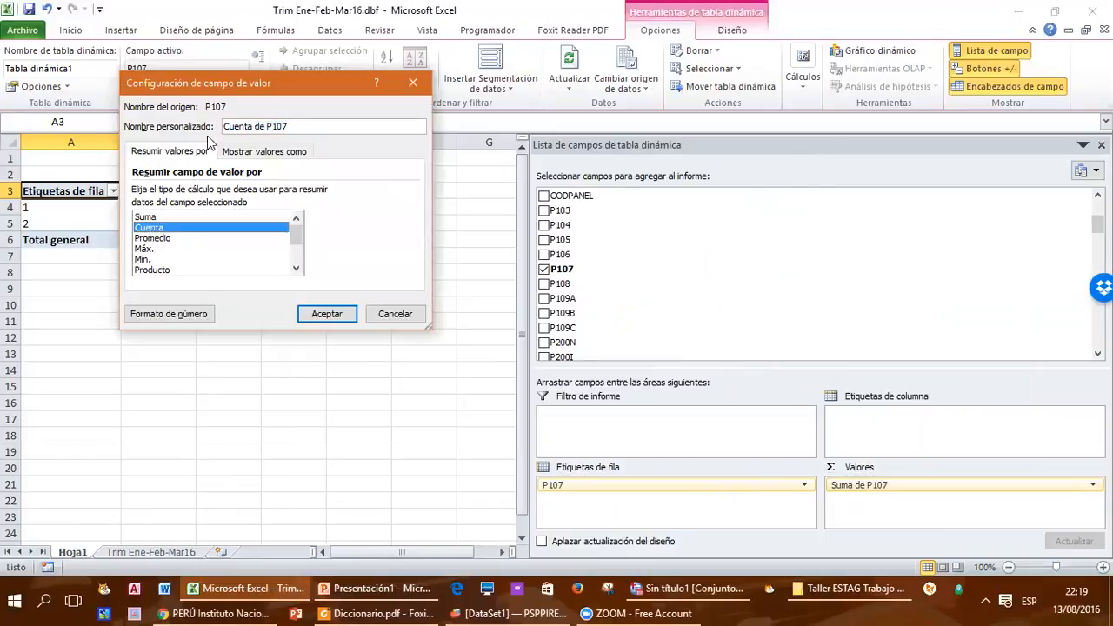
{"action": "left_click_drag", "start_coordinate": [217, 91], "coordinate": [618, 220]}
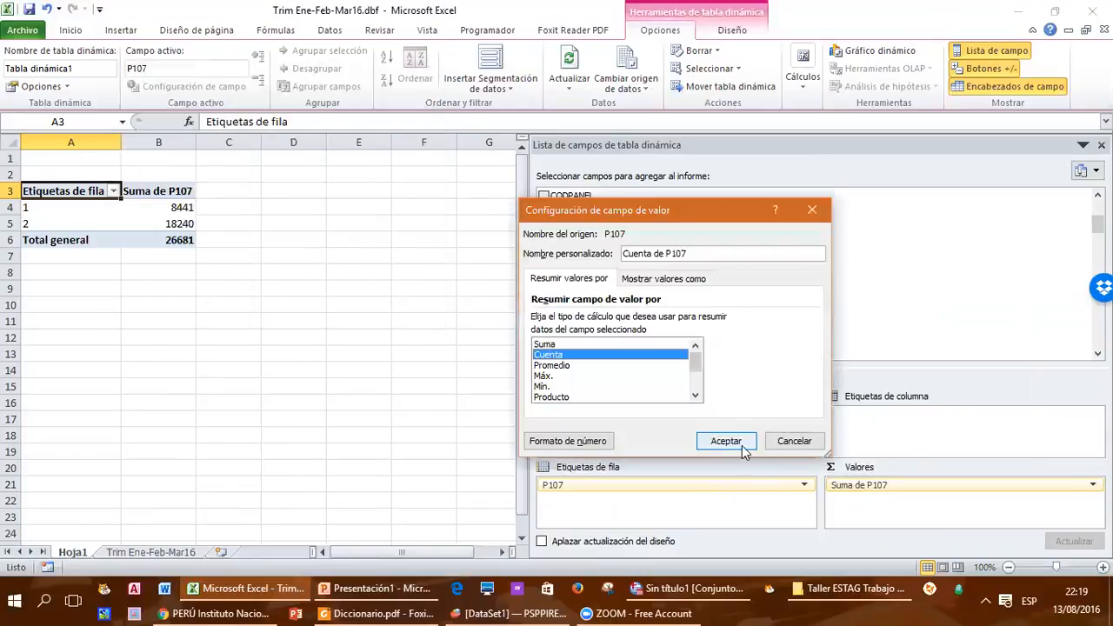
{"action": "left_click", "coordinate": [733, 447]}
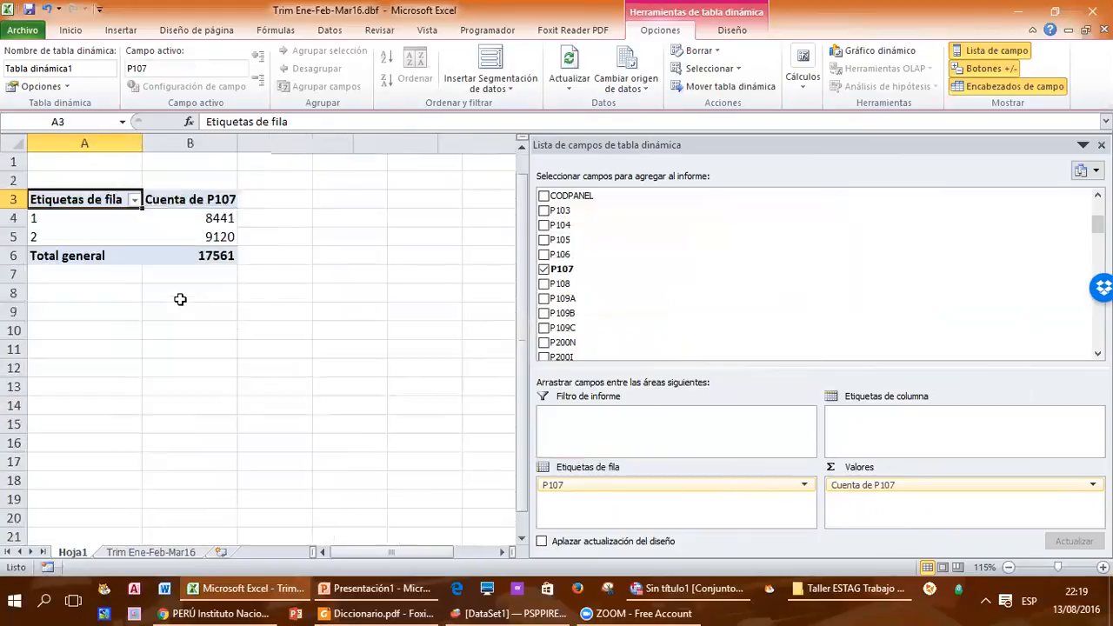
{"action": "scroll", "coordinate": [179, 298], "scroll_direction": "up", "scroll_amount": 3, "text": "ctrl"}
{"action": "left_click", "coordinate": [232, 203]}
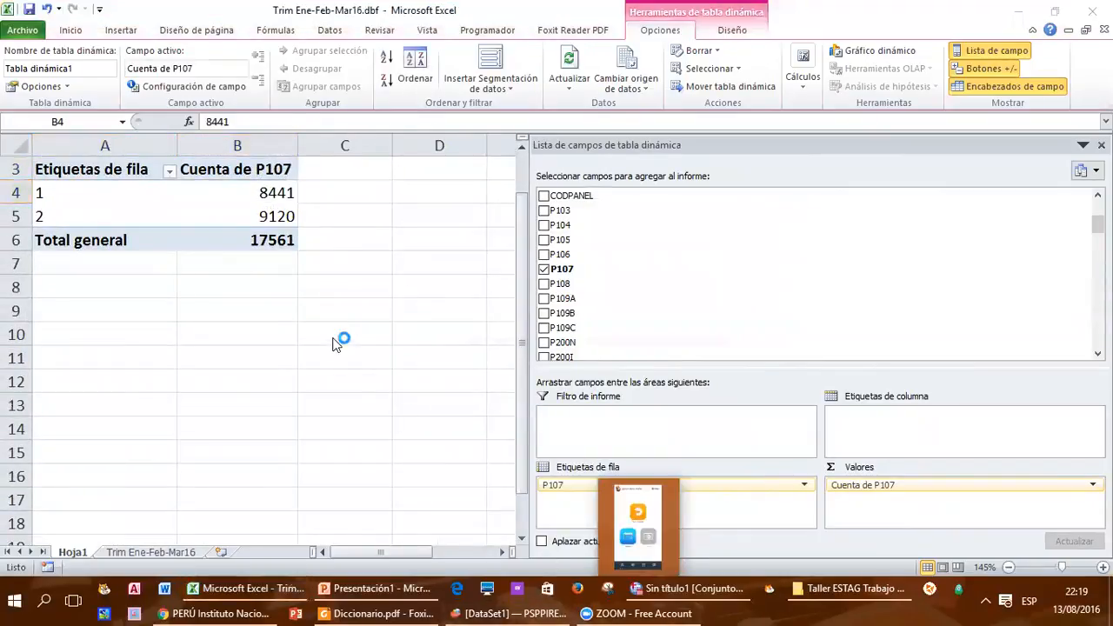
Step: Check the P107 category codes in Diccionario.pdf against the row labels of the Excel pivot table
{"action": "mouse_move", "coordinate": [368, 610]}
{"action": "left_click", "coordinate": [395, 570]}
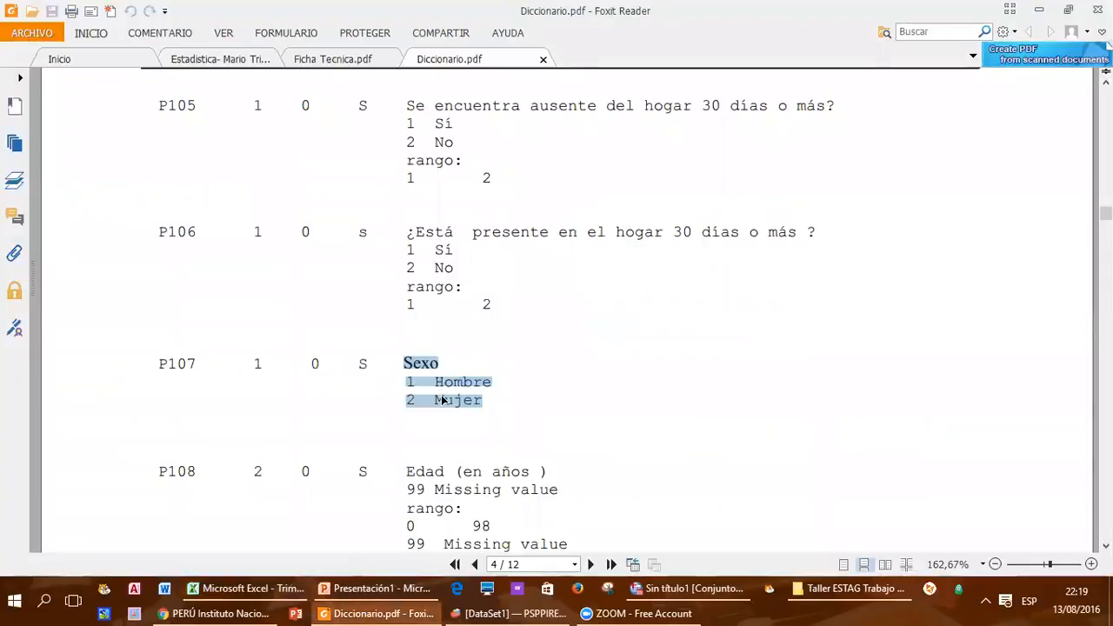
{"action": "key", "text": "alt+Tab"}
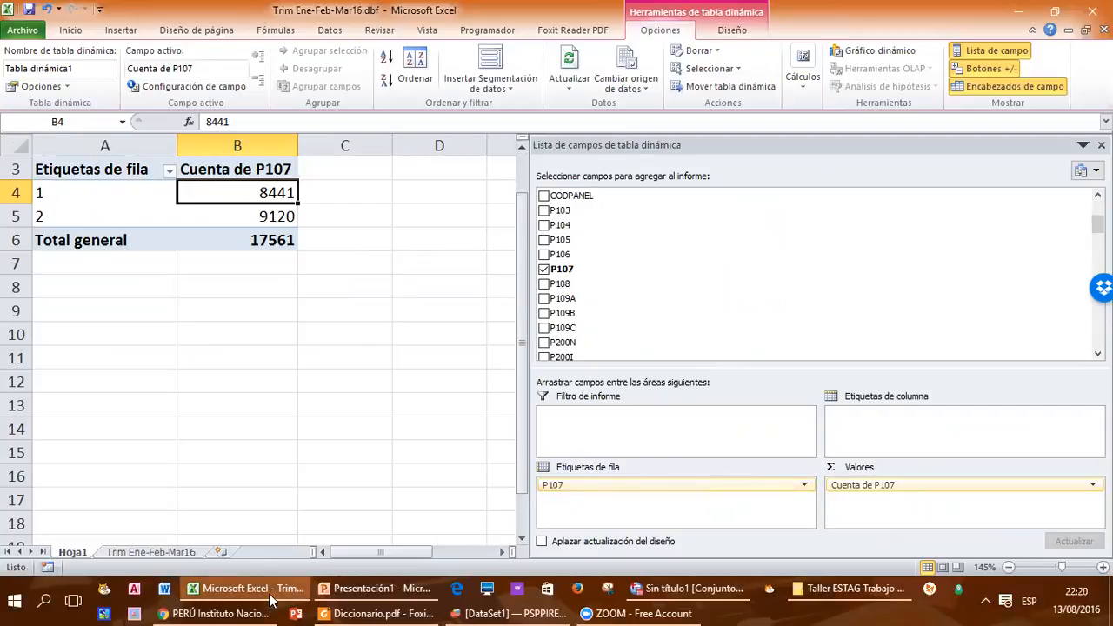
{"action": "mouse_move", "coordinate": [272, 600]}
Step: Return to Diccionario.pdf, find the age variable P108, and highlight its code
{"action": "left_click", "coordinate": [374, 613]}
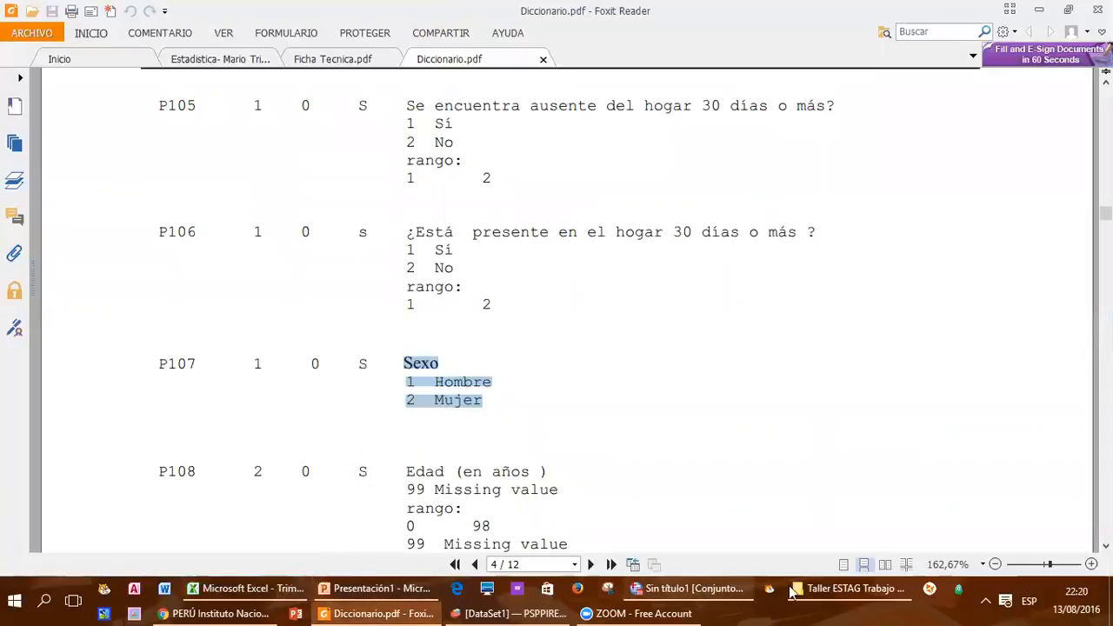
{"action": "mouse_move", "coordinate": [378, 591]}
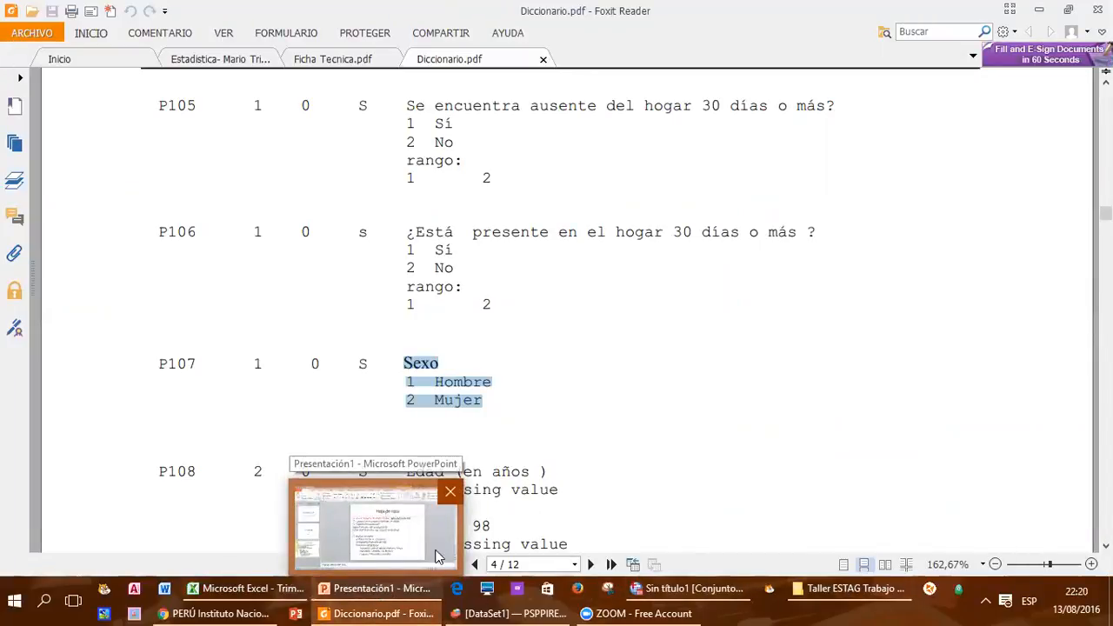
{"action": "left_click", "coordinate": [520, 418]}
{"action": "scroll", "coordinate": [512, 410], "scroll_direction": "down", "scroll_amount": 3}
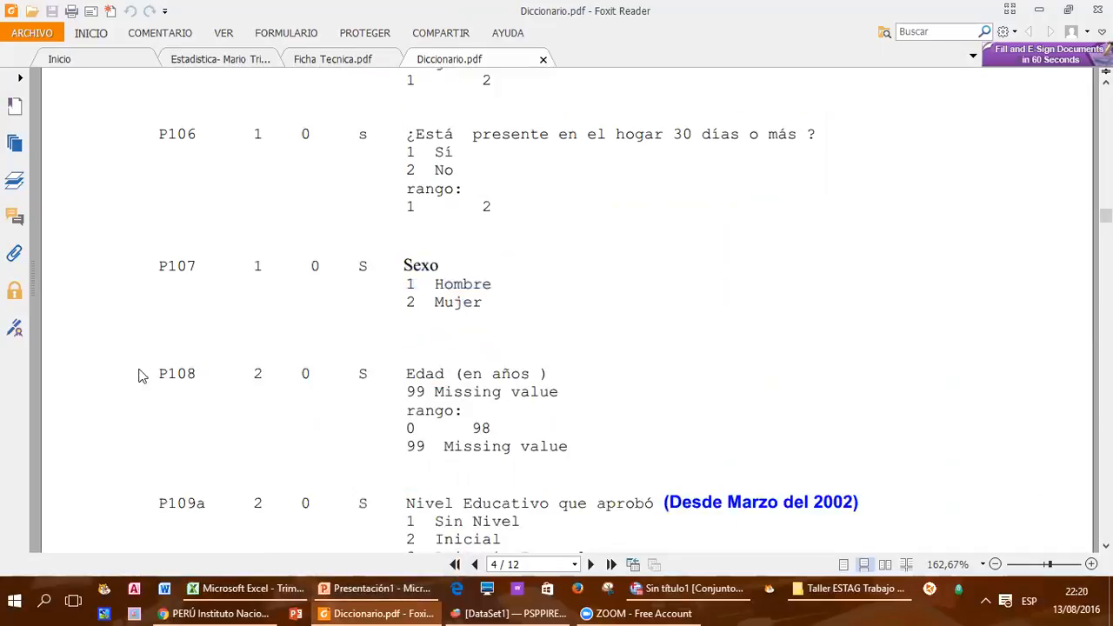
{"action": "left_click_drag", "start_coordinate": [157, 373], "coordinate": [198, 374]}
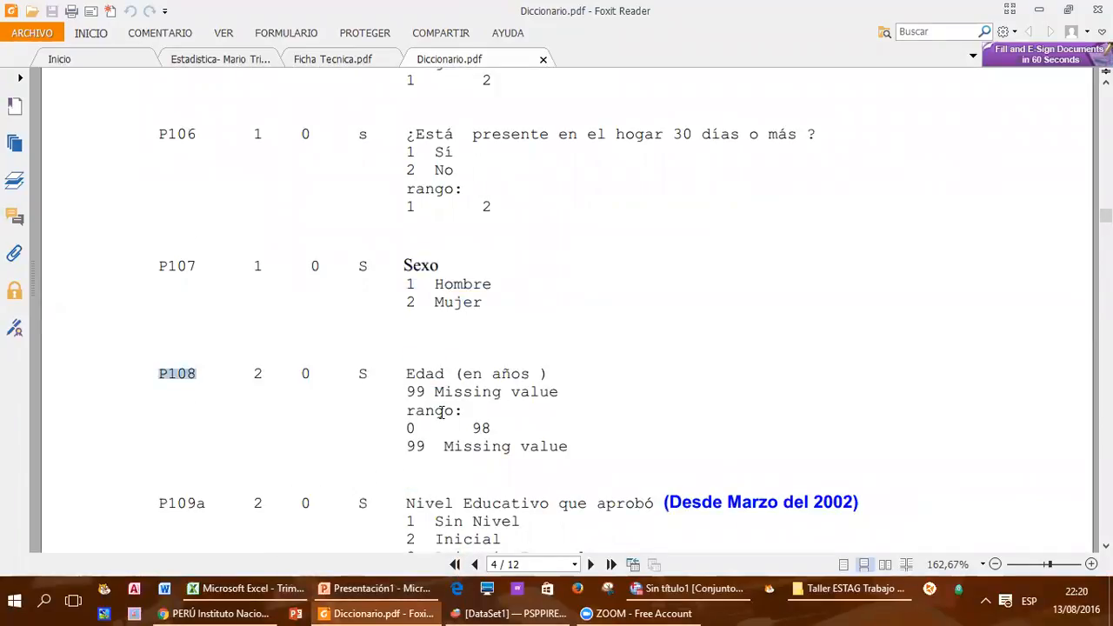
Step: Switch to Excel's Trim Ene-Feb-Mar16 sheet, locate the P108 header in P1, and examine its ages and the adjacent columns
{"action": "left_click", "coordinate": [251, 589]}
{"action": "left_click", "coordinate": [149, 554]}
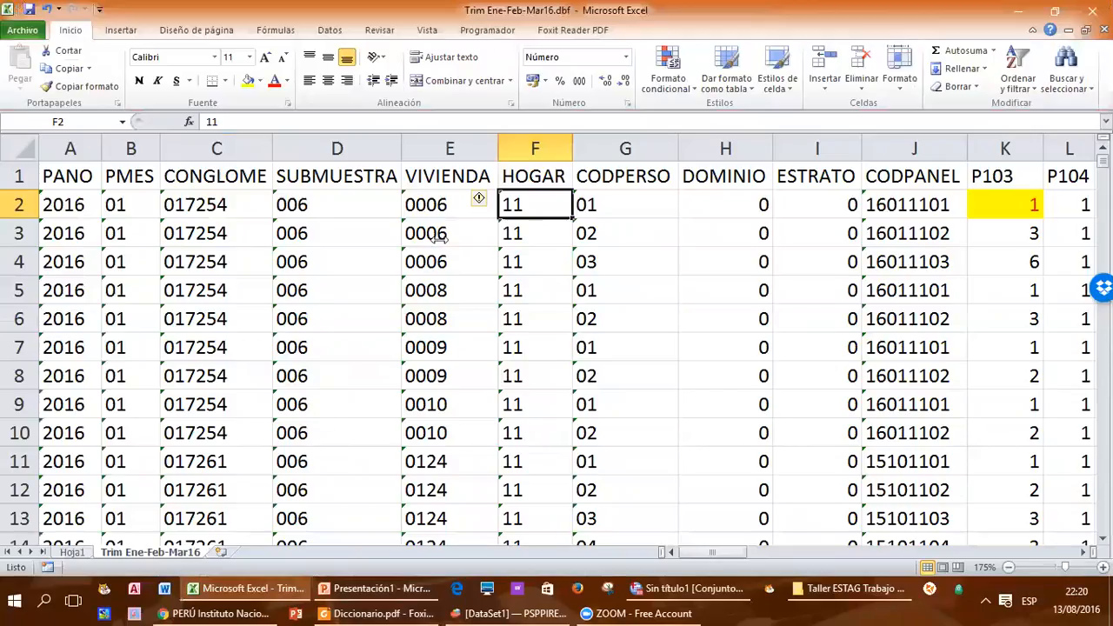
{"action": "left_click", "coordinate": [814, 207]}
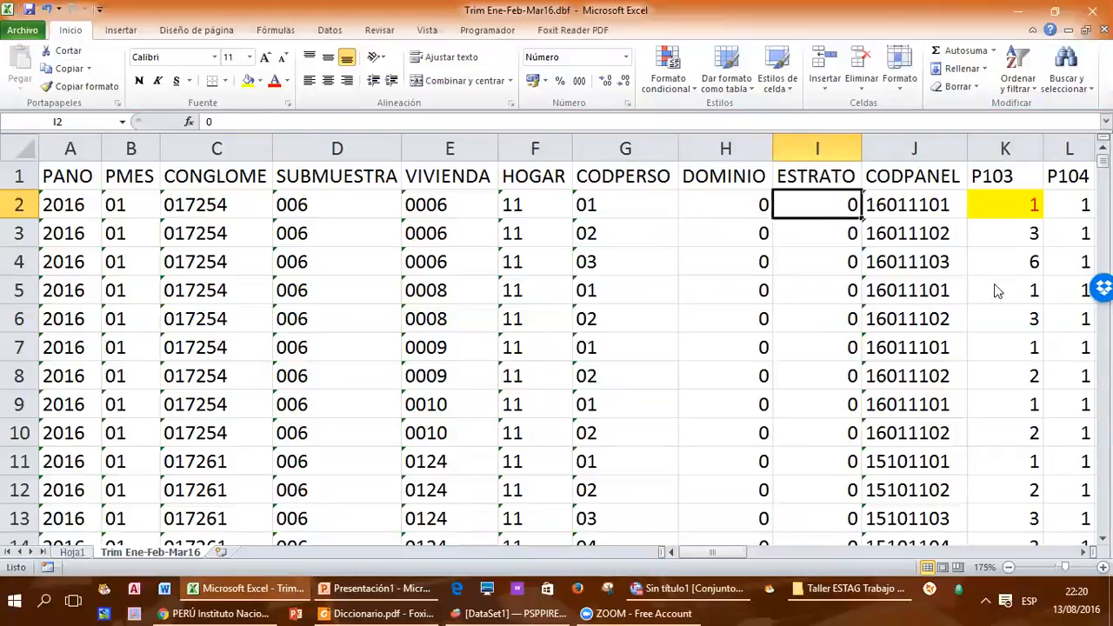
{"action": "left_click", "coordinate": [1004, 174]}
{"action": "key", "text": "Right"}
{"action": "key", "text": "Right"}
{"action": "key", "text": "Right"}
{"action": "key", "text": "Right"}
{"action": "key", "text": "Right"}
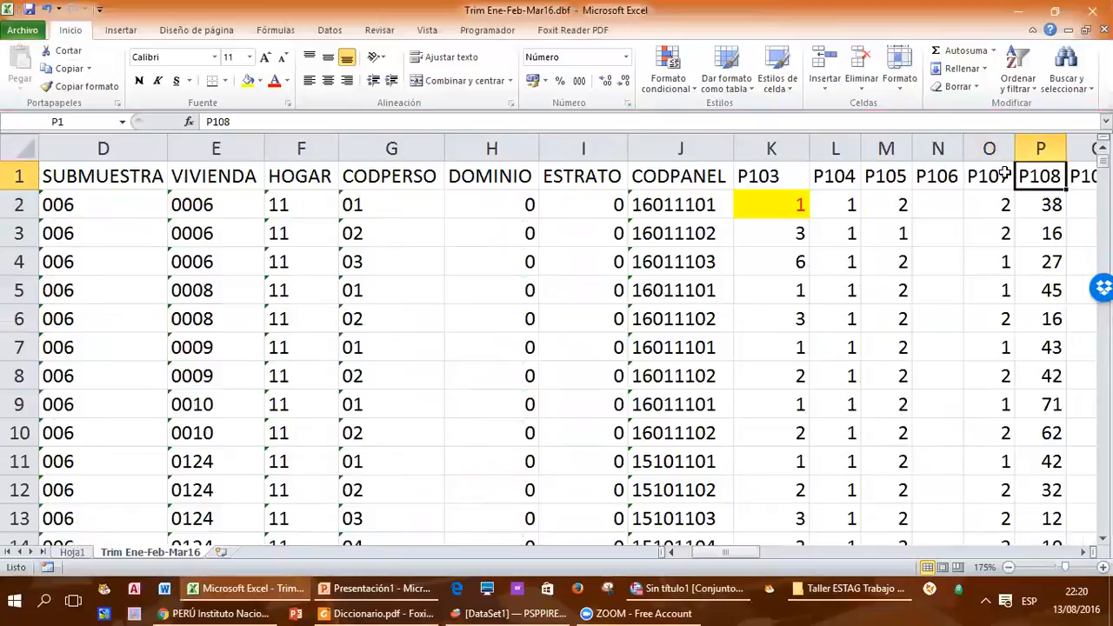
{"action": "left_click", "coordinate": [1083, 554]}
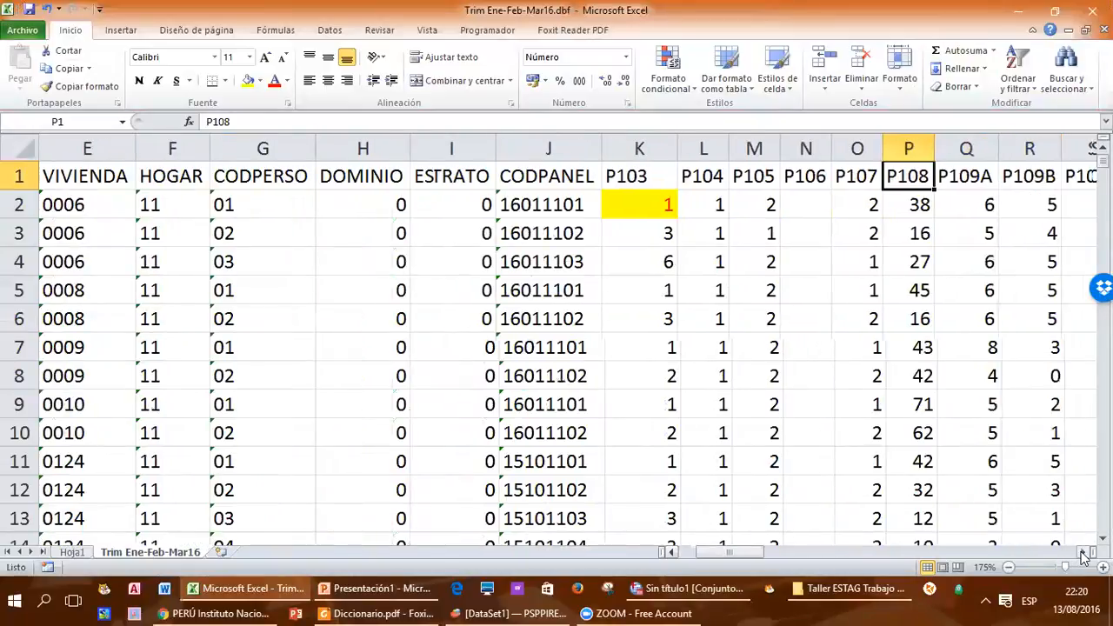
Step: Fill the P108 header in P1 with yellow and widen column P
{"action": "left_click", "coordinate": [1083, 553]}
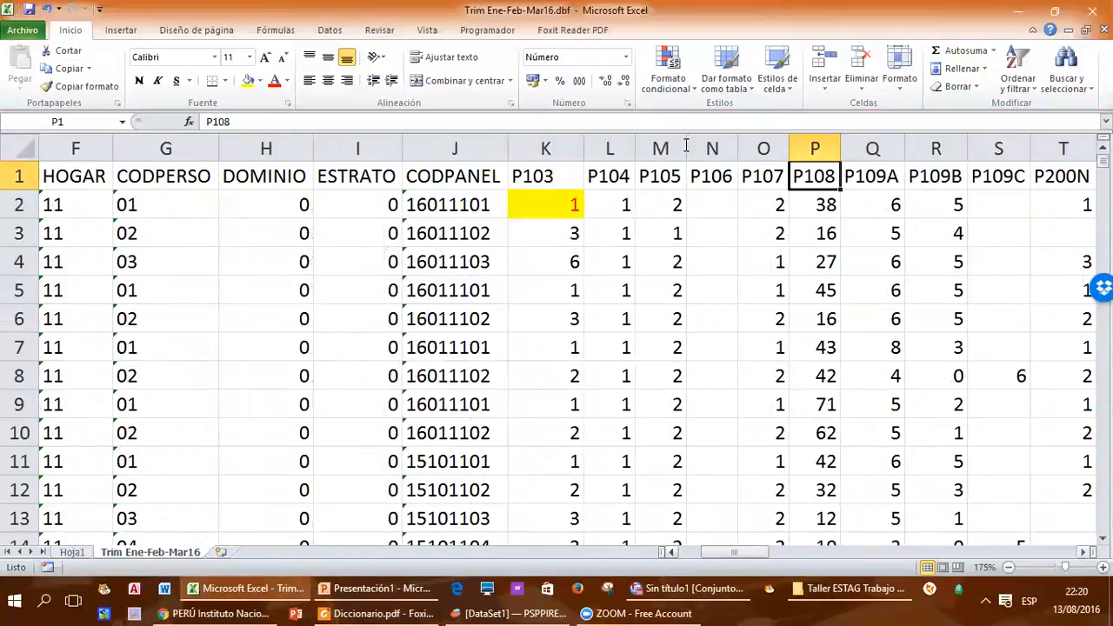
{"action": "right_click", "coordinate": [808, 171]}
{"action": "left_click", "coordinate": [874, 150]}
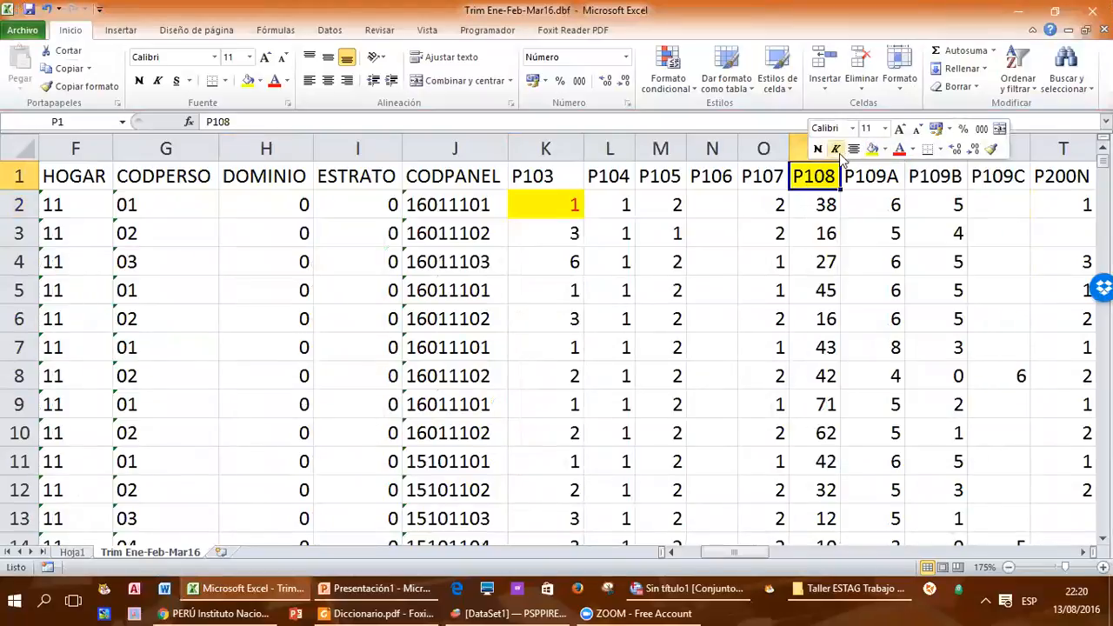
{"action": "left_click", "coordinate": [817, 208]}
{"action": "left_click_drag", "start_coordinate": [841, 149], "coordinate": [884, 149]}
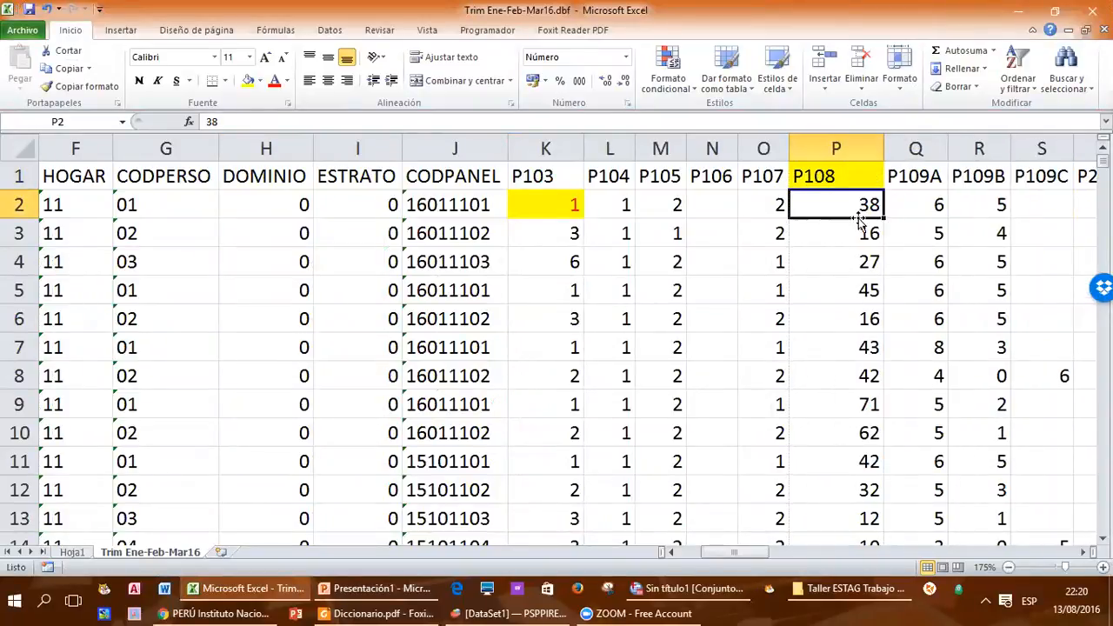
Step: Examine the P108 ages down column P to row 43 and check that record's codes in the neighbouring columns
{"action": "key", "text": "Down"}
{"action": "key", "text": "Down"}
{"action": "key", "text": "Down"}
{"action": "key", "text": "Down"}
{"action": "key", "text": "Down"}
{"action": "key", "text": "Down"}
{"action": "key", "text": "Down"}
{"action": "key", "text": "Down"}
{"action": "key", "text": "Down"}
{"action": "key", "text": "Down"}
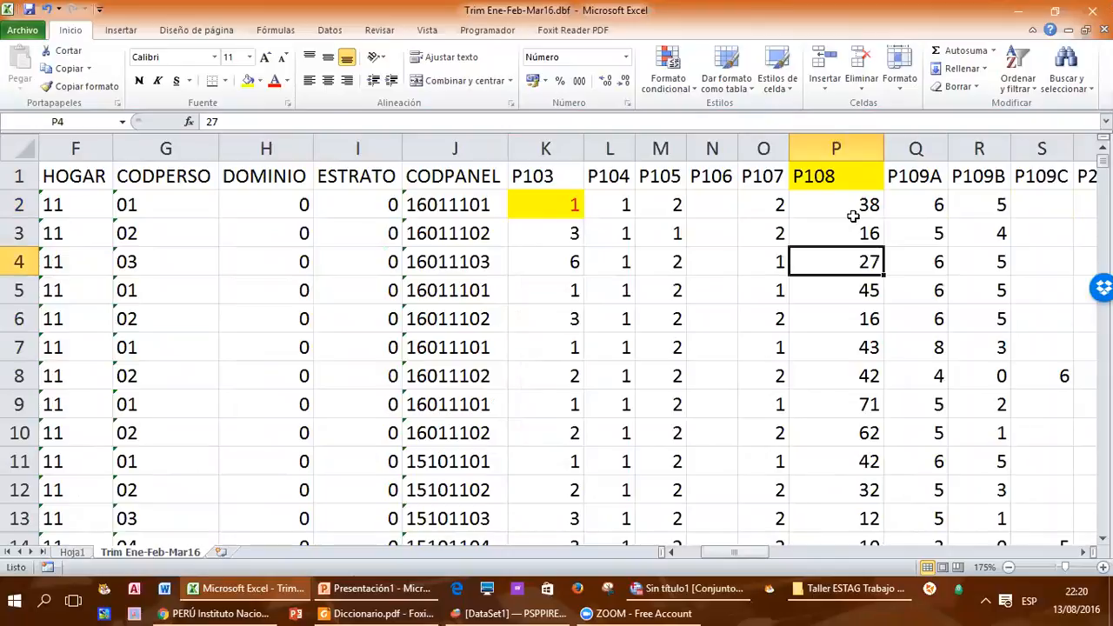
{"action": "key", "text": "Down"}
{"action": "key", "text": "Down"}
{"action": "key", "text": "Down"}
{"action": "key", "text": "Down"}
{"action": "key", "text": "Down"}
{"action": "key", "text": "Down"}
{"action": "key", "text": "Down"}
{"action": "key", "text": "Down"}
{"action": "key", "text": "Down"}
{"action": "key", "text": "Down"}
{"action": "key", "text": "Down"}
{"action": "key", "text": "Down"}
{"action": "key", "text": "Down"}
{"action": "key", "text": "Down"}
{"action": "key", "text": "Down"}
{"action": "key", "text": "Down"}
{"action": "key", "text": "Down"}
{"action": "key", "text": "Down"}
{"action": "key", "text": "Down"}
{"action": "key", "text": "Down"}
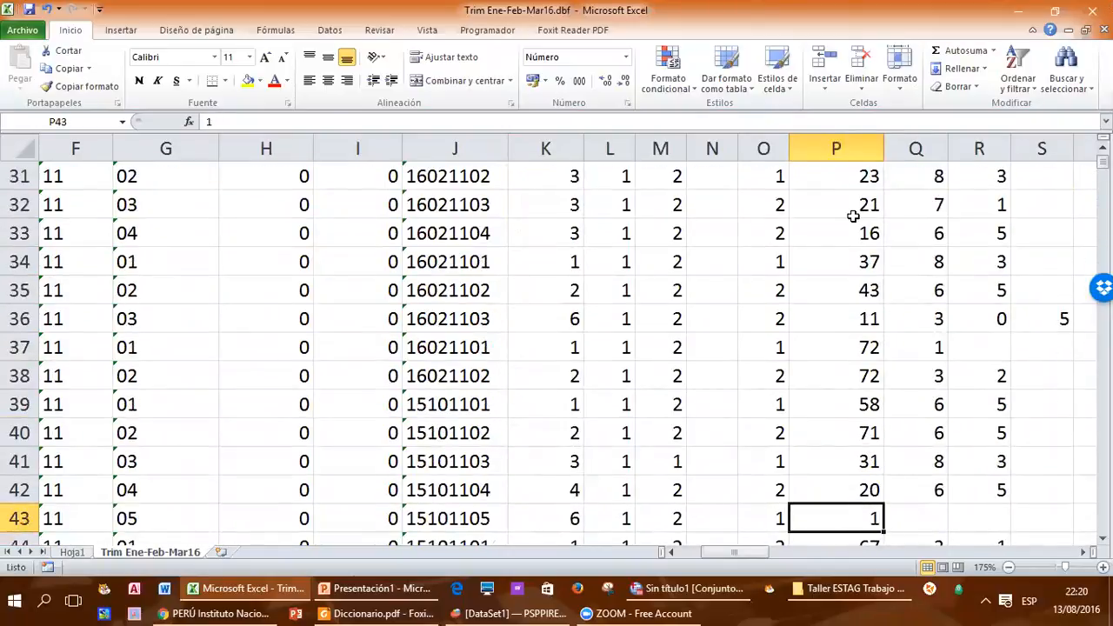
{"action": "key", "text": "Up"}
{"action": "key", "text": "Up"}
{"action": "key", "text": "Up"}
{"action": "key", "text": "Up"}
{"action": "key", "text": "Up"}
{"action": "key", "text": "Up"}
{"action": "key", "text": "Up"}
{"action": "key", "text": "Up"}
{"action": "key", "text": "Up"}
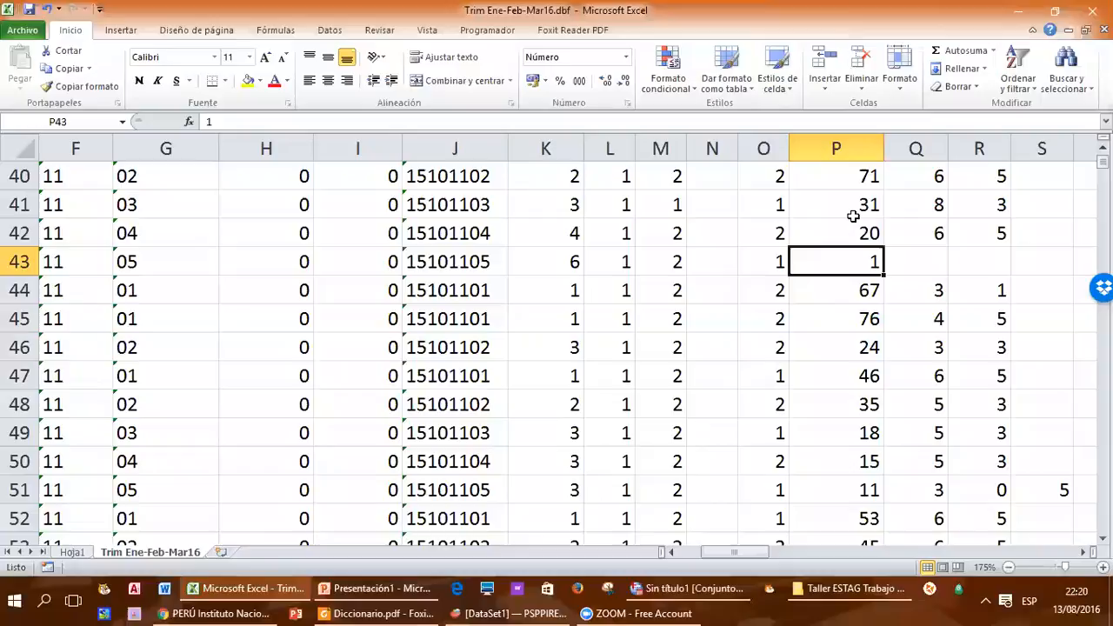
{"action": "key", "text": "Left"}
{"action": "key", "text": "Left"}
{"action": "key", "text": "Left"}
{"action": "key", "text": "Left"}
{"action": "key", "text": "Left"}
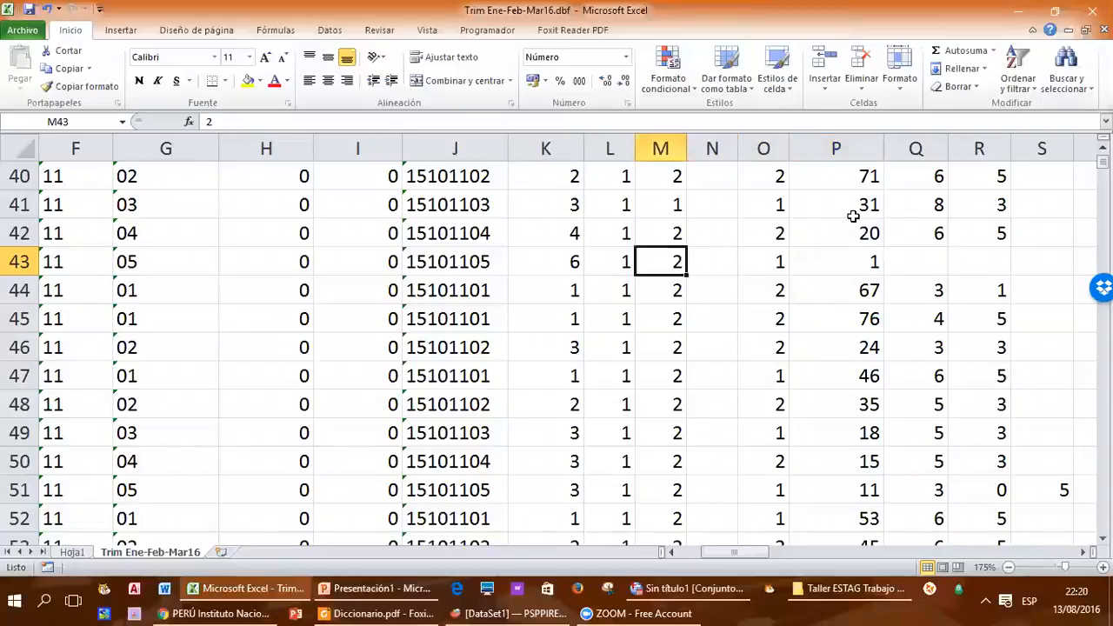
{"action": "key", "text": "Right"}
{"action": "key", "text": "Right"}
{"action": "key", "text": "Right"}
{"action": "key", "text": "Right"}
{"action": "key", "text": "Right"}
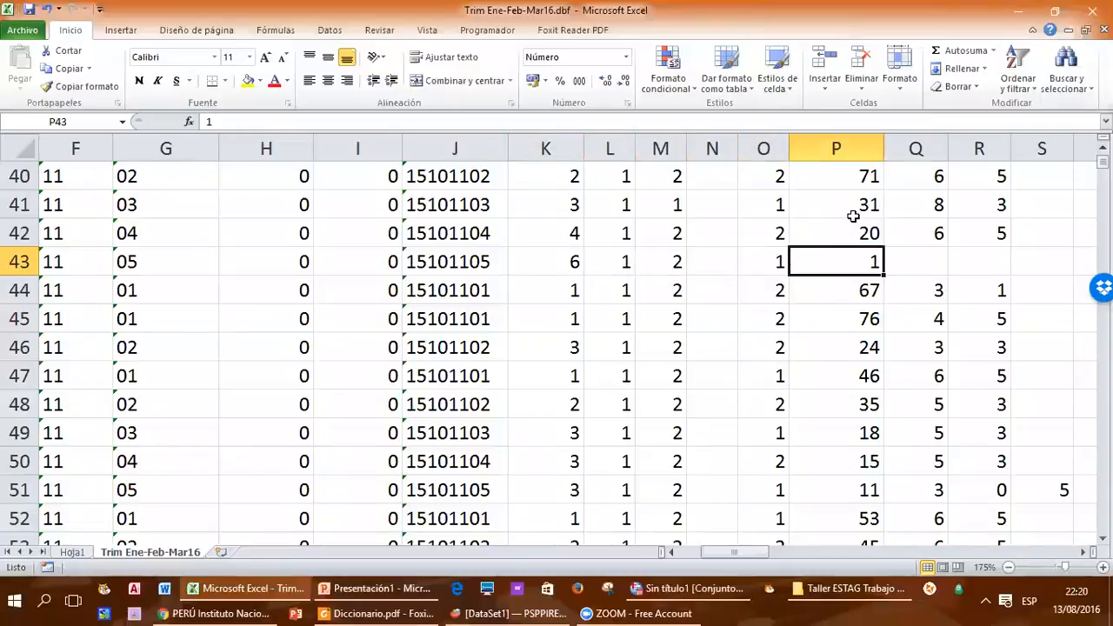
Step: Go back up column P to the P108 header and select the ages in P2:P12
{"action": "key", "text": "Up"}
{"action": "key", "text": "Up"}
{"action": "key", "text": "Up"}
{"action": "key", "text": "Up"}
{"action": "key", "text": "Up"}
{"action": "key", "text": "Up"}
{"action": "key", "text": "Up"}
{"action": "key", "text": "Up"}
{"action": "key", "text": "Up"}
{"action": "key", "text": "Up"}
{"action": "key", "text": "Up"}
{"action": "key", "text": "Up"}
{"action": "key", "text": "Up"}
{"action": "key", "text": "Up"}
{"action": "key", "text": "Up"}
{"action": "key", "text": "Up"}
{"action": "key", "text": "Up"}
{"action": "key", "text": "Up"}
{"action": "key", "text": "Up"}
{"action": "key", "text": "Up"}
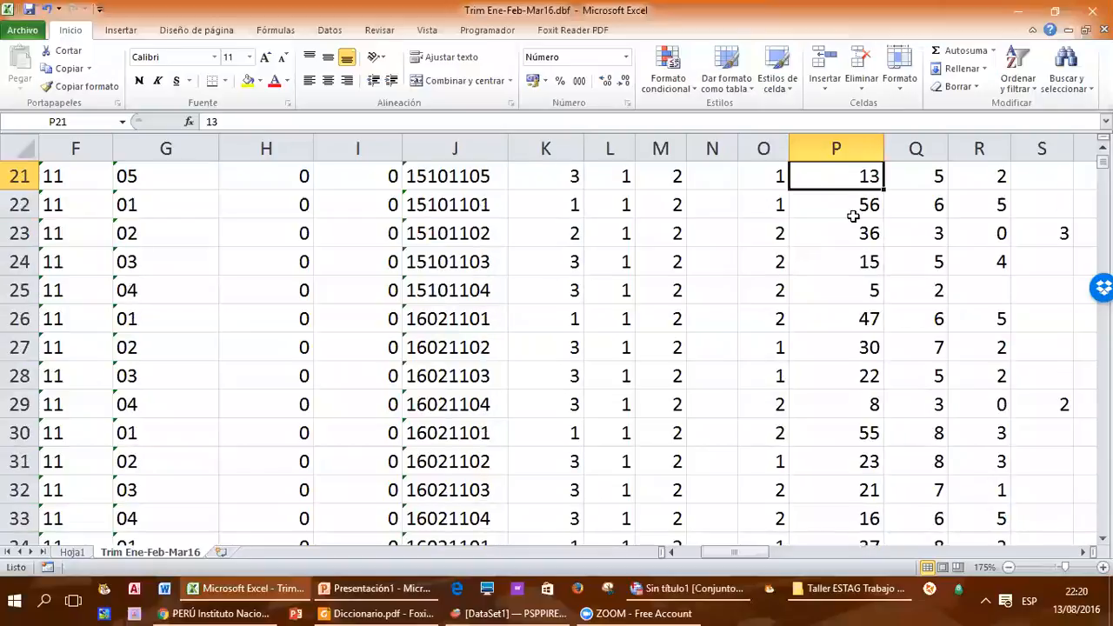
{"action": "key", "text": "Up"}
{"action": "key", "text": "Up"}
{"action": "key", "text": "Up"}
{"action": "key", "text": "Up"}
{"action": "key", "text": "Up"}
{"action": "key", "text": "Up"}
{"action": "key", "text": "Up"}
{"action": "key", "text": "Up"}
{"action": "key", "text": "Up"}
{"action": "key", "text": "Up"}
{"action": "key", "text": "Up"}
{"action": "key", "text": "Up"}
{"action": "key", "text": "Up"}
{"action": "key", "text": "Up"}
{"action": "key", "text": "Down"}
{"action": "key", "text": "Down"}
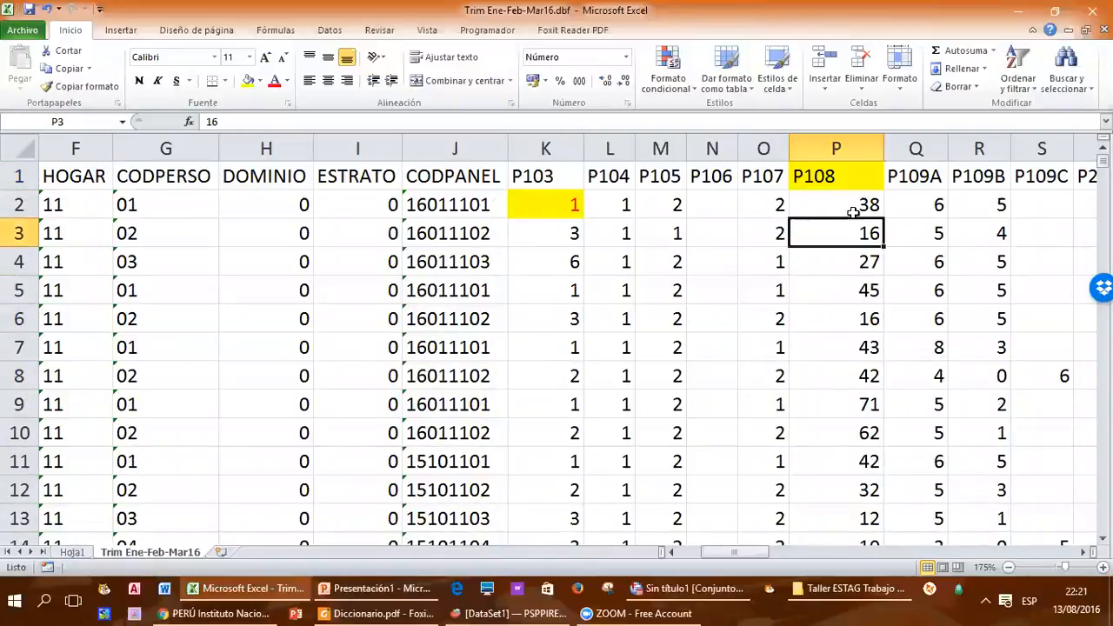
{"action": "left_click", "coordinate": [842, 180]}
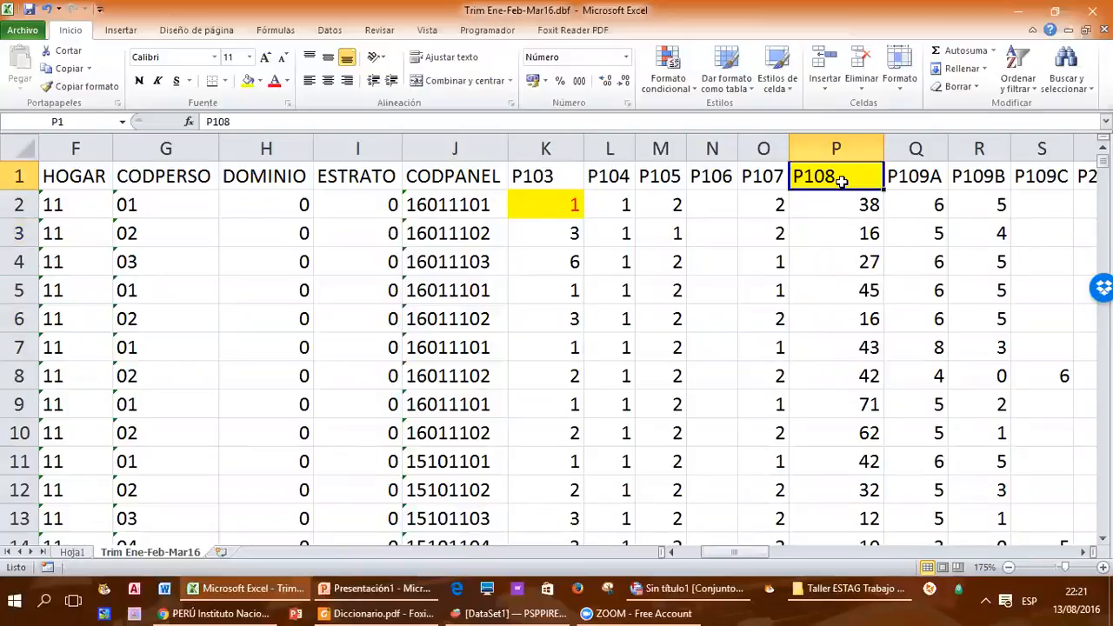
{"action": "left_click_drag", "start_coordinate": [833, 206], "coordinate": [830, 488]}
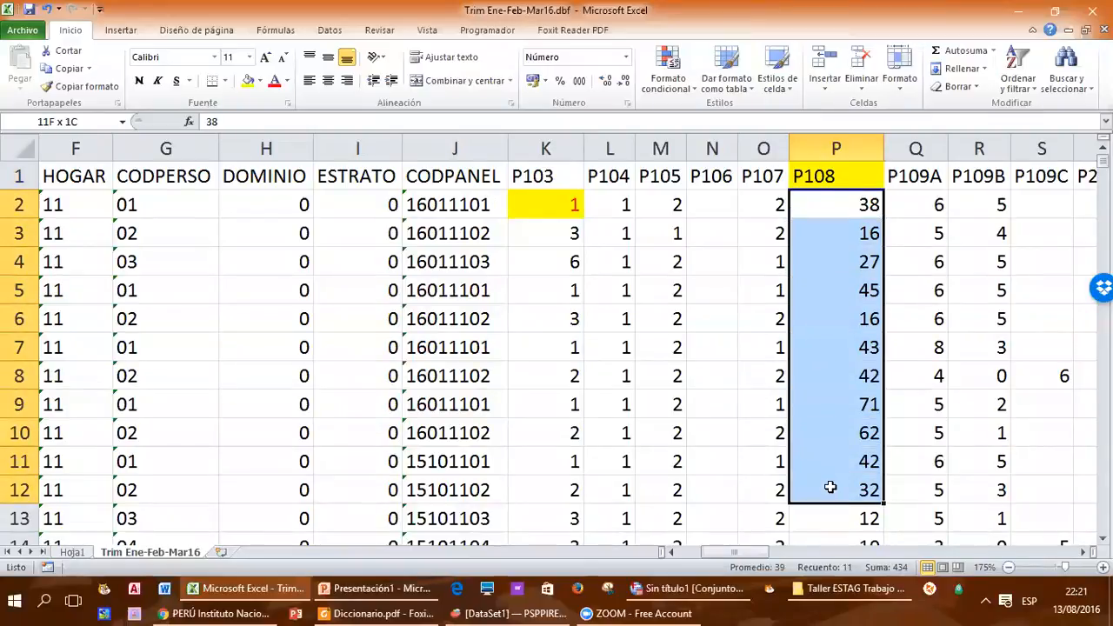
Step: Check the last P108 records down to P17562, and return to the first age in P2
{"action": "left_click_drag", "start_coordinate": [1103, 162], "coordinate": [1077, 532]}
{"action": "left_click", "coordinate": [856, 519]}
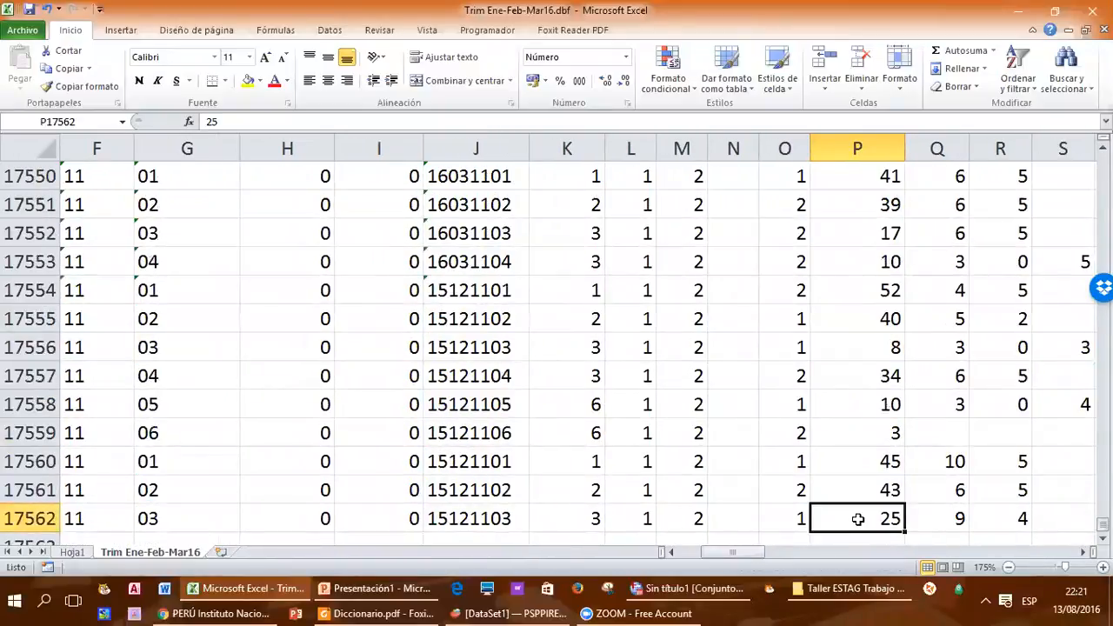
{"action": "scroll", "coordinate": [855, 516], "scroll_direction": "down", "scroll_amount": 2}
{"action": "left_click", "coordinate": [856, 316]}
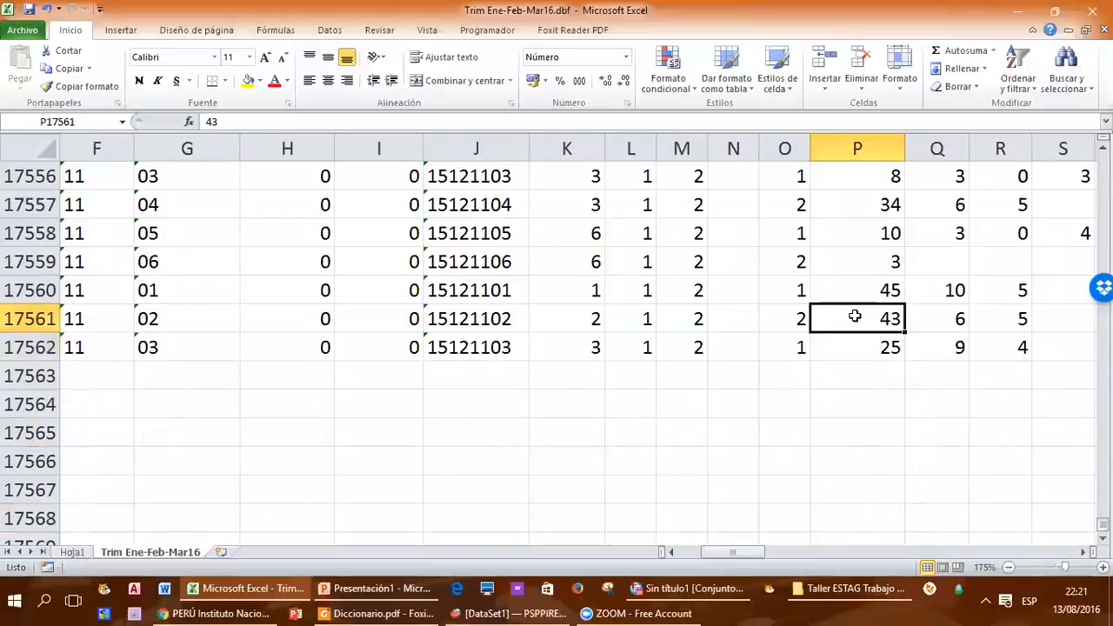
{"action": "left_click", "coordinate": [859, 348]}
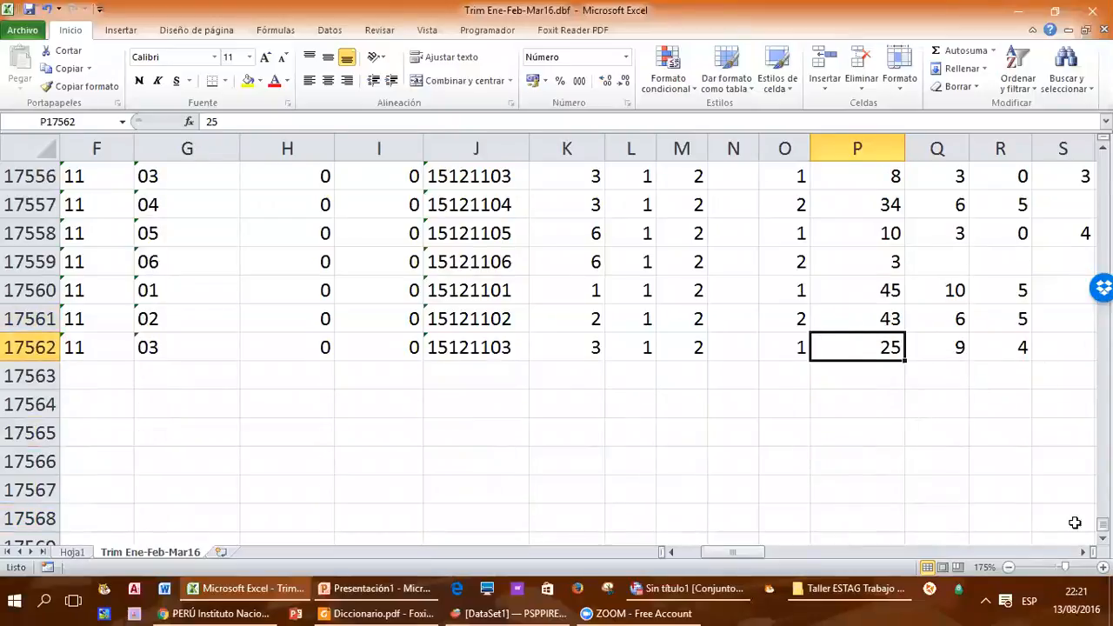
{"action": "left_click_drag", "start_coordinate": [1103, 525], "coordinate": [1075, 155]}
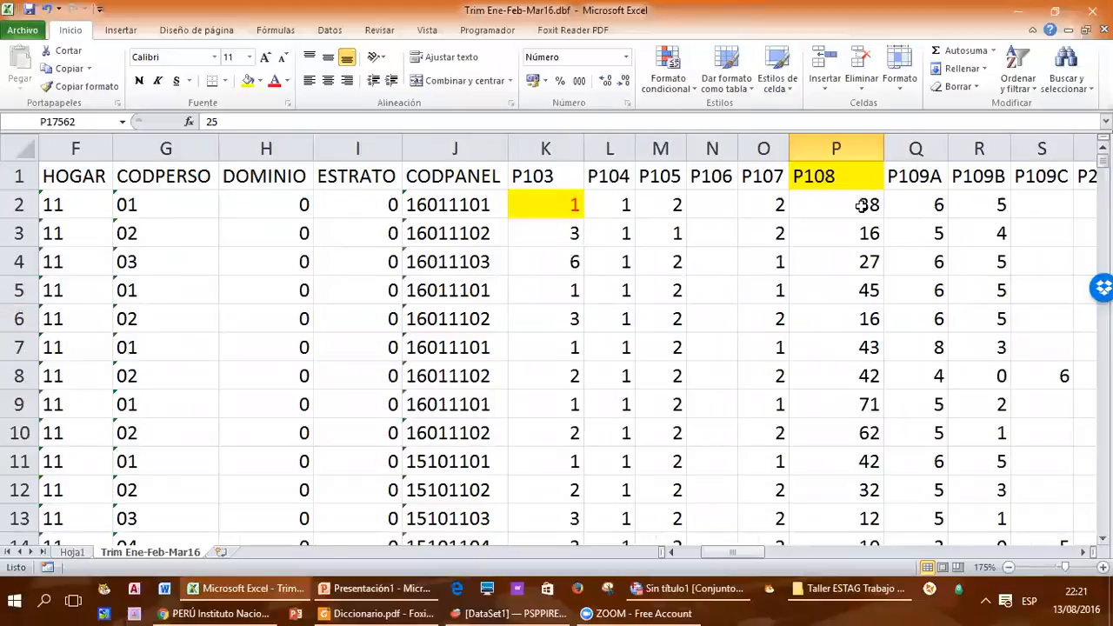
{"action": "left_click", "coordinate": [852, 208]}
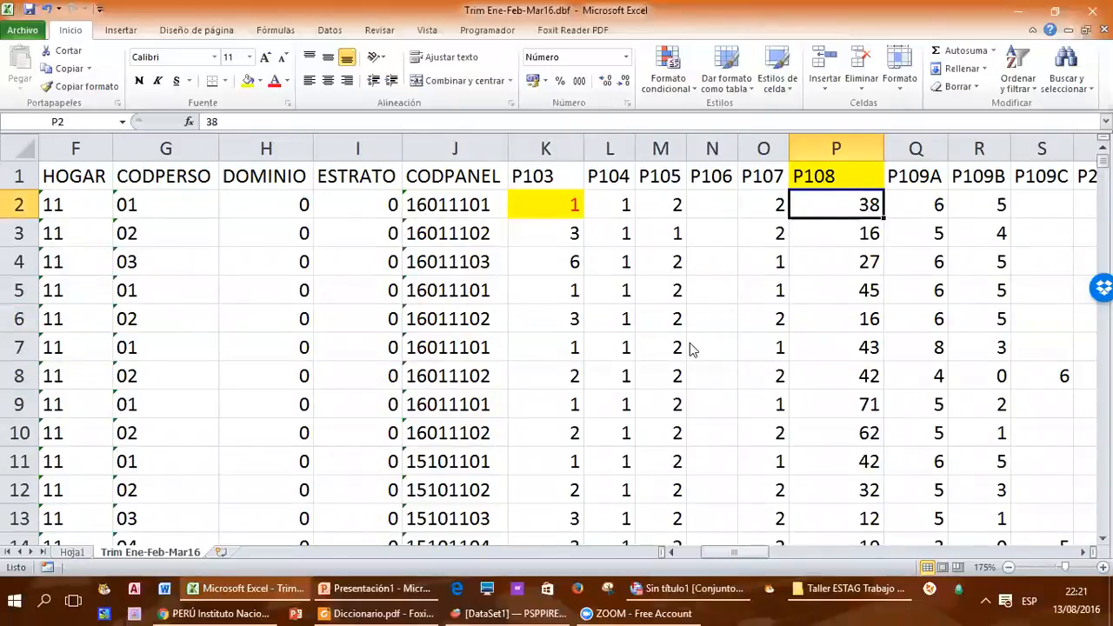
Step: Minimize Excel, switch to the INEI Microdatos page in Chrome, and download the 2016 Ene-Feb-Mar EPE module in SPSS format
{"action": "left_click", "coordinate": [1019, 17]}
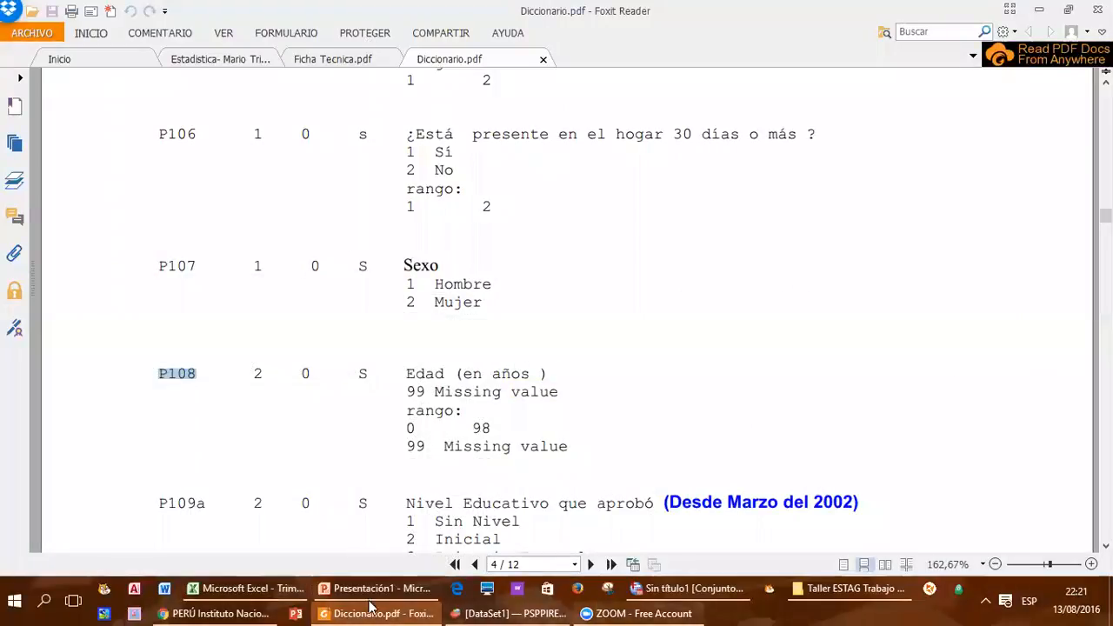
{"action": "left_click", "coordinate": [228, 609]}
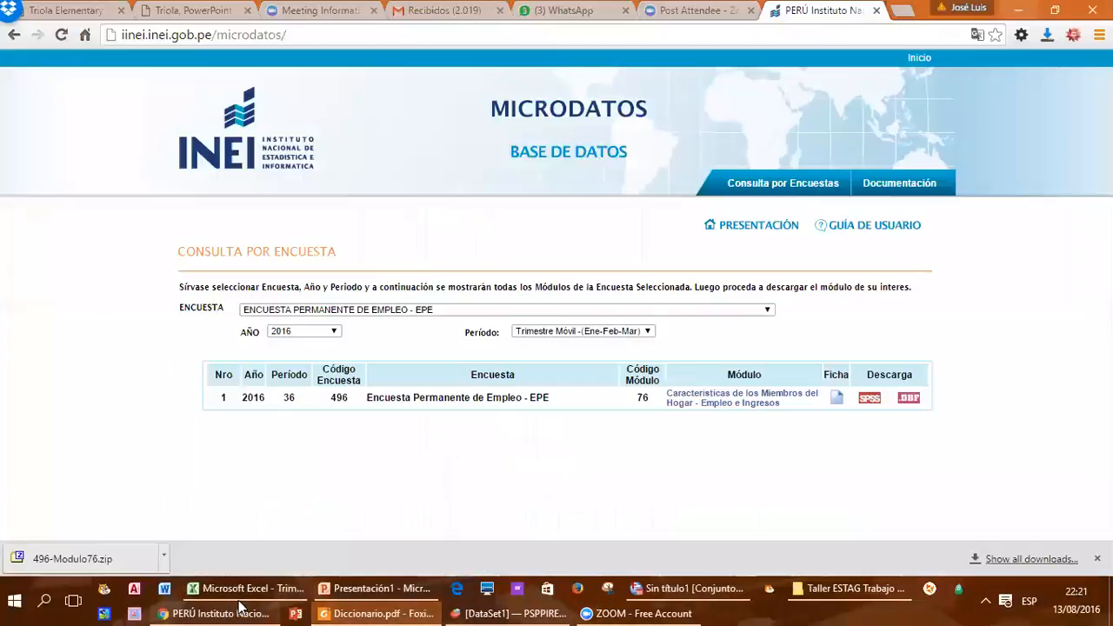
{"action": "left_click", "coordinate": [871, 401]}
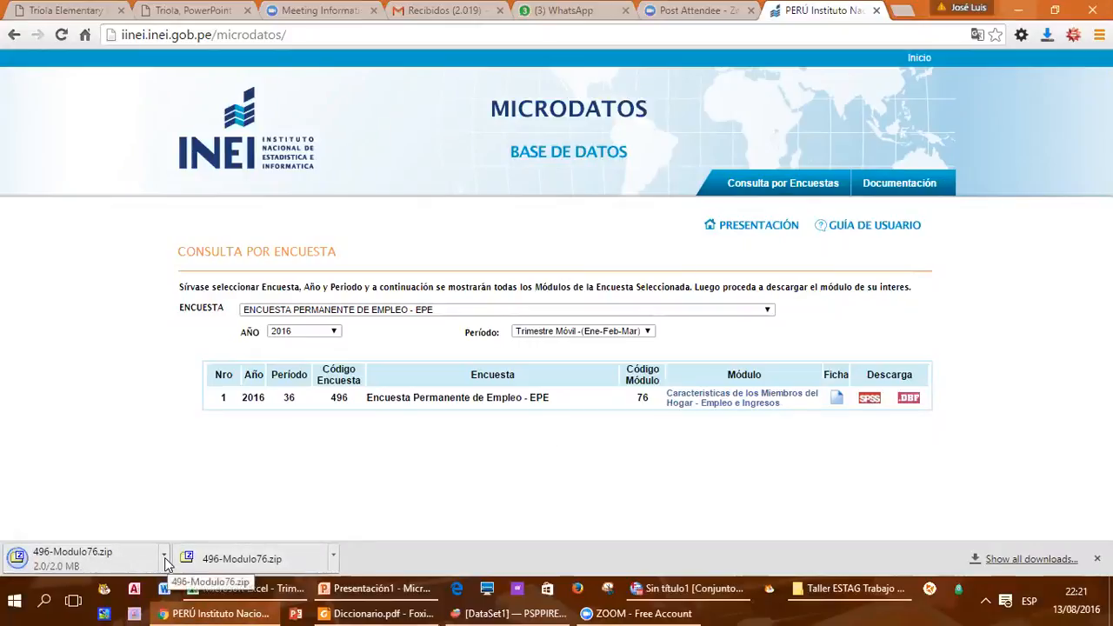
Step: Show the downloaded 496-Modulo76.zip in the Descargas folder and cut it
{"action": "left_click", "coordinate": [166, 564]}
{"action": "left_click", "coordinate": [193, 509]}
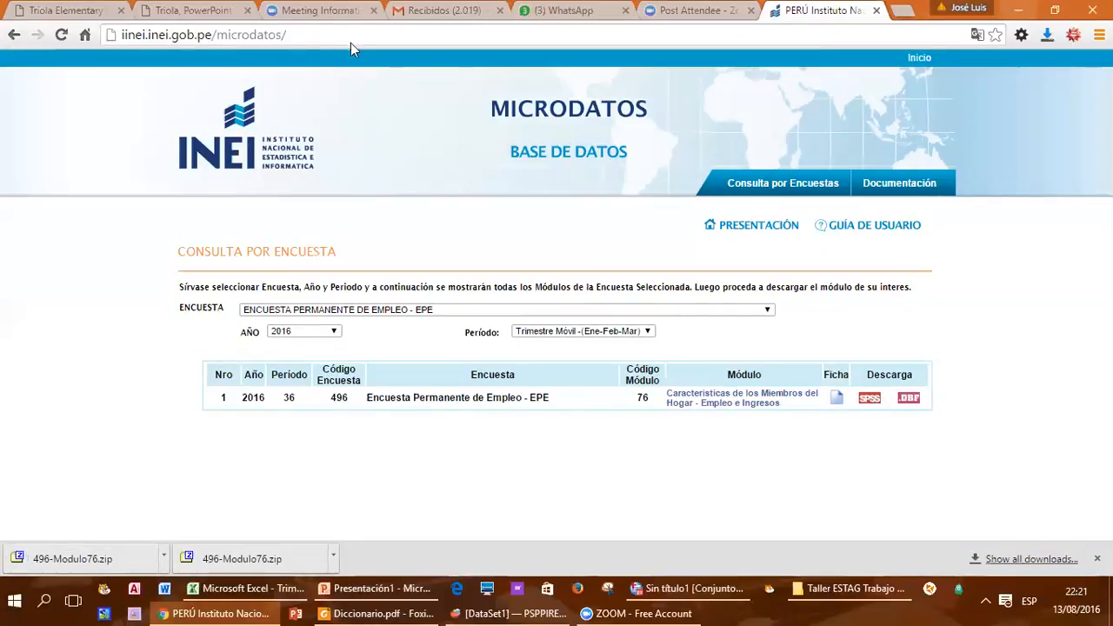
{"action": "left_click", "coordinate": [164, 559]}
{"action": "left_click", "coordinate": [205, 505]}
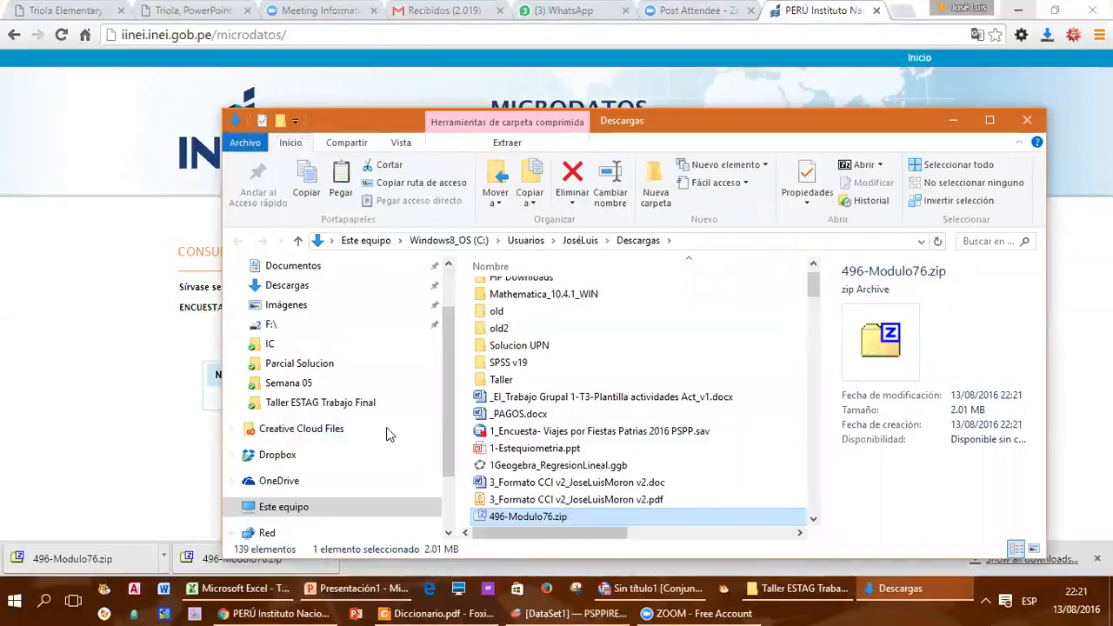
Step: Open the Dropbox folder UPN > UPN 2016-4 Modulo 02 > Taller ESTAG Trabajo Final
{"action": "left_click", "coordinate": [280, 455]}
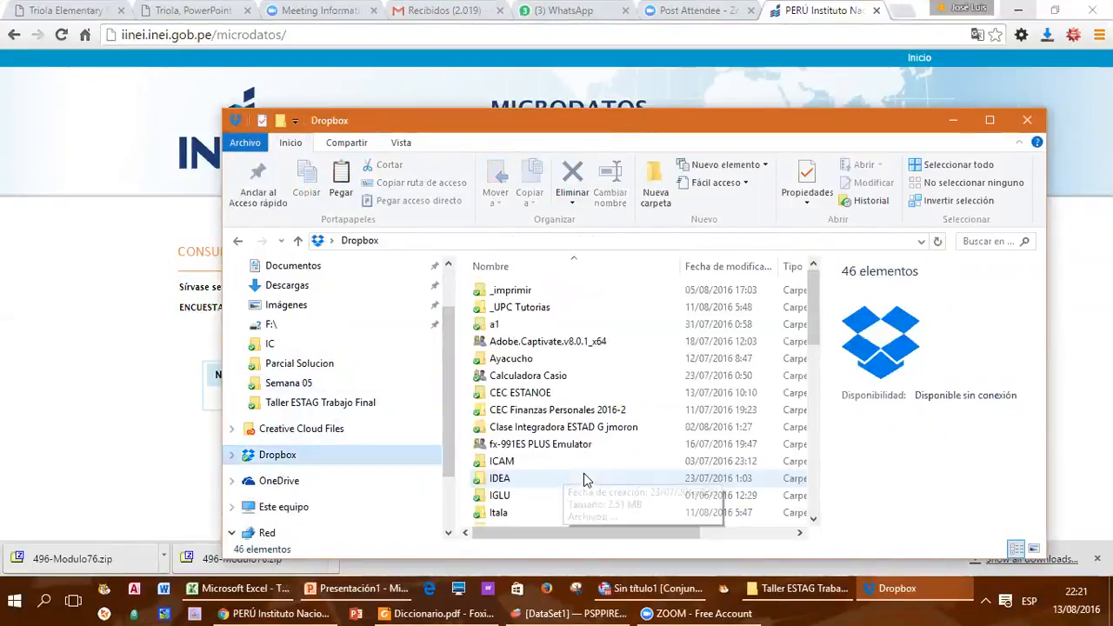
{"action": "left_click", "coordinate": [549, 447]}
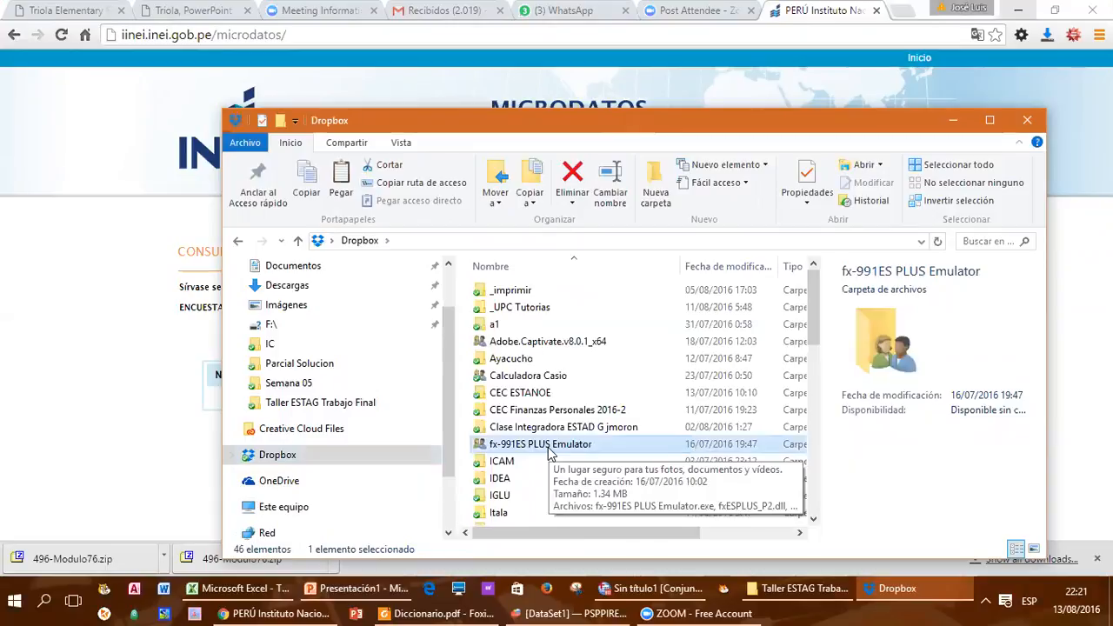
{"action": "key", "text": "u"}
{"action": "key", "text": "p"}
{"action": "key", "text": "n"}
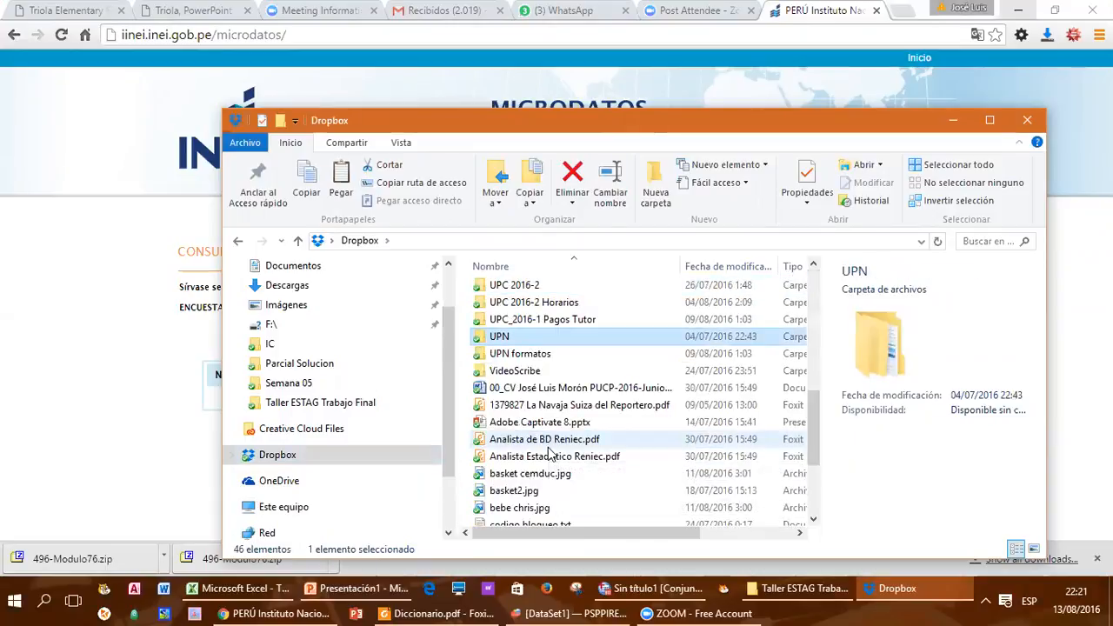
{"action": "double_click", "coordinate": [522, 337]}
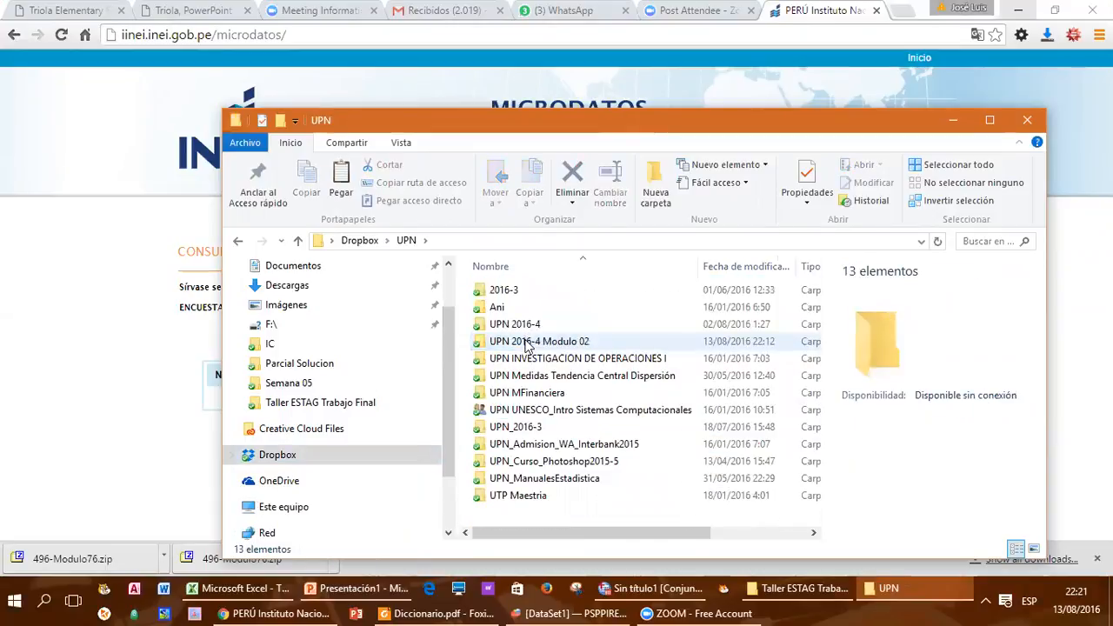
{"action": "double_click", "coordinate": [526, 342]}
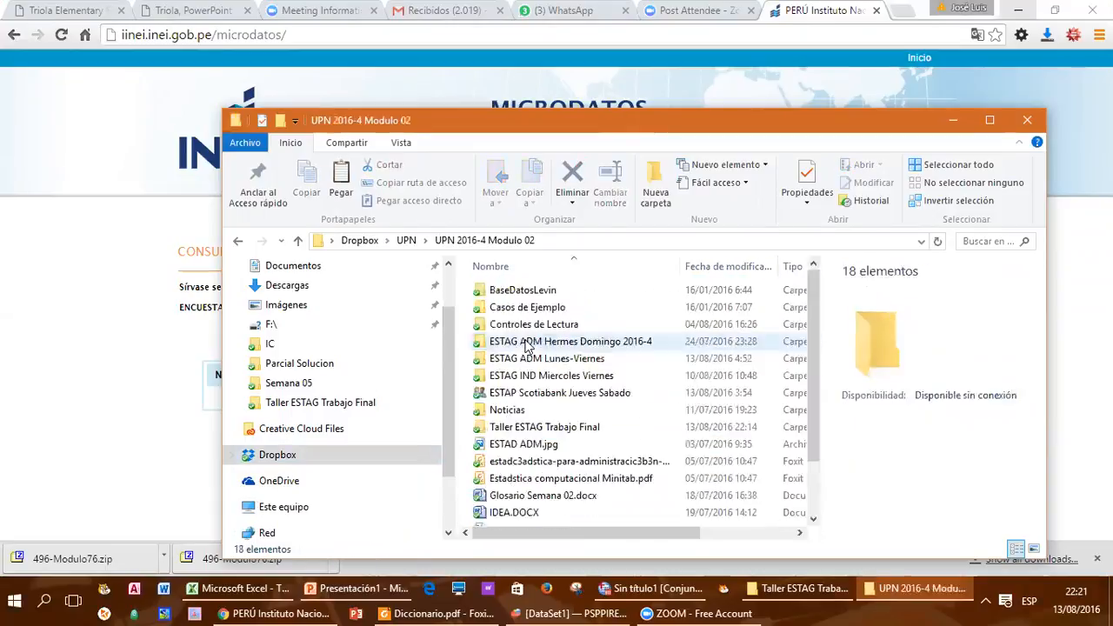
{"action": "double_click", "coordinate": [516, 428]}
Step: Paste 496-Modulo76.zip into the Taller ESTAG Trabajo Final folder, replacing the existing file of that name
{"action": "right_click", "coordinate": [519, 407]}
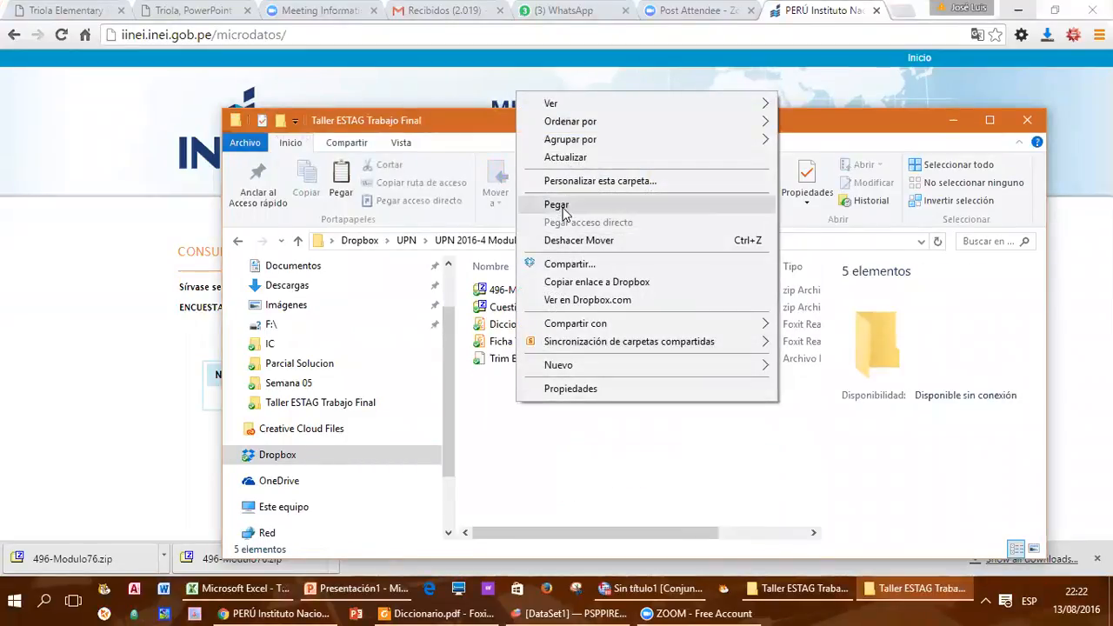
{"action": "left_click", "coordinate": [560, 204]}
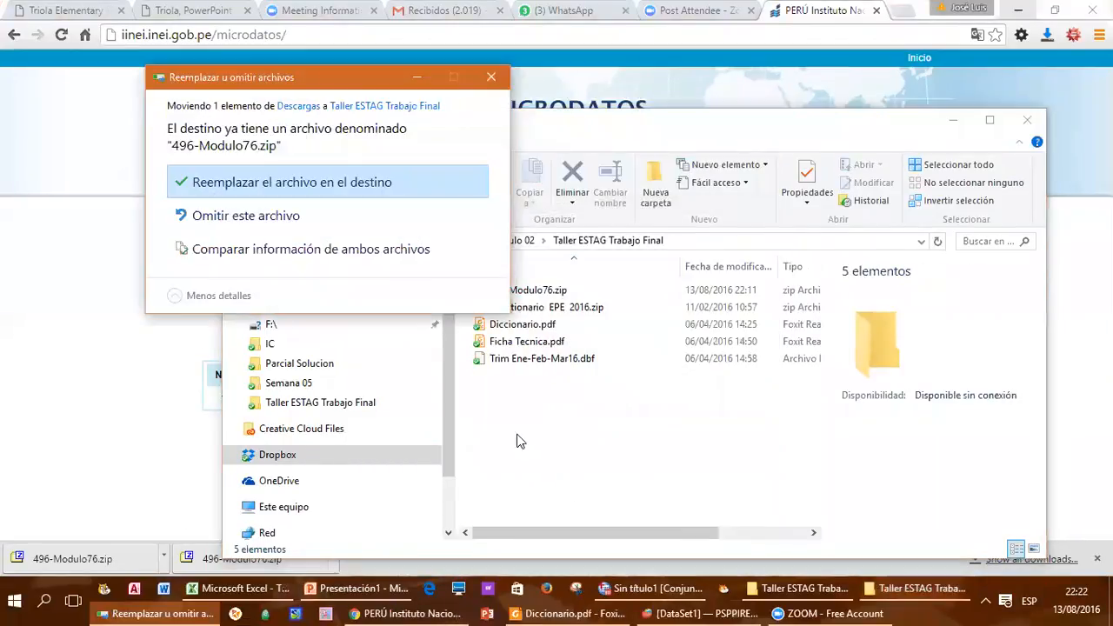
{"action": "left_click", "coordinate": [339, 182]}
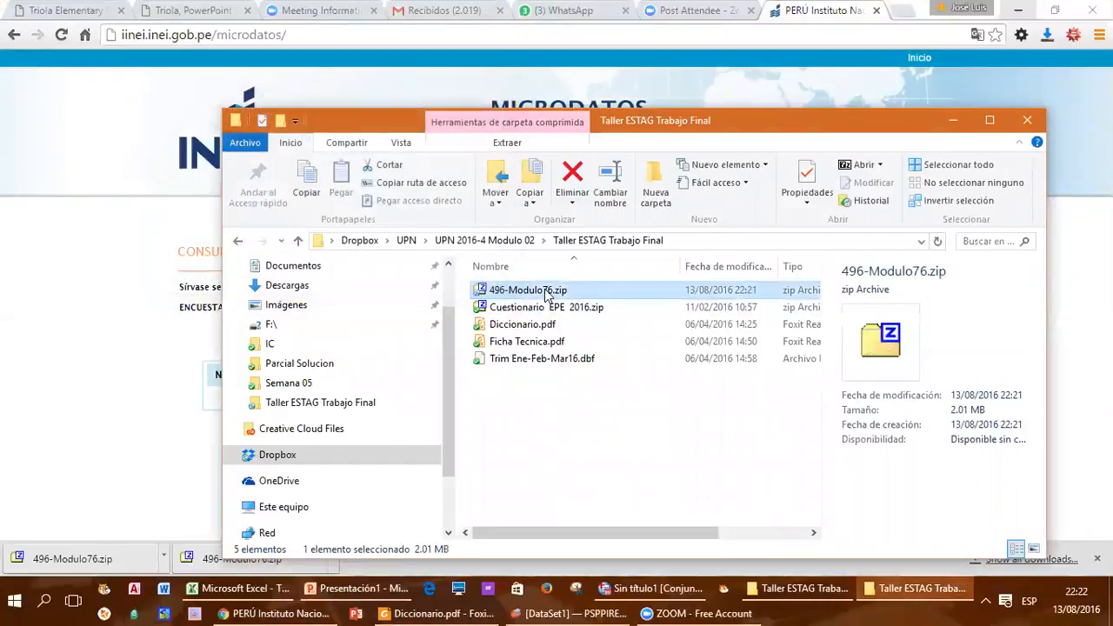
Step: Extract 496-Modulo76.zip with 7-Zip into a 496-Modulo76 folder and open that folder
{"action": "right_click", "coordinate": [547, 293]}
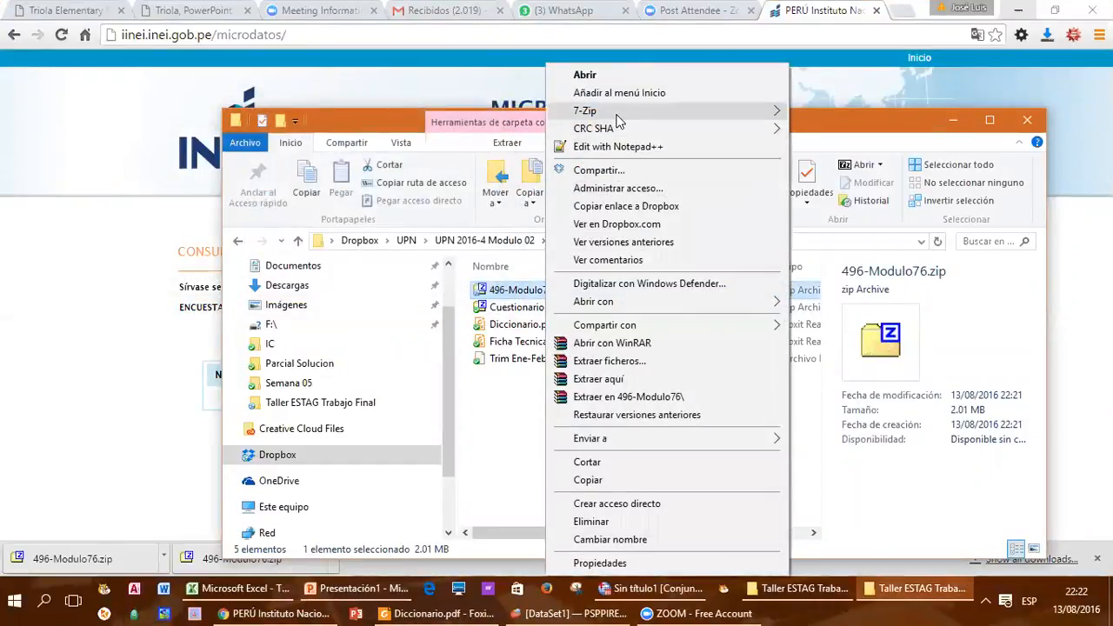
{"action": "mouse_move", "coordinate": [620, 115]}
{"action": "left_click", "coordinate": [838, 166]}
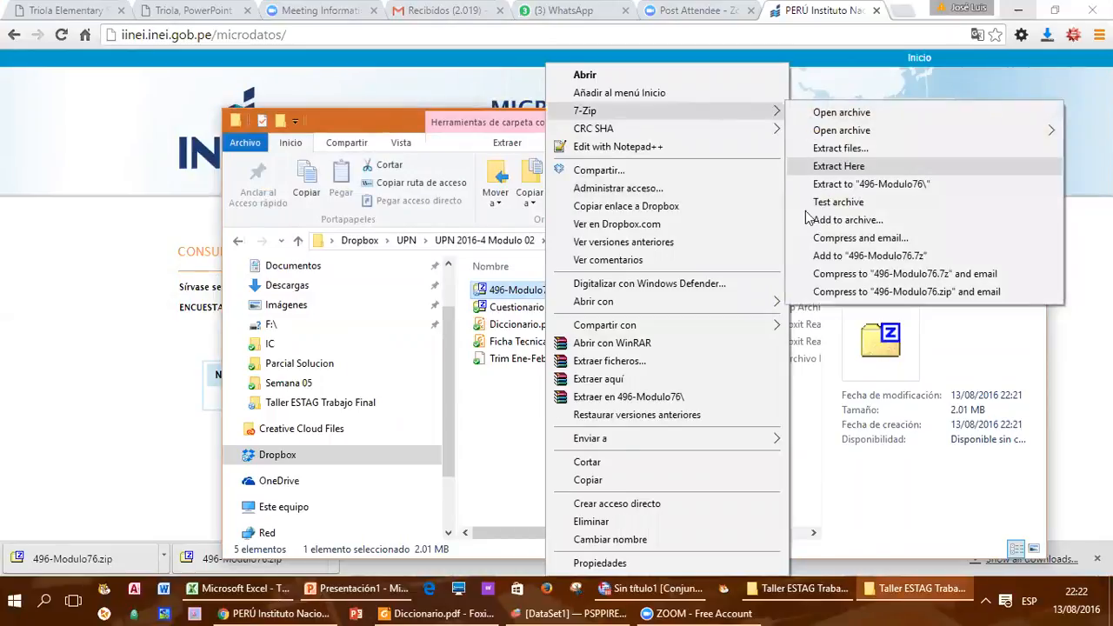
{"action": "double_click", "coordinate": [525, 291]}
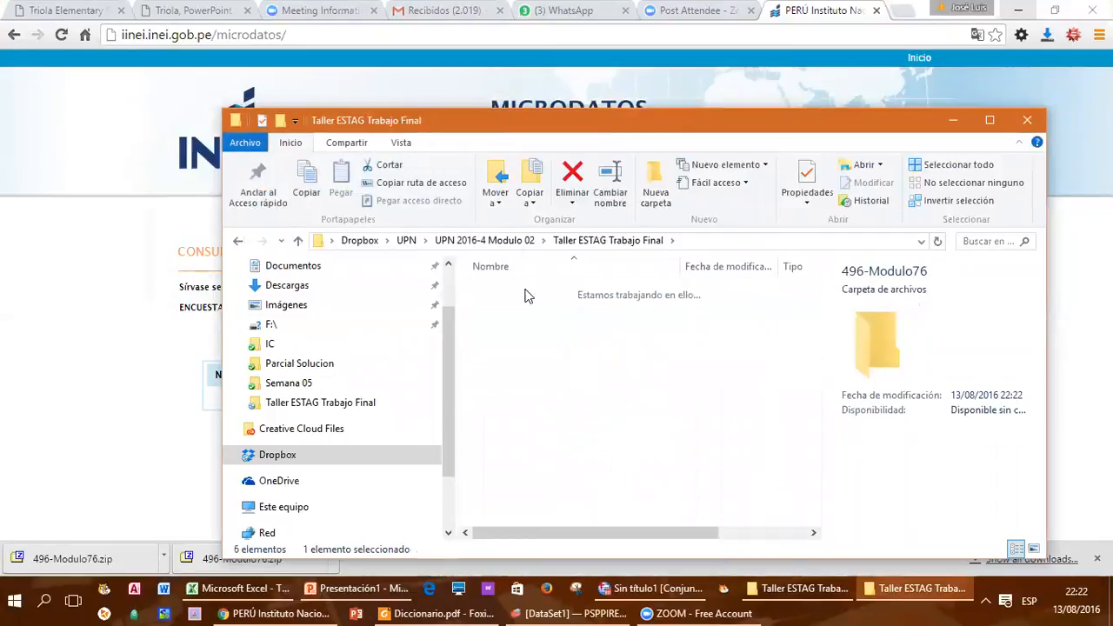
Step: Highlight the .sav extension of Trim Ene-Feb-Mar16 in the 496-Modulo76 folder, leaving the file name as it is
{"action": "left_click", "coordinate": [563, 344]}
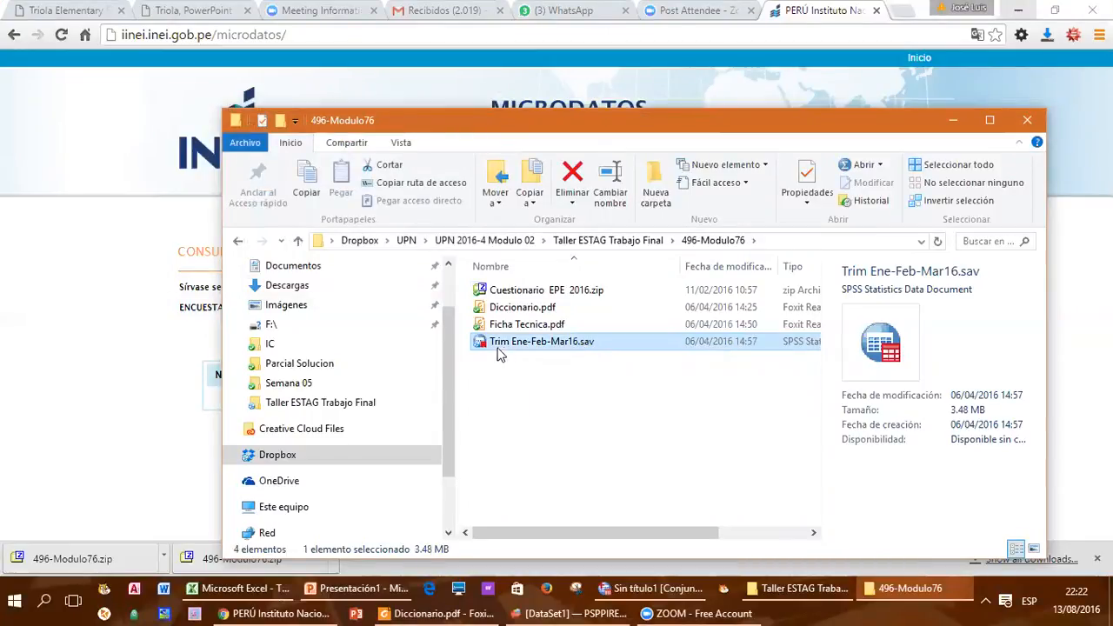
{"action": "left_click", "coordinate": [586, 345]}
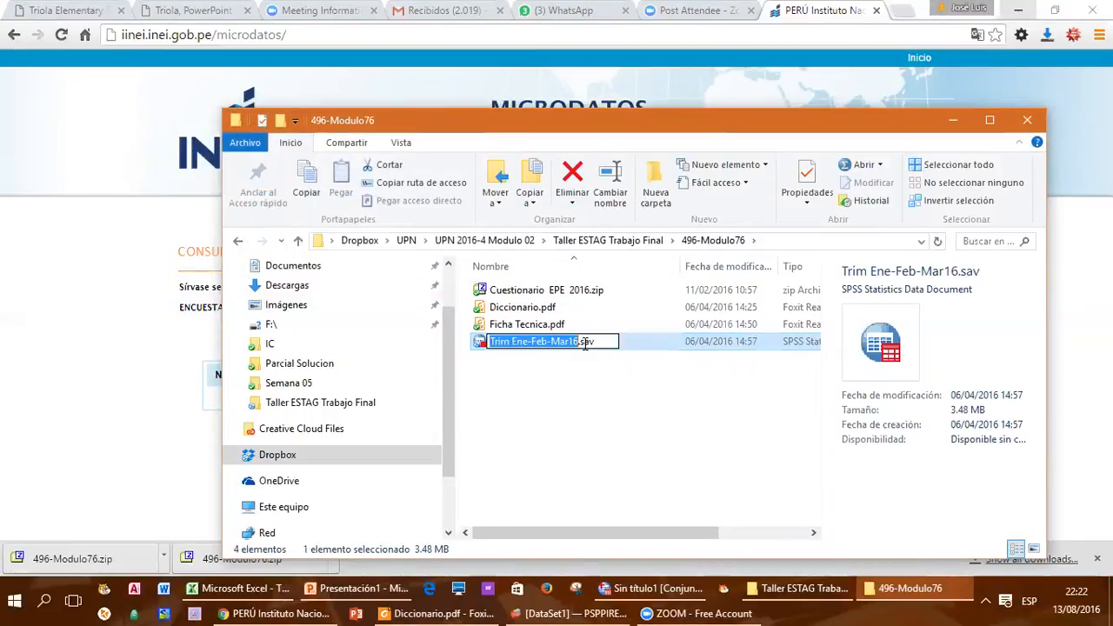
{"action": "left_click_drag", "start_coordinate": [582, 344], "coordinate": [604, 341]}
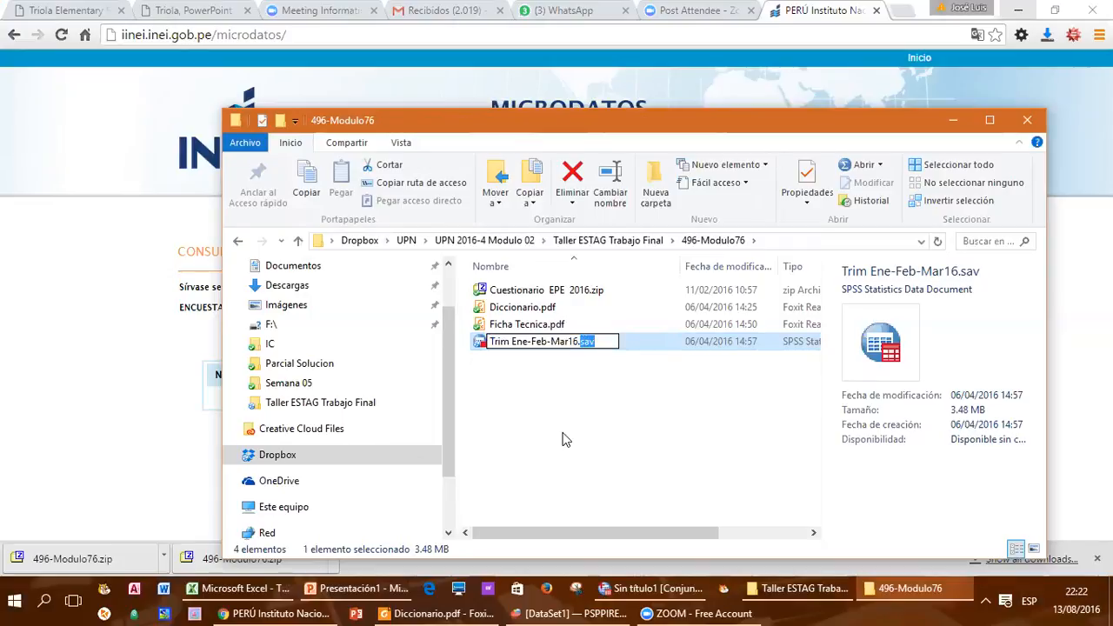
{"action": "left_click", "coordinate": [557, 409]}
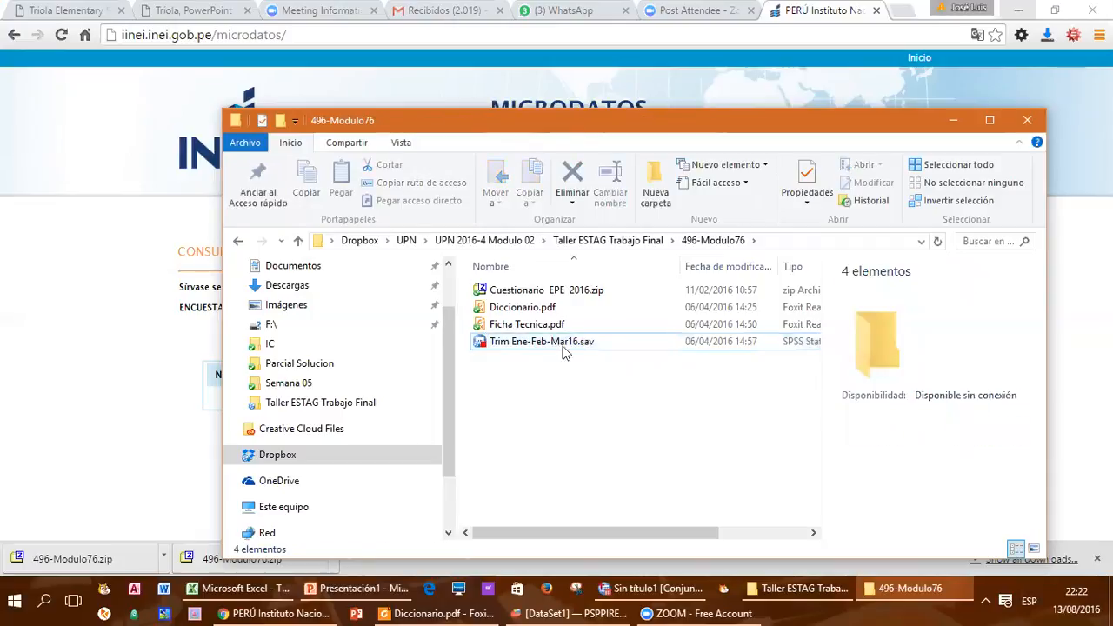
Step: Switch to SPSS and open Trim Ene-Feb-Mar16.sav using the copied 496-Modulo76 folder path, accepting the minimum required width for string variables
{"action": "left_click", "coordinate": [790, 241]}
{"action": "key", "text": "ctrl+c"}
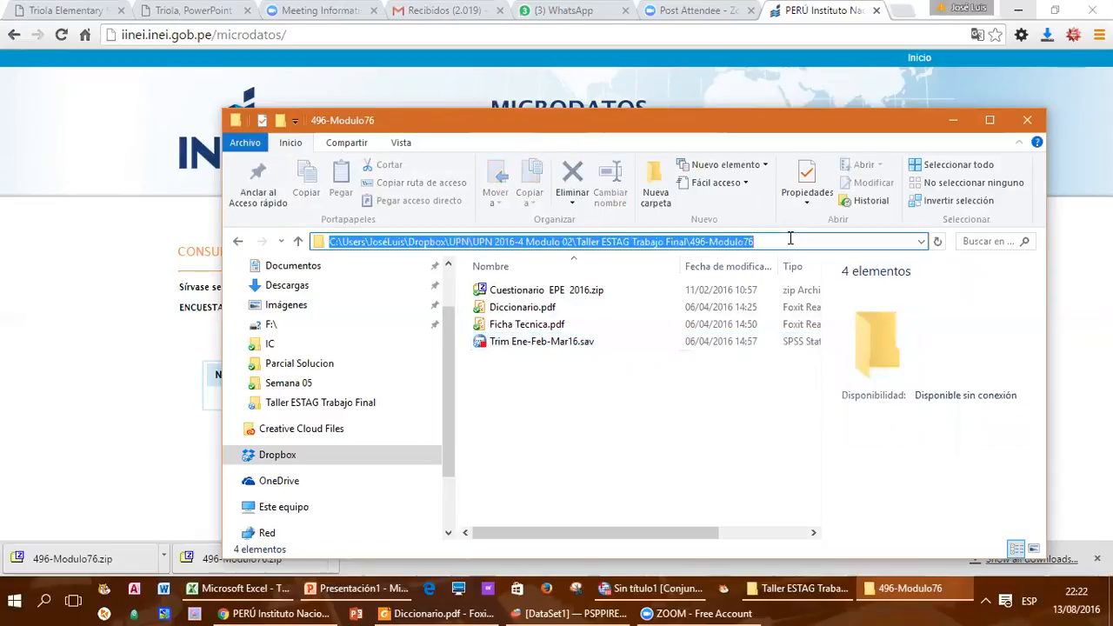
{"action": "left_click", "coordinate": [666, 595]}
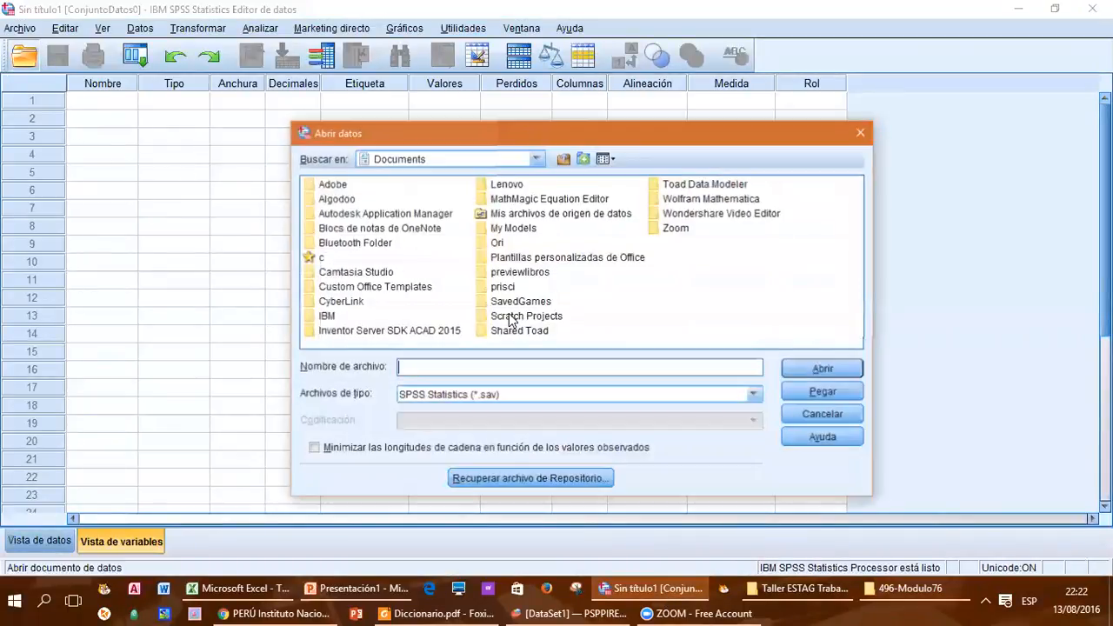
{"action": "key", "text": "ctrl+v"}
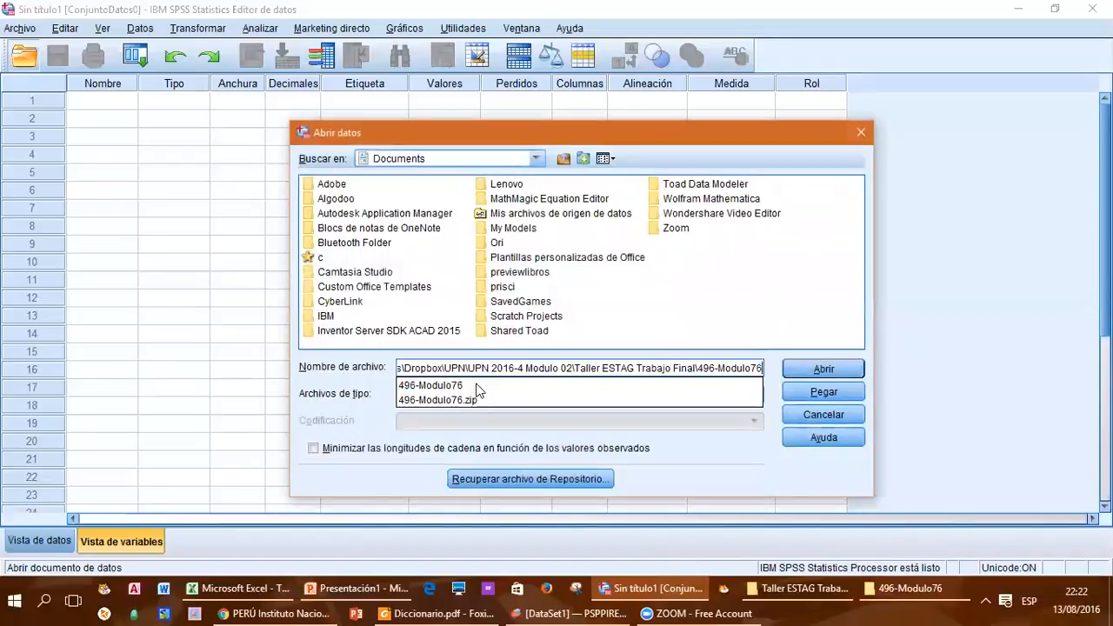
{"action": "left_click", "coordinate": [797, 372]}
{"action": "left_click", "coordinate": [403, 195]}
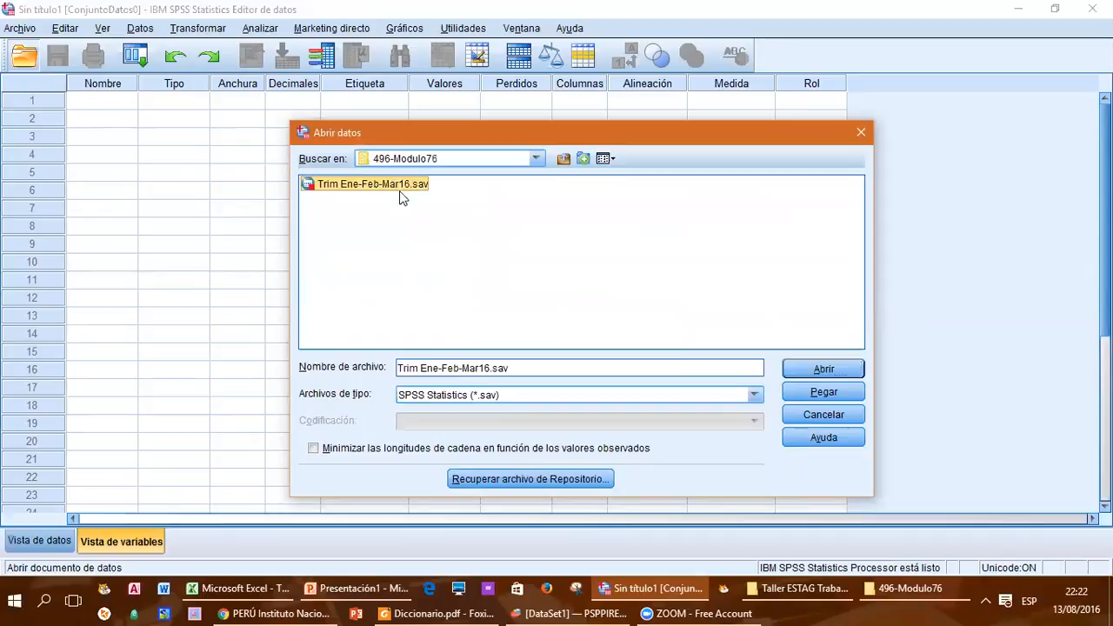
{"action": "left_click", "coordinate": [823, 369]}
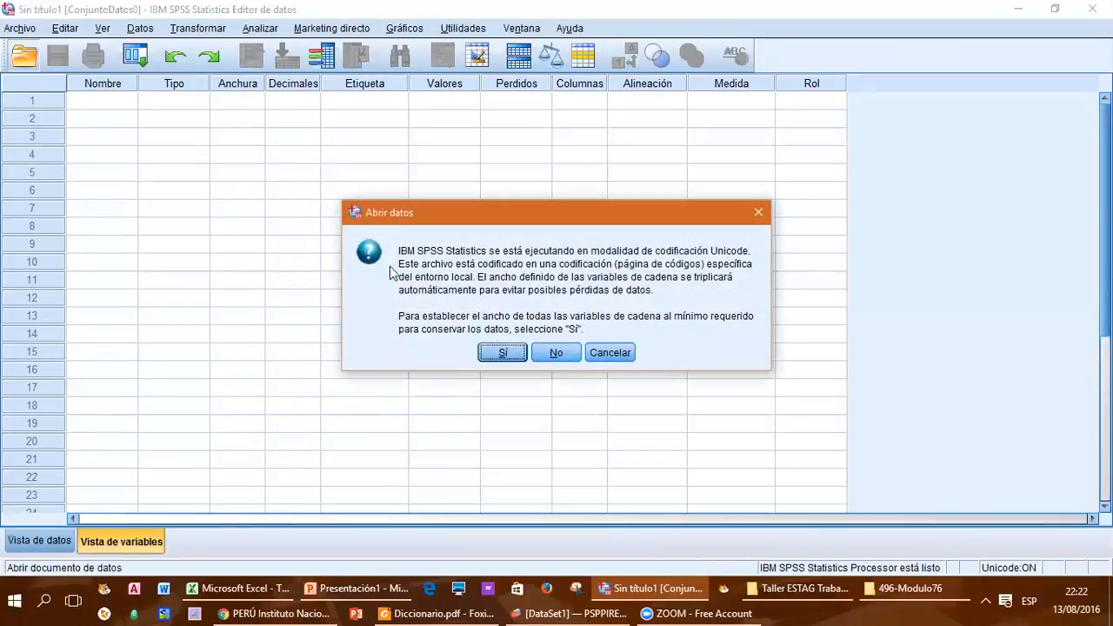
{"action": "left_click", "coordinate": [503, 355]}
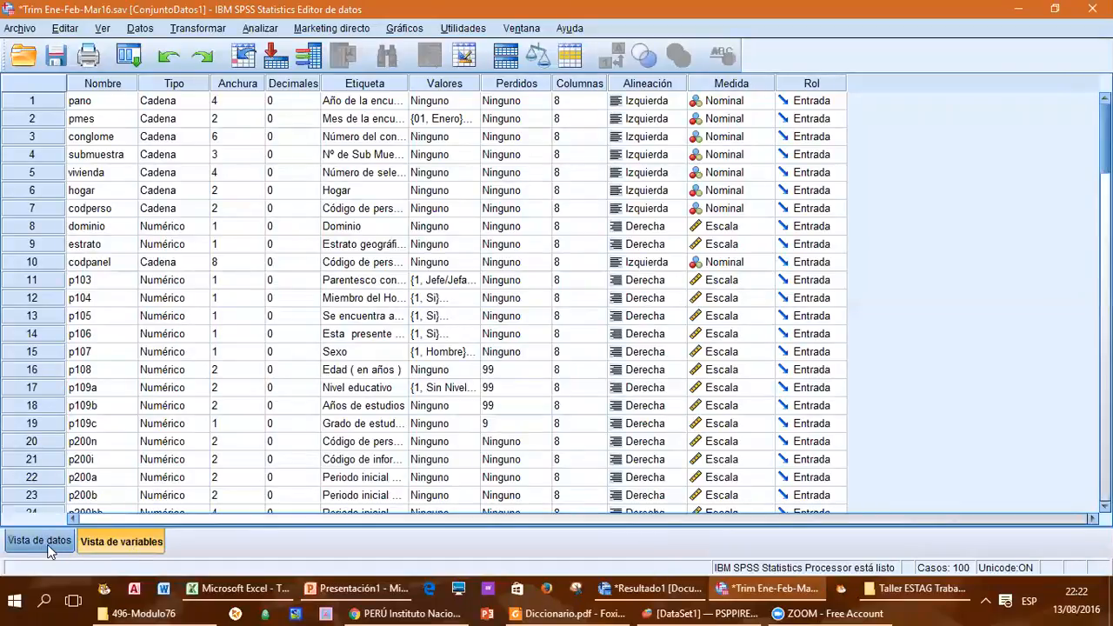
Step: Show the survey's case data and examine the coded entries of p103 and p104 for the first case
{"action": "left_click", "coordinate": [39, 541]}
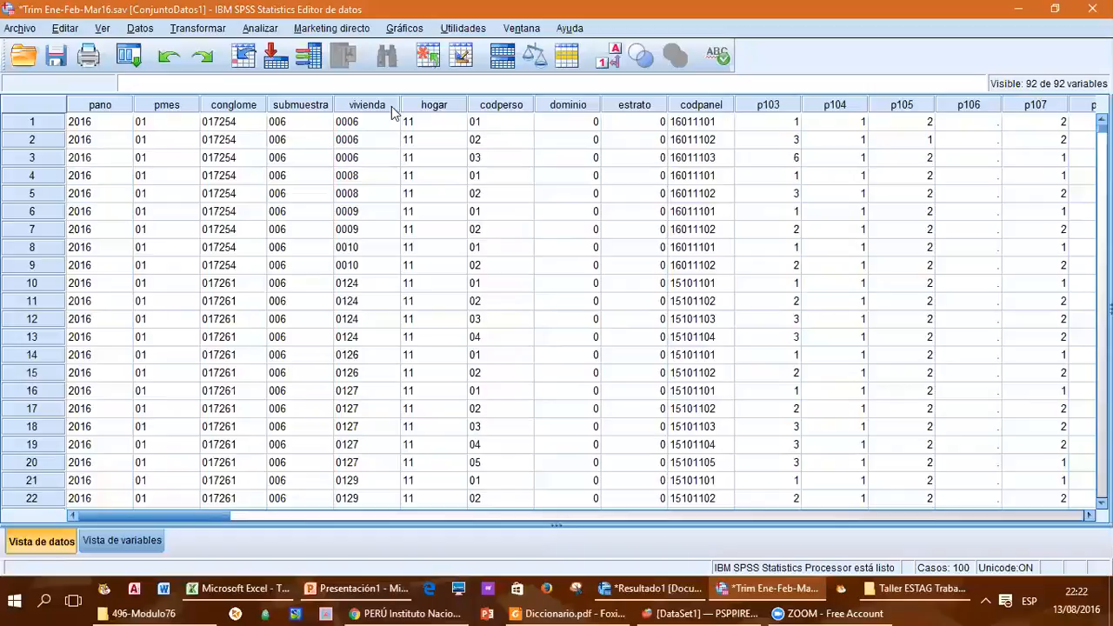
{"action": "left_click", "coordinate": [782, 122]}
{"action": "left_click", "coordinate": [844, 121]}
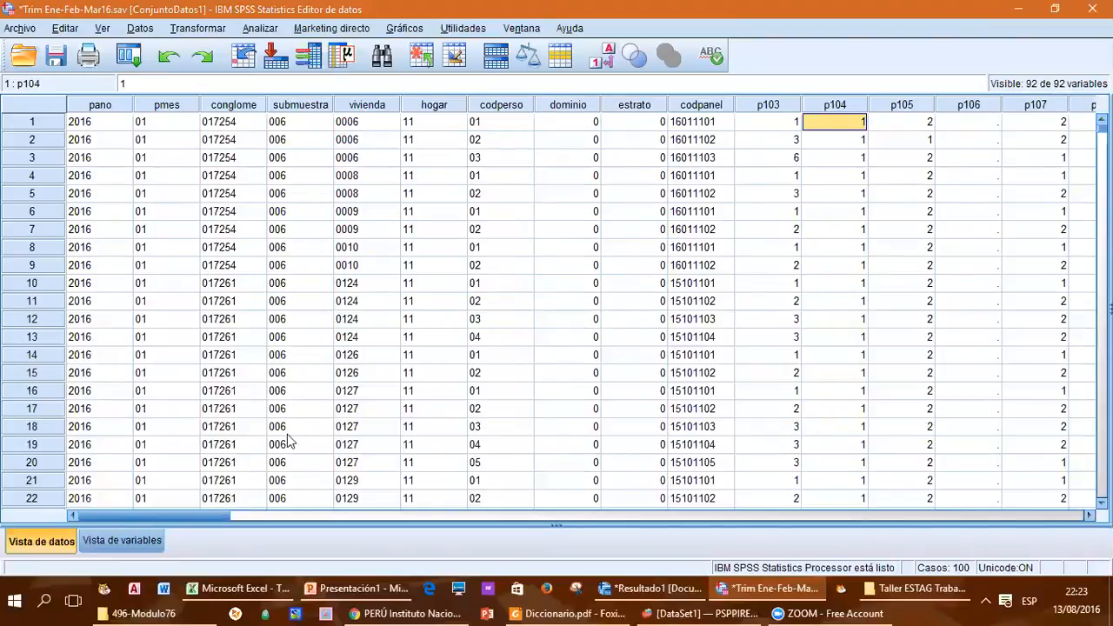
{"action": "left_click", "coordinate": [813, 606]}
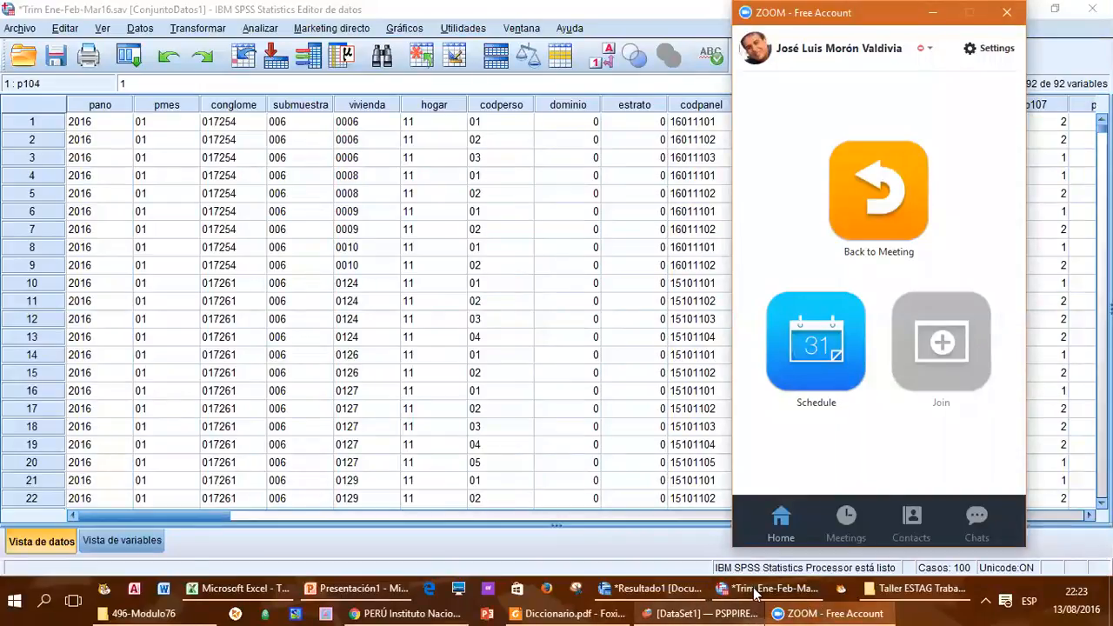
{"action": "left_click", "coordinate": [830, 609]}
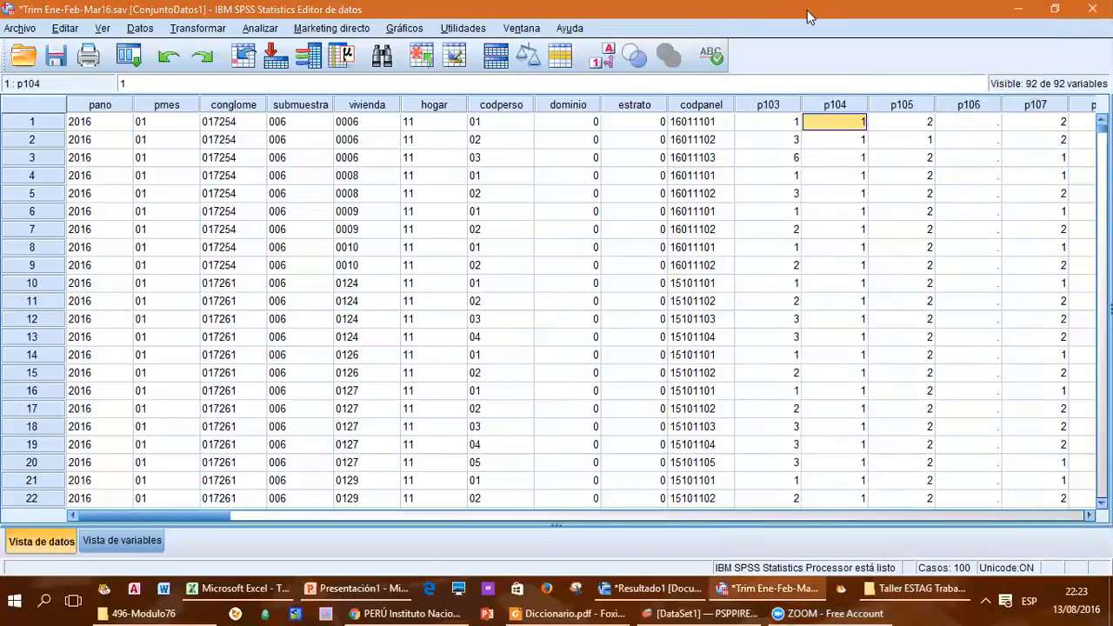
{"action": "left_click", "coordinate": [678, 18]}
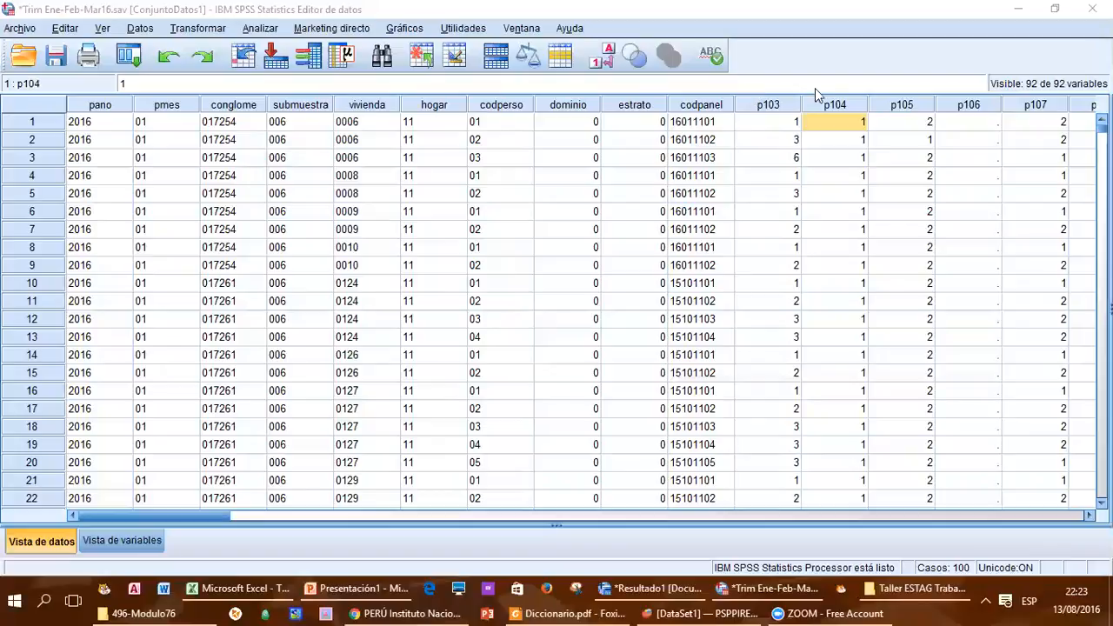
Step: Switch from the data view to the variable view and go through the variable names around p103 and p104
{"action": "left_click", "coordinate": [39, 546]}
{"action": "left_click", "coordinate": [40, 545]}
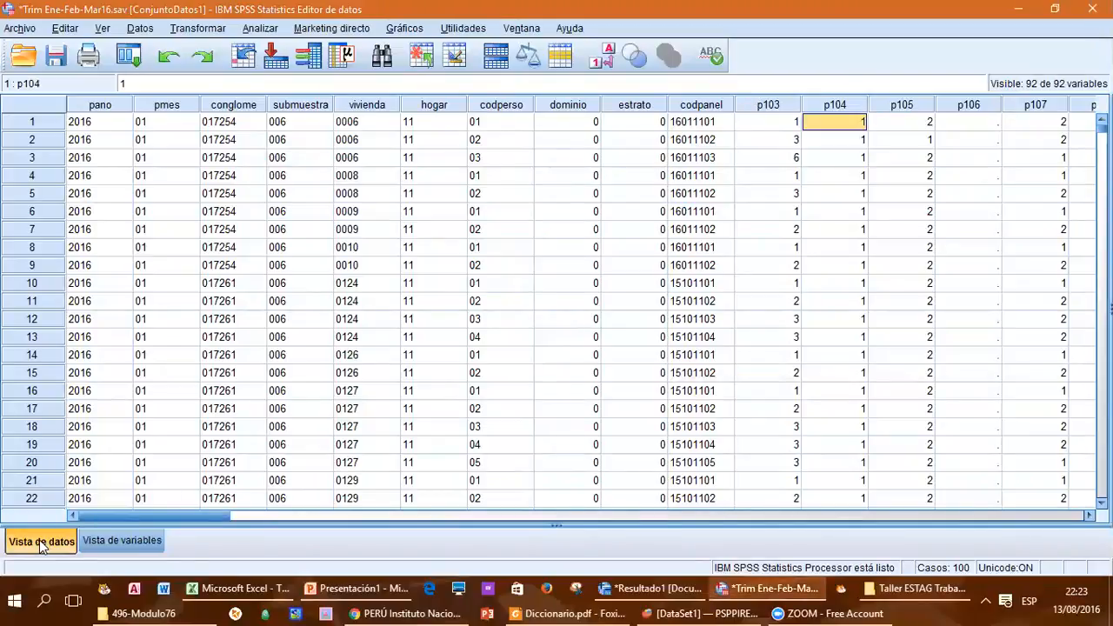
{"action": "left_click", "coordinate": [104, 540]}
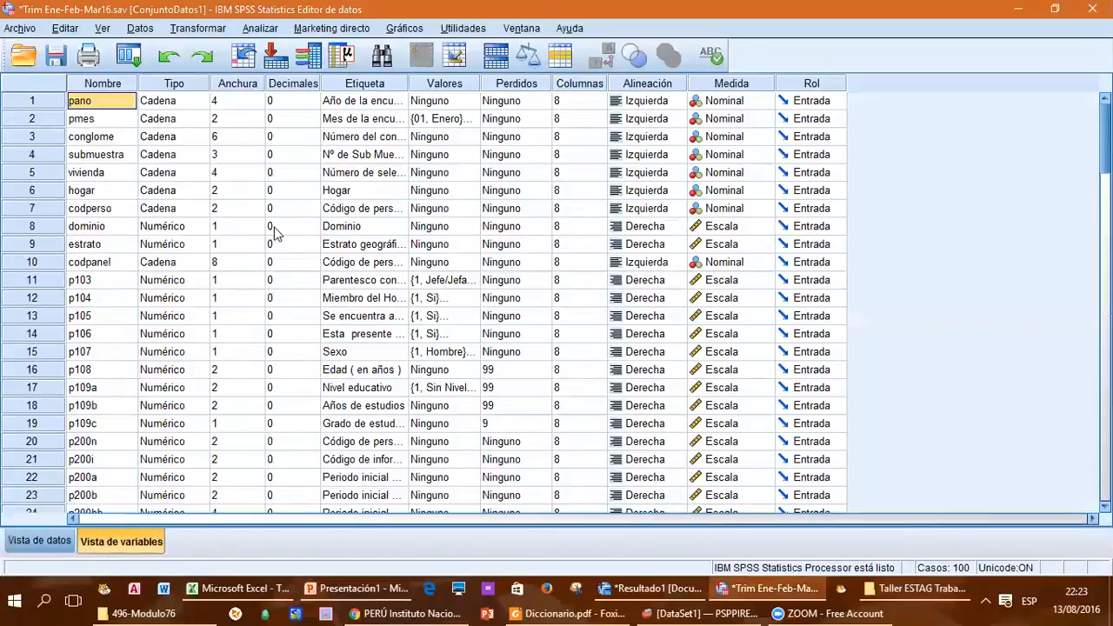
{"action": "key", "text": "Down"}
{"action": "key", "text": "Down"}
{"action": "key", "text": "Down"}
{"action": "key", "text": "Down"}
{"action": "key", "text": "Down"}
{"action": "key", "text": "Down"}
{"action": "key", "text": "Down"}
{"action": "key", "text": "Down"}
{"action": "key", "text": "Down"}
{"action": "key", "text": "Down"}
{"action": "key", "text": "Down"}
{"action": "key", "text": "Down"}
{"action": "key", "text": "Down"}
{"action": "key", "text": "Up"}
{"action": "key", "text": "Up"}
{"action": "key", "text": "Up"}
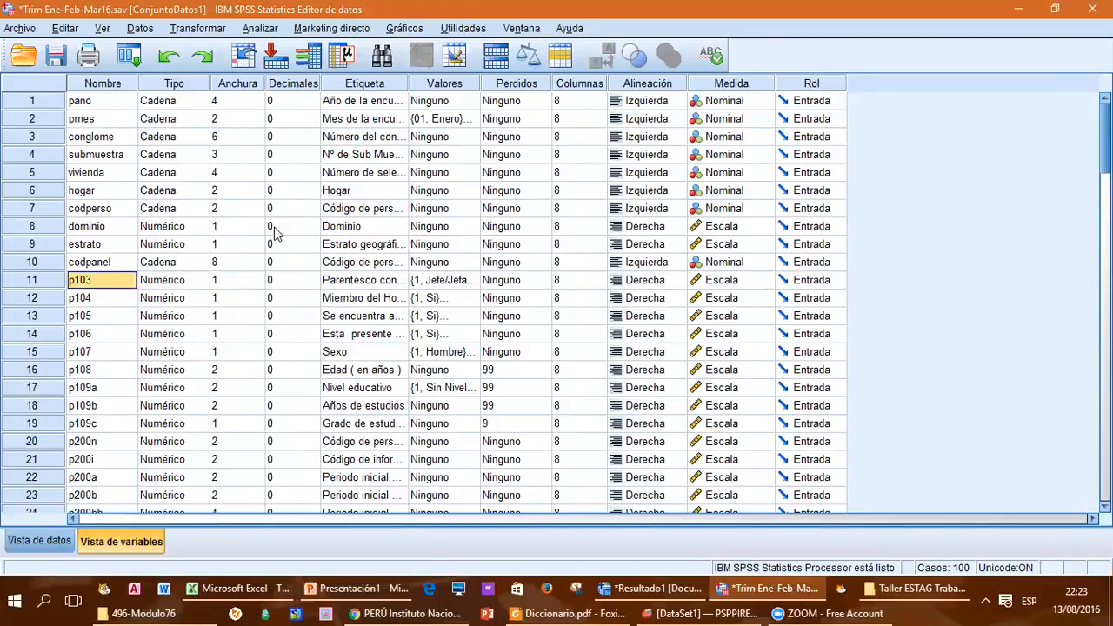
{"action": "key", "text": "Down"}
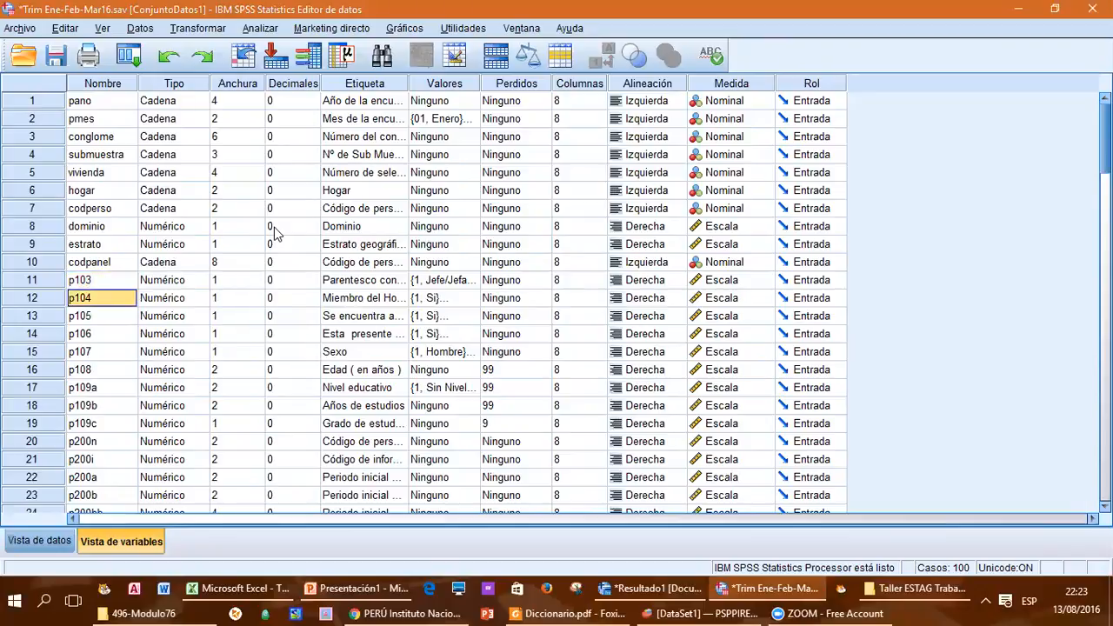
{"action": "key", "text": "Up"}
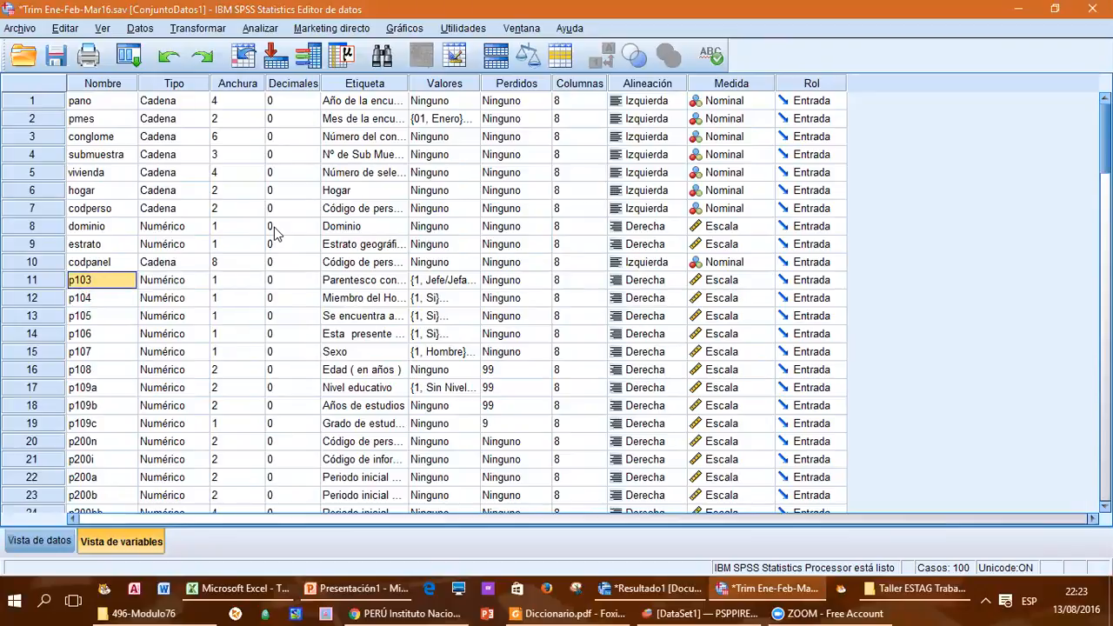
Step: Widen the Etiqueta column to make p103's label more readable and select that label
{"action": "key", "text": "Right"}
{"action": "key", "text": "Right"}
{"action": "key", "text": "Right"}
{"action": "key", "text": "Right"}
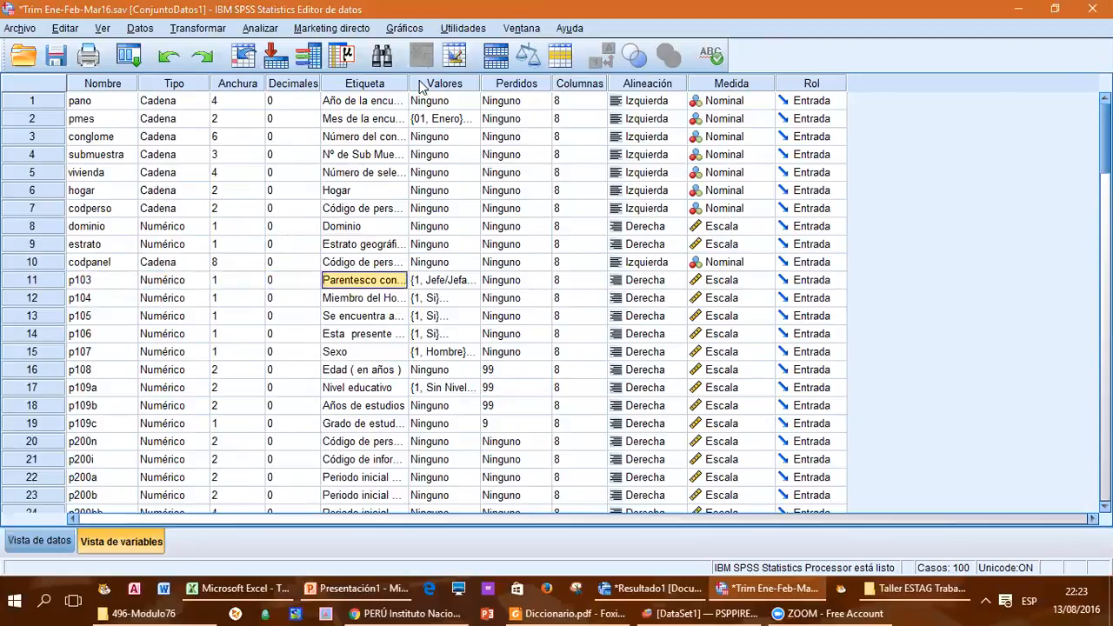
{"action": "left_click_drag", "start_coordinate": [402, 83], "coordinate": [453, 84]}
{"action": "left_click", "coordinate": [380, 287]}
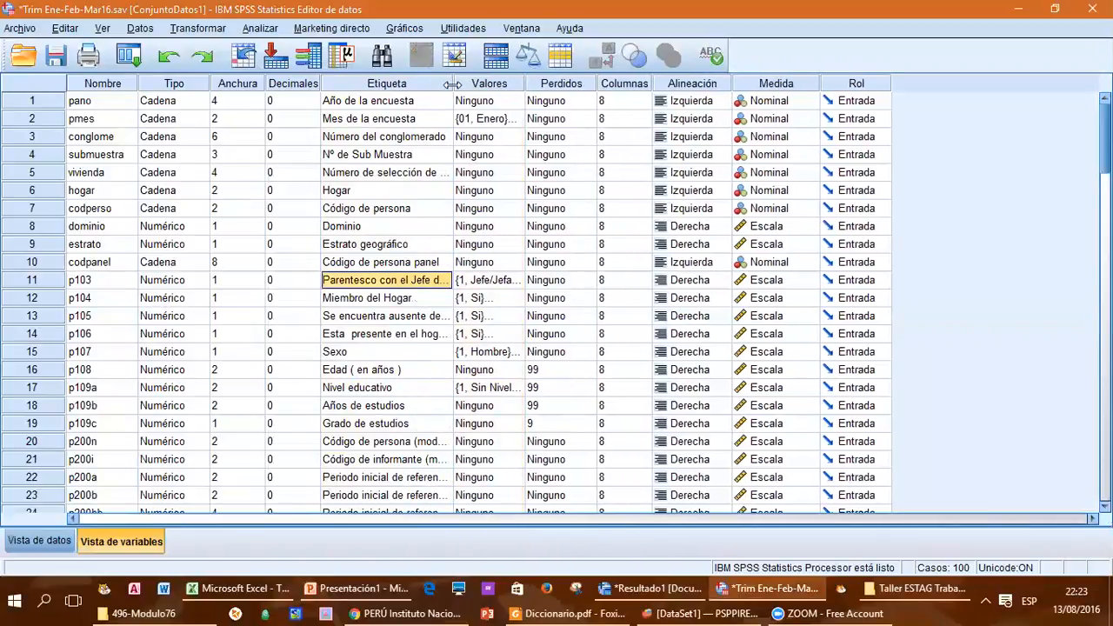
Step: Widen the Valores column and view the value labels of p107 (Sexo), closing them without changes
{"action": "left_click", "coordinate": [92, 353]}
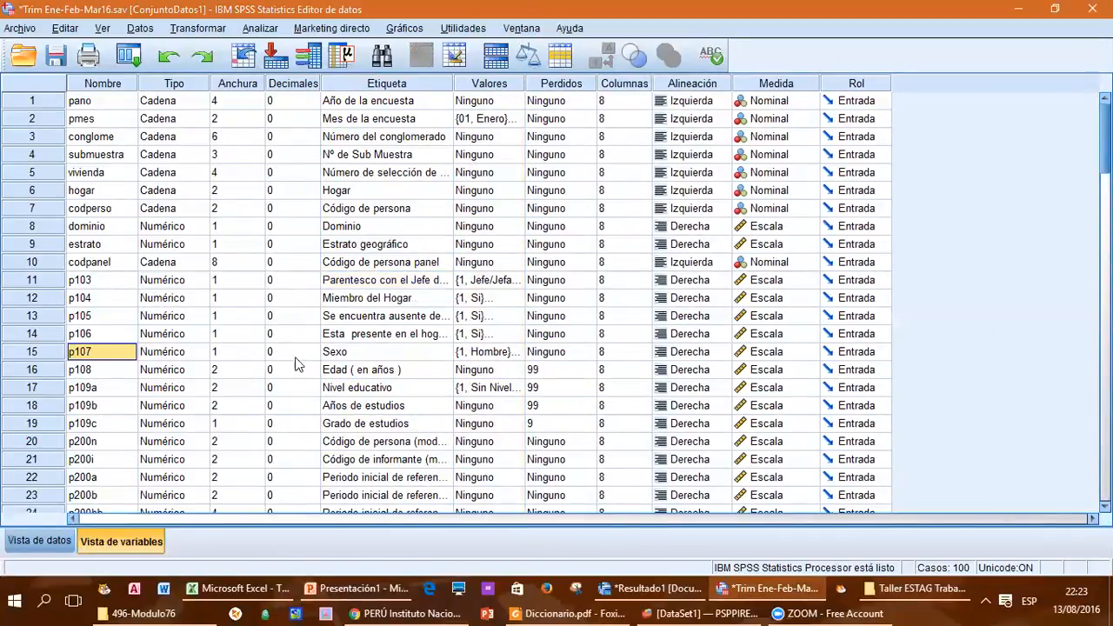
{"action": "left_click", "coordinate": [353, 354]}
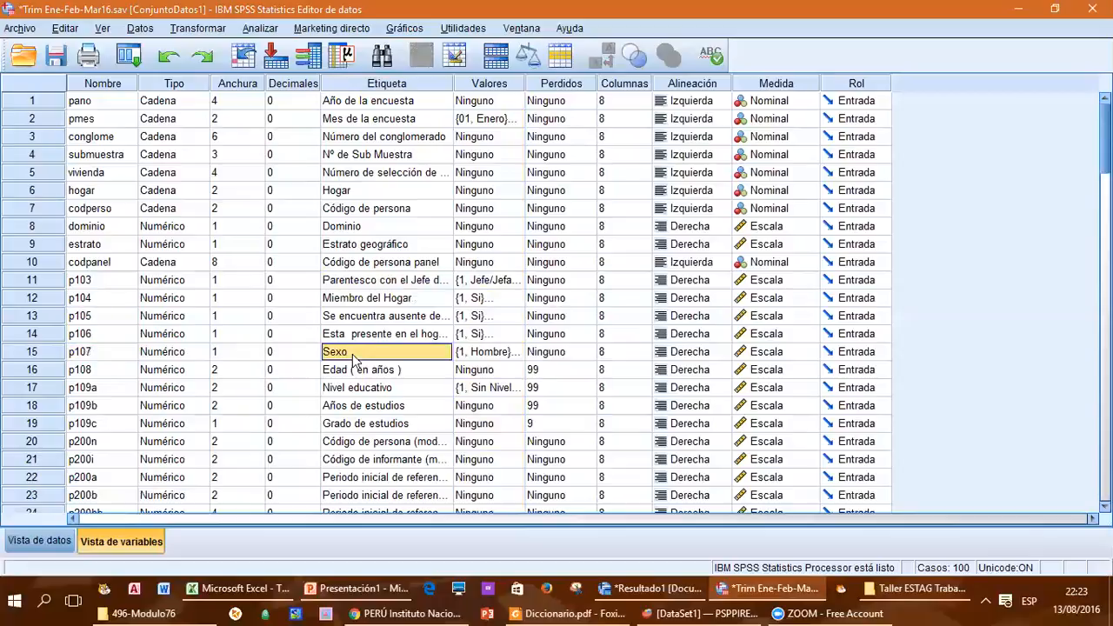
{"action": "left_click", "coordinate": [489, 353]}
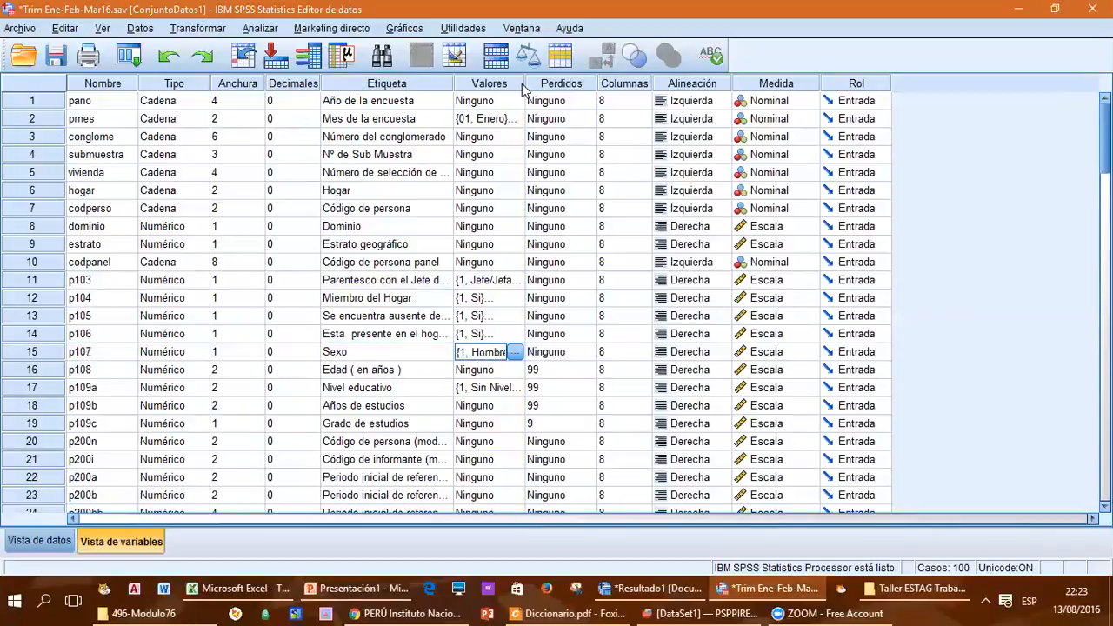
{"action": "left_click_drag", "start_coordinate": [524, 84], "coordinate": [571, 83]}
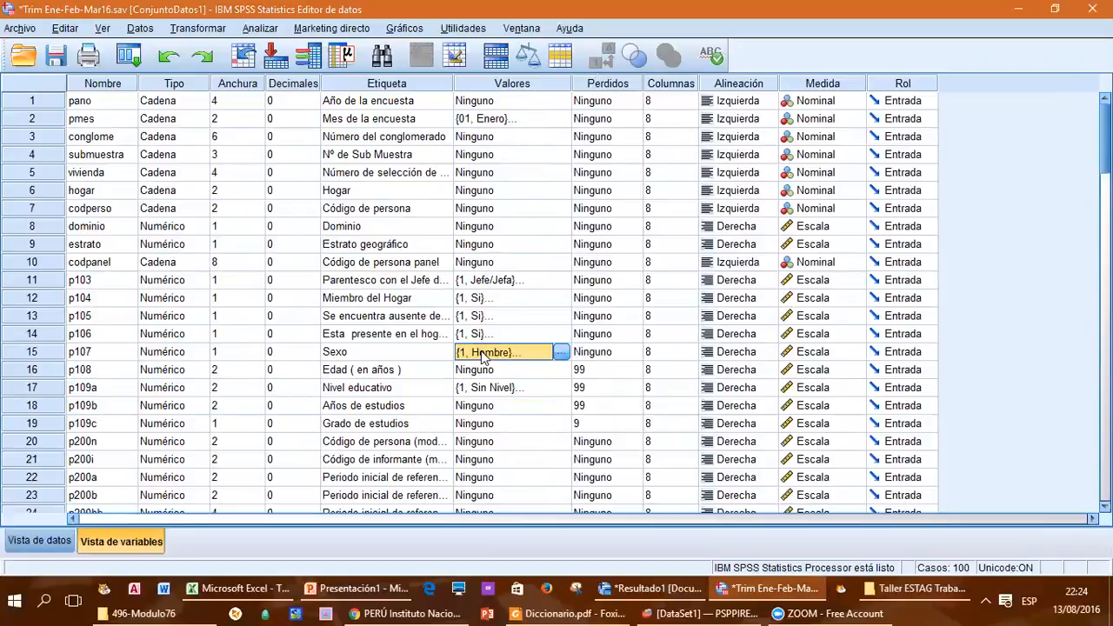
{"action": "left_click", "coordinate": [563, 353]}
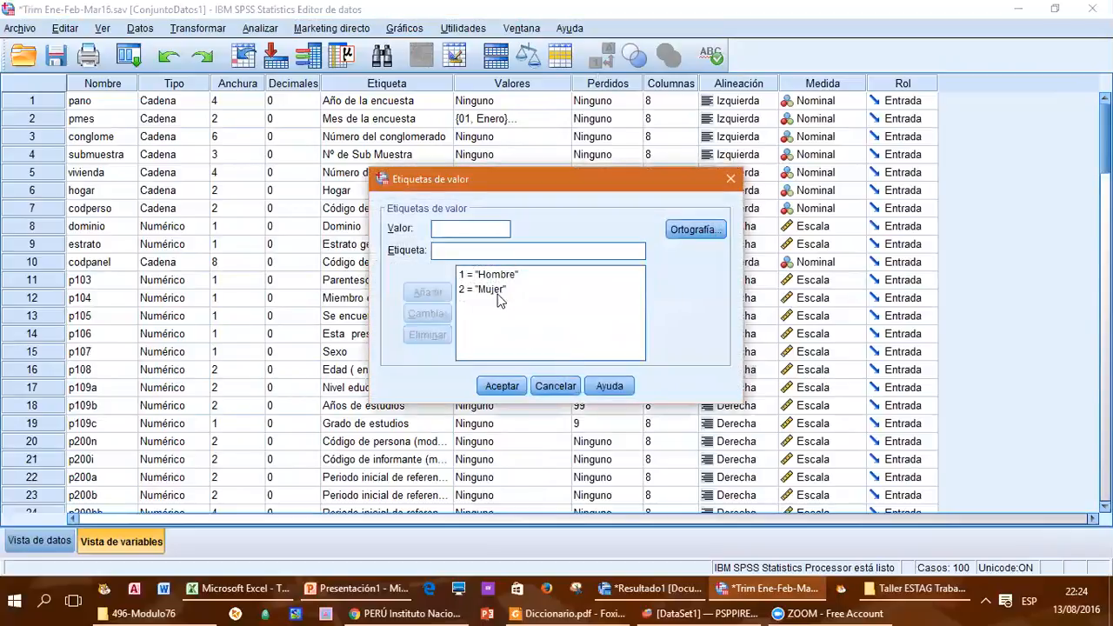
{"action": "left_click", "coordinate": [557, 386]}
Step: View the value labels of p109a (Nivel educativo) and close them without changes
{"action": "left_click", "coordinate": [501, 393]}
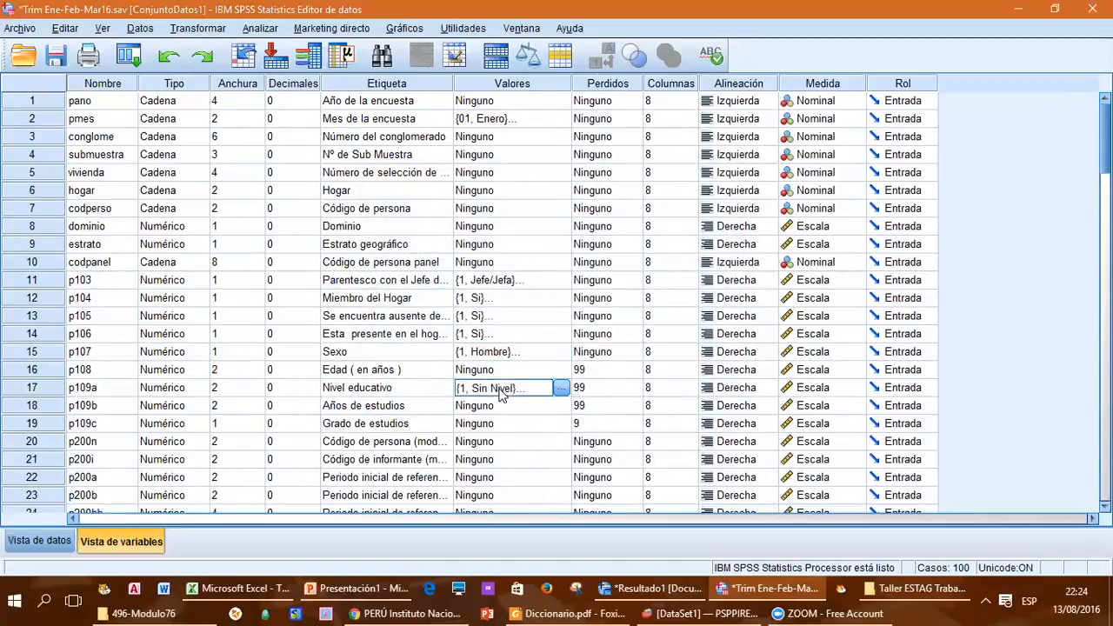
{"action": "left_click", "coordinate": [85, 393]}
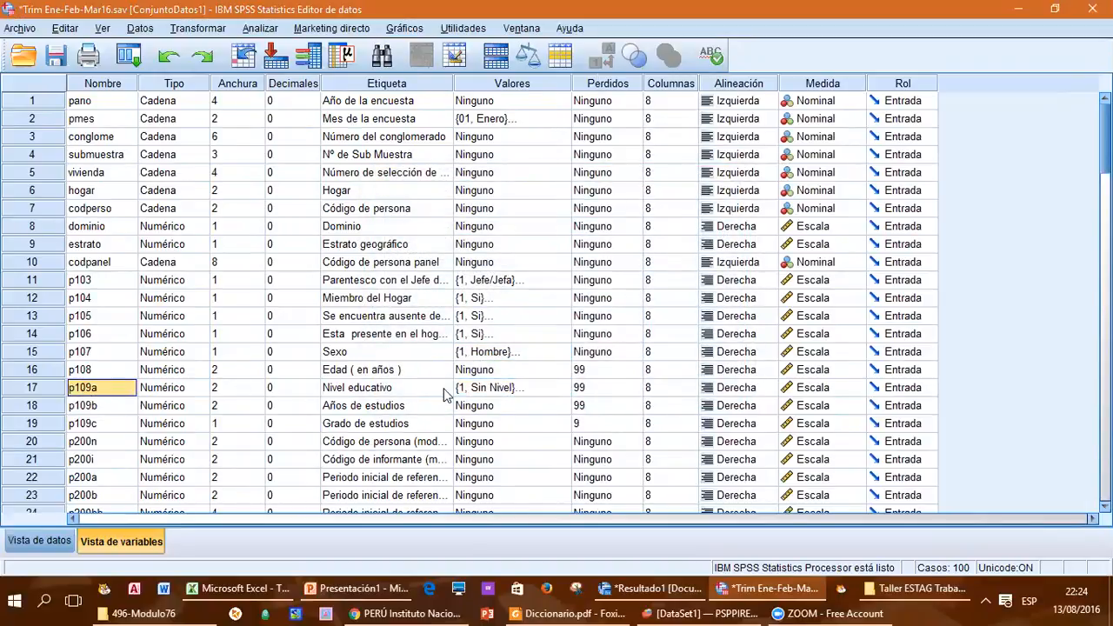
{"action": "left_click", "coordinate": [486, 393]}
{"action": "left_click", "coordinate": [559, 389]}
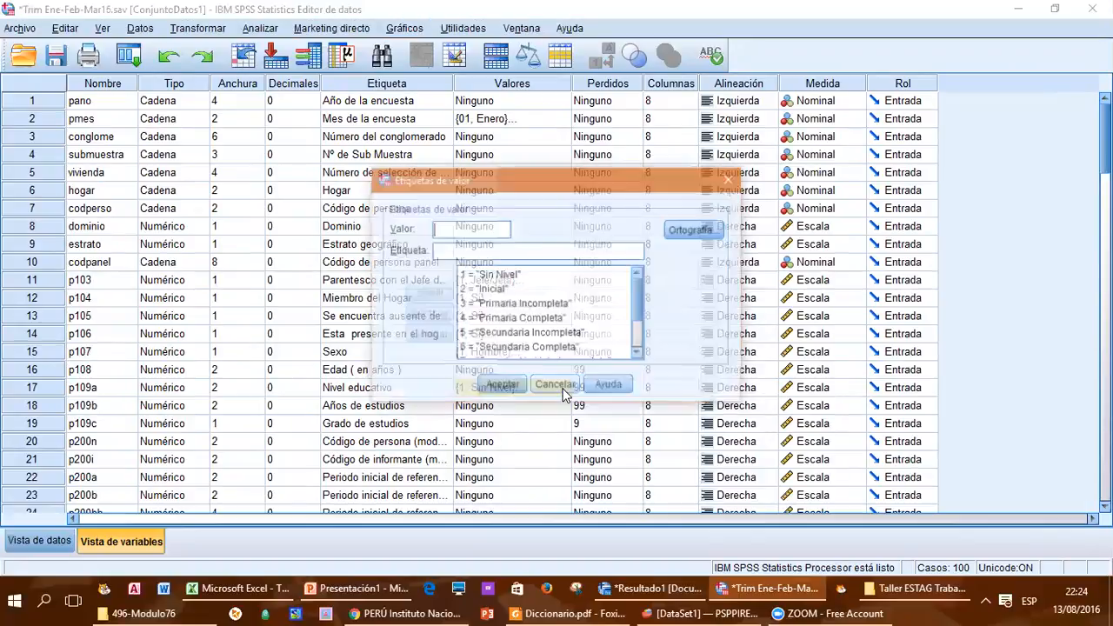
{"action": "mouse_move", "coordinate": [638, 308]}
{"action": "left_mouse_down"}
{"action": "mouse_move", "coordinate": [645, 339]}
{"action": "mouse_move", "coordinate": [624, 296]}
{"action": "left_mouse_up"}
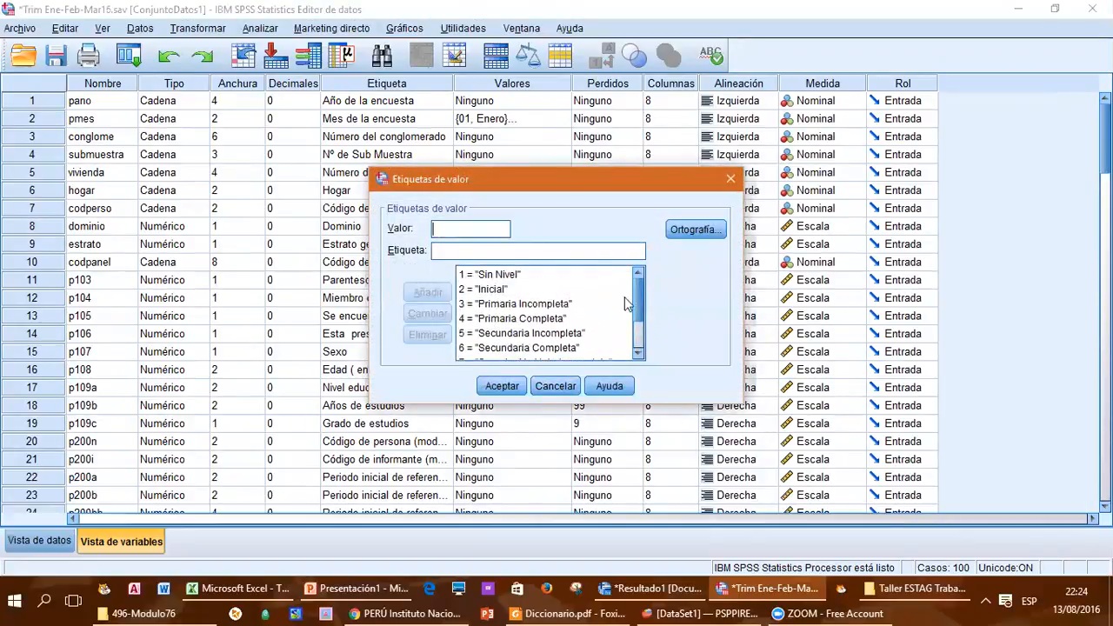
{"action": "left_click", "coordinate": [548, 386]}
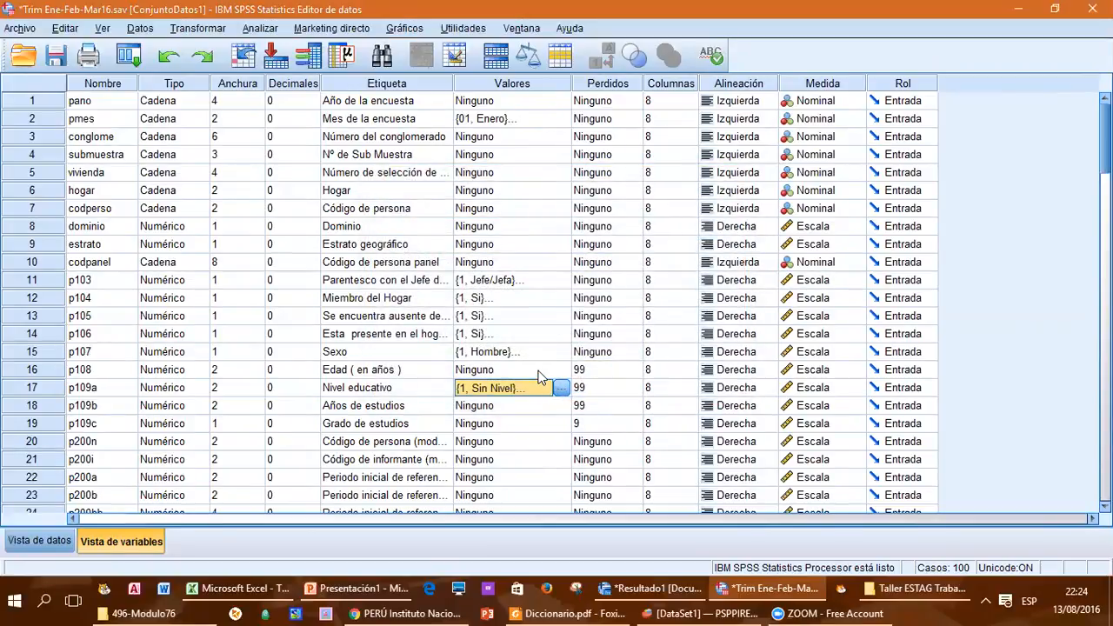
Step: Check the Valores entry of p108 (Edad en años) and the label of the hogar variable
{"action": "left_click", "coordinate": [540, 372]}
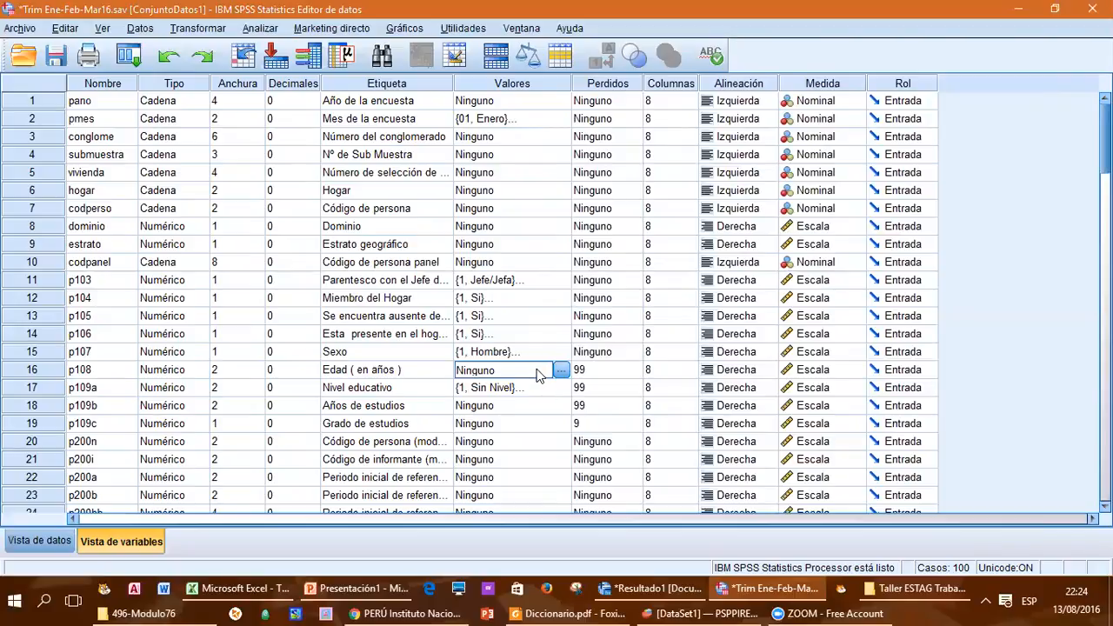
{"action": "mouse_move", "coordinate": [799, 603]}
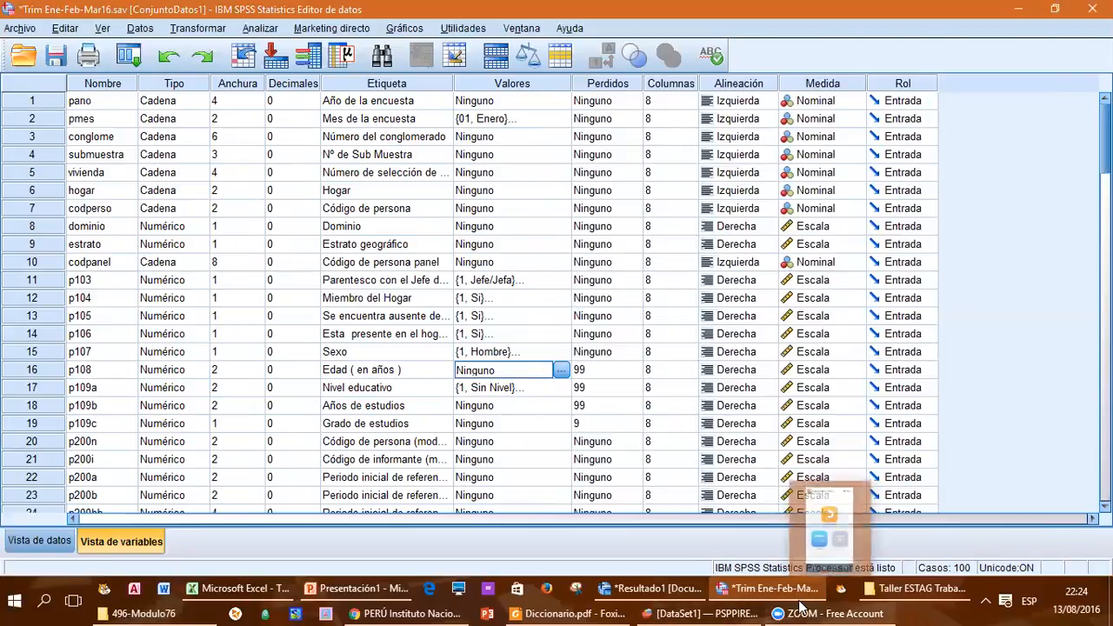
{"action": "left_click", "coordinate": [404, 193]}
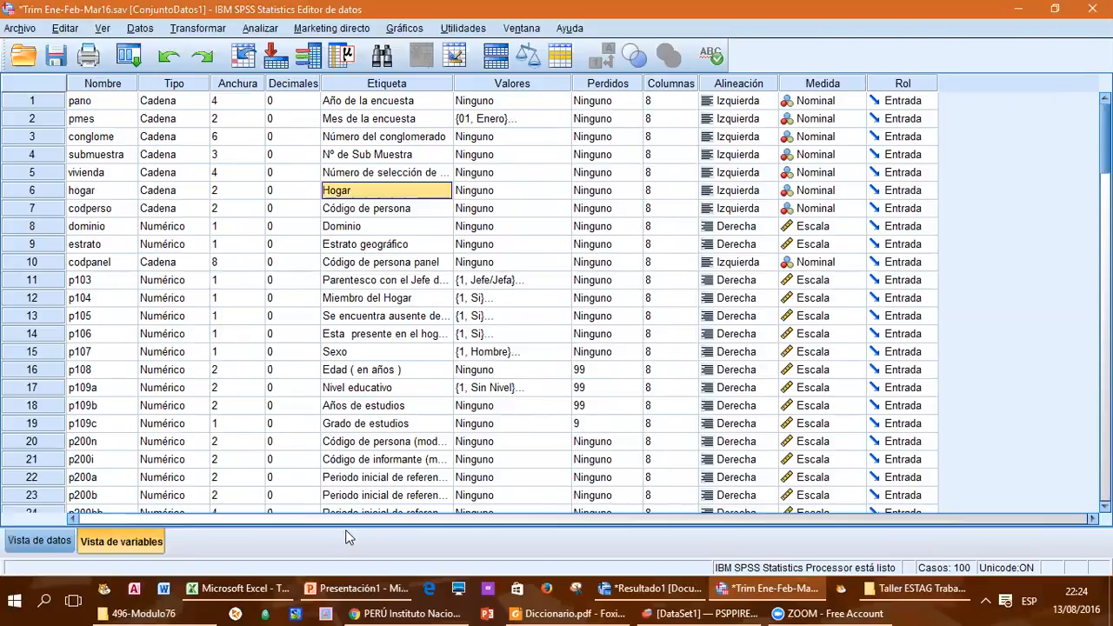
Step: Switch to the PSPPIRE data editor, start opening a data file, and browse to the Downloads folder
{"action": "mouse_move", "coordinate": [678, 600]}
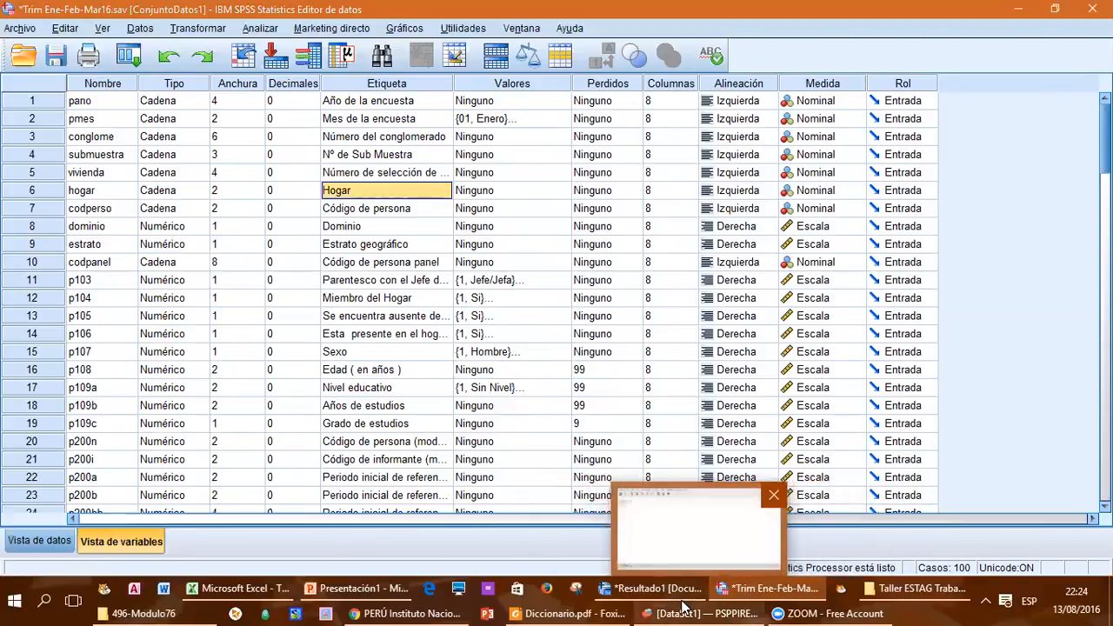
{"action": "left_click", "coordinate": [683, 609]}
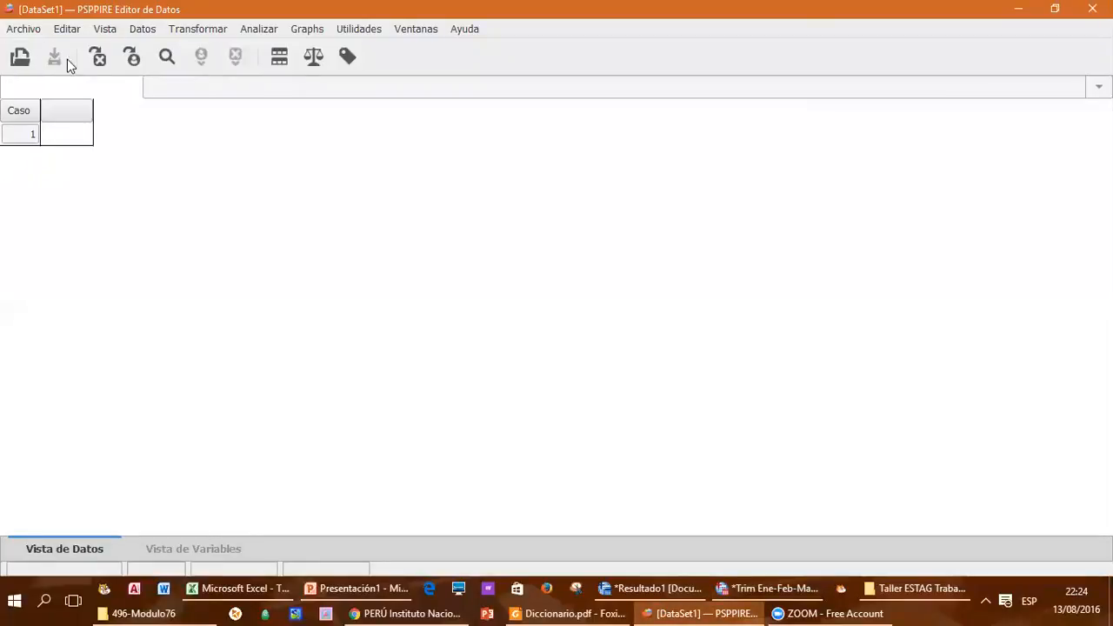
{"action": "left_click", "coordinate": [21, 58]}
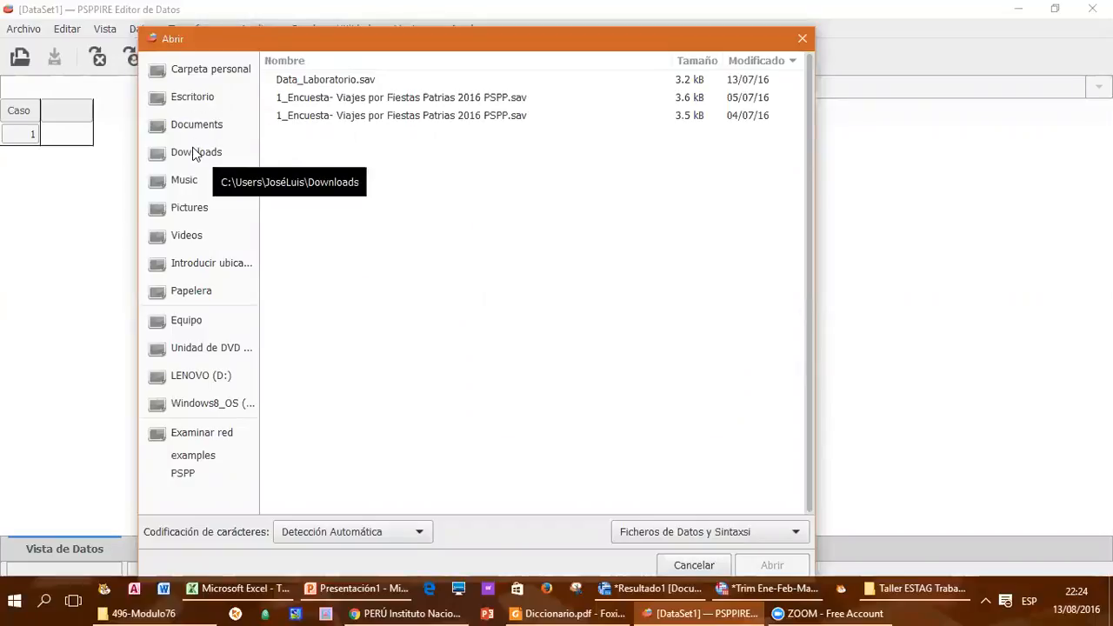
{"action": "left_click", "coordinate": [184, 327]}
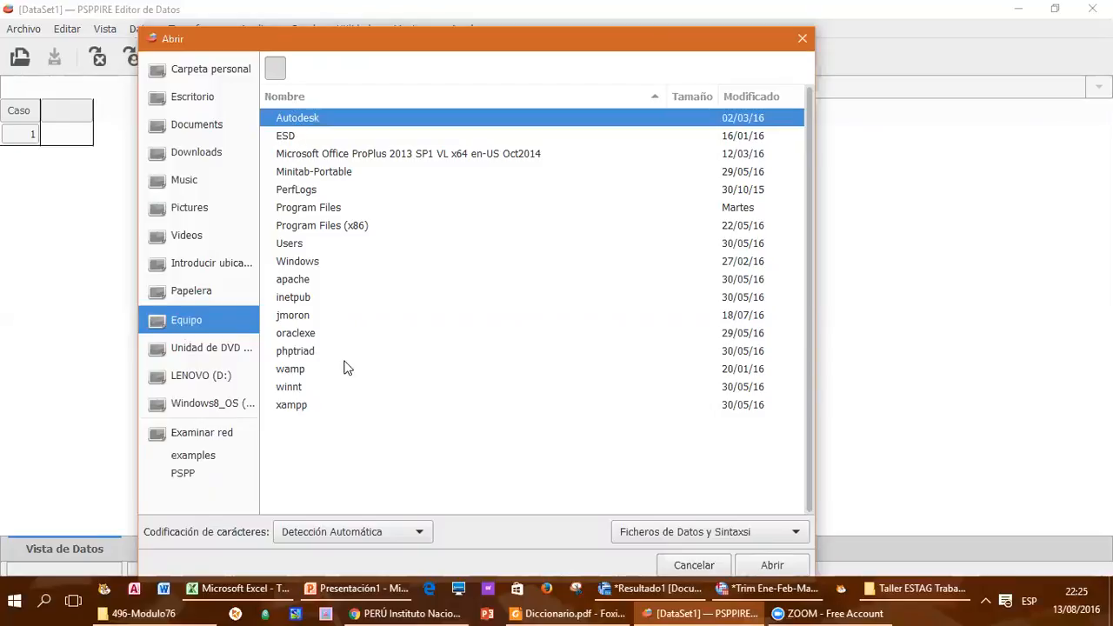
{"action": "left_click", "coordinate": [199, 155]}
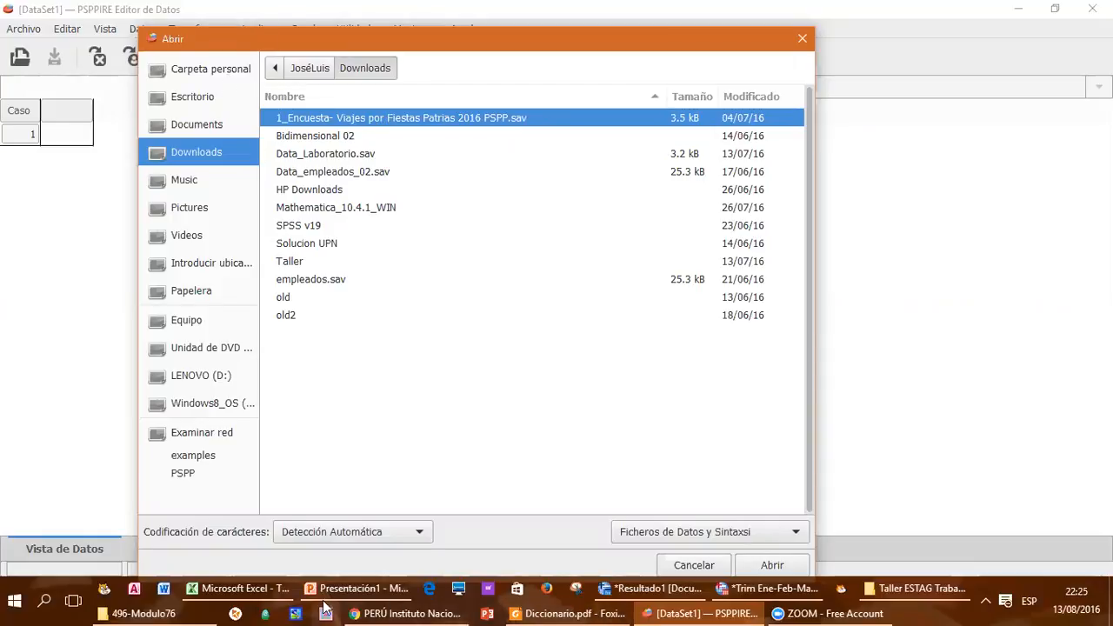
Step: Copy Trim Ene-Feb-Mar16.sav from the 496-Modulo76 folder and paste it into Escritorio in File Explorer
{"action": "left_click", "coordinate": [139, 613]}
{"action": "left_click", "coordinate": [531, 347]}
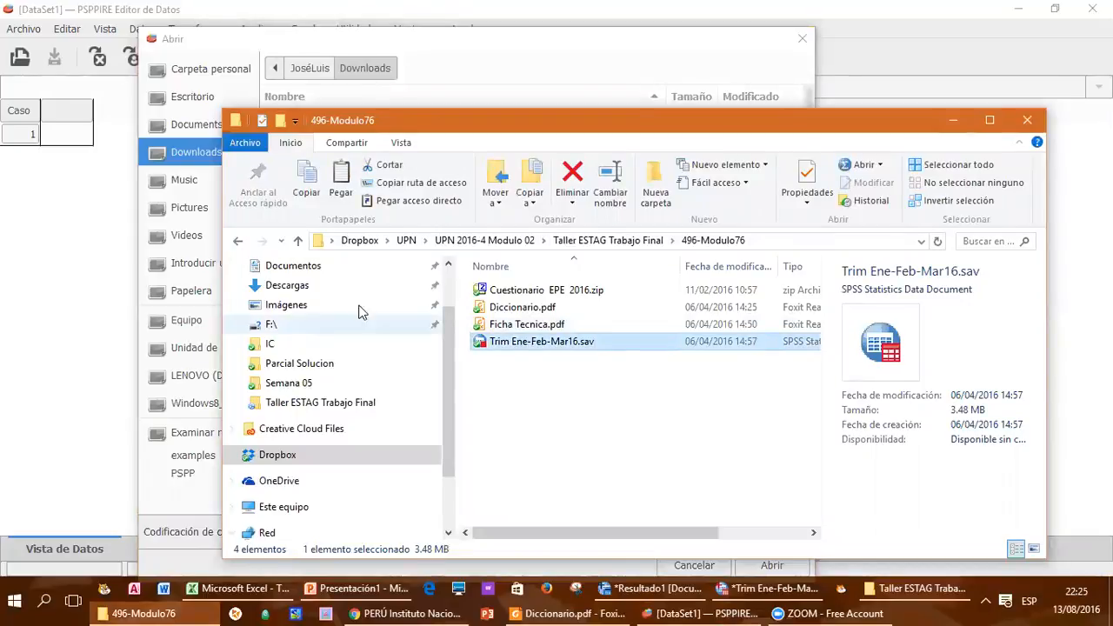
{"action": "left_click", "coordinate": [289, 287]}
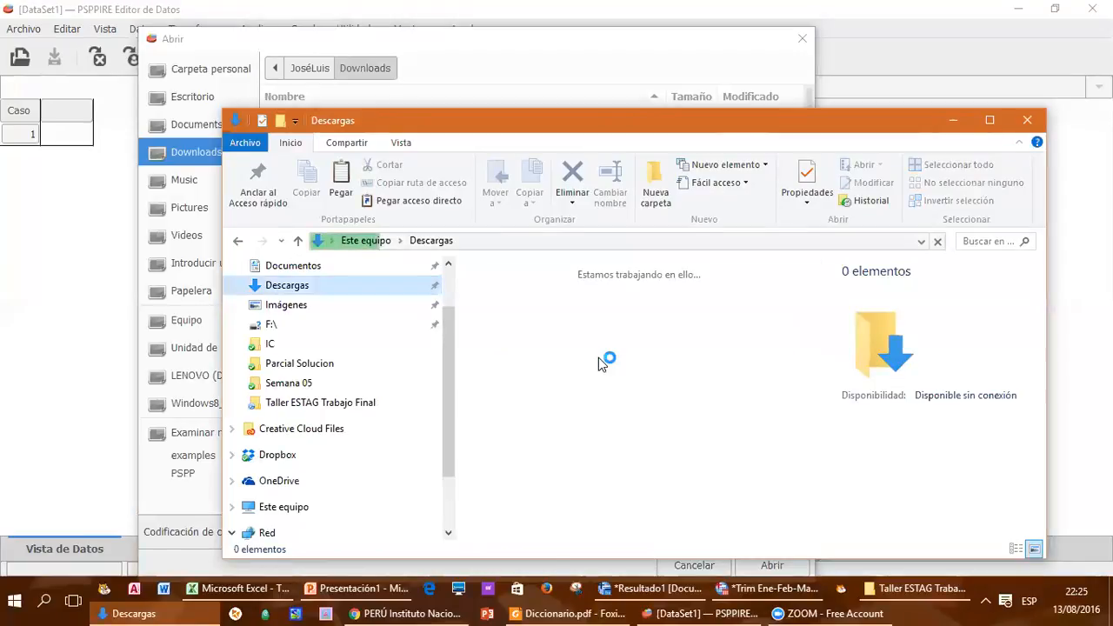
{"action": "left_click_drag", "start_coordinate": [222, 112], "coordinate": [373, 153]}
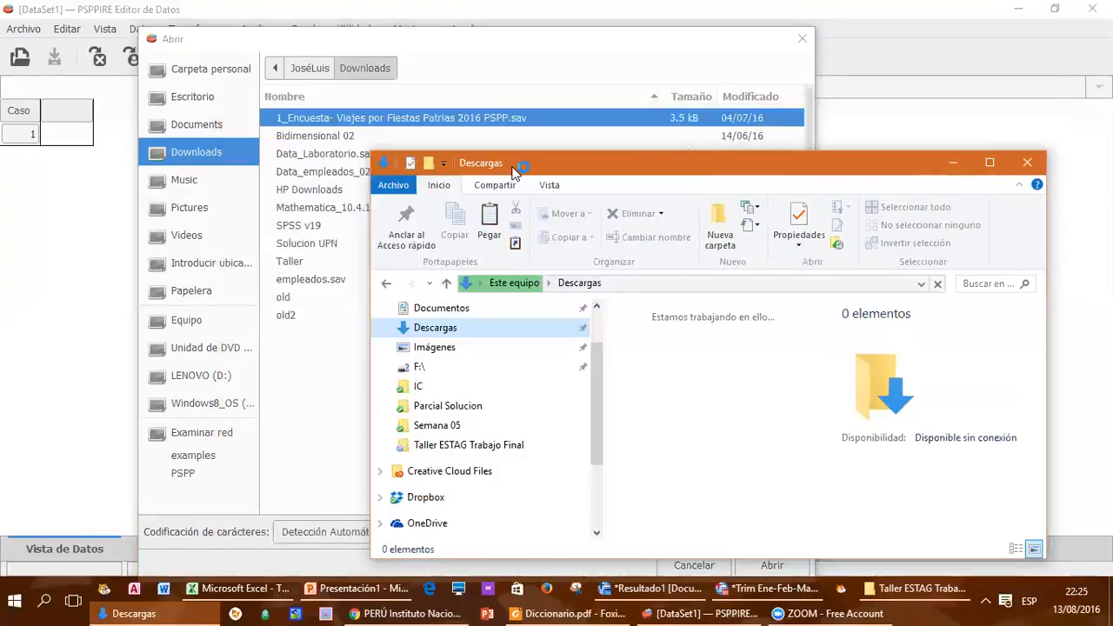
{"action": "left_click_drag", "start_coordinate": [528, 166], "coordinate": [383, 123]}
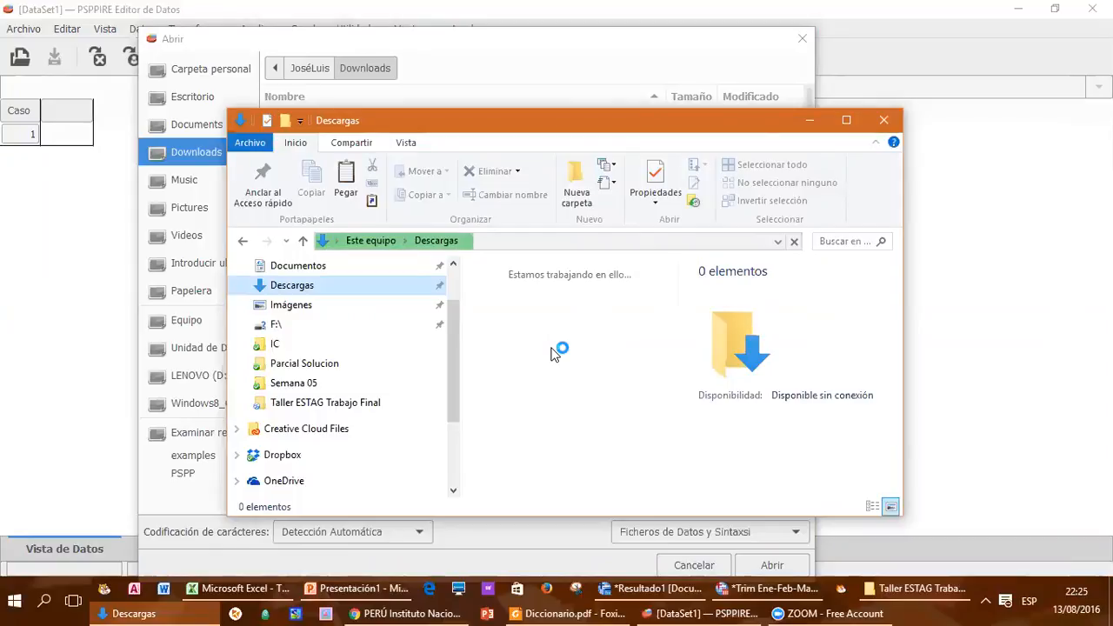
{"action": "left_click", "coordinate": [287, 344]}
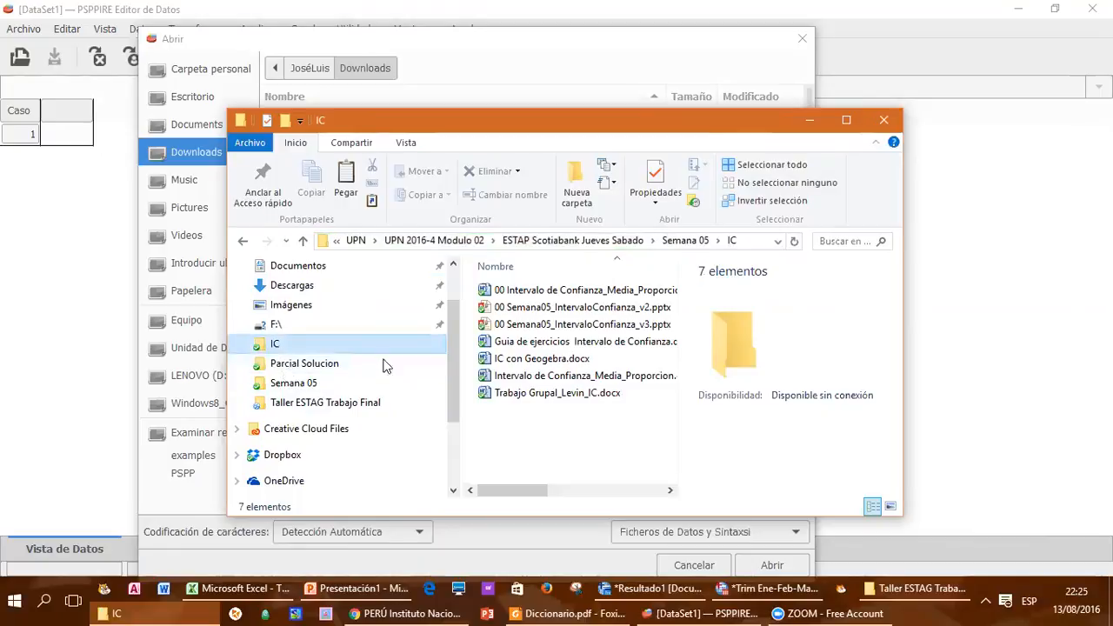
{"action": "scroll", "coordinate": [452, 341], "scroll_direction": "up", "scroll_amount": 2}
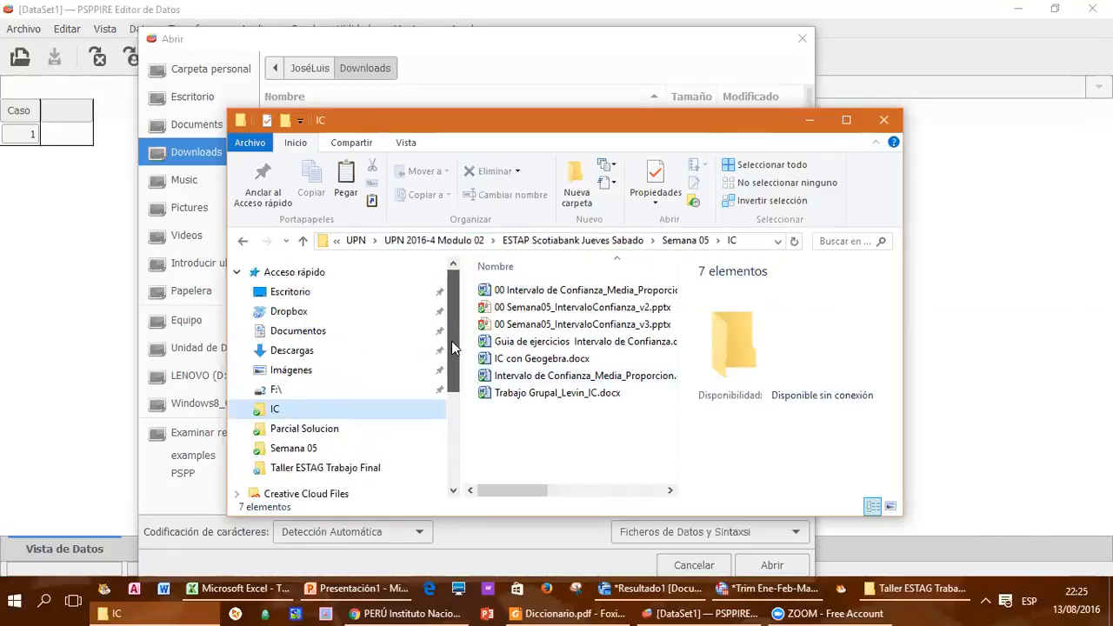
{"action": "left_click", "coordinate": [287, 294]}
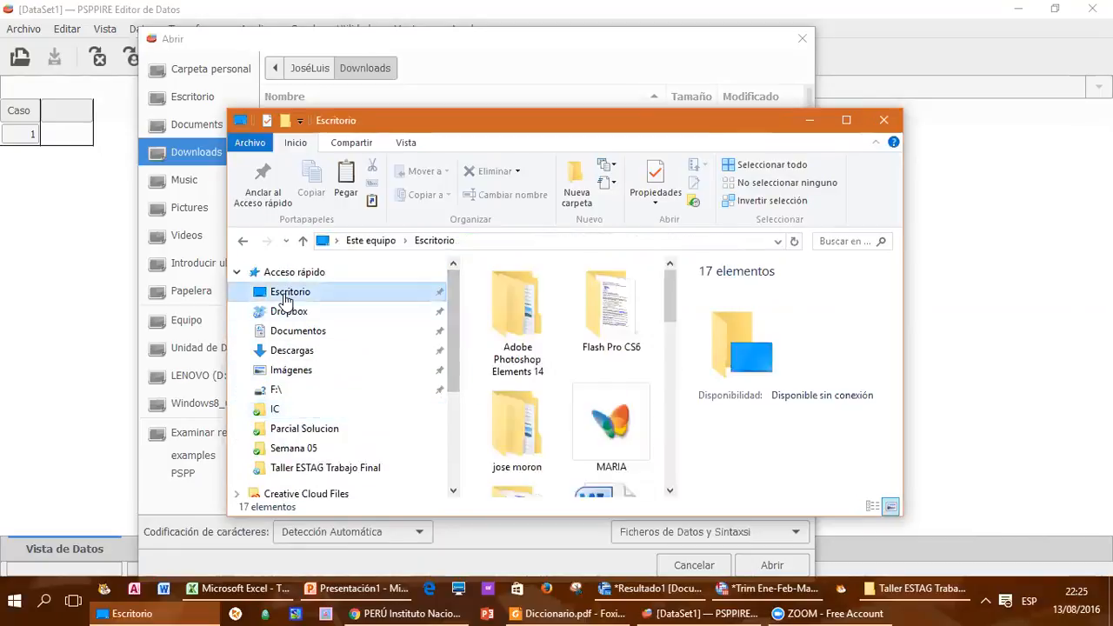
{"action": "right_click", "coordinate": [739, 453]}
{"action": "right_click", "coordinate": [700, 414]}
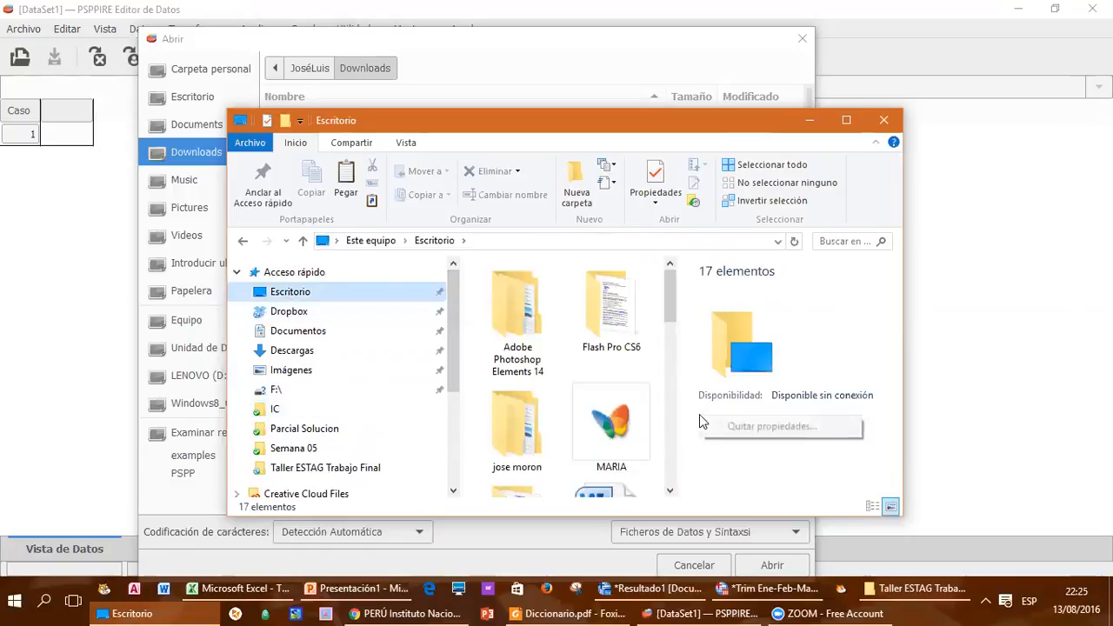
{"action": "right_click", "coordinate": [603, 361]}
{"action": "left_click", "coordinate": [632, 220]}
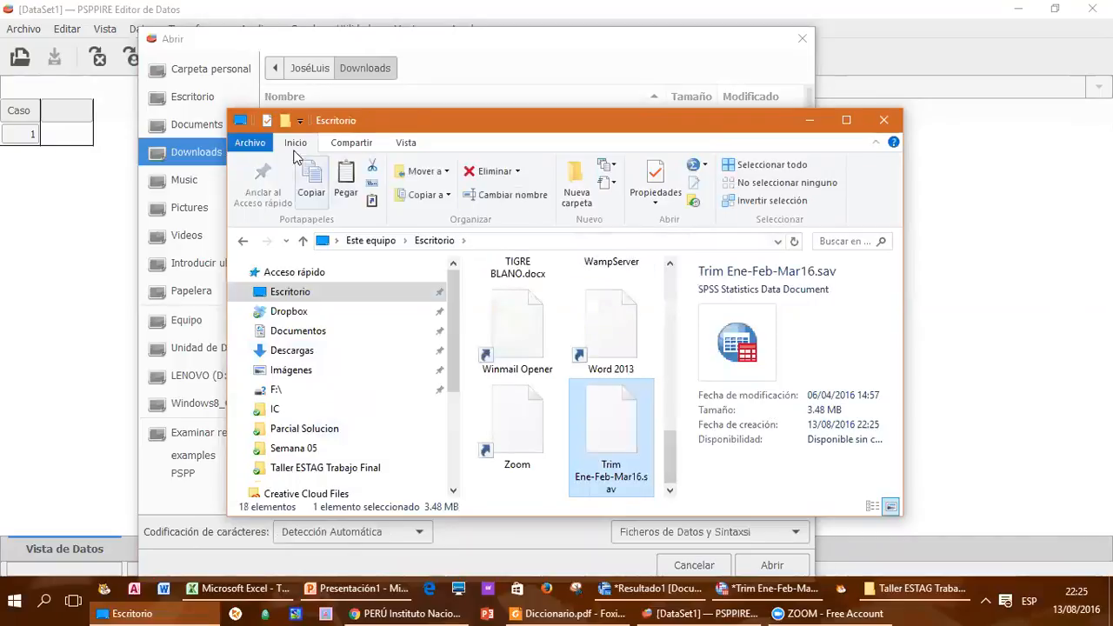
Step: Move File Explorer aside and look for the copied file in the Escritorio and Downloads folders of PSPPIRE's Abrir dialog
{"action": "left_click_drag", "start_coordinate": [373, 124], "coordinate": [748, 414]}
{"action": "left_click", "coordinate": [200, 94]}
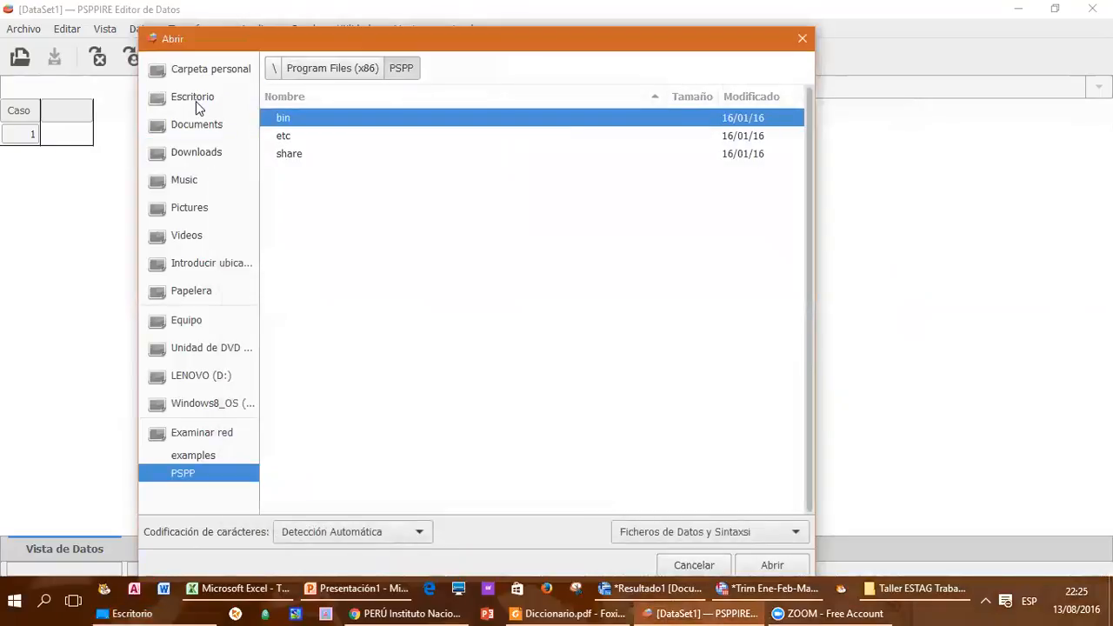
{"action": "left_click", "coordinate": [200, 149]}
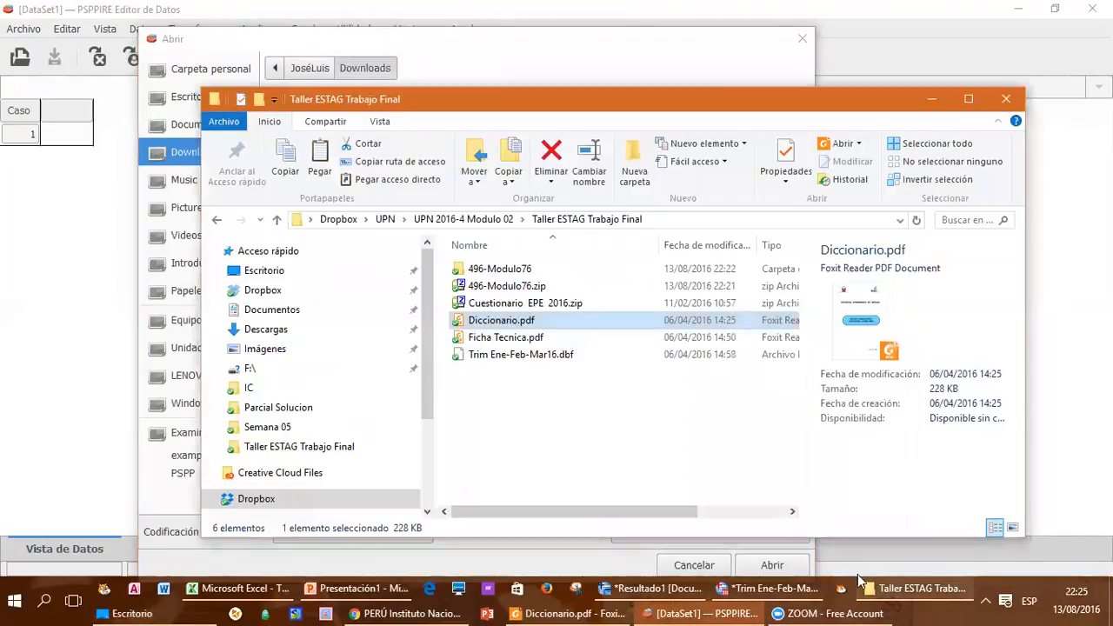
Step: Paste Trim Ene-Feb-Mar16.sav into the Descargas folder from the Taller ESTAG Trabajo Final Explorer window, then minimize that window
{"action": "left_click", "coordinate": [918, 588]}
{"action": "left_click", "coordinate": [261, 330]}
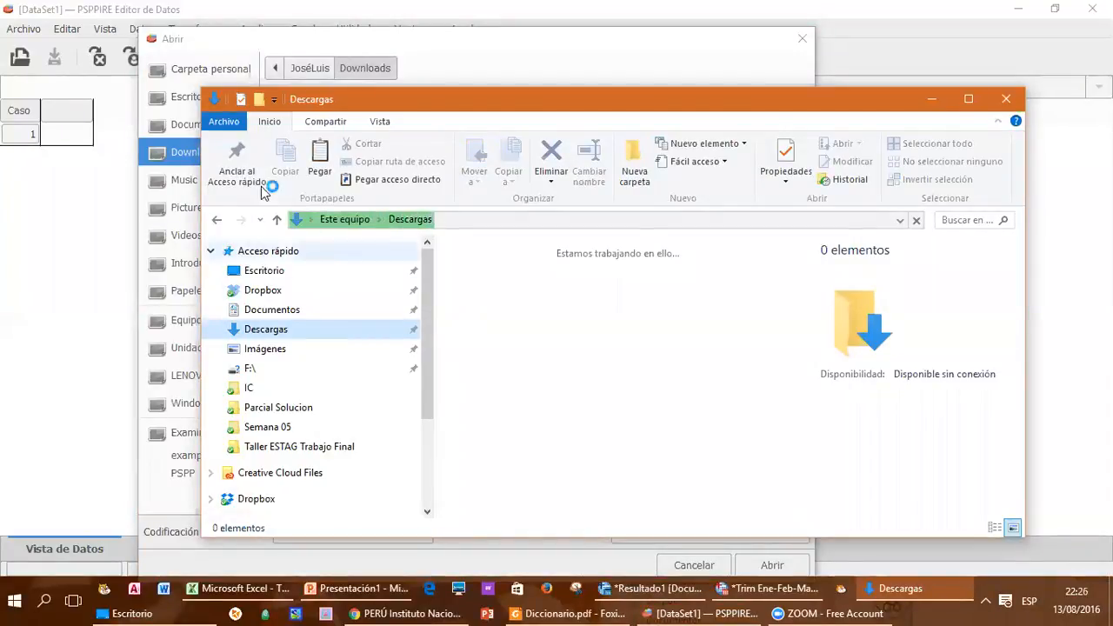
{"action": "left_click_drag", "start_coordinate": [201, 88], "coordinate": [322, 129]}
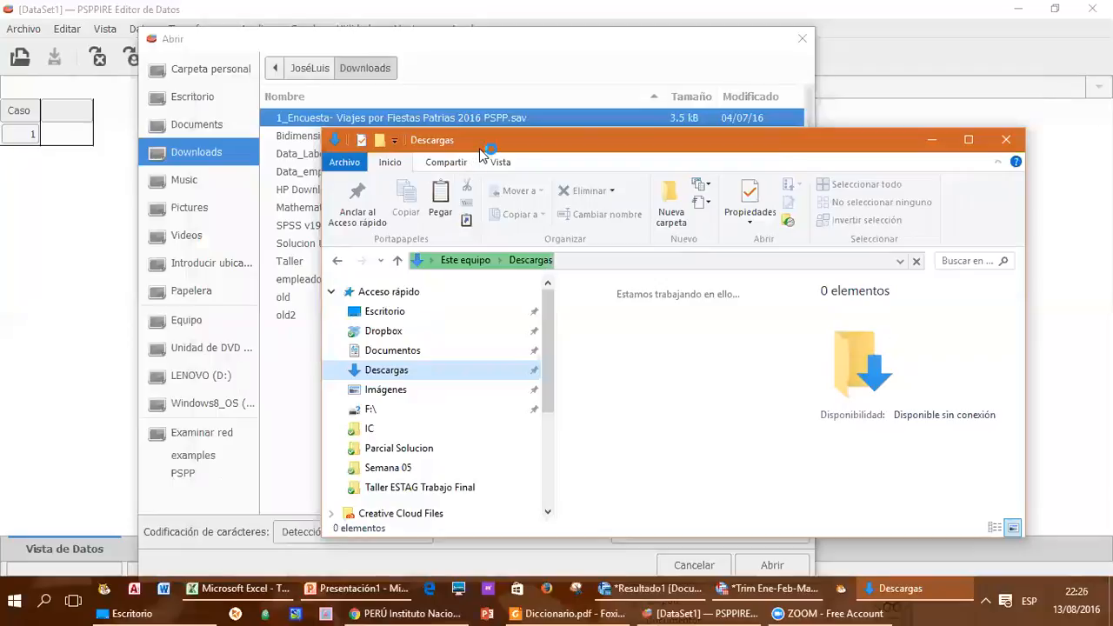
{"action": "left_click_drag", "start_coordinate": [481, 148], "coordinate": [342, 89]}
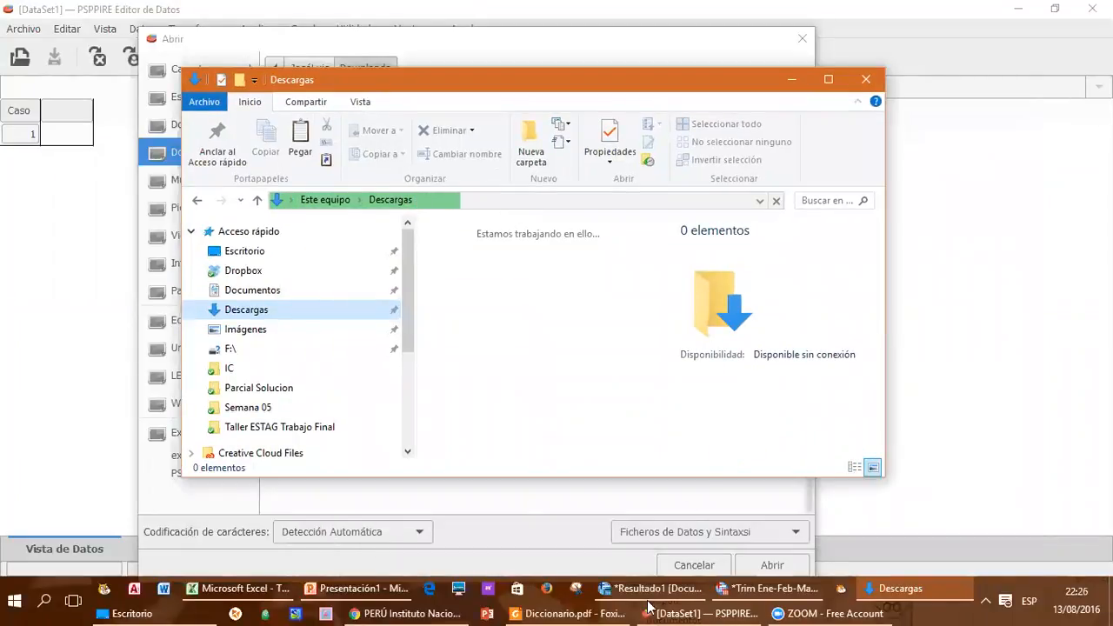
{"action": "right_click", "coordinate": [537, 335]}
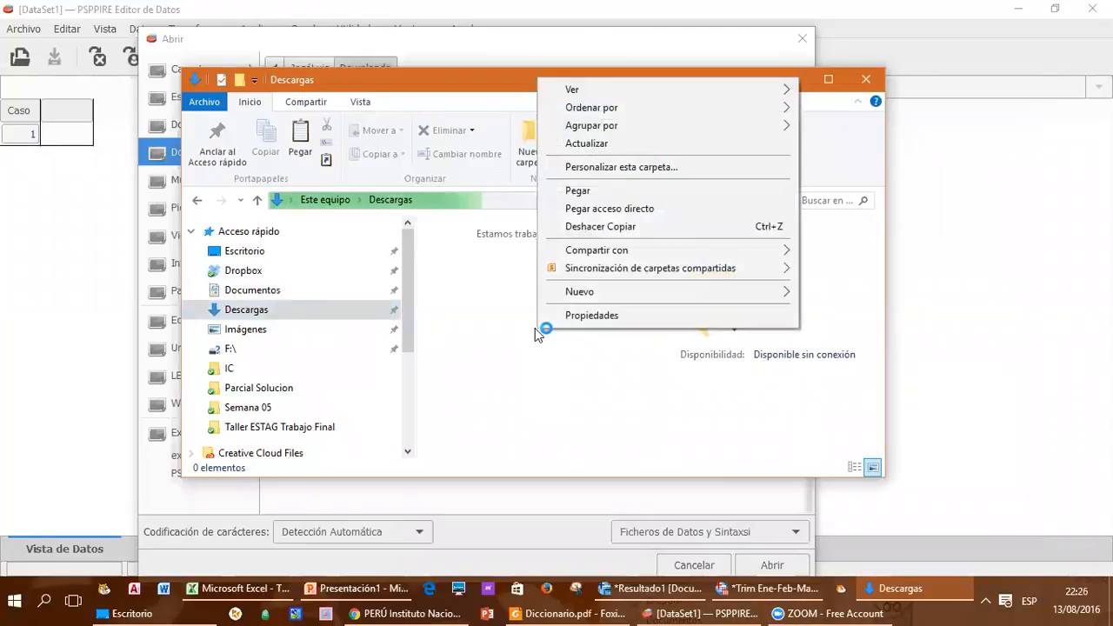
{"action": "left_click", "coordinate": [571, 195]}
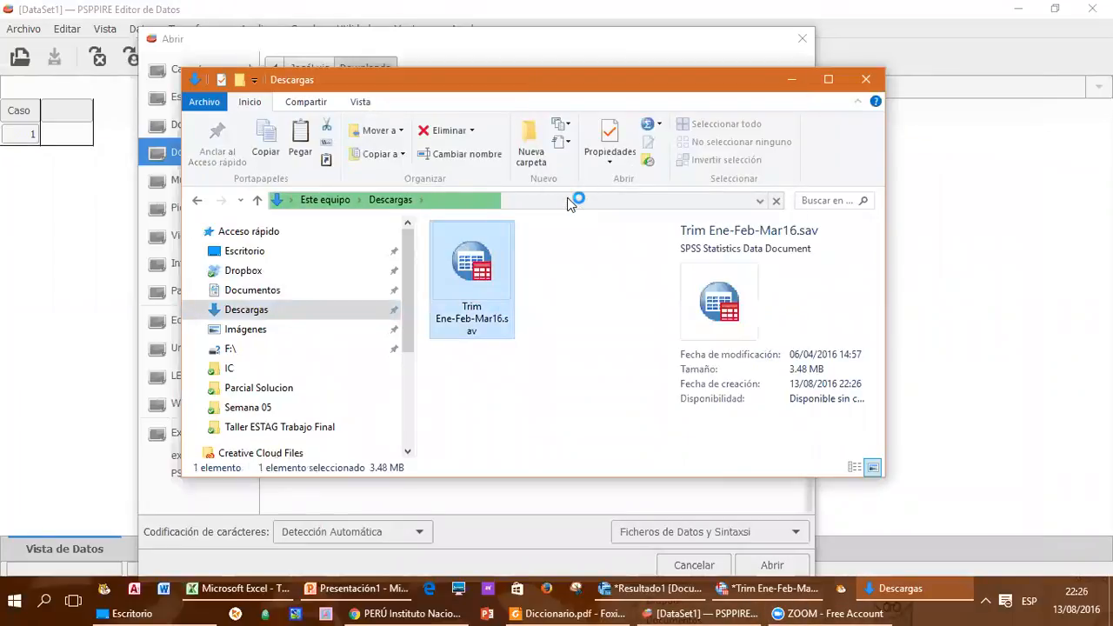
{"action": "left_click_drag", "start_coordinate": [398, 87], "coordinate": [331, 122]}
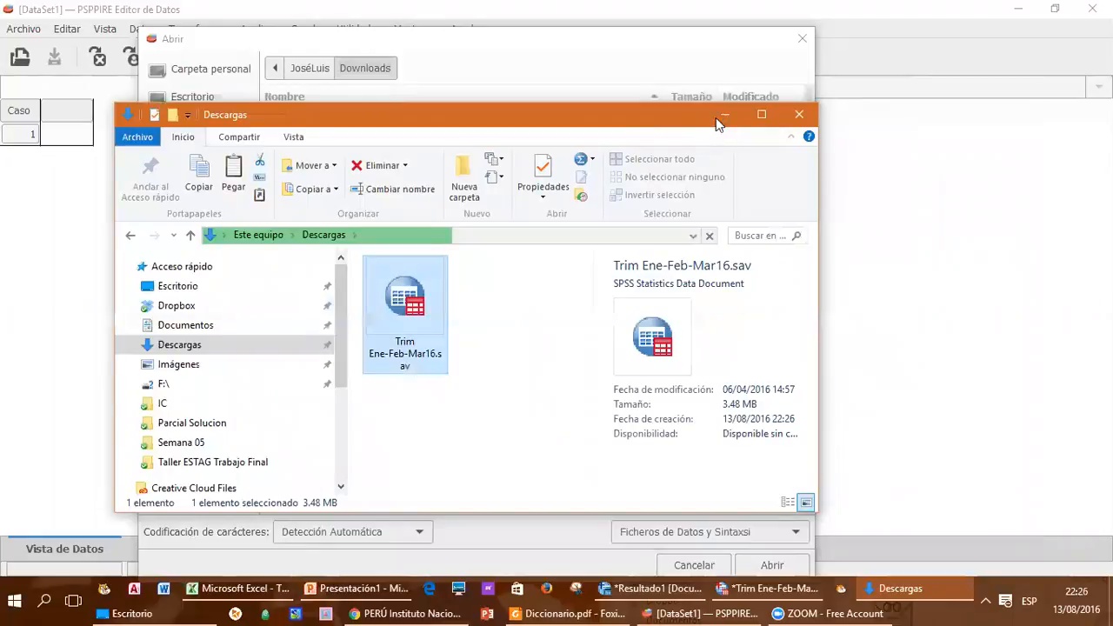
{"action": "left_click", "coordinate": [725, 115]}
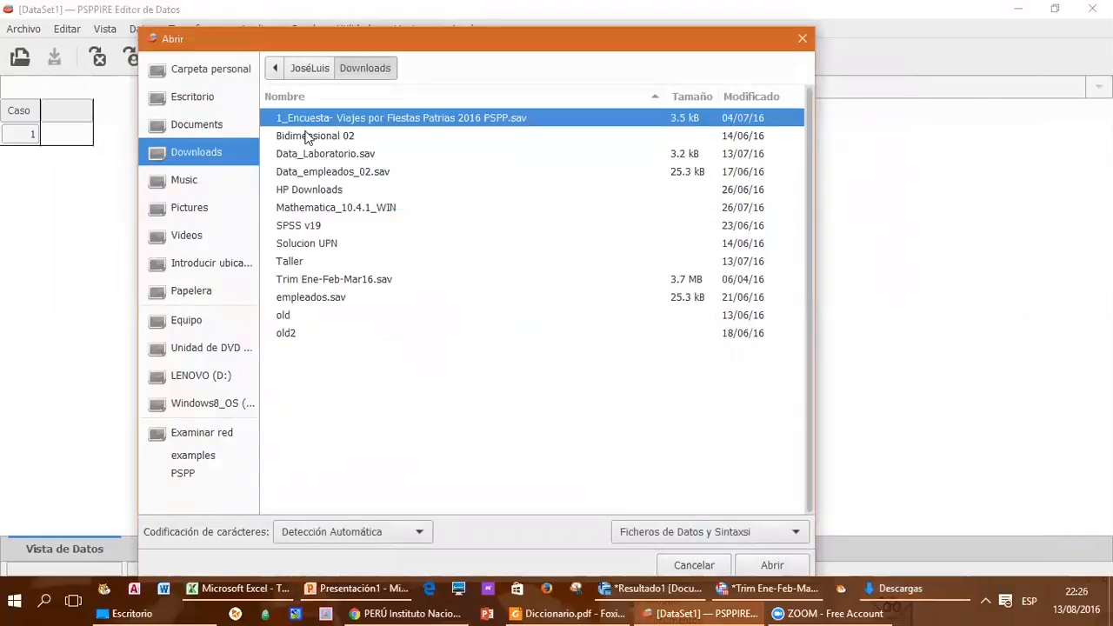
Step: Try to open Trim Ene-Feb-Mar16.sav from Downloads in PSPPIRE, check the results viewer, and close the viewer
{"action": "double_click", "coordinate": [328, 278]}
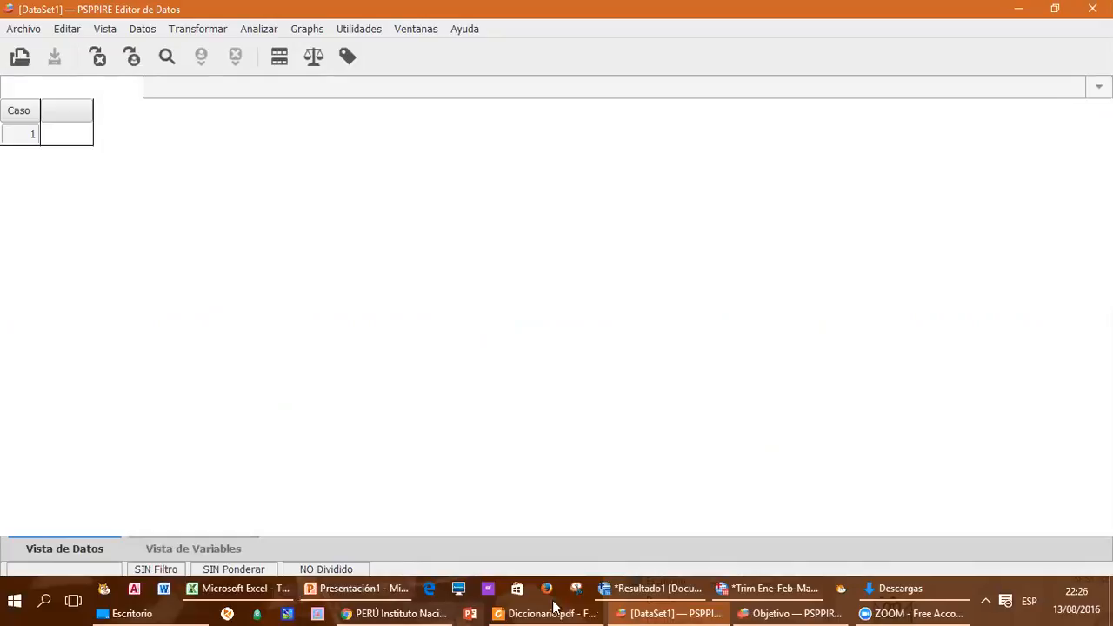
{"action": "left_click", "coordinate": [765, 613]}
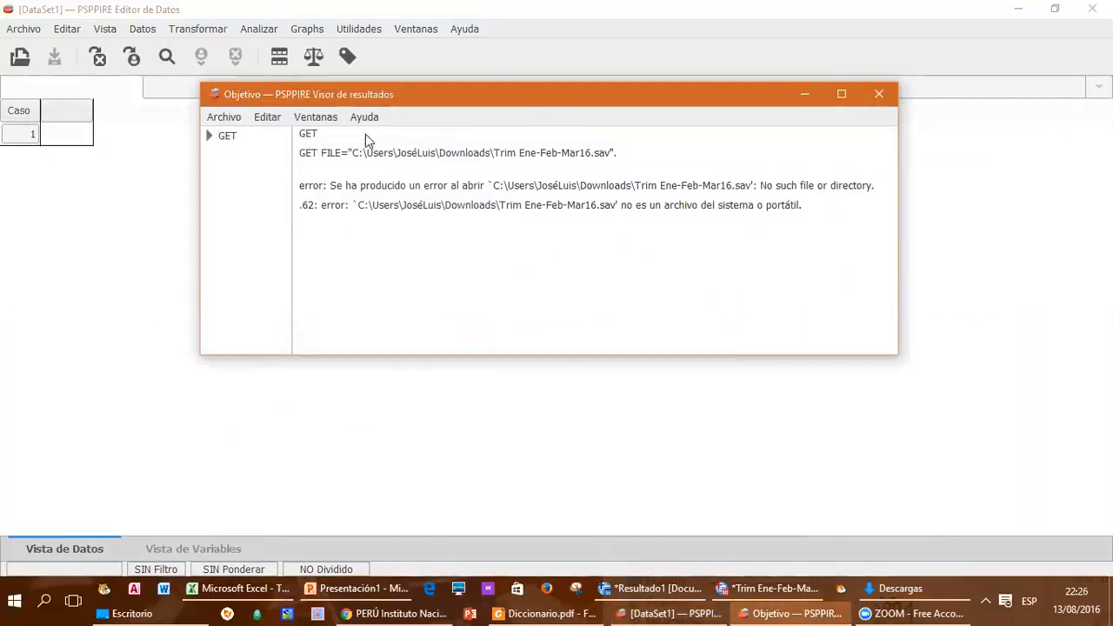
{"action": "left_click_drag", "start_coordinate": [530, 99], "coordinate": [361, 136]}
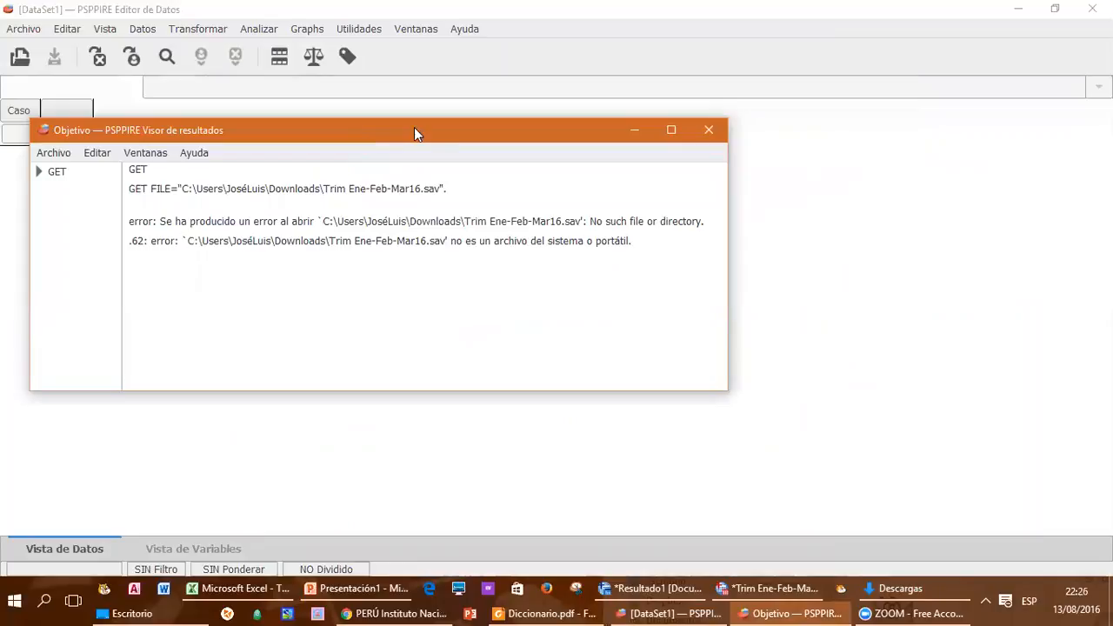
{"action": "left_click", "coordinate": [709, 132]}
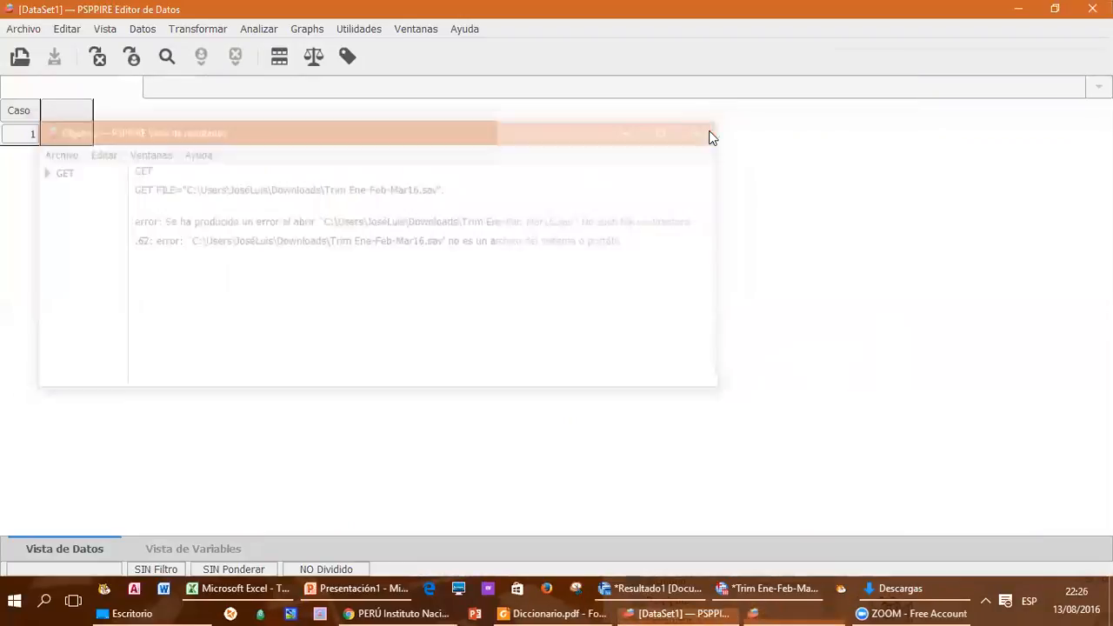
Step: Return to SPSS and review the names, labels, missing values and Valores entries of variables conglome through p200n
{"action": "left_click", "coordinate": [1021, 10]}
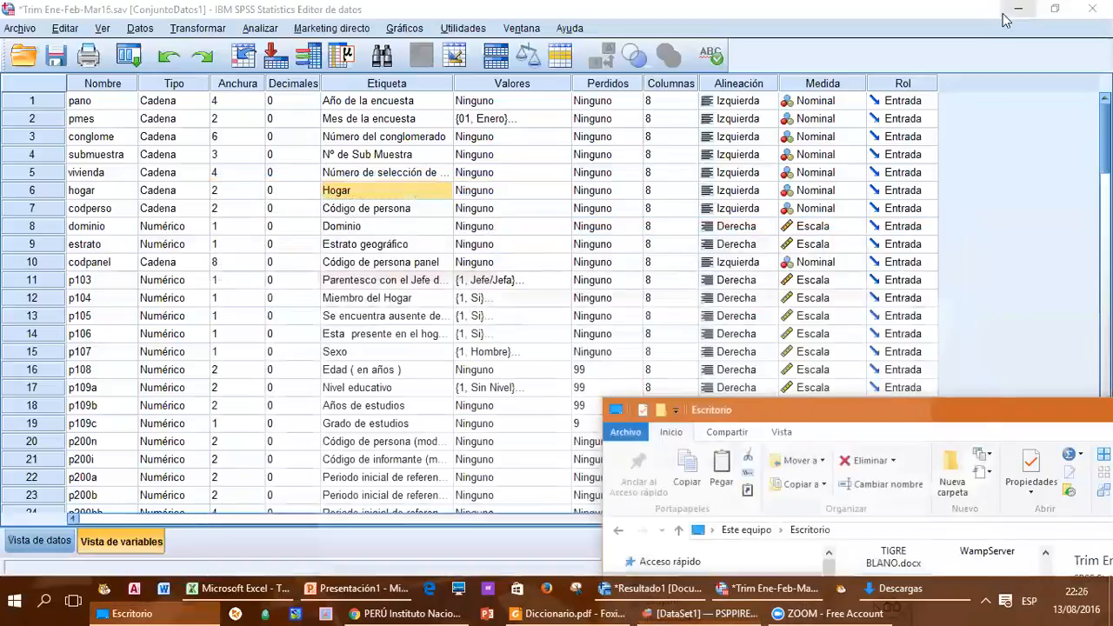
{"action": "left_click", "coordinate": [382, 172]}
{"action": "left_click", "coordinate": [98, 137]}
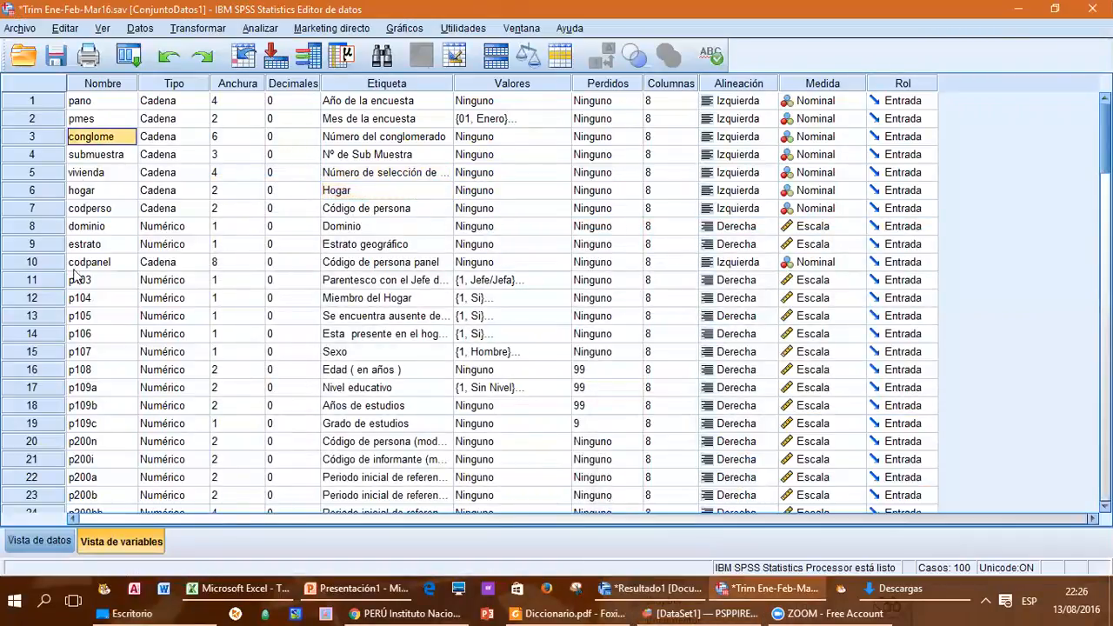
{"action": "left_click", "coordinate": [80, 354]}
{"action": "left_click", "coordinate": [94, 444]}
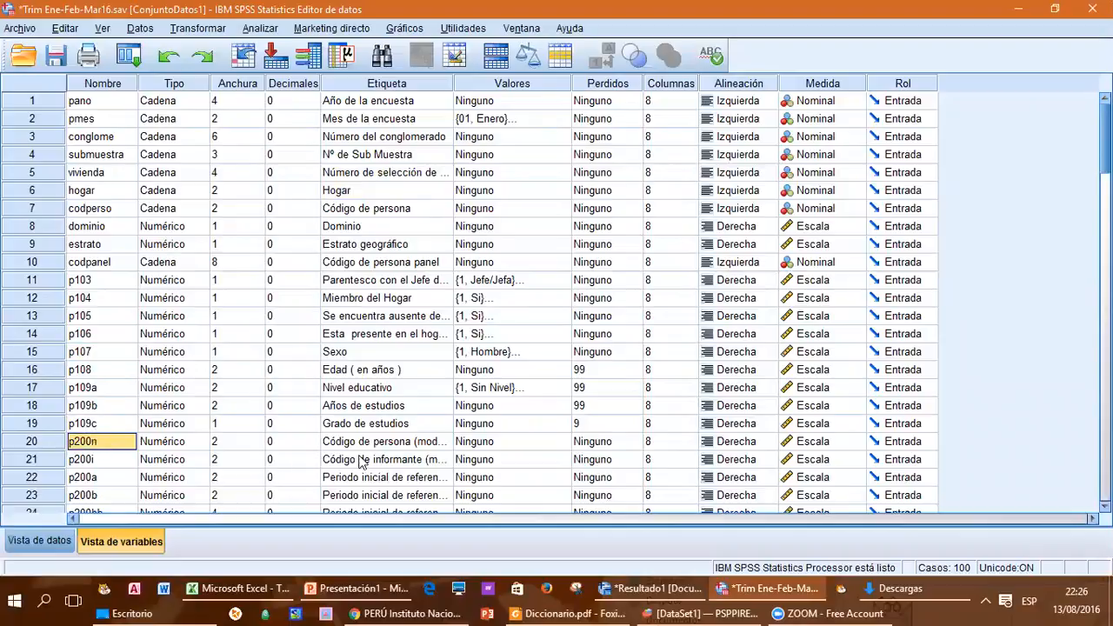
{"action": "left_click", "coordinate": [383, 445]}
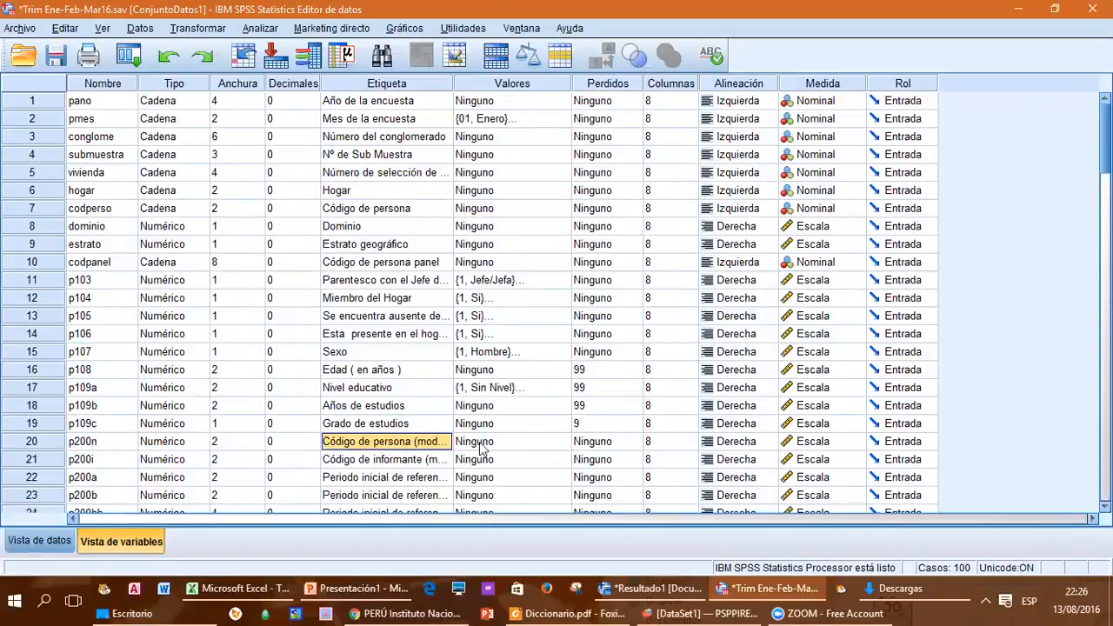
{"action": "left_click", "coordinate": [394, 428]}
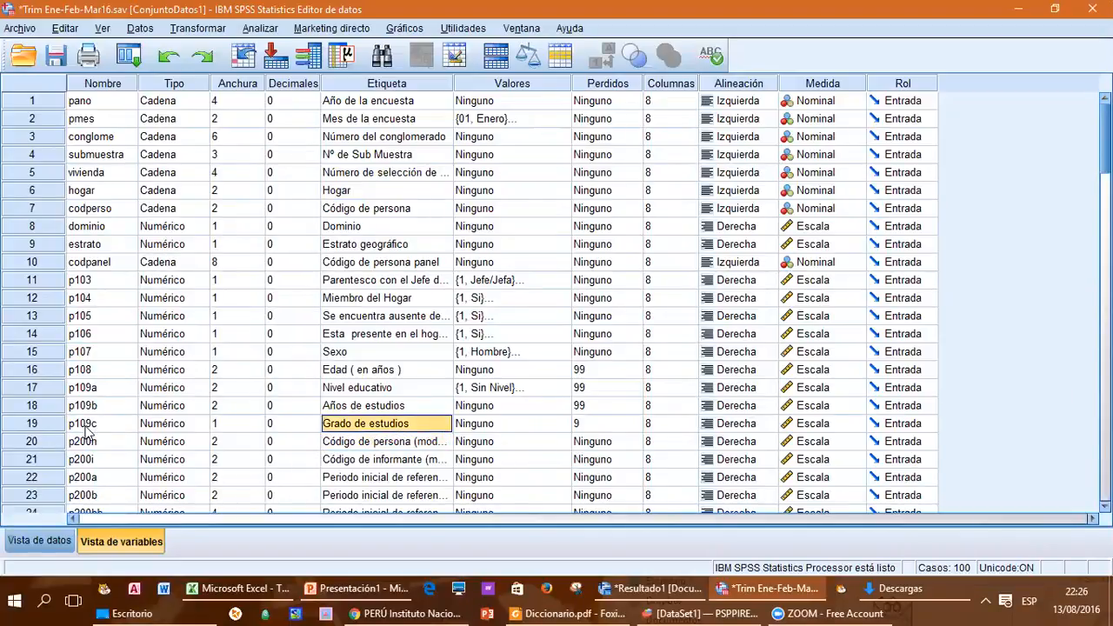
{"action": "left_click", "coordinate": [598, 422]}
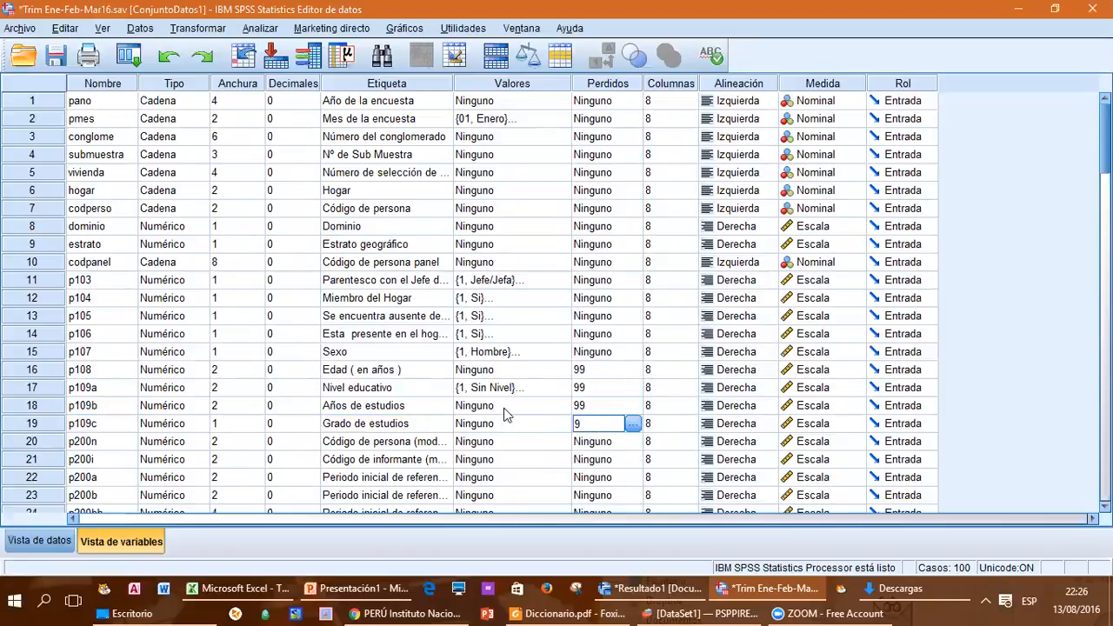
{"action": "left_click", "coordinate": [488, 390]}
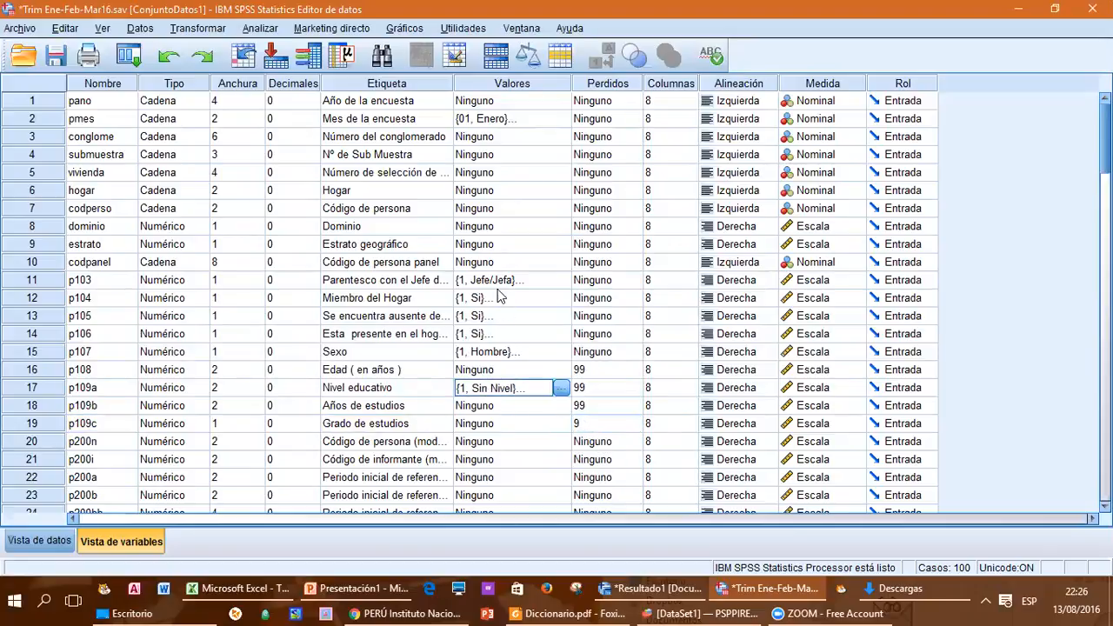
{"action": "left_click", "coordinate": [489, 322]}
{"action": "left_click", "coordinate": [487, 332]}
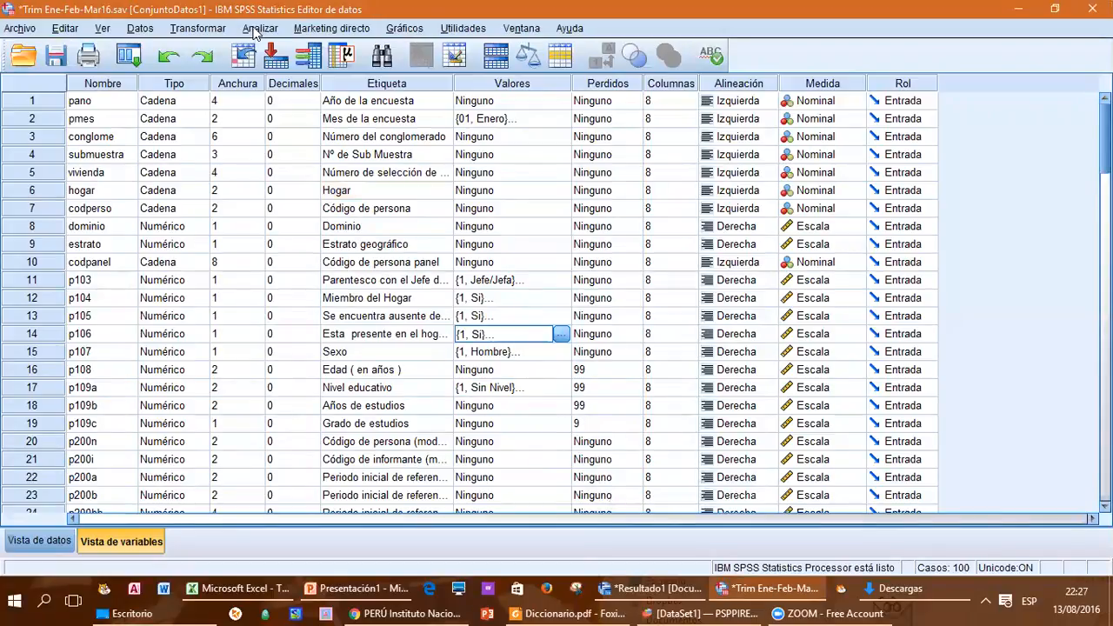
{"action": "left_click", "coordinate": [409, 32]}
{"action": "left_click", "coordinate": [403, 31]}
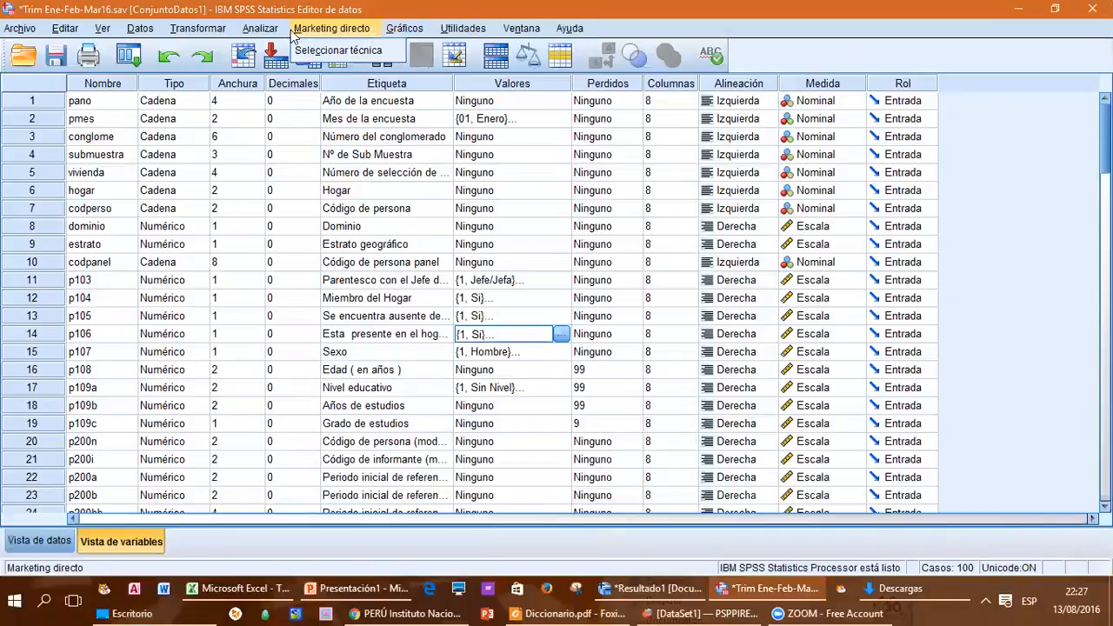
Step: Start a Frecuencias analysis and add Sexo [p107] and Nivel educativo [p109a] as its variables
{"action": "left_click", "coordinate": [260, 28]}
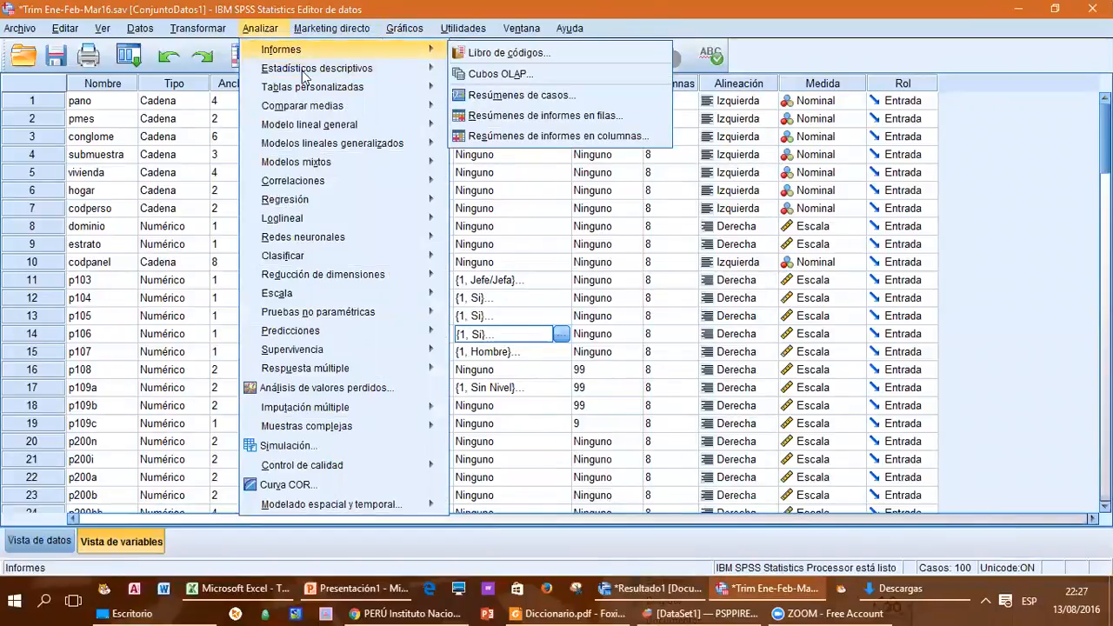
{"action": "mouse_move", "coordinate": [304, 73]}
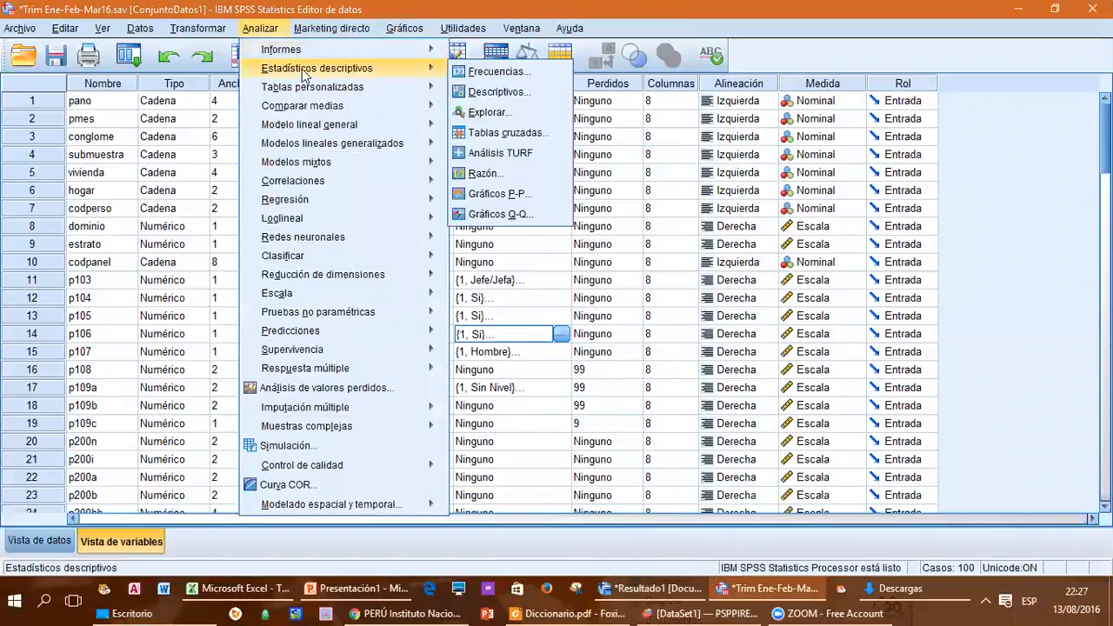
{"action": "left_click", "coordinate": [474, 75]}
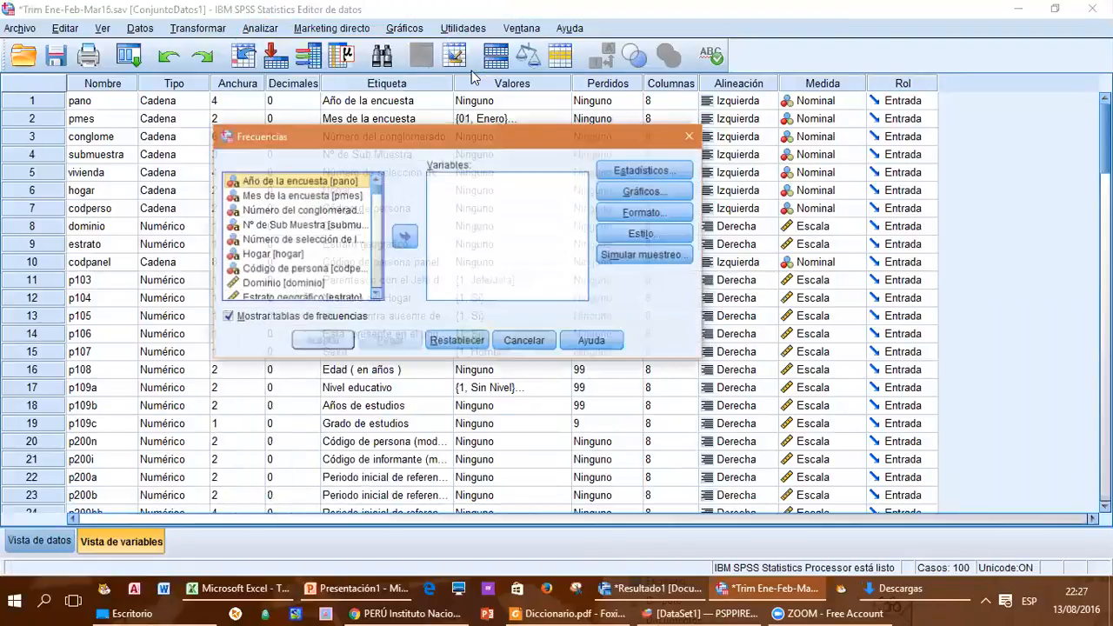
{"action": "left_click", "coordinate": [377, 296]}
{"action": "left_click", "coordinate": [377, 295]}
{"action": "left_click", "coordinate": [376, 296]}
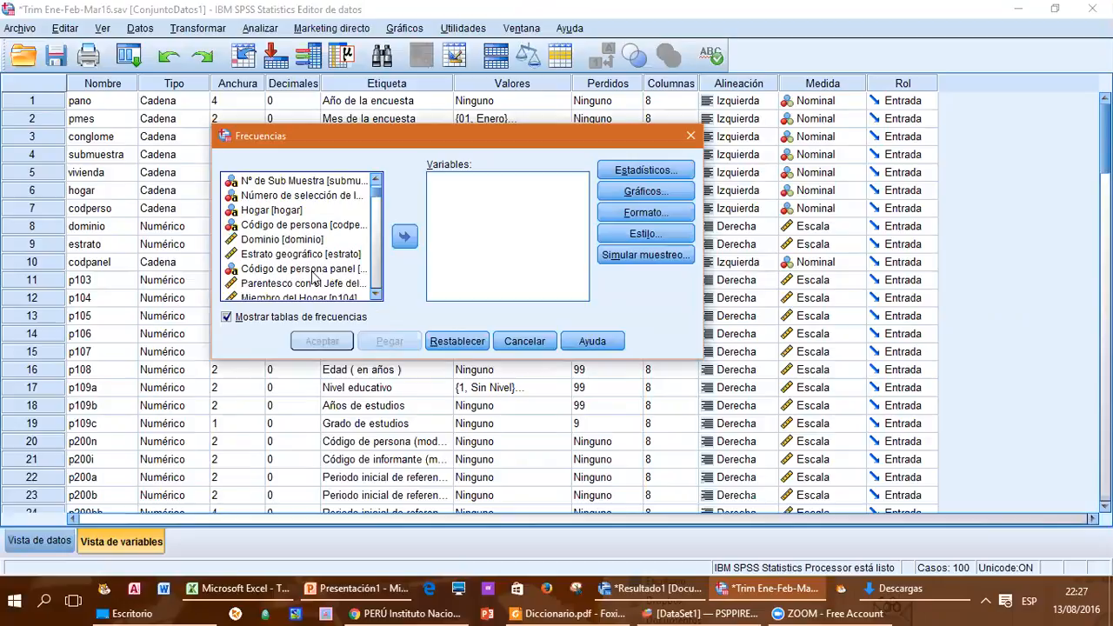
{"action": "left_click", "coordinate": [377, 298]}
{"action": "left_click", "coordinate": [377, 298]}
{"action": "left_click", "coordinate": [377, 298]}
{"action": "left_click_drag", "start_coordinate": [215, 358], "coordinate": [137, 429]}
{"action": "left_click", "coordinate": [182, 299]}
{"action": "left_click", "coordinate": [367, 274]}
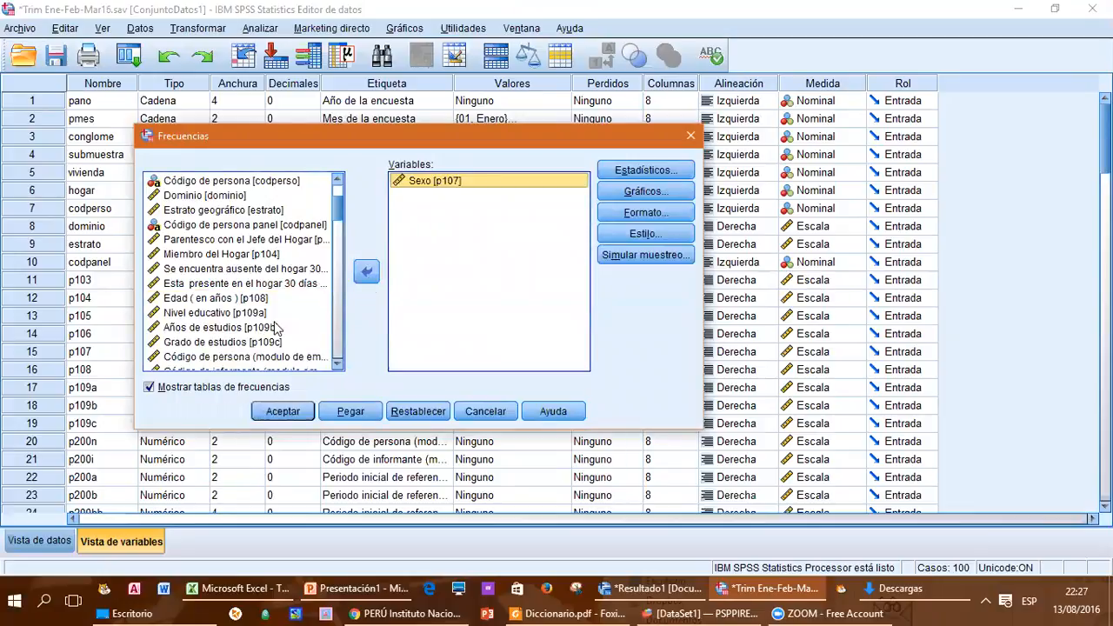
{"action": "left_click", "coordinate": [224, 315]}
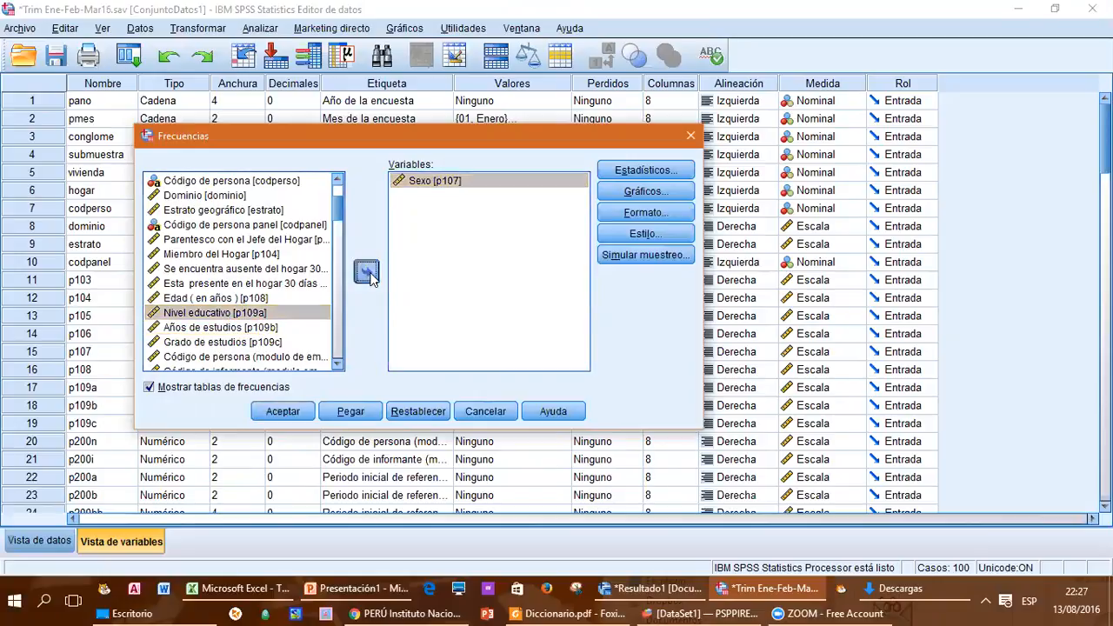
{"action": "left_click", "coordinate": [367, 274]}
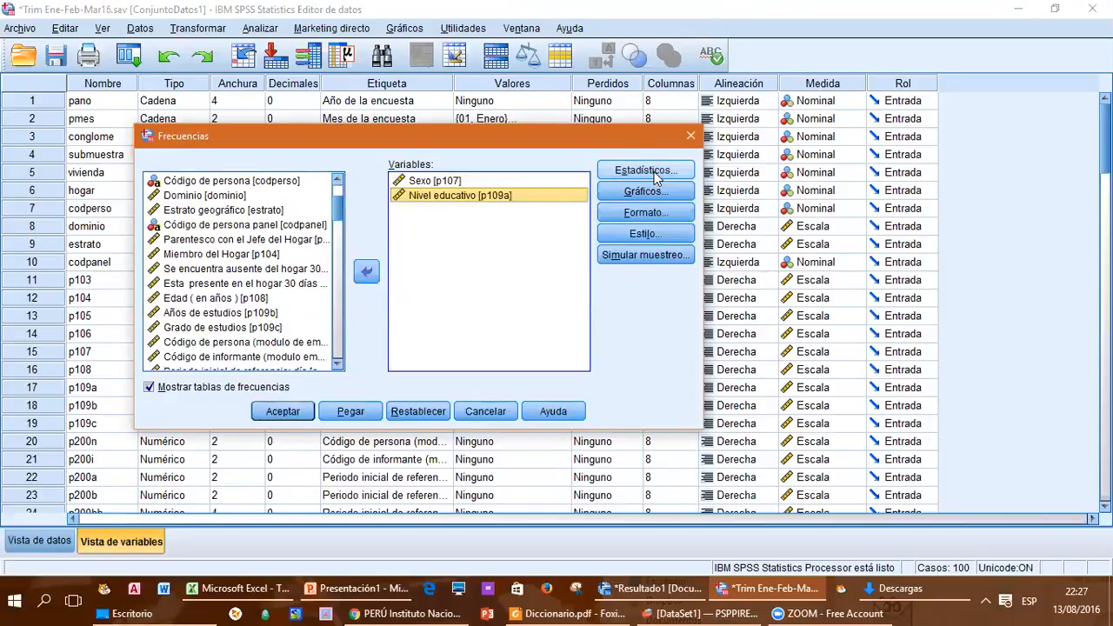
Step: Set the frequency charts to Gráficos de barras with Frecuencias as the chart values
{"action": "left_click", "coordinate": [644, 195]}
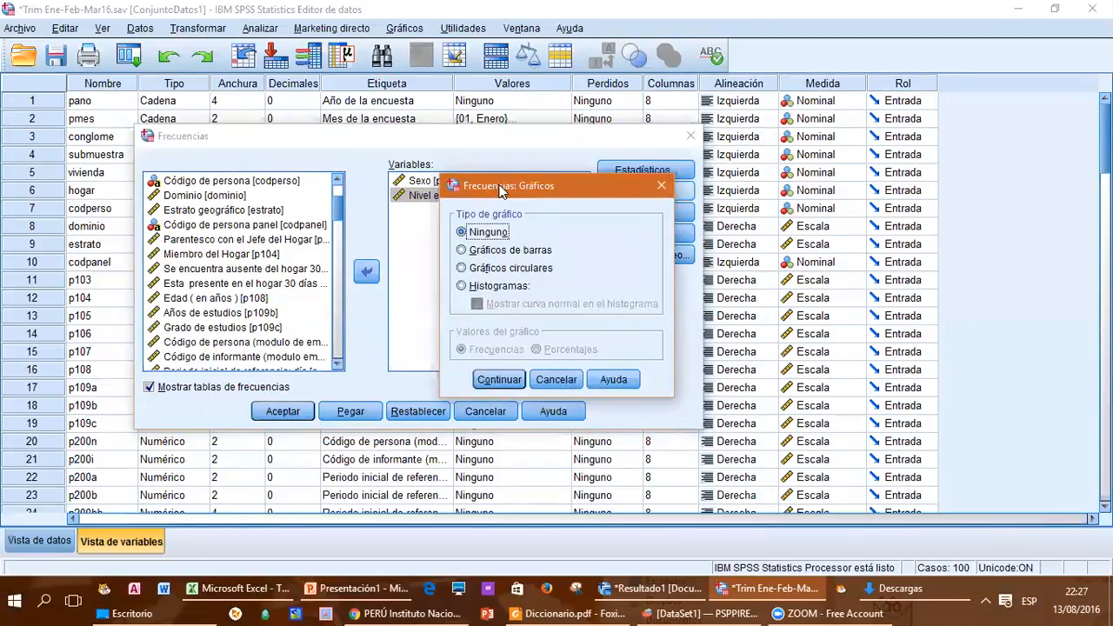
{"action": "left_click_drag", "start_coordinate": [500, 191], "coordinate": [572, 123]}
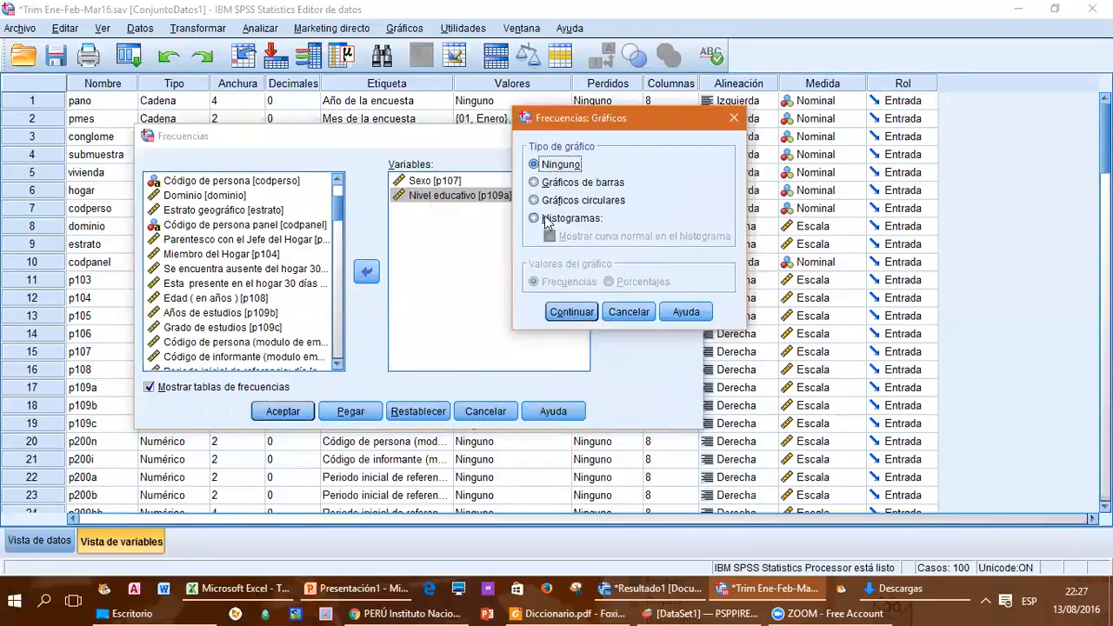
{"action": "left_click", "coordinate": [534, 182]}
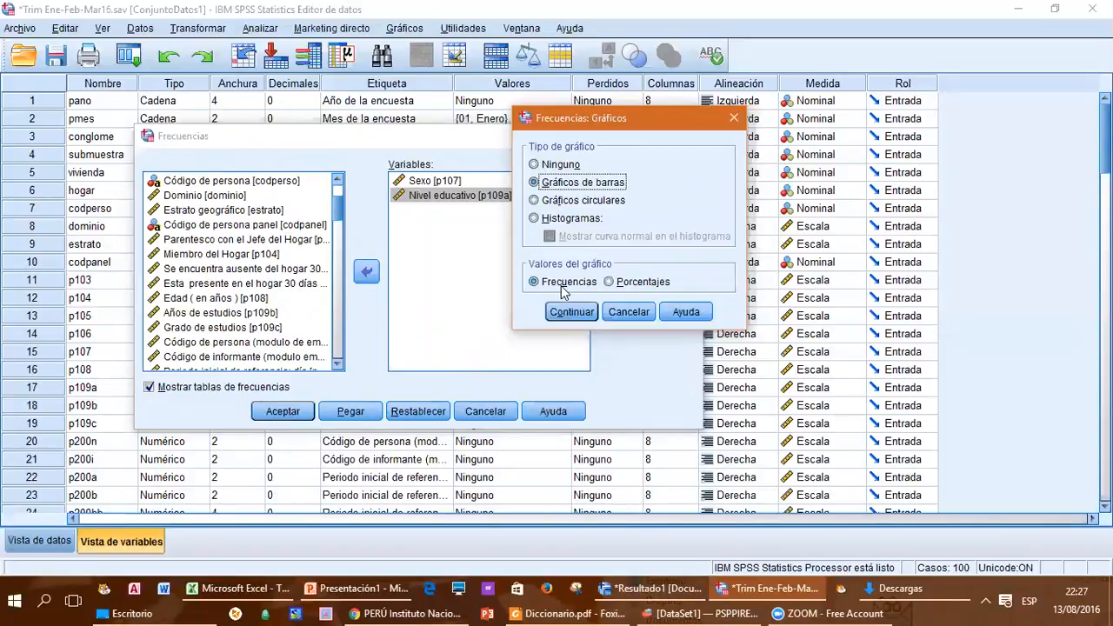
{"action": "left_click_drag", "start_coordinate": [570, 121], "coordinate": [541, 124]}
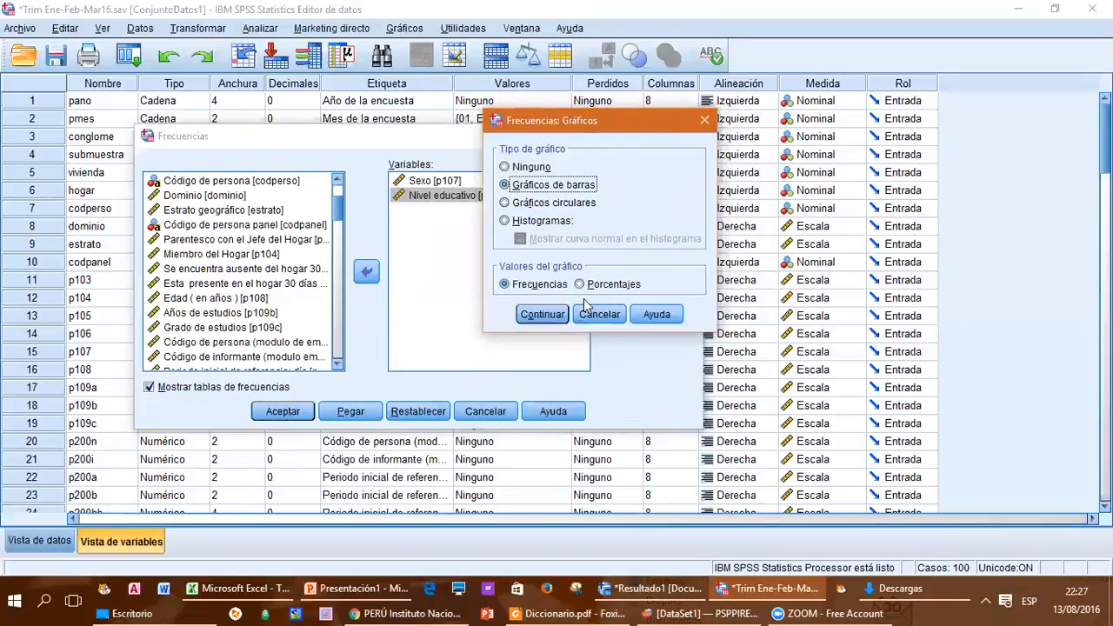
{"action": "left_click", "coordinate": [541, 314]}
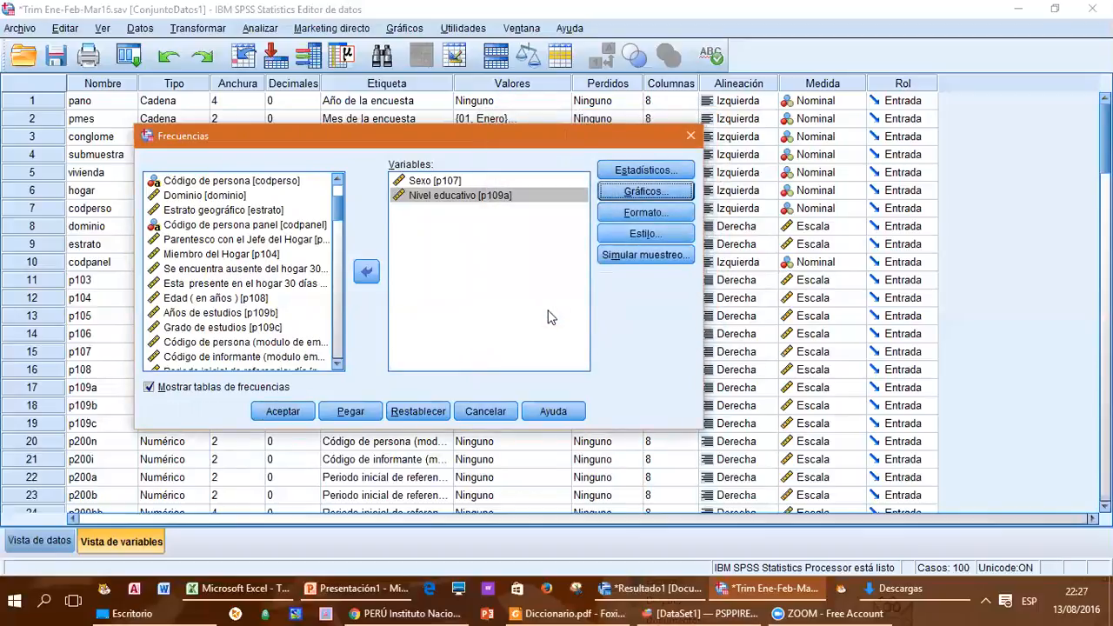
Step: Include Moda among the frequency statistics and run the analysis
{"action": "left_click", "coordinate": [645, 171]}
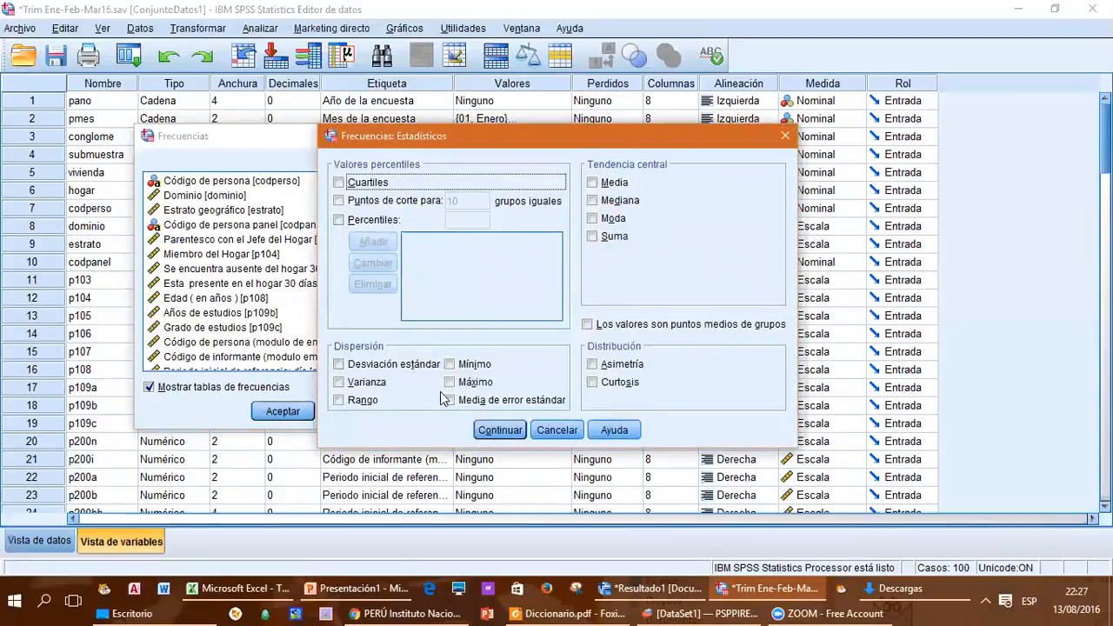
{"action": "left_click", "coordinate": [593, 218]}
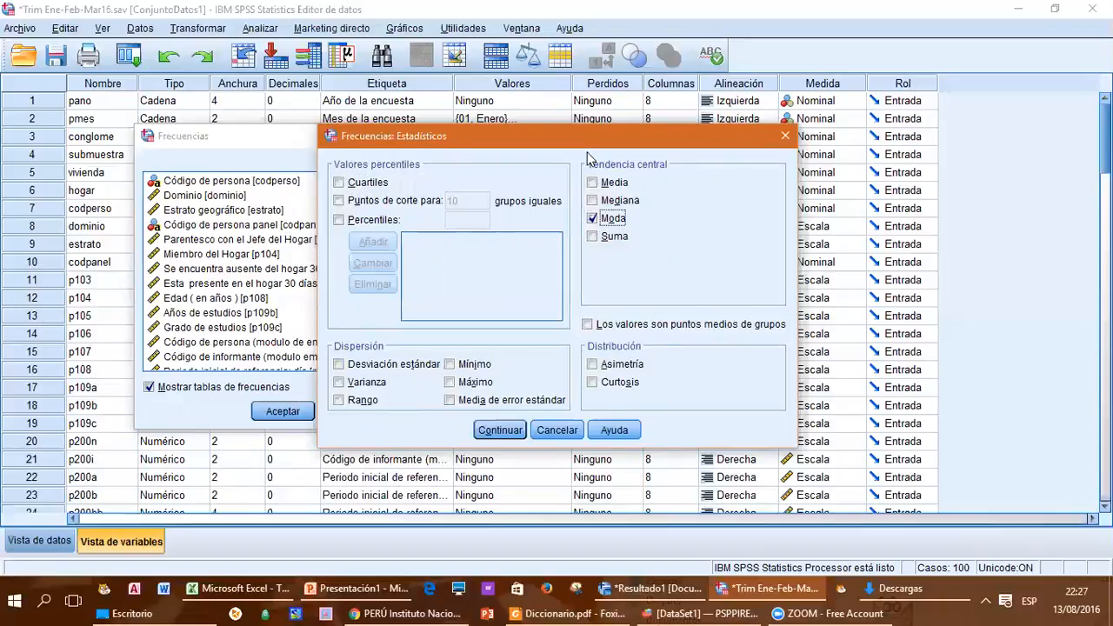
{"action": "left_click_drag", "start_coordinate": [584, 140], "coordinate": [468, 140]}
{"action": "left_click", "coordinate": [383, 431]}
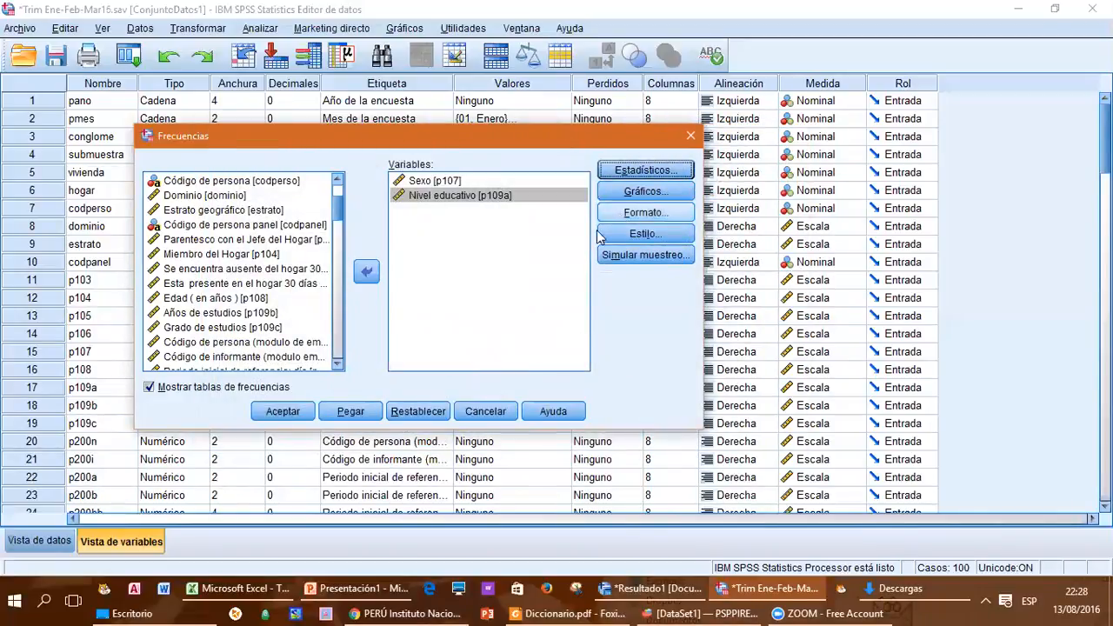
{"action": "left_click", "coordinate": [282, 411]}
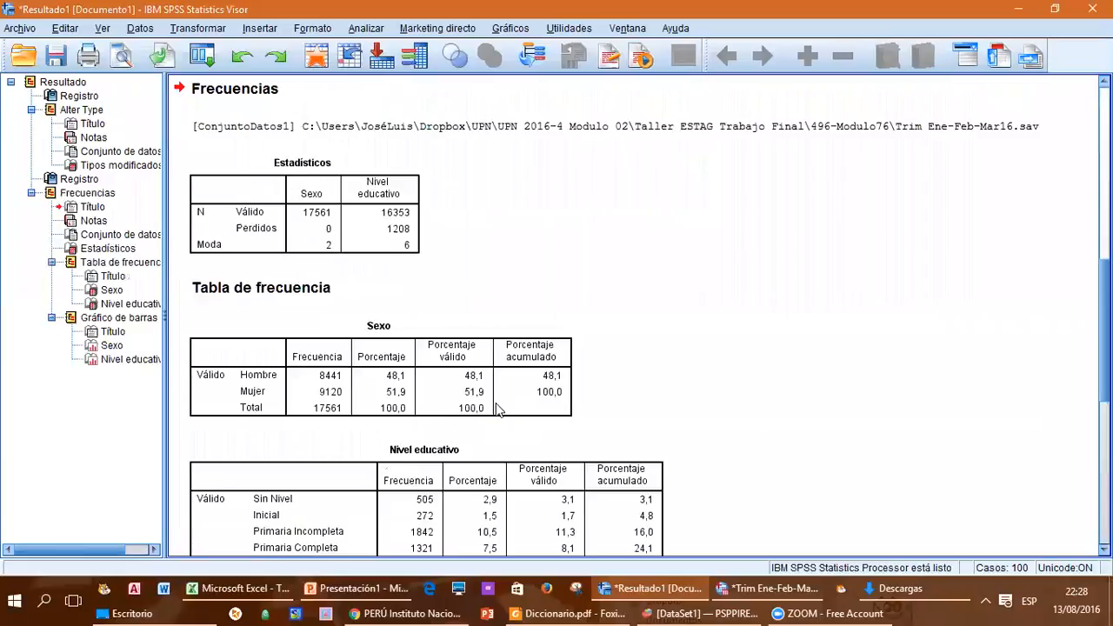
Step: Examine the frequency tables and bar charts for Sexo and Nivel educativo in the SPSS output
{"action": "left_click", "coordinate": [401, 405]}
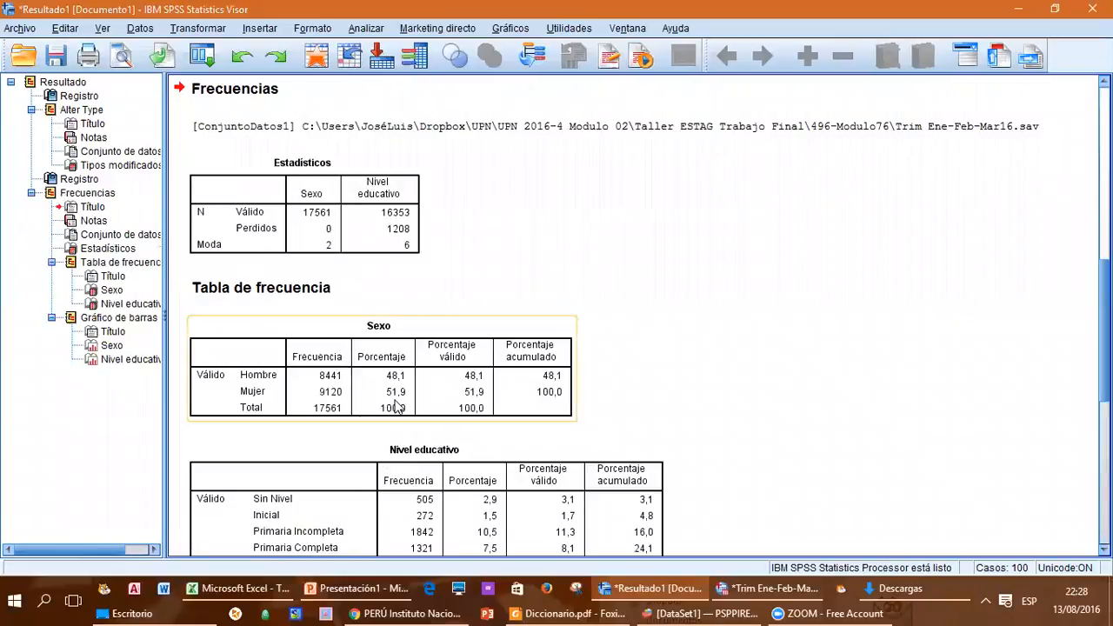
{"action": "scroll", "coordinate": [387, 380], "scroll_direction": "down", "scroll_amount": 2}
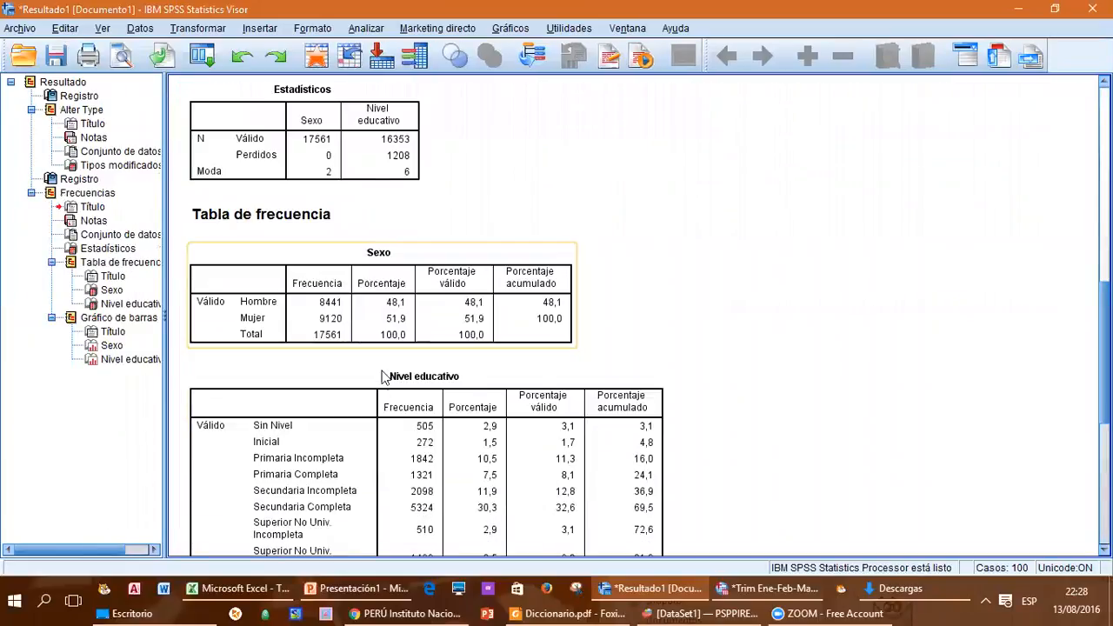
{"action": "left_click", "coordinate": [384, 297]}
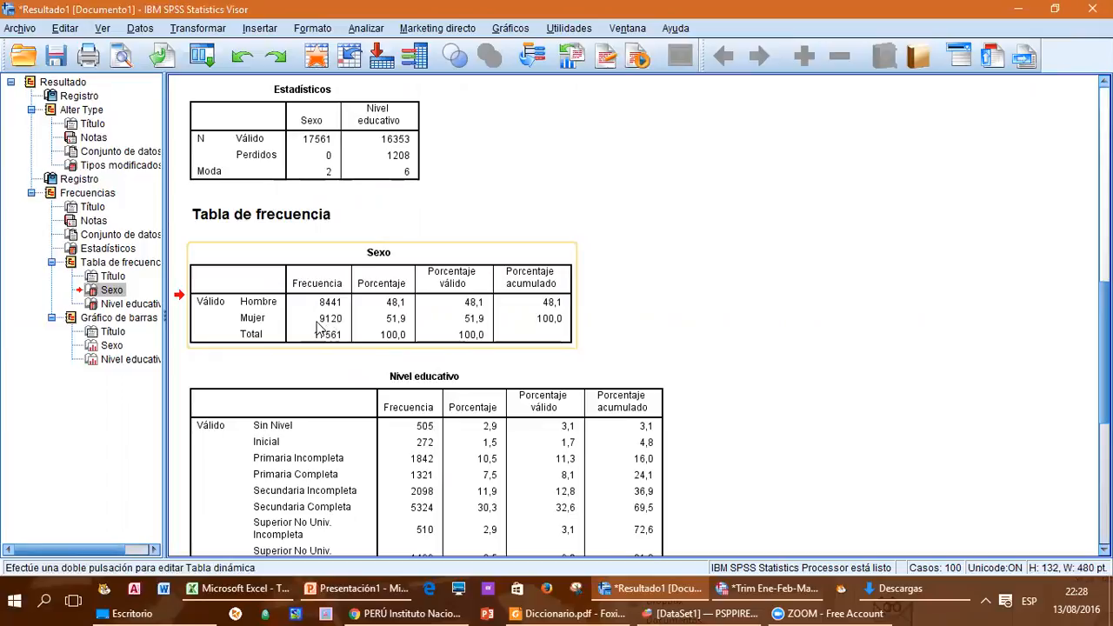
{"action": "left_click", "coordinate": [415, 391]}
{"action": "scroll", "coordinate": [415, 391], "scroll_direction": "down", "scroll_amount": 2}
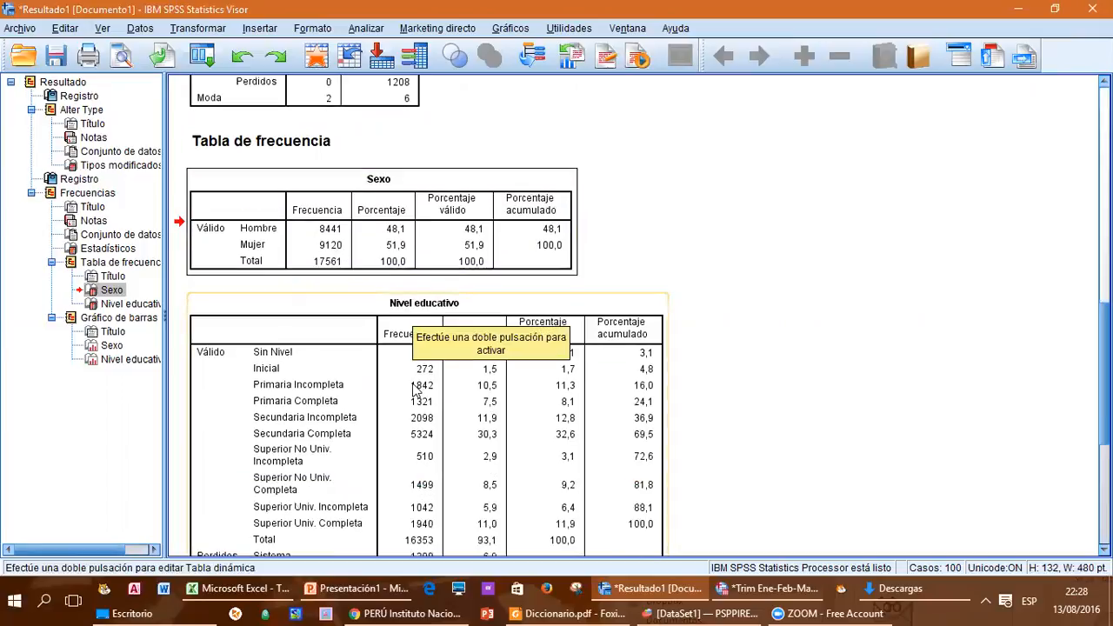
{"action": "scroll", "coordinate": [415, 391], "scroll_direction": "down", "scroll_amount": 2}
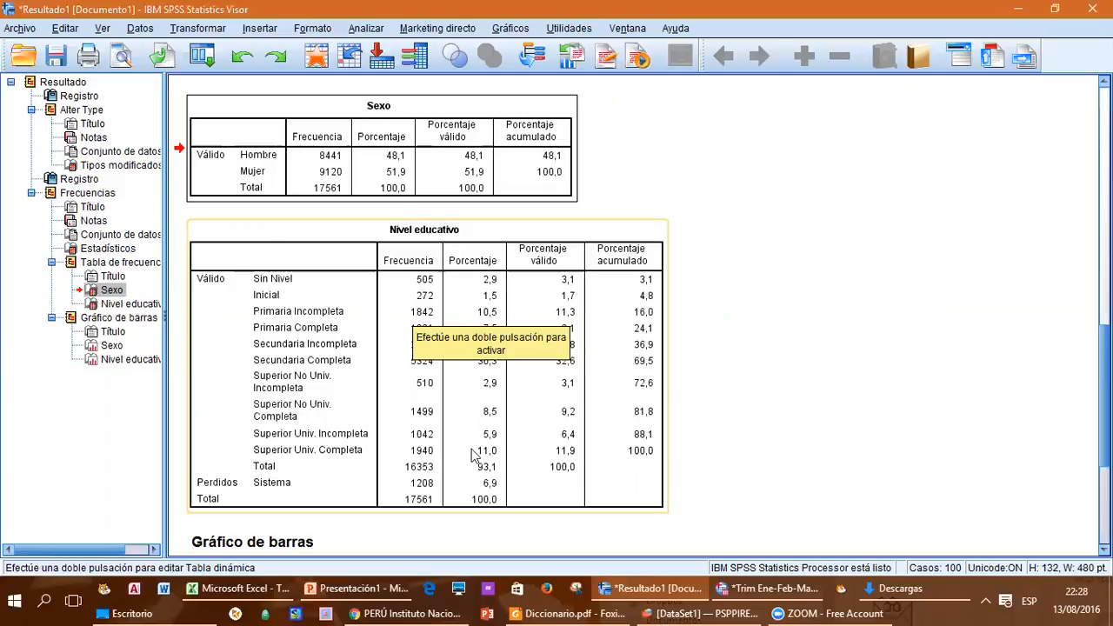
{"action": "scroll", "coordinate": [465, 450], "scroll_direction": "down", "scroll_amount": 5}
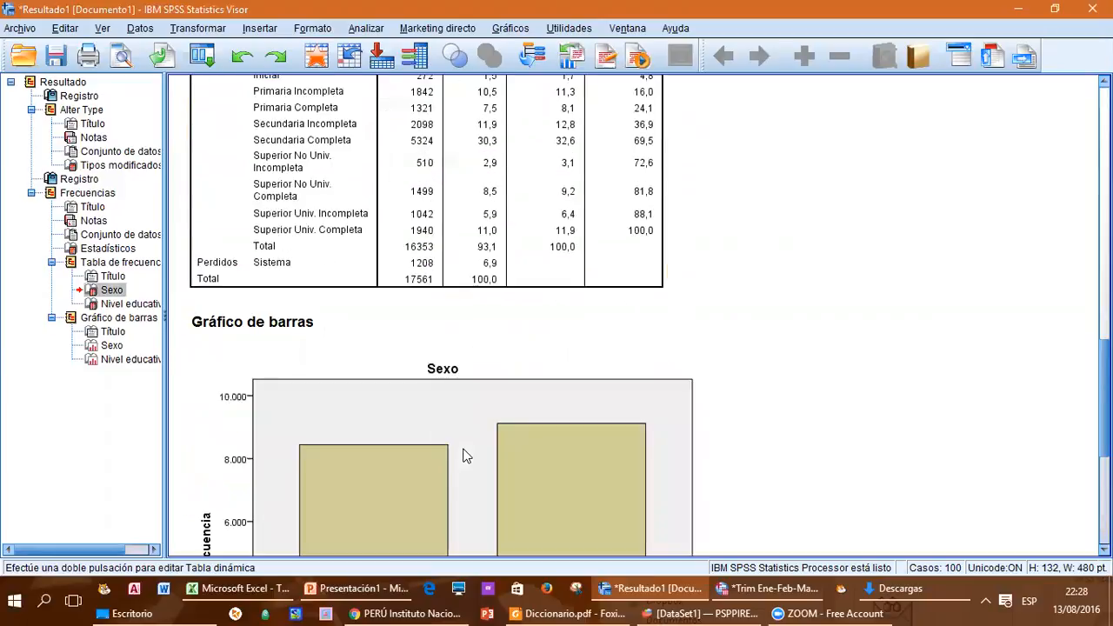
{"action": "scroll", "coordinate": [464, 400], "scroll_direction": "down", "scroll_amount": 5}
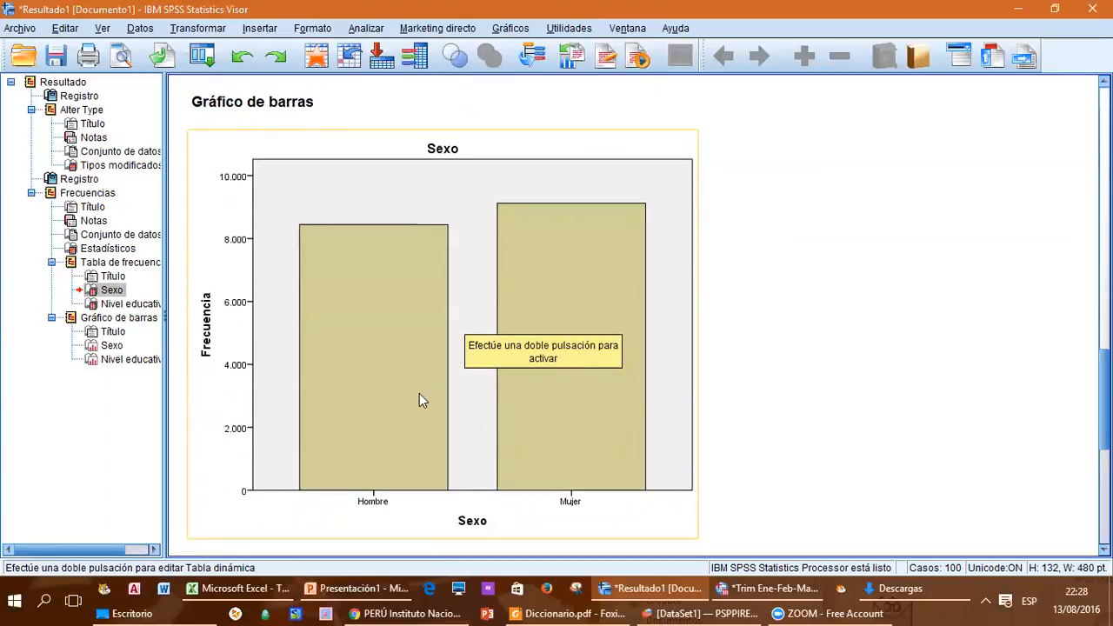
{"action": "scroll", "coordinate": [419, 400], "scroll_direction": "down", "scroll_amount": 10}
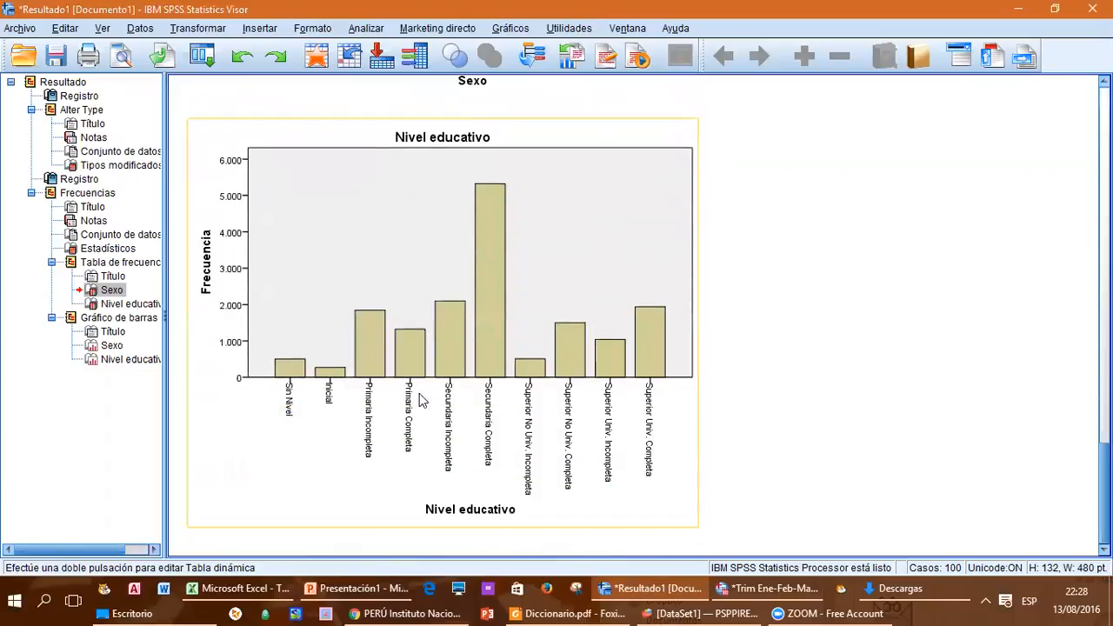
Step: Copy the Nivel educativo bar chart from the output and paste it into a blank Word document
{"action": "left_click", "coordinate": [380, 209]}
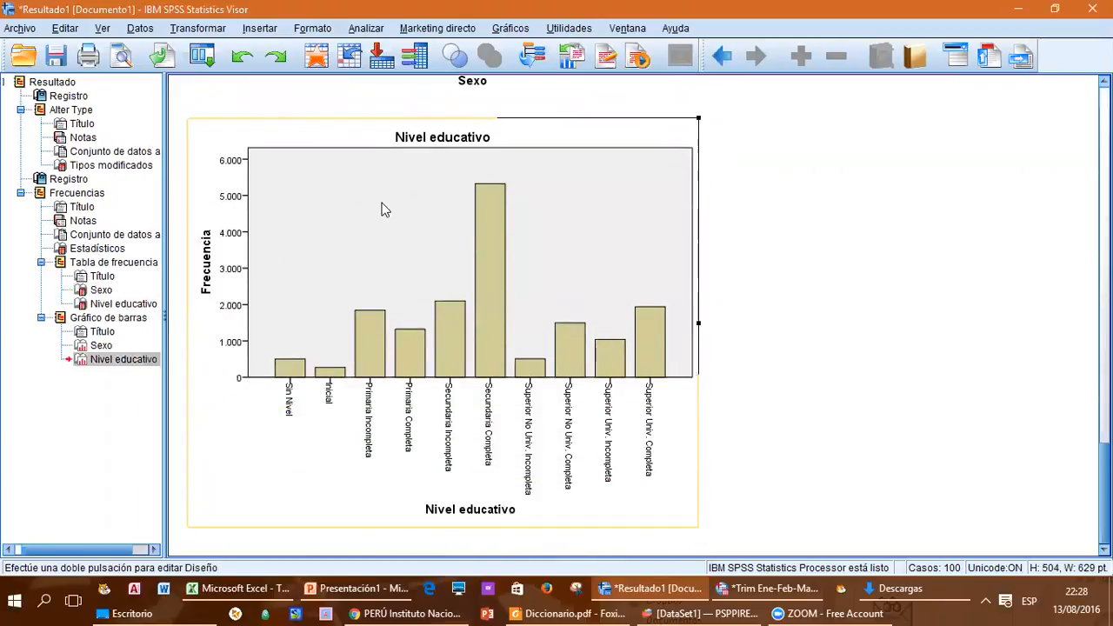
{"action": "right_click", "coordinate": [381, 207]}
{"action": "left_click", "coordinate": [398, 238]}
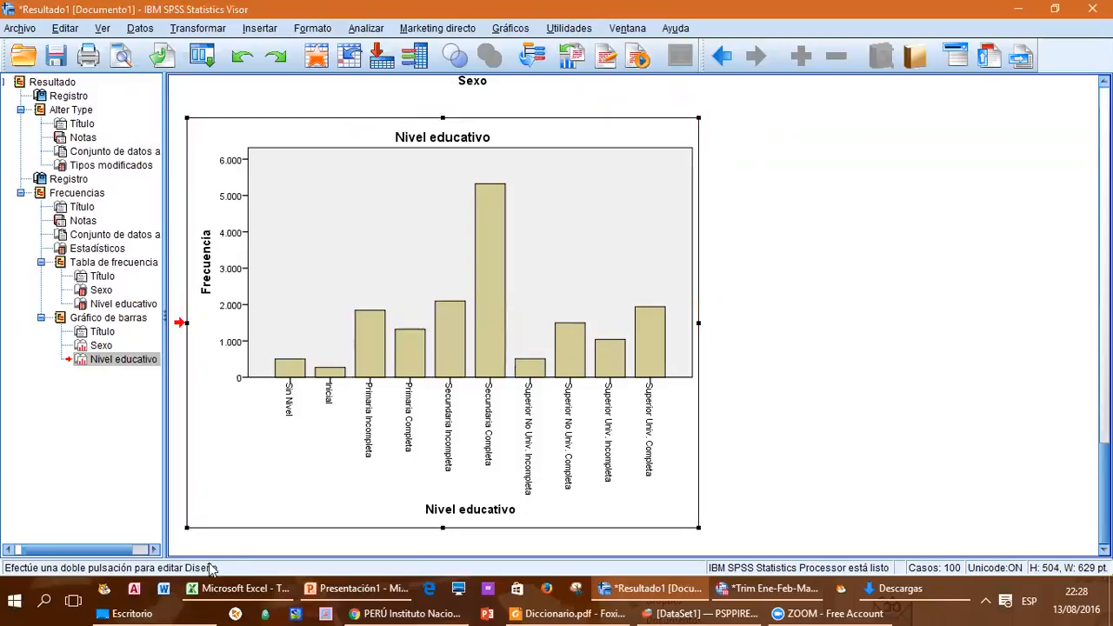
{"action": "left_click", "coordinate": [163, 589]}
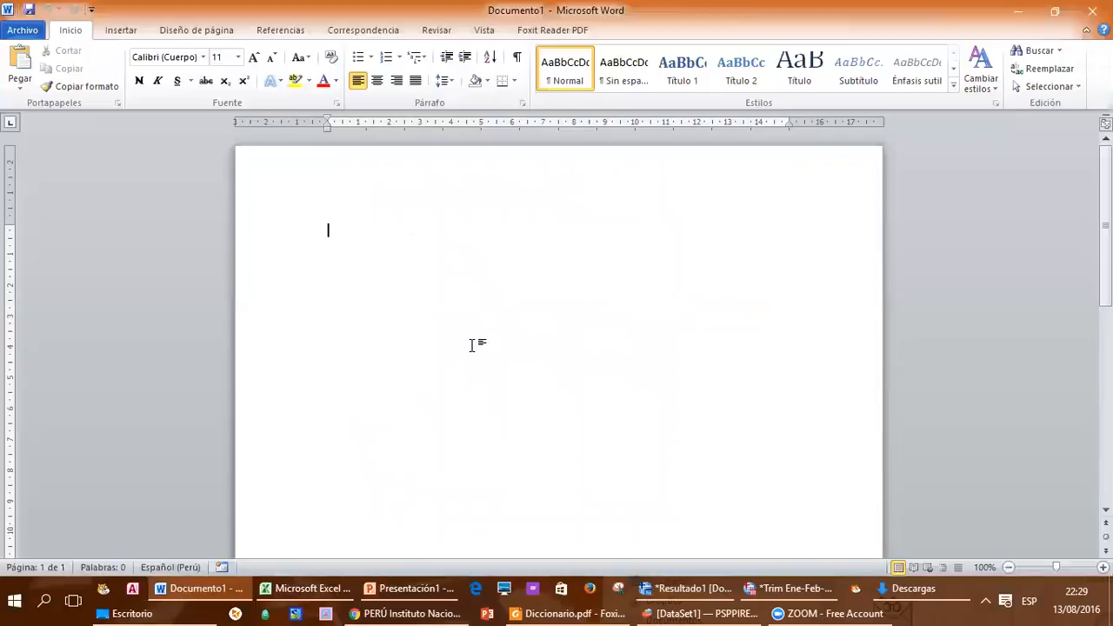
{"action": "key", "text": "ctrl+v"}
Step: Shrink the pasted Nivel educativo chart proportionally to about 12 cm wide and deselect it
{"action": "left_click", "coordinate": [422, 427]}
{"action": "left_click_drag", "start_coordinate": [304, 487], "coordinate": [457, 363]}
{"action": "left_click", "coordinate": [675, 361]}
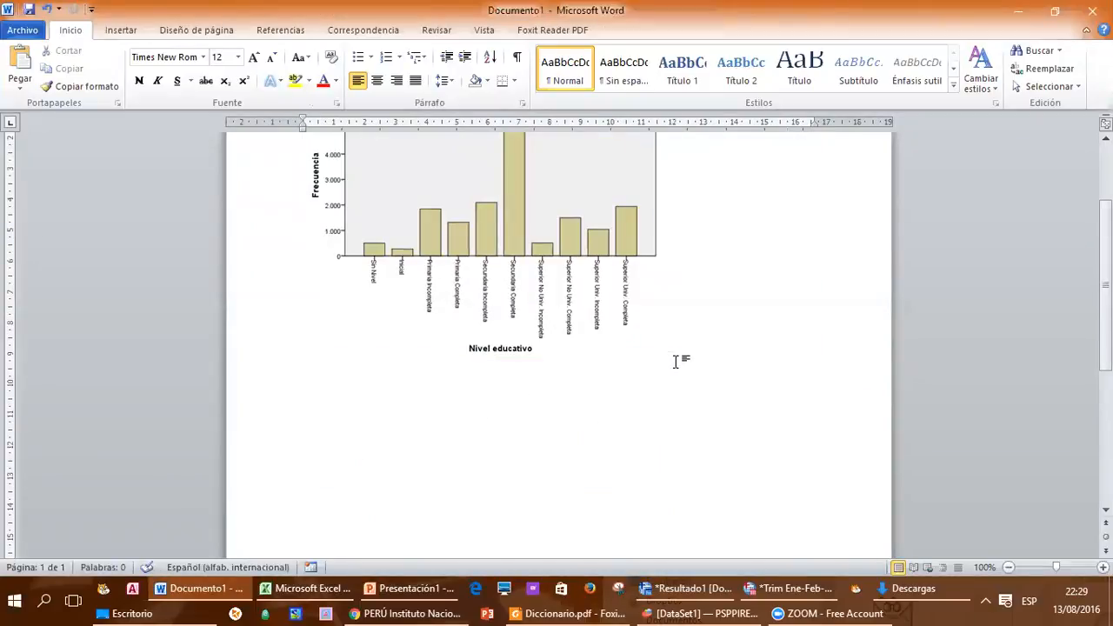
{"action": "scroll", "coordinate": [675, 361], "scroll_direction": "up", "scroll_amount": 3}
{"action": "scroll", "coordinate": [680, 362], "scroll_direction": "down", "scroll_amount": 2}
Step: Copy the Nivel educativo frequency table from the SPSS output and paste it below the chart in Word
{"action": "key", "text": "alt+Tab"}
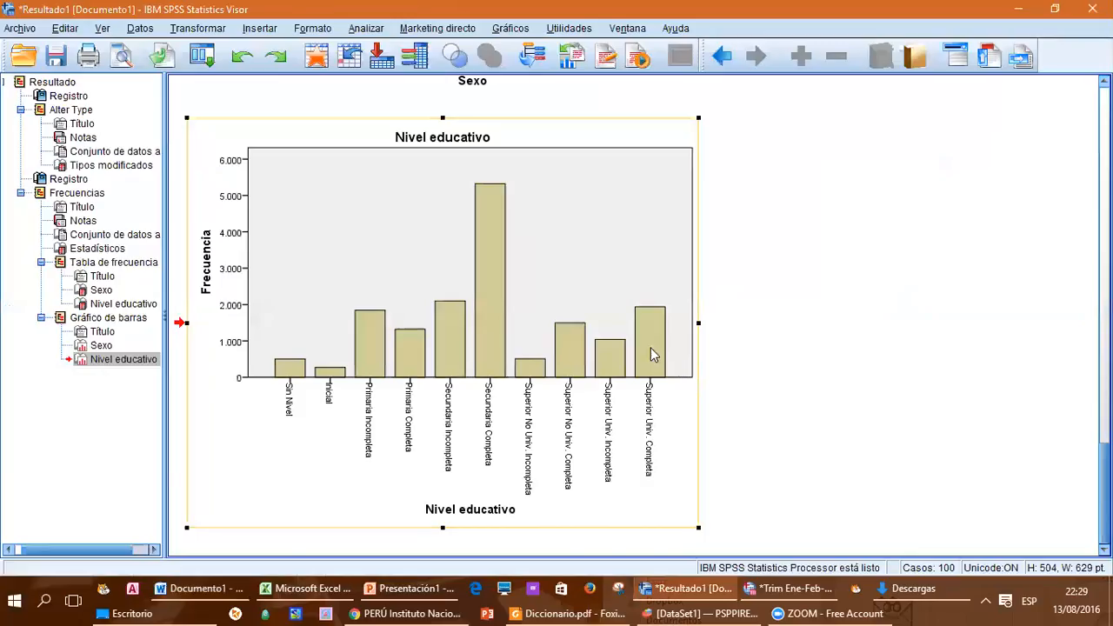
{"action": "scroll", "coordinate": [650, 353], "scroll_direction": "up", "scroll_amount": 10}
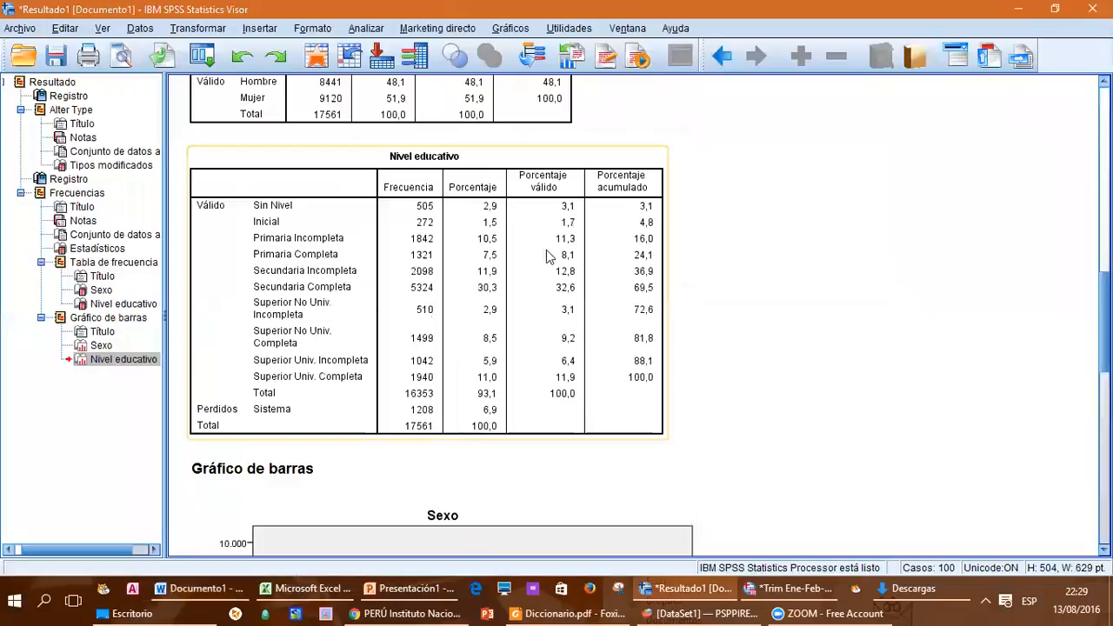
{"action": "right_click", "coordinate": [326, 159]}
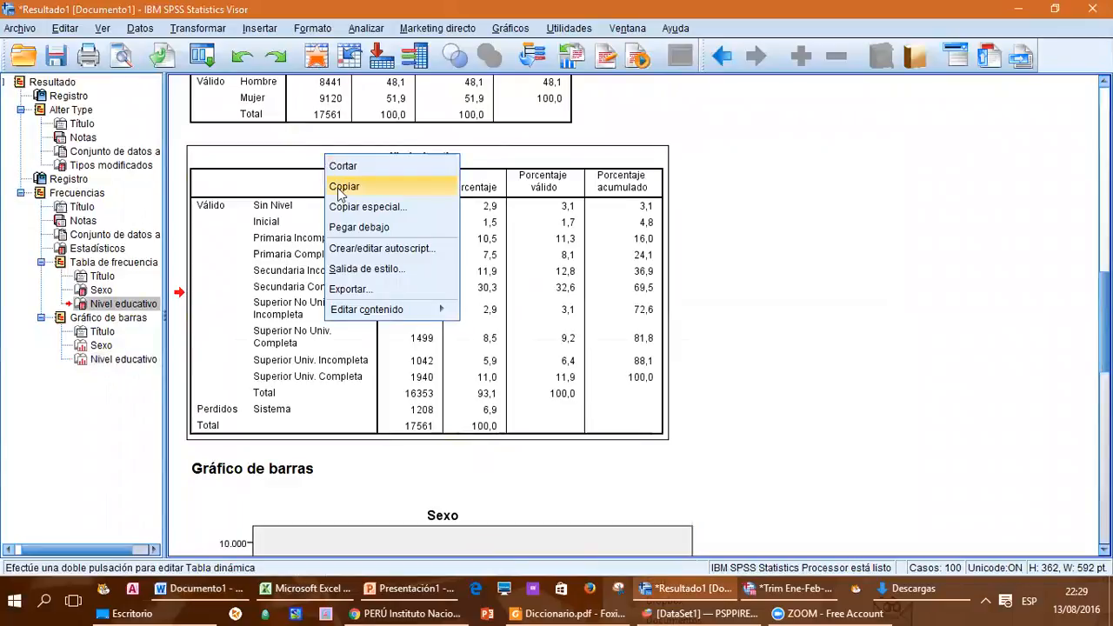
{"action": "left_click", "coordinate": [341, 188]}
{"action": "key", "text": "alt+Tab"}
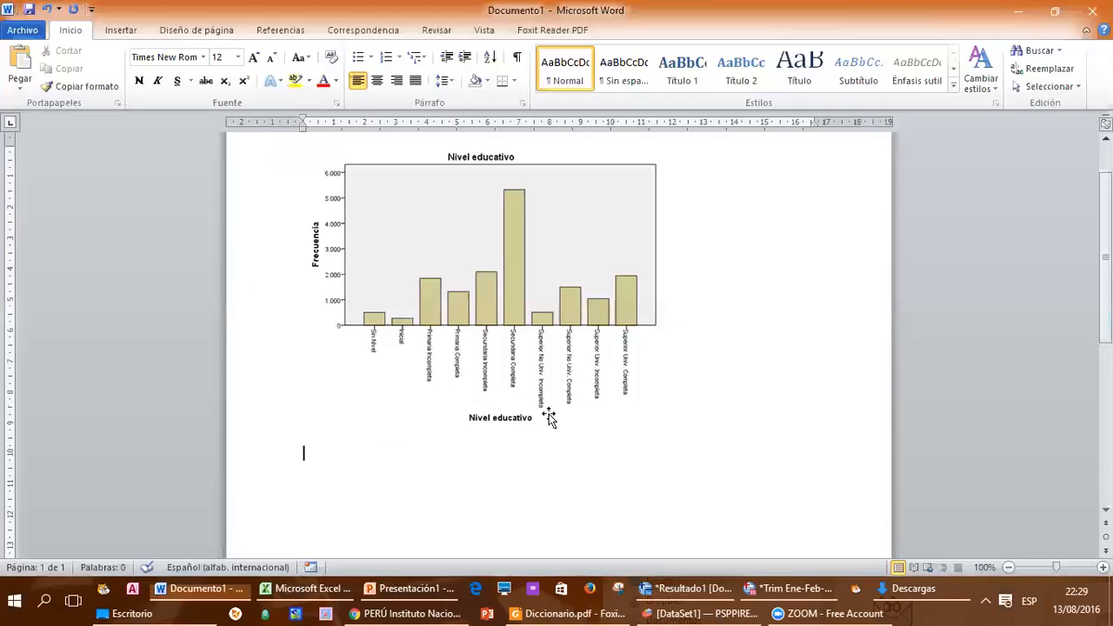
{"action": "key", "text": "ctrl+v"}
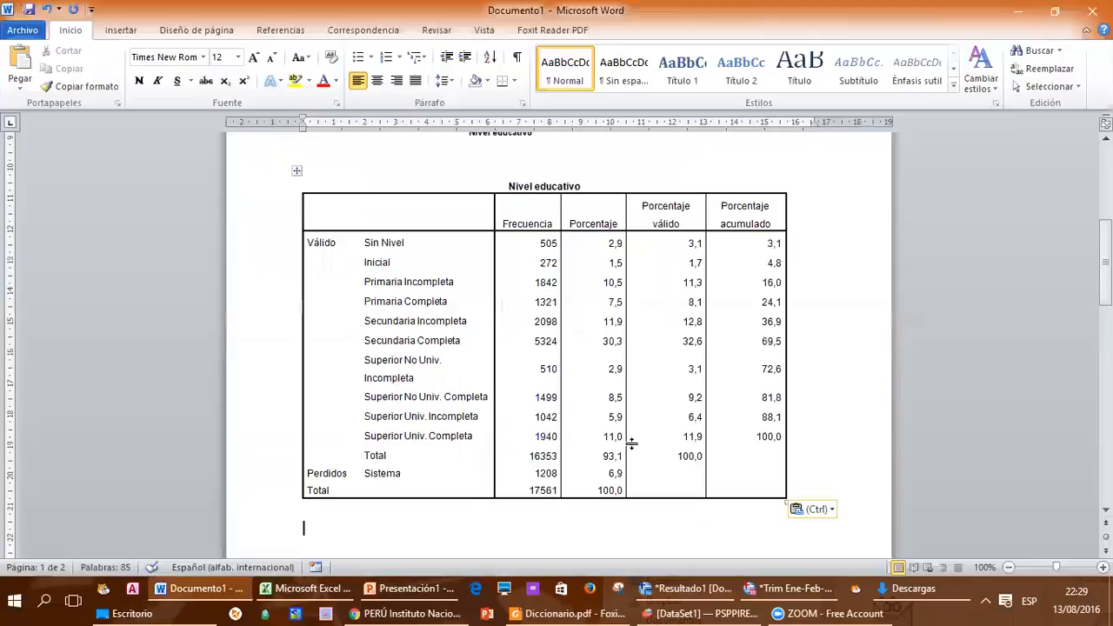
{"action": "left_click", "coordinate": [450, 339]}
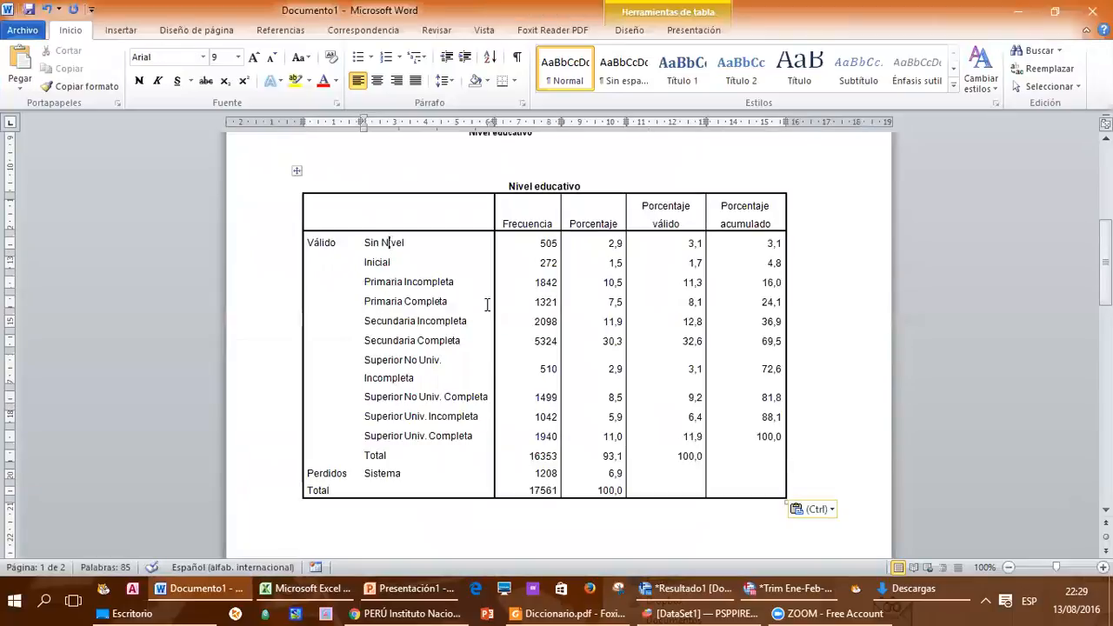
{"action": "left_click", "coordinate": [729, 532]}
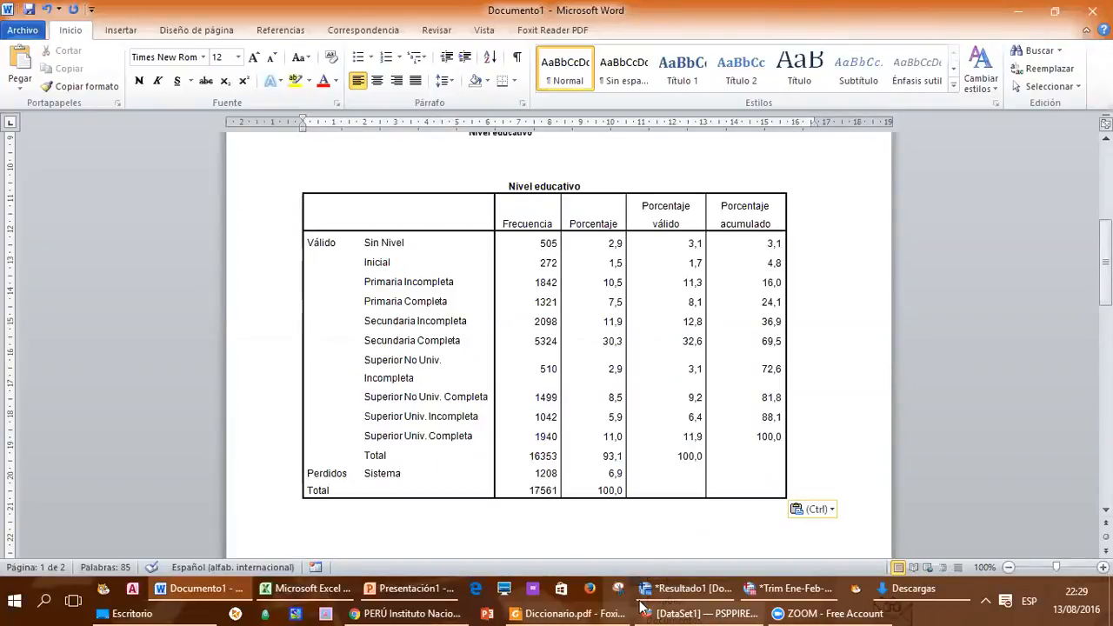
Step: Switch to the SPSS data editor, open the Frequencies analysis and widen its dialog slightly so the variable labels are easier to read
{"action": "left_click", "coordinate": [798, 599]}
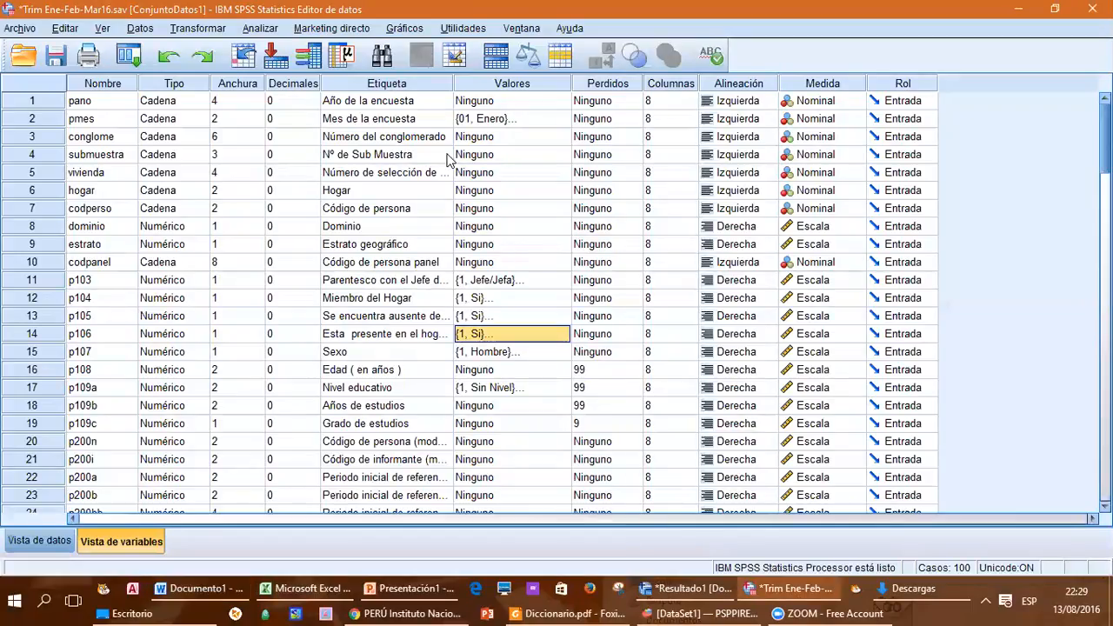
{"action": "left_click", "coordinate": [272, 29]}
{"action": "mouse_move", "coordinate": [292, 73]}
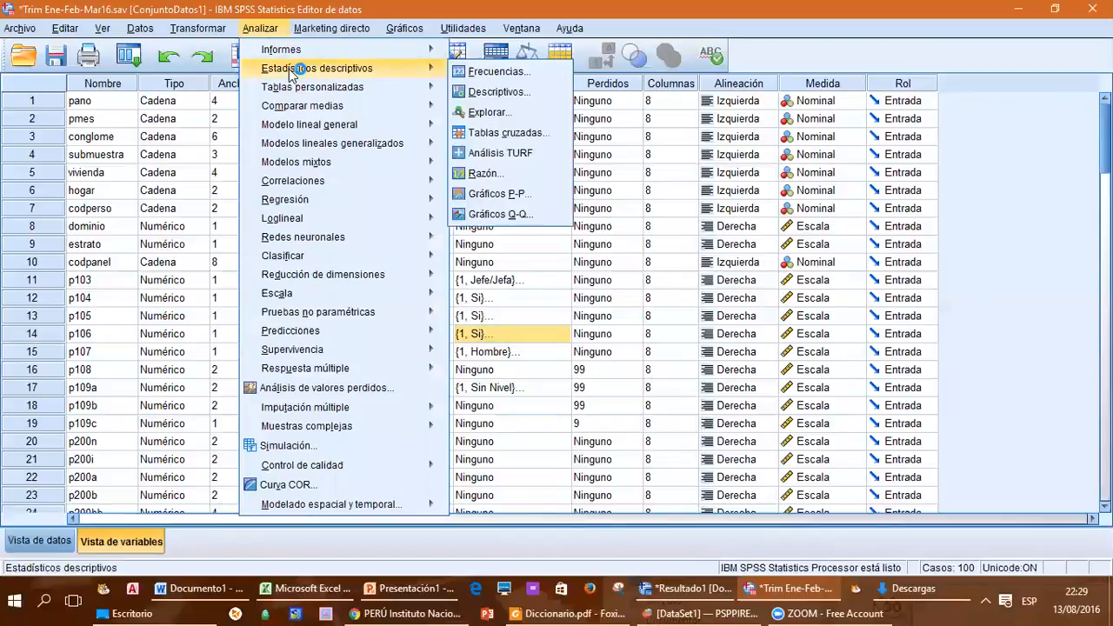
{"action": "left_click", "coordinate": [478, 69]}
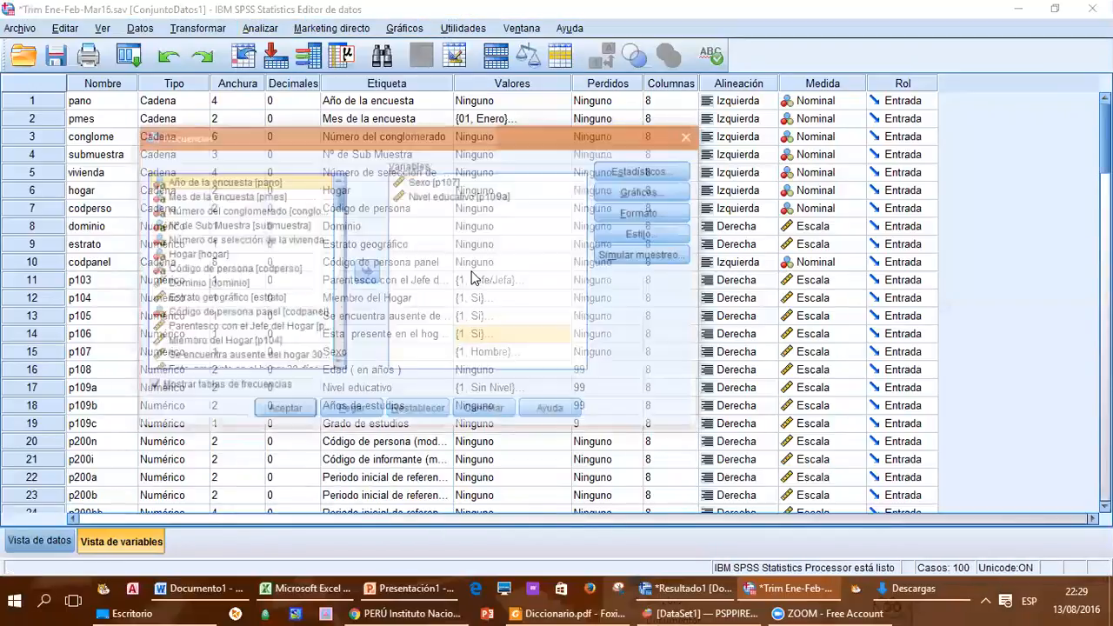
{"action": "left_click", "coordinate": [336, 366]}
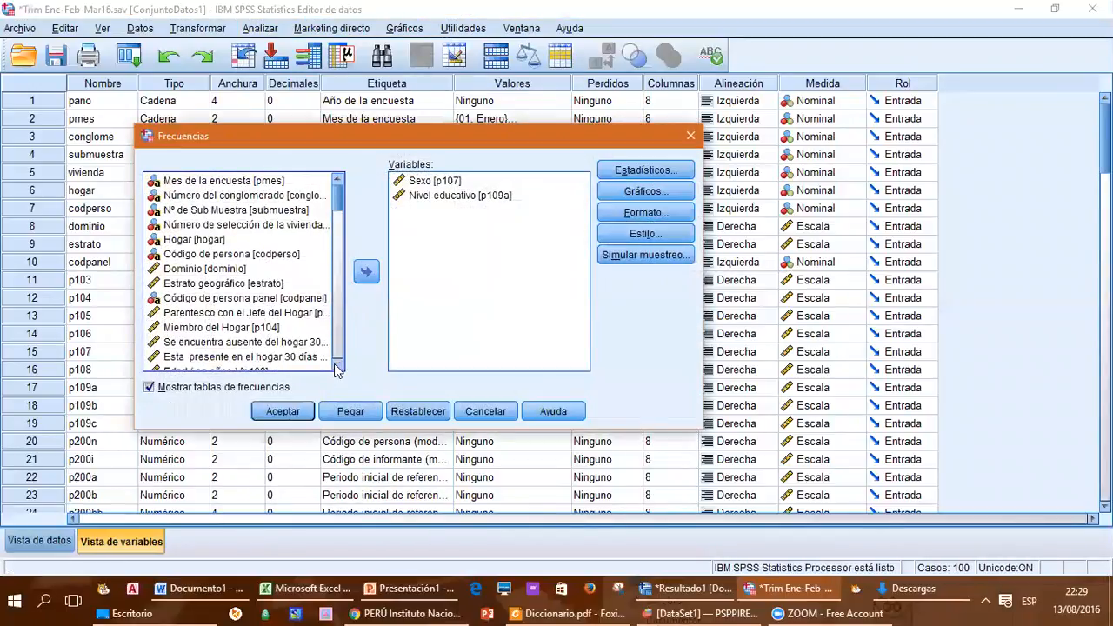
{"action": "left_click", "coordinate": [337, 367]}
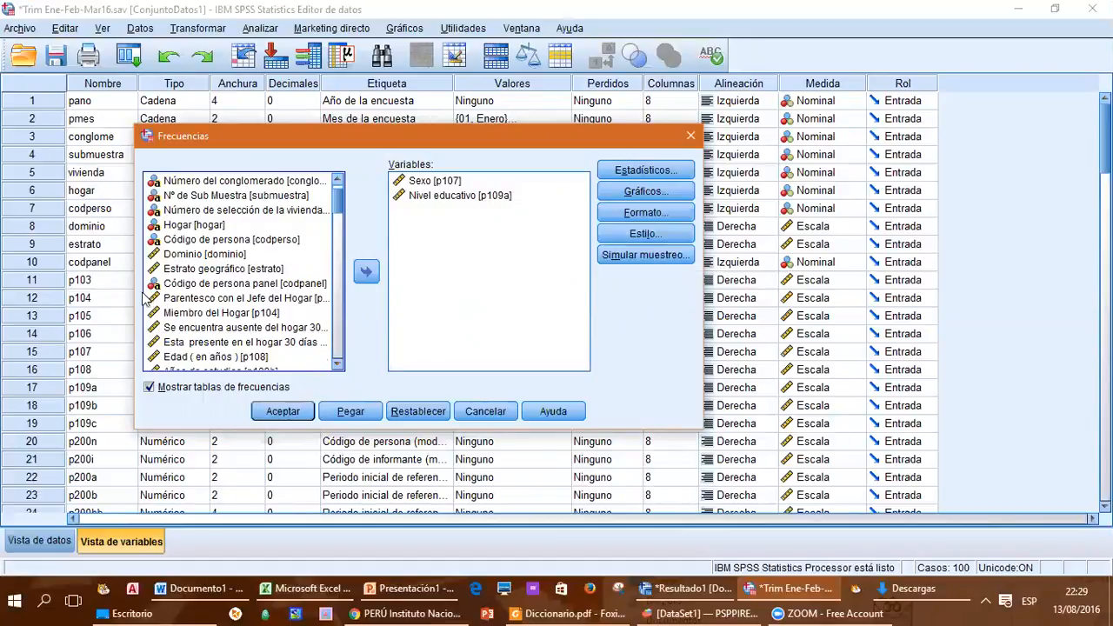
{"action": "left_click_drag", "start_coordinate": [132, 292], "coordinate": [108, 293]}
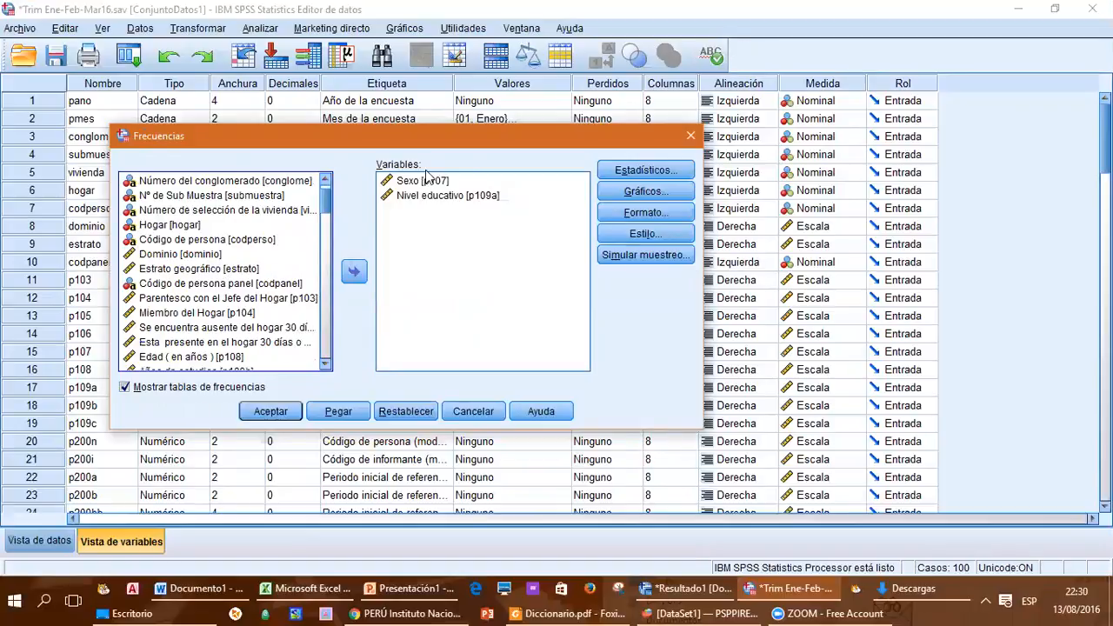
Step: Find Edad (en años) [p108] among the available variables and add it to the Frequencies analysis
{"action": "left_click", "coordinate": [190, 226]}
{"action": "left_click", "coordinate": [188, 254]}
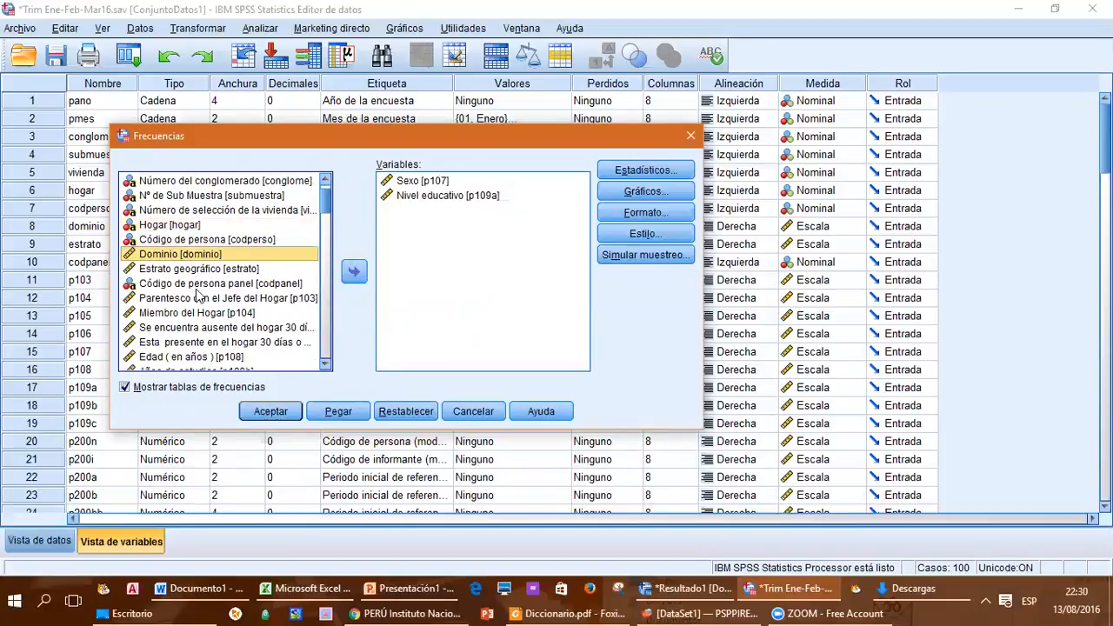
{"action": "left_click", "coordinate": [209, 313]}
{"action": "scroll", "coordinate": [208, 313], "scroll_direction": "down", "scroll_amount": 1}
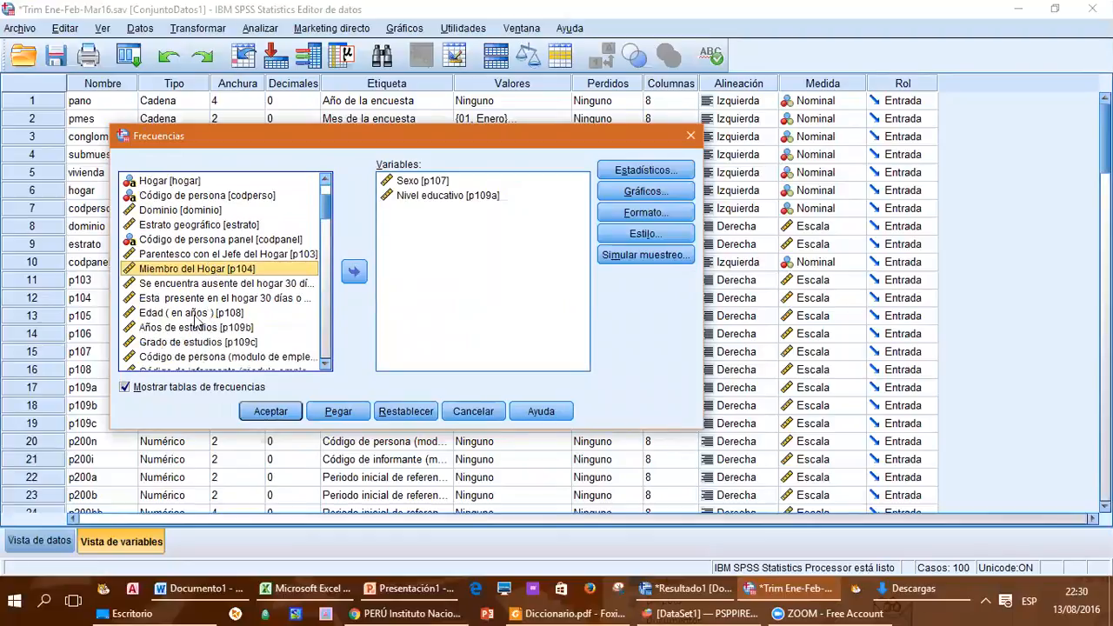
{"action": "left_click", "coordinate": [196, 315]}
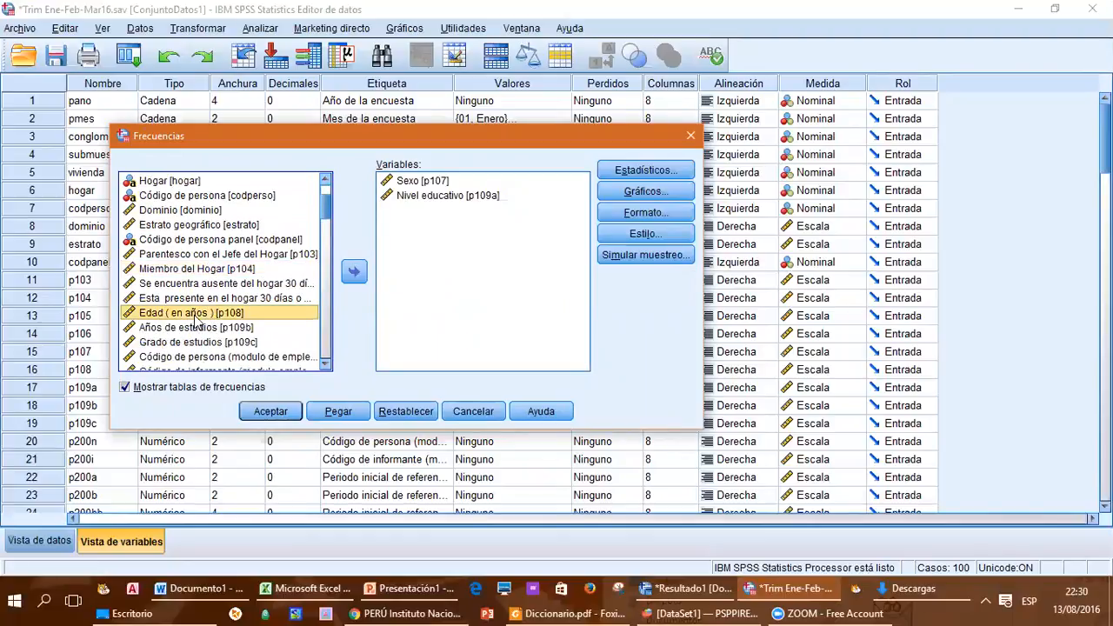
{"action": "scroll", "coordinate": [195, 321], "scroll_direction": "down", "scroll_amount": 1}
{"action": "left_click", "coordinate": [354, 271]}
Step: Remove Nivel educativo [p109a] and Sexo [p107] from the variables being analysed
{"action": "left_click", "coordinate": [423, 197]}
{"action": "left_click", "coordinate": [354, 272]}
{"action": "left_click", "coordinate": [408, 182]}
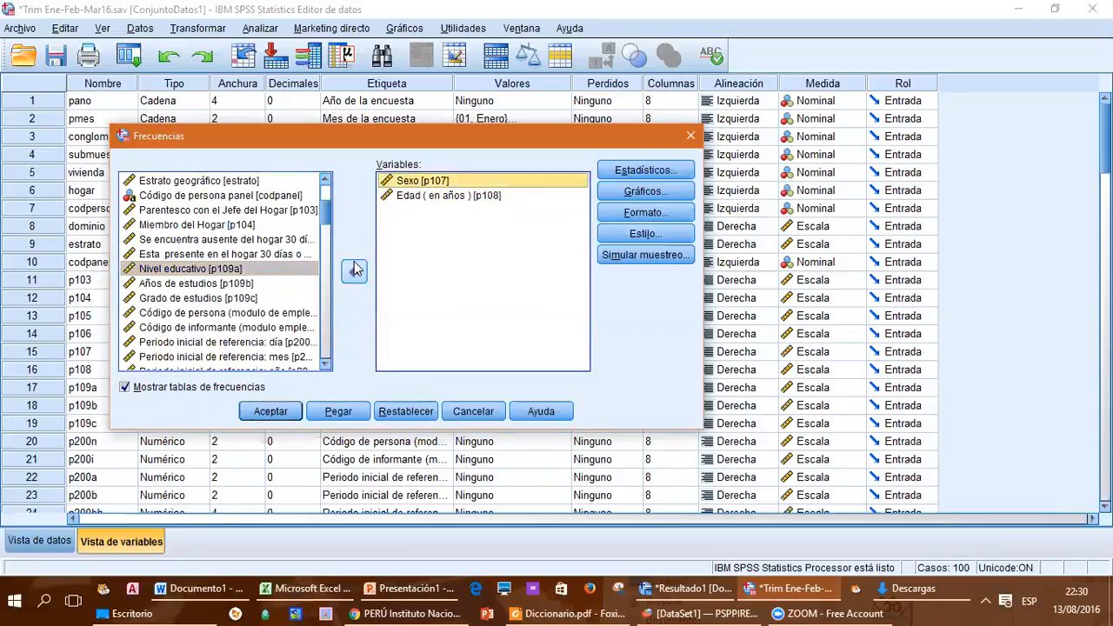
{"action": "left_click", "coordinate": [354, 270]}
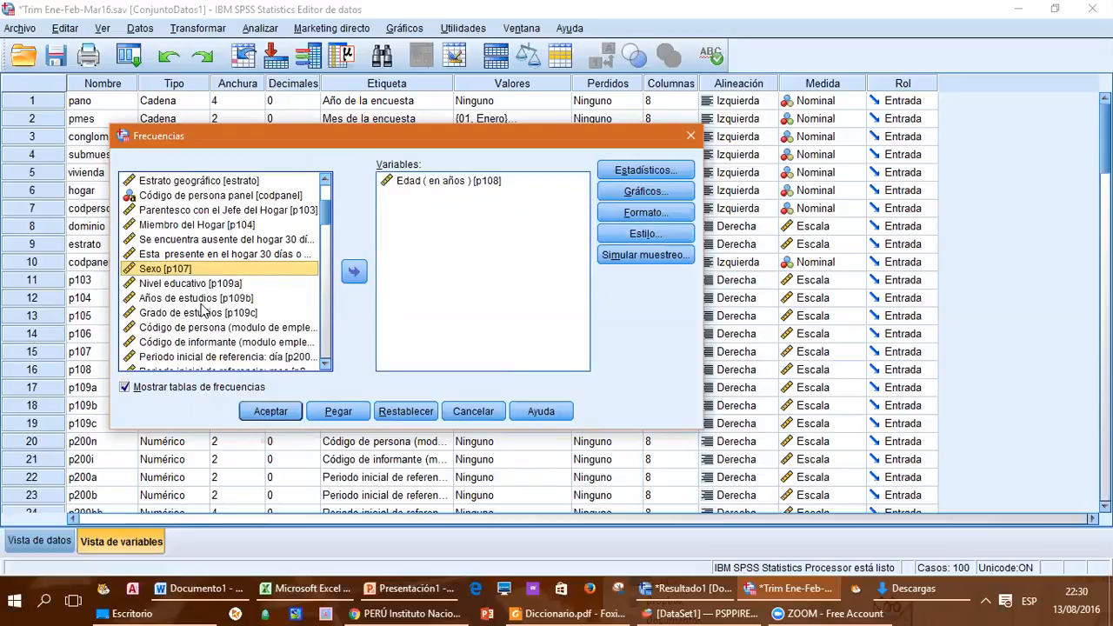
{"action": "scroll", "coordinate": [200, 309], "scroll_direction": "down", "scroll_amount": 2}
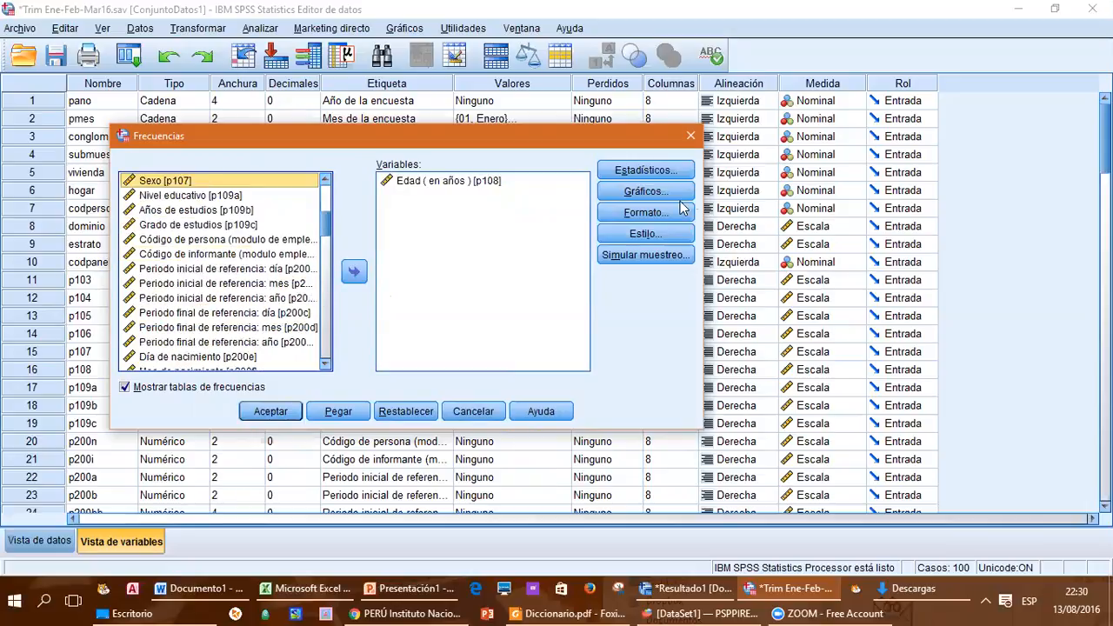
Step: Add quartiles, standard deviation, variance, mean and median to the requested statistics, keeping the mode
{"action": "left_click", "coordinate": [648, 171]}
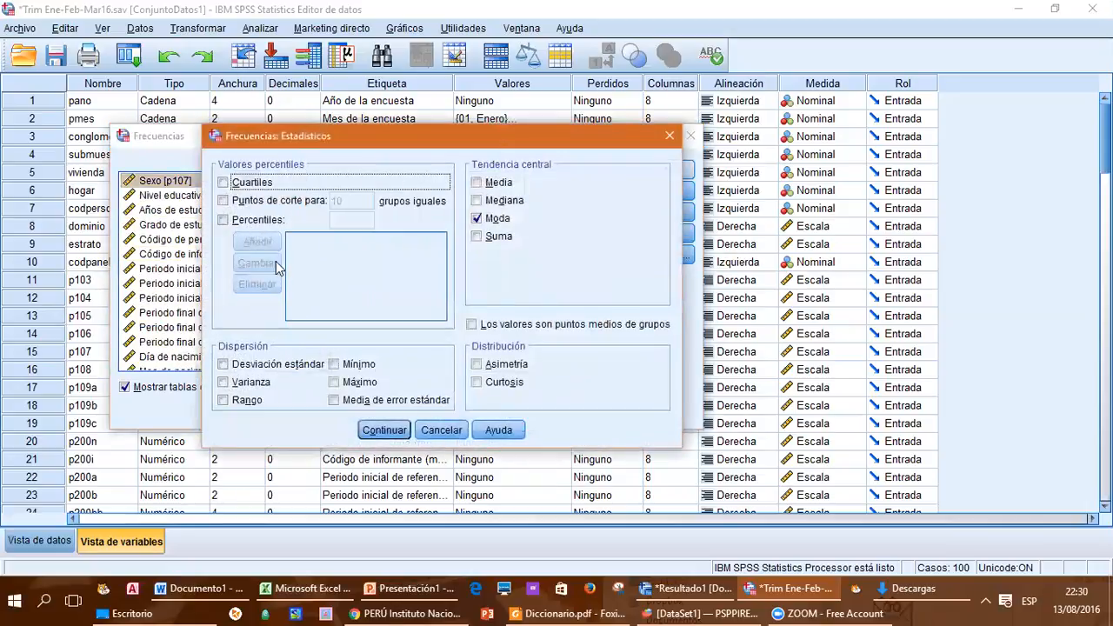
{"action": "left_click", "coordinate": [222, 365]}
{"action": "left_click", "coordinate": [224, 382]}
{"action": "left_click", "coordinate": [223, 184]}
{"action": "left_click", "coordinate": [477, 183]}
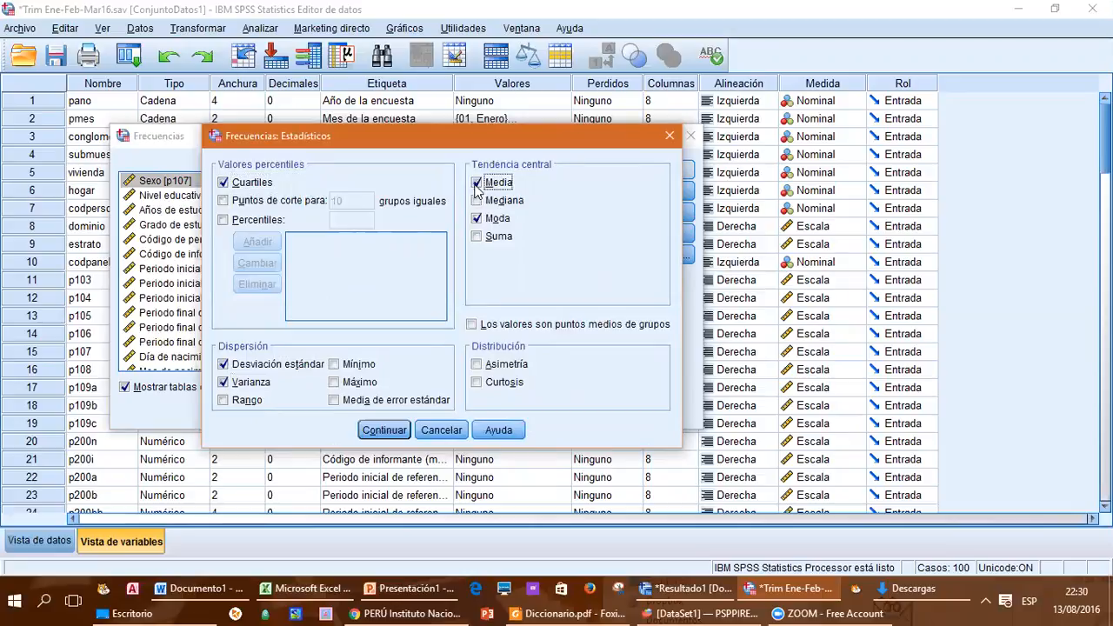
{"action": "left_click", "coordinate": [476, 201]}
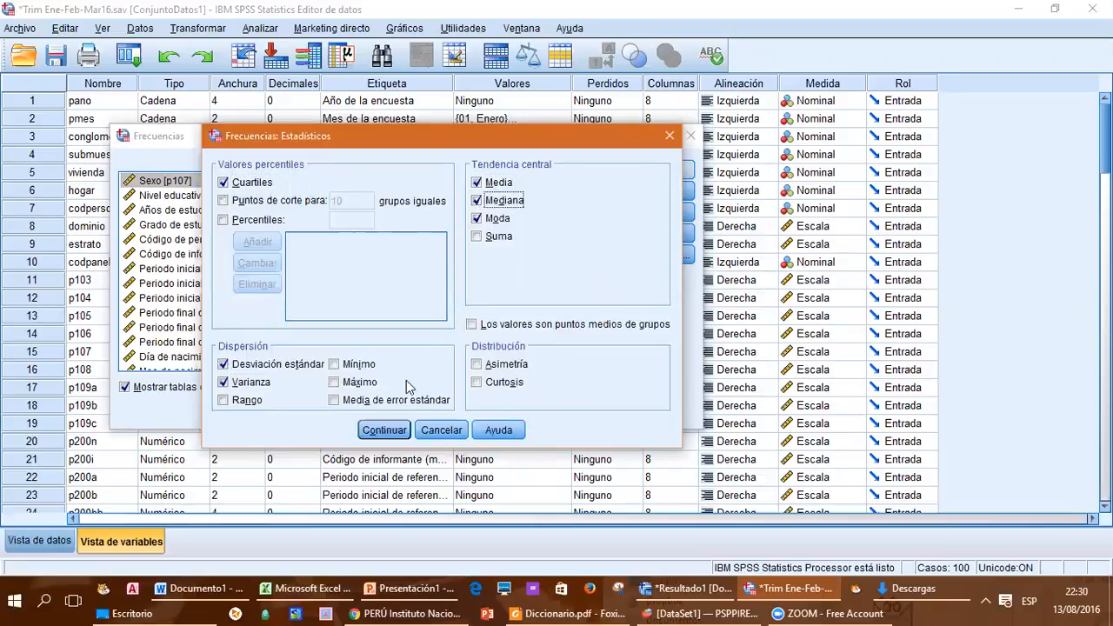
{"action": "left_click", "coordinate": [397, 432]}
Step: Set the chart type to histograms without a normal curve and run the Frequencies analysis
{"action": "left_click", "coordinate": [619, 193]}
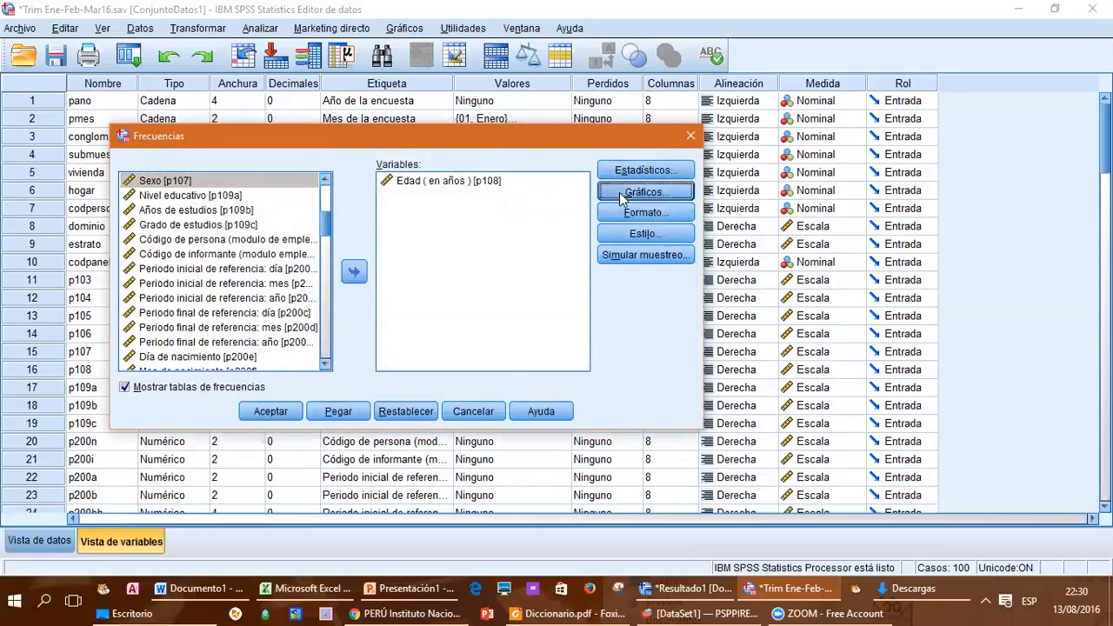
{"action": "left_click", "coordinate": [555, 222]}
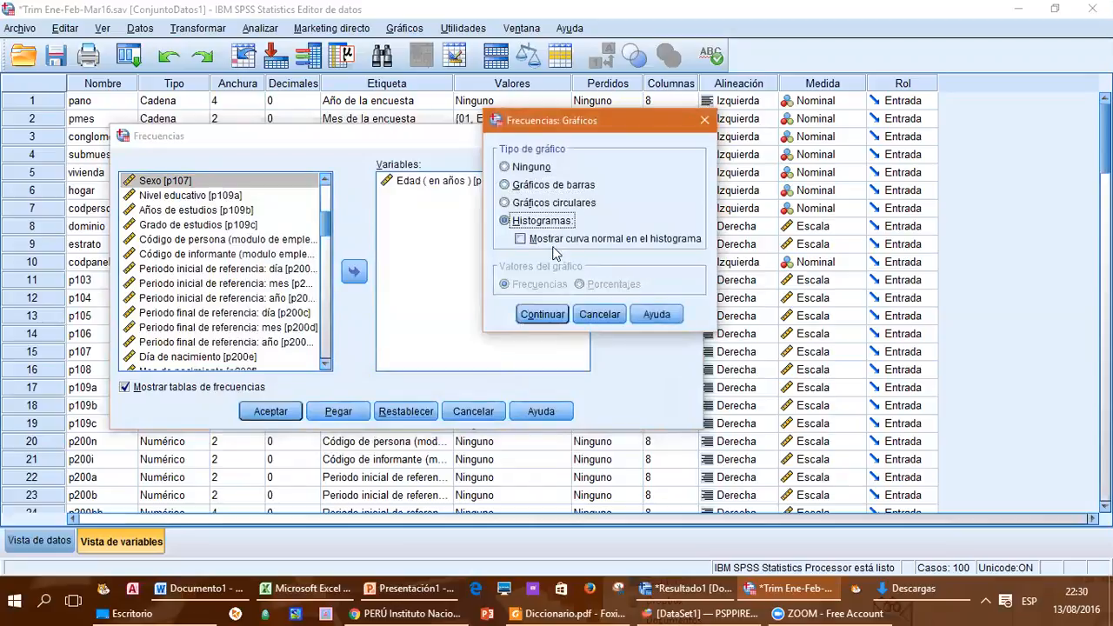
{"action": "left_click", "coordinate": [544, 315]}
{"action": "left_click", "coordinate": [269, 411]}
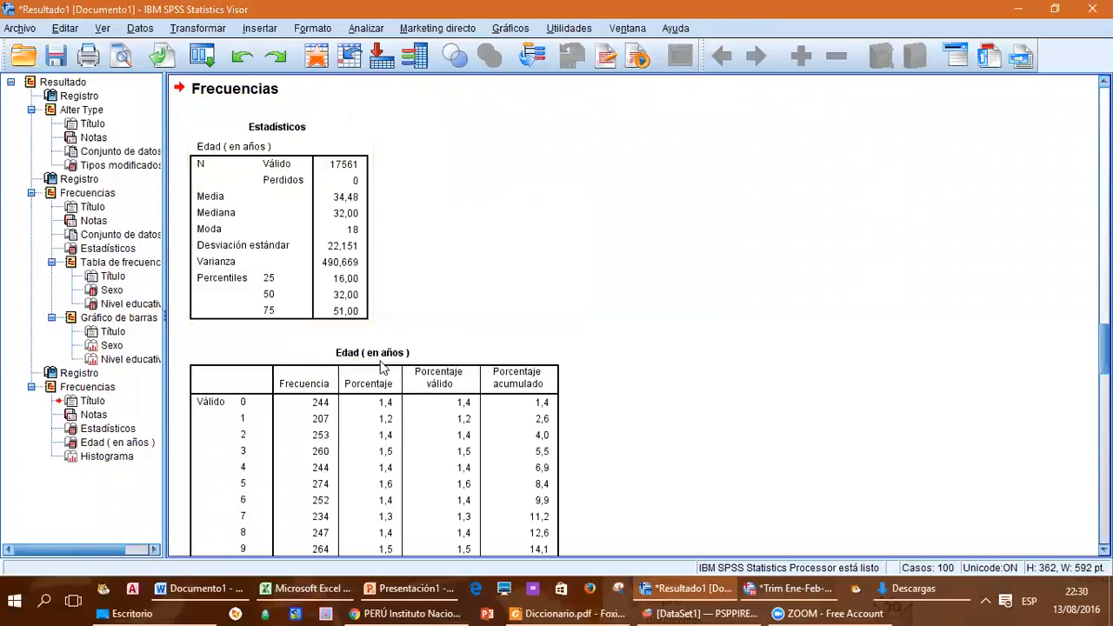
Step: Examine the frequency table and histogram for Edad (en años) in the output
{"action": "scroll", "coordinate": [383, 400], "scroll_direction": "down", "scroll_amount": 3}
{"action": "scroll", "coordinate": [382, 417], "scroll_direction": "down", "scroll_amount": 15}
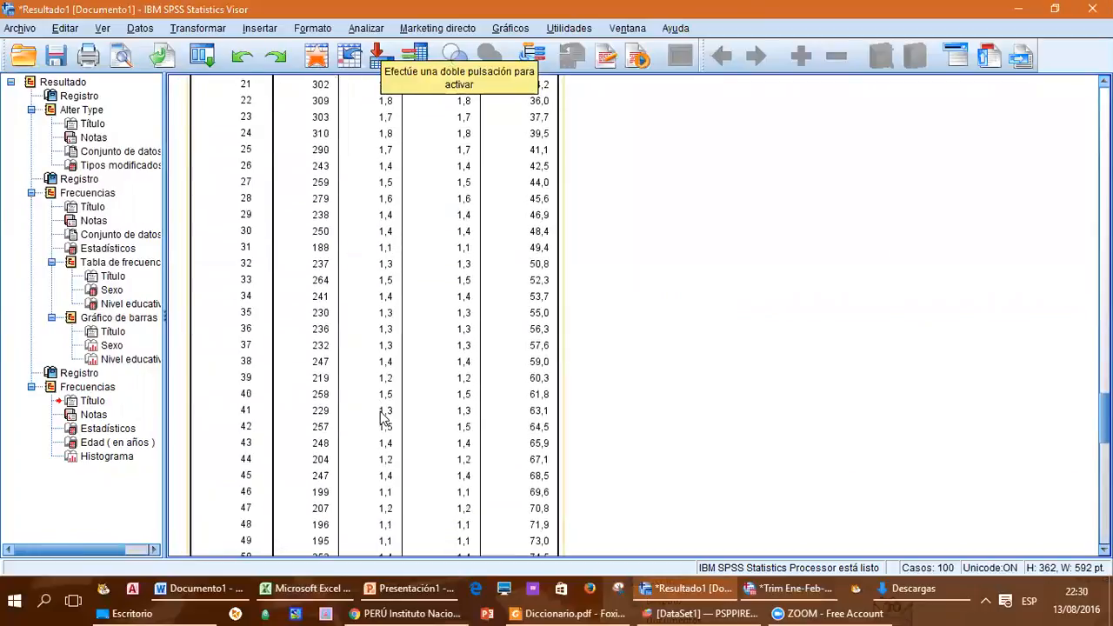
{"action": "scroll", "coordinate": [380, 413], "scroll_direction": "down", "scroll_amount": 20}
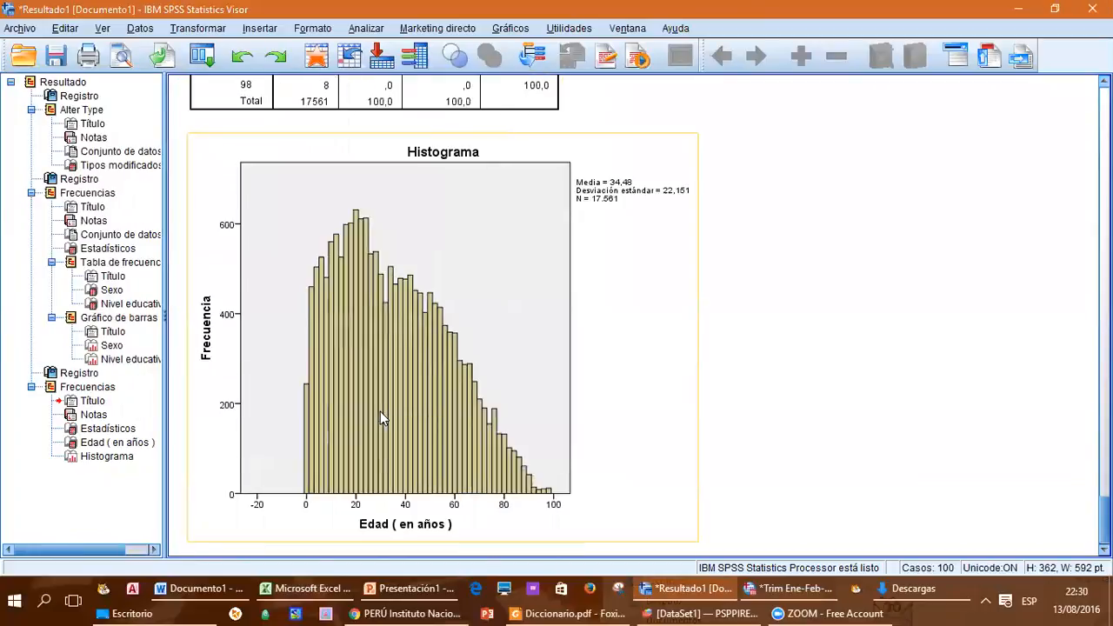
{"action": "scroll", "coordinate": [380, 412], "scroll_direction": "down", "scroll_amount": 1}
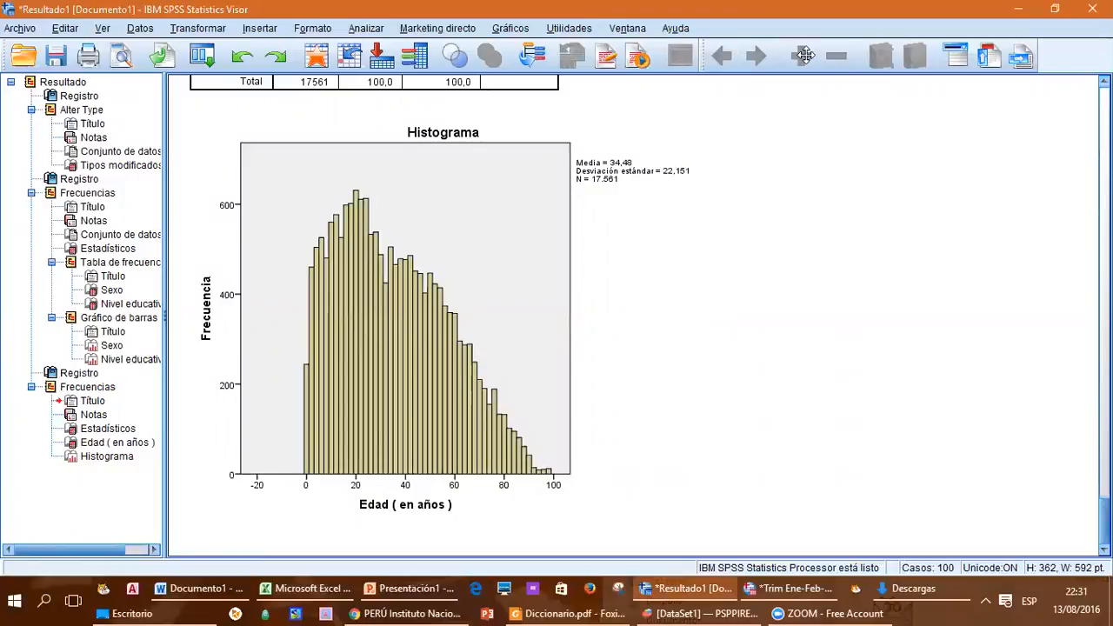
{"action": "scroll", "coordinate": [514, 284], "scroll_direction": "up", "scroll_amount": 5}
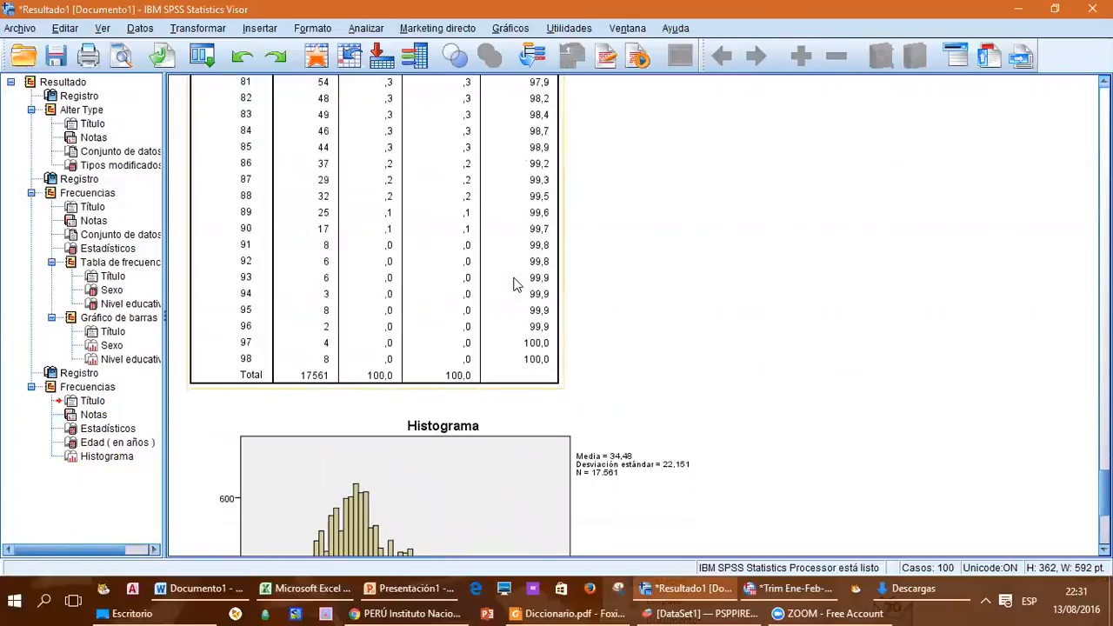
{"action": "scroll", "coordinate": [514, 283], "scroll_direction": "up", "scroll_amount": 10}
{"action": "scroll", "coordinate": [514, 284], "scroll_direction": "down", "scroll_amount": 15}
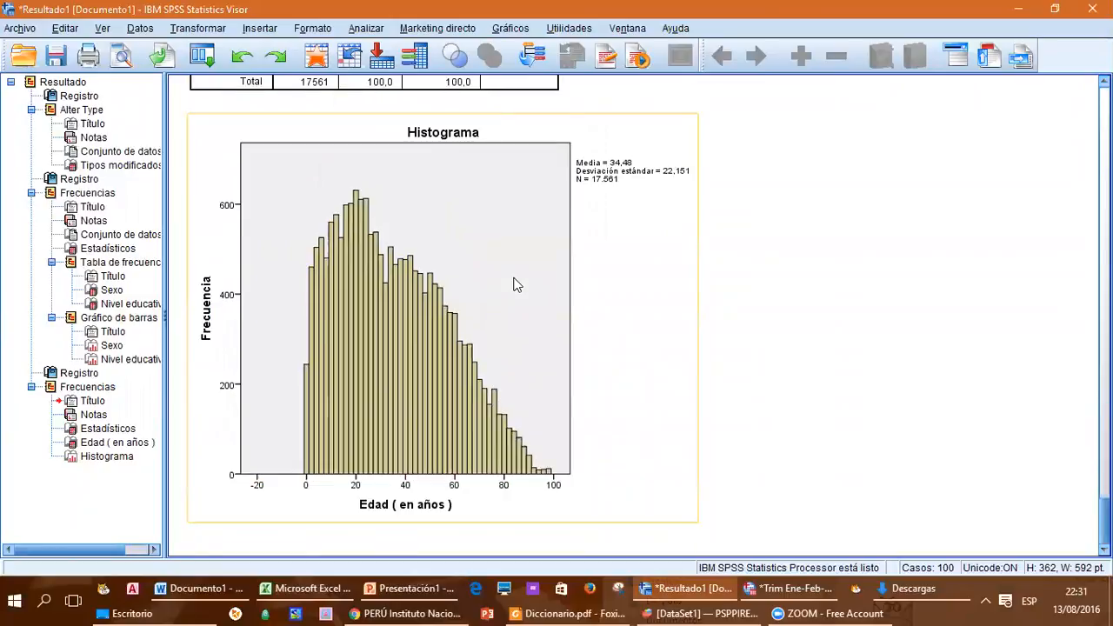